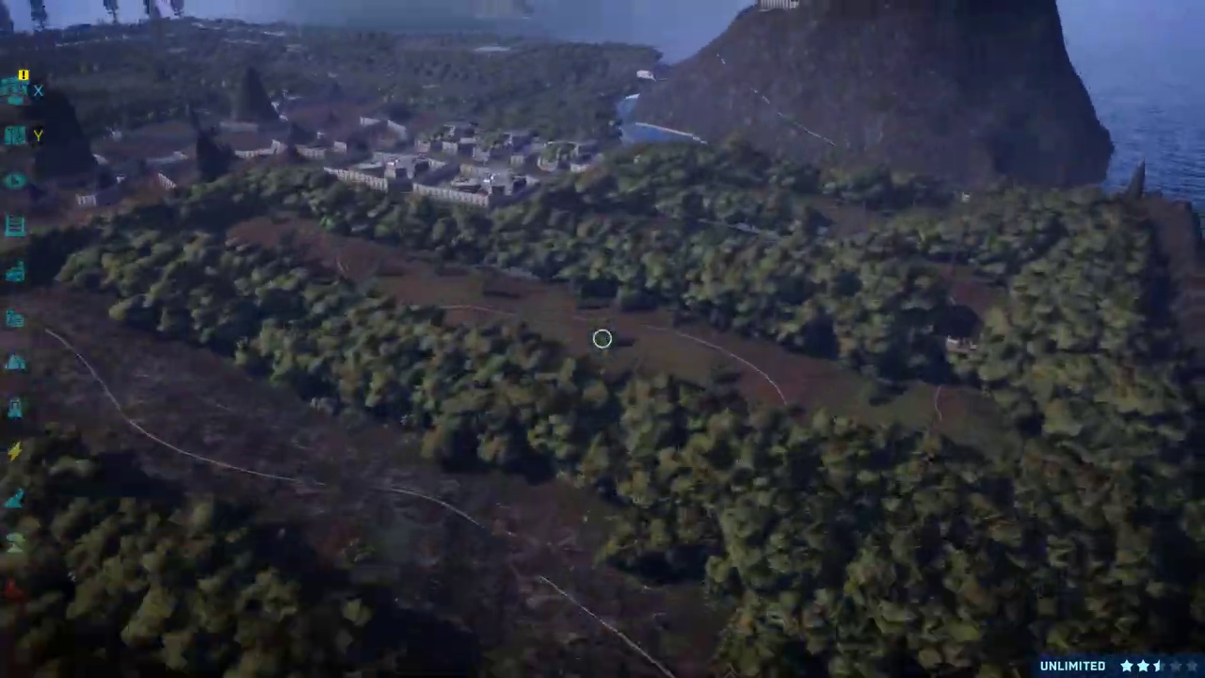
key(e)
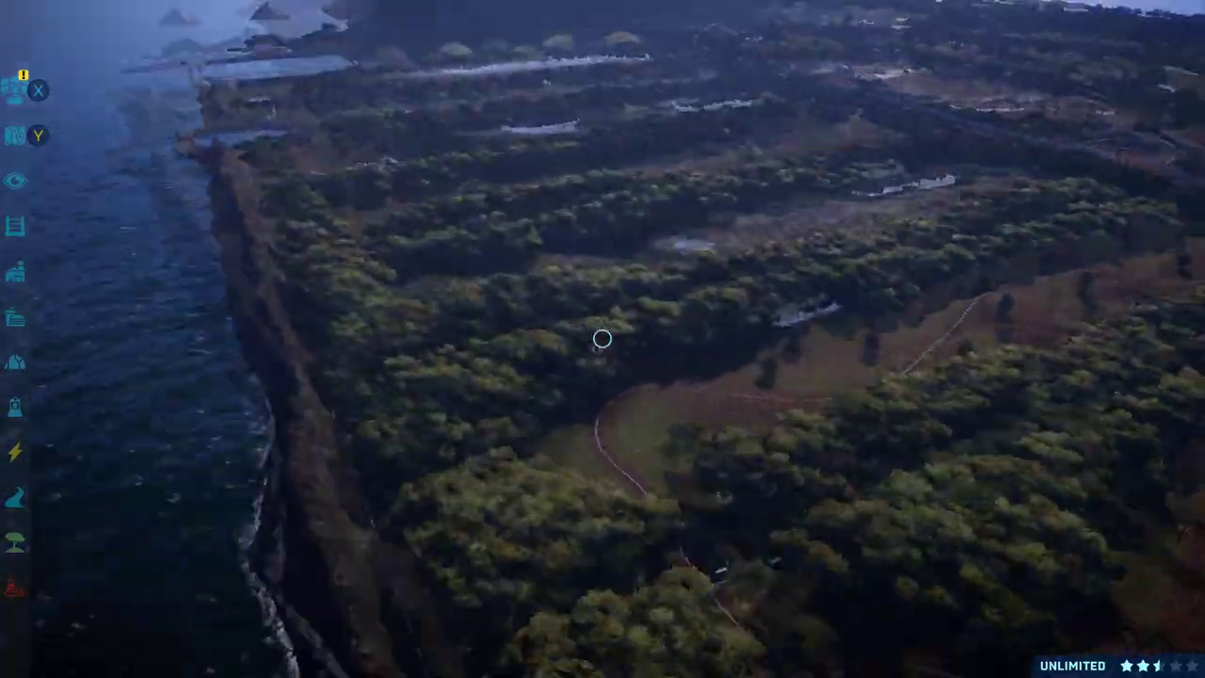
key(w)
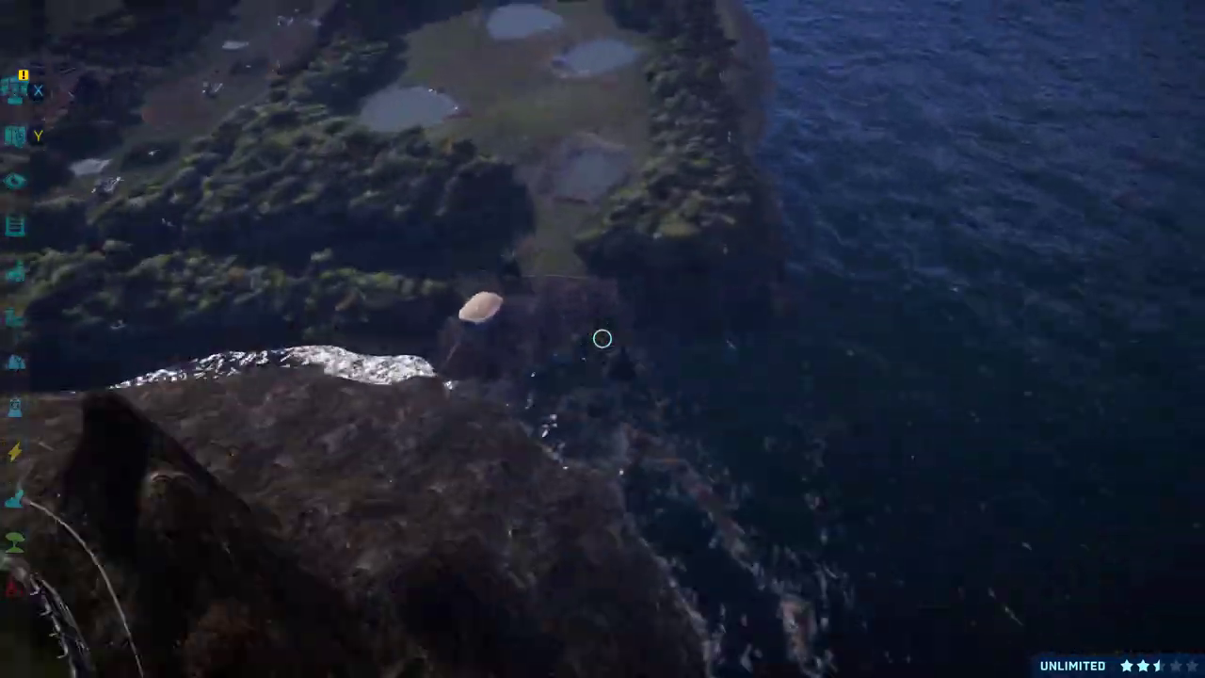
scroll(603, 338, down, 5)
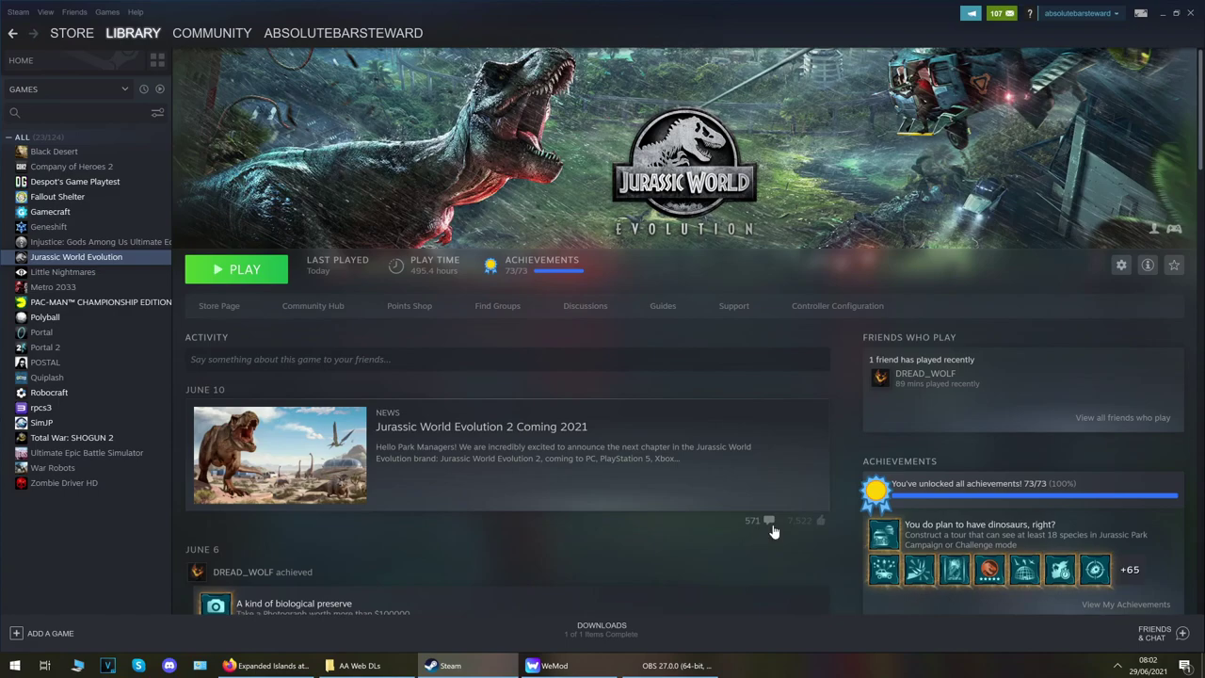
In Steam, open the local files folder of Jurassic World Evolution from the game library.
right_click(67, 264)
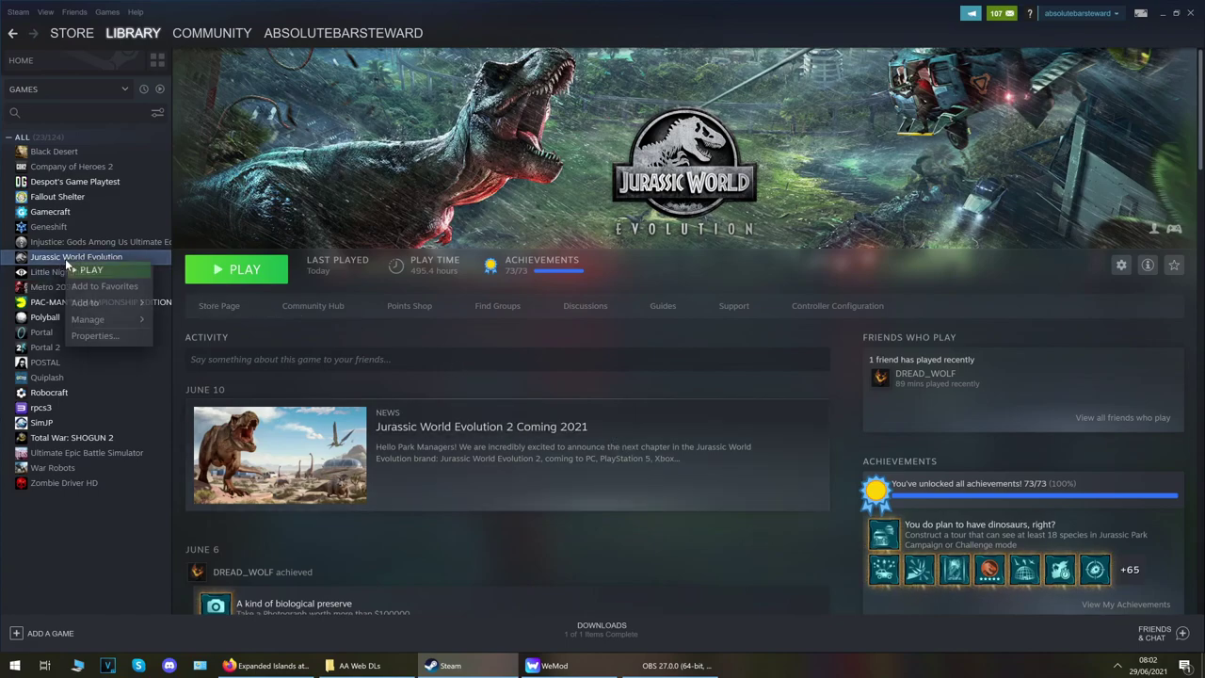
mouse_move(96, 323)
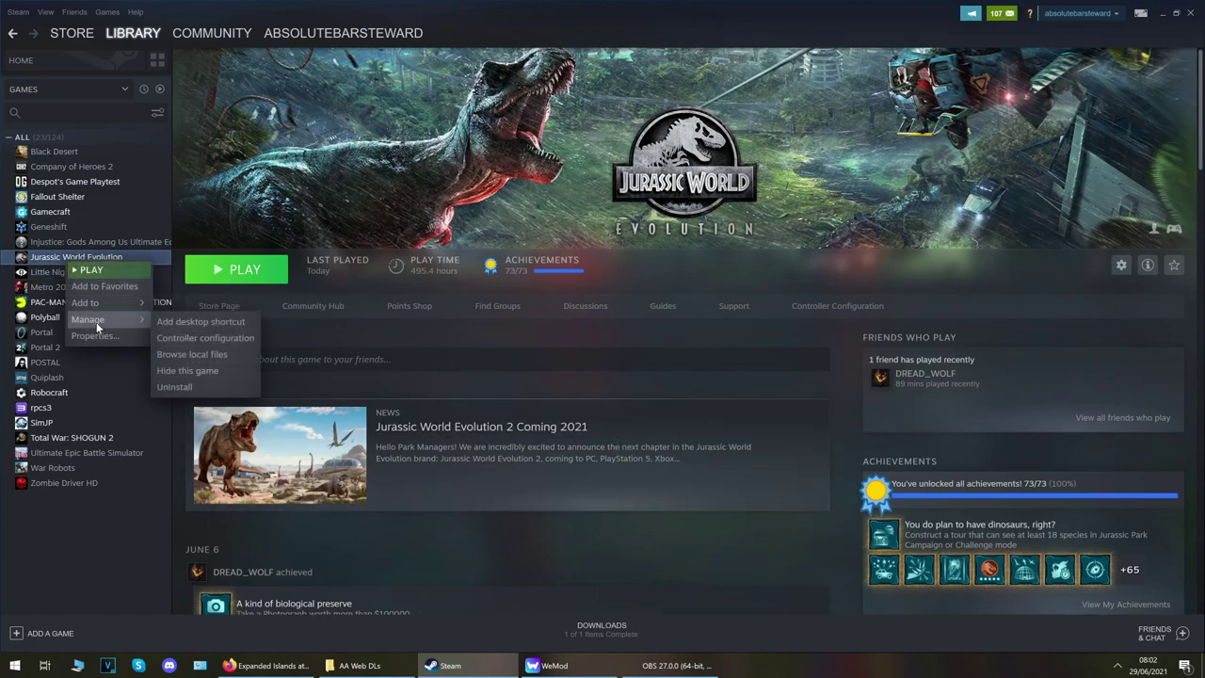
click(192, 354)
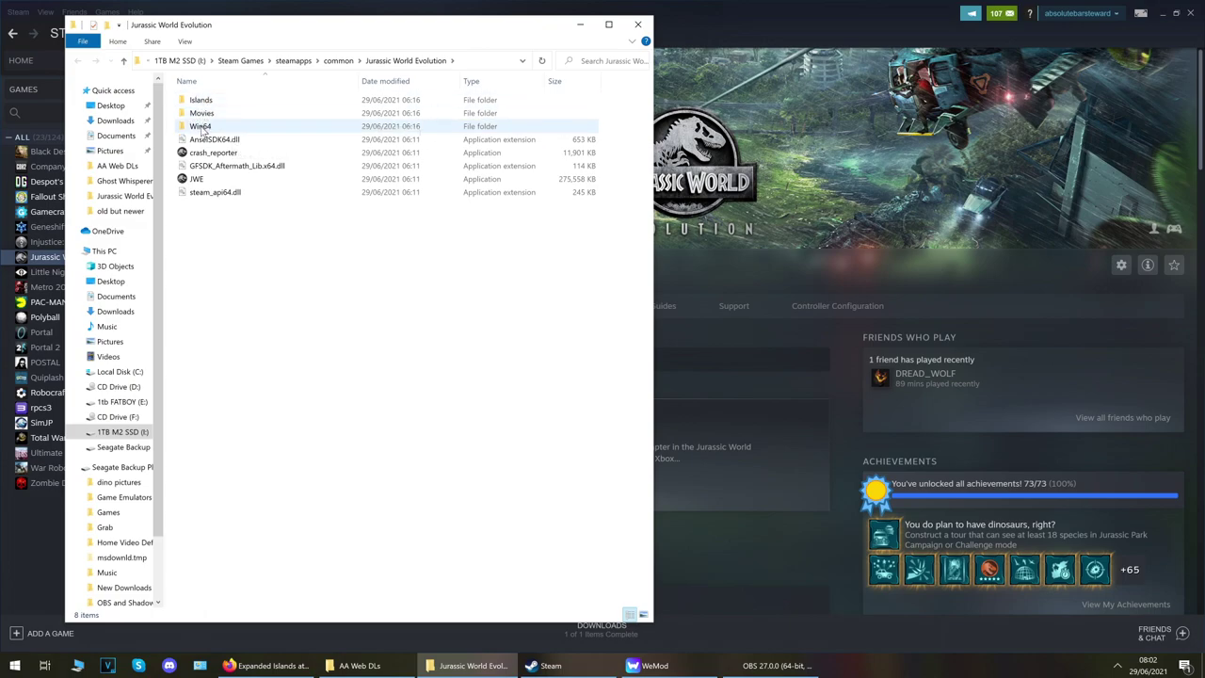
mouse_move(200, 131)
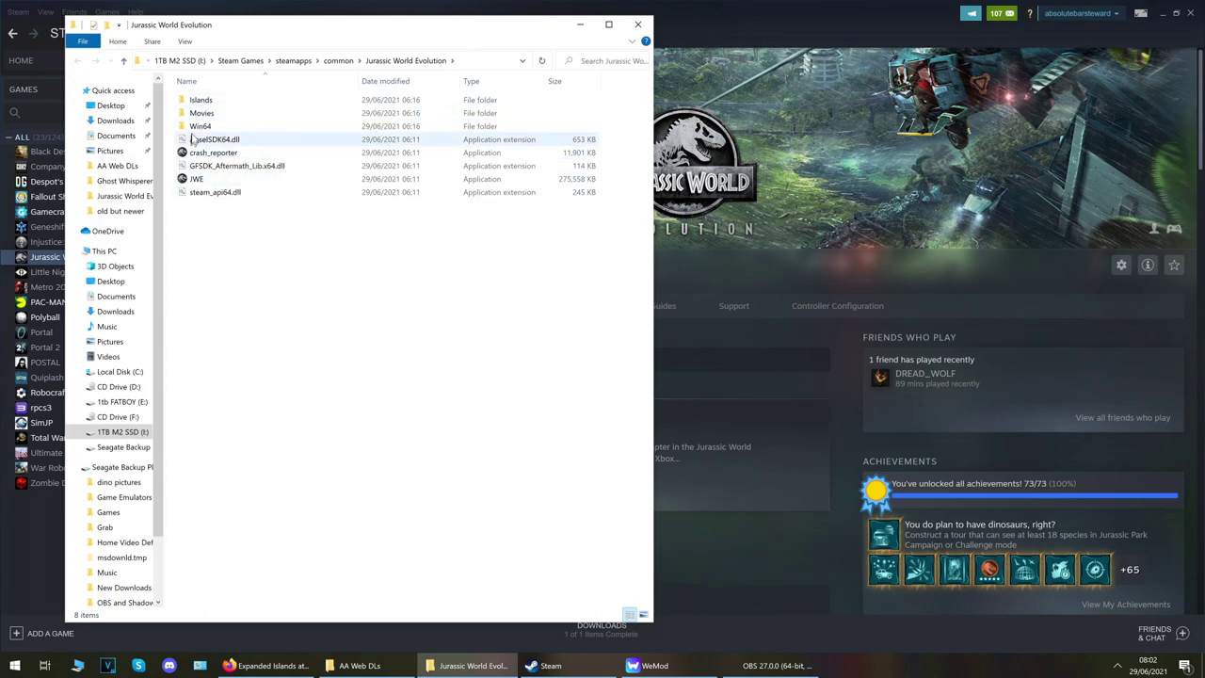
Look through the ovldata folder inside Win64 and return to the Jurassic World Evolution folder.
double_click(200, 126)
double_click(202, 100)
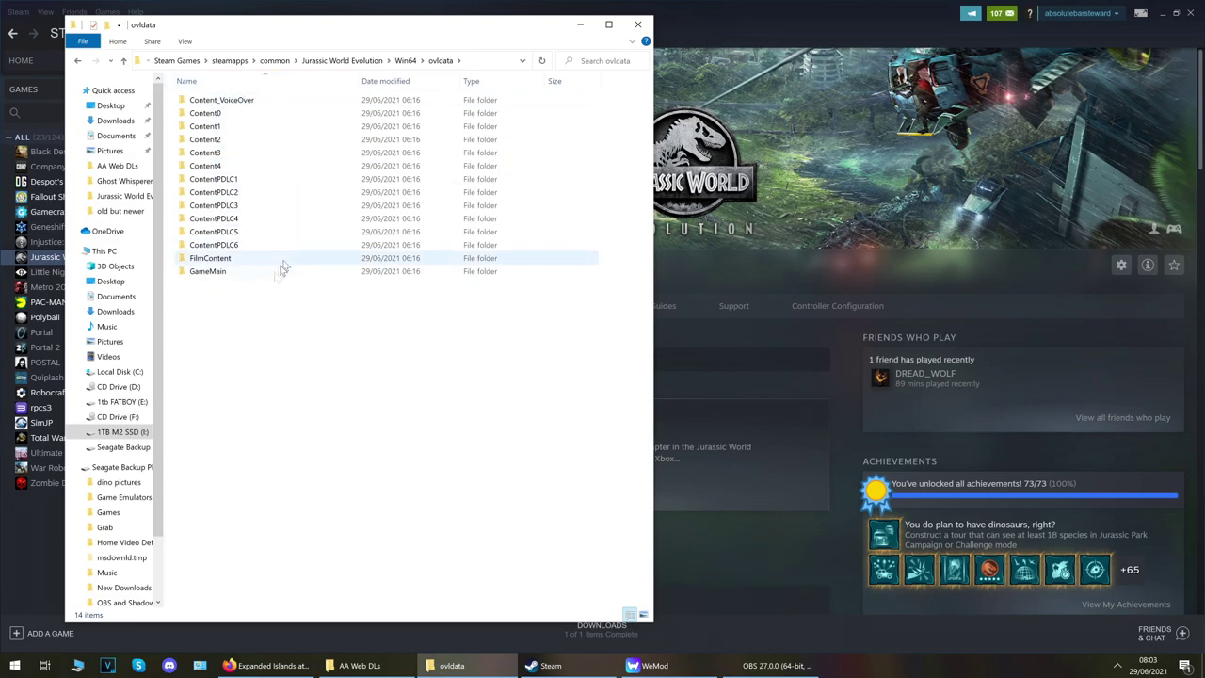
click(343, 61)
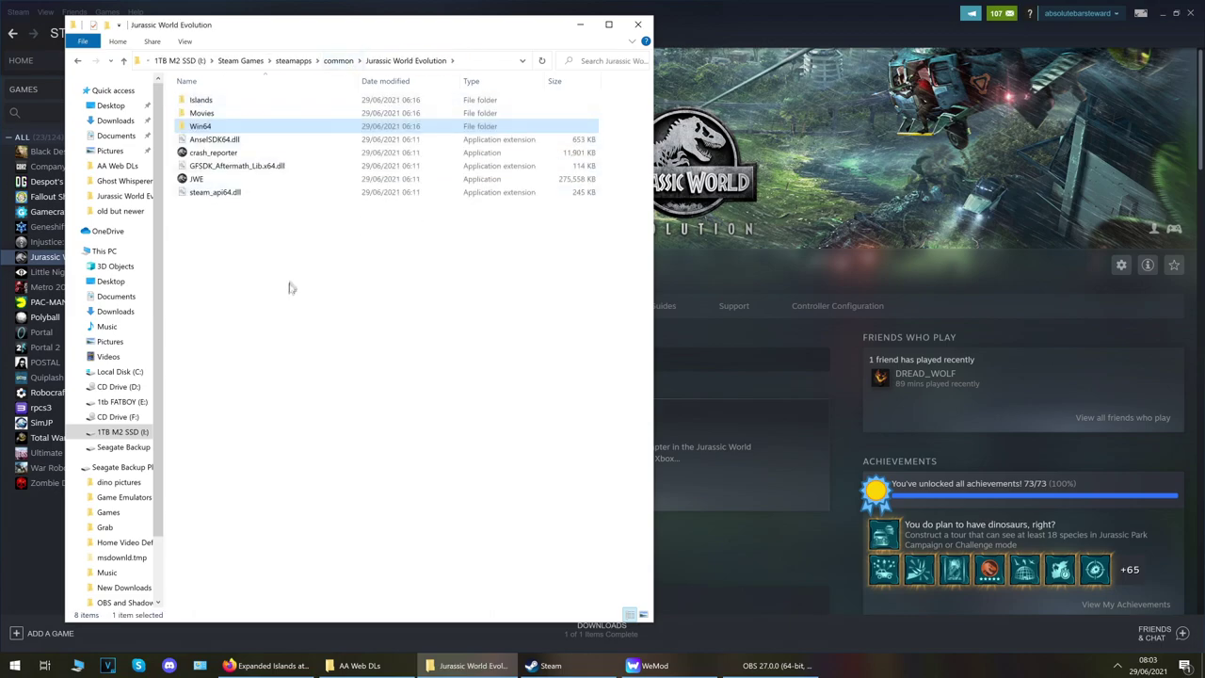
In Firefox, manually download Expanded Islands-Full Version from its Nexus Mods page using the slow download, and check its progress.
click(263, 666)
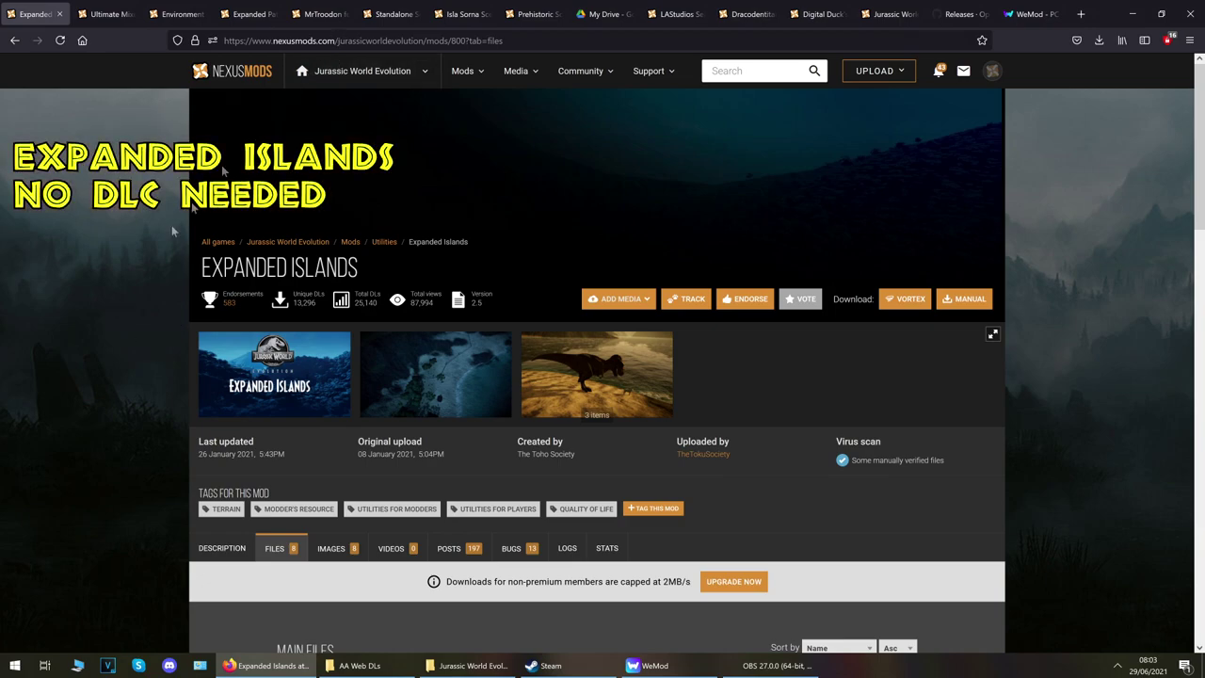
scroll(110, 384, down, 3)
scroll(110, 384, down, 1)
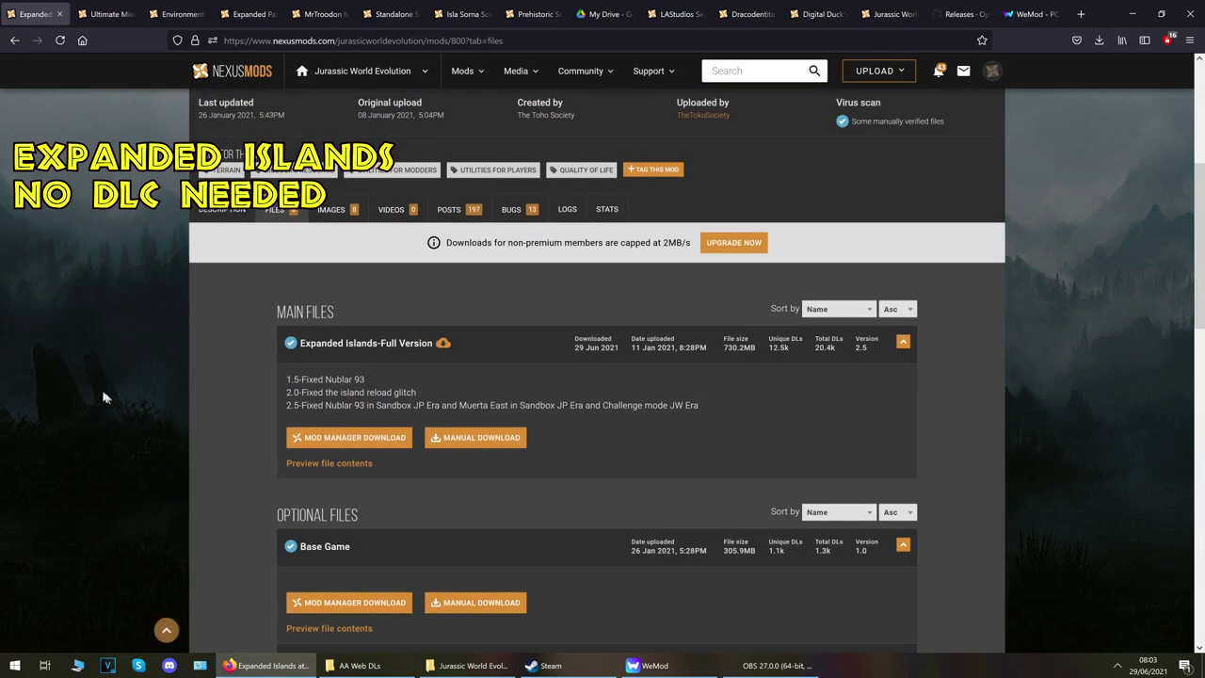
click(216, 210)
click(272, 237)
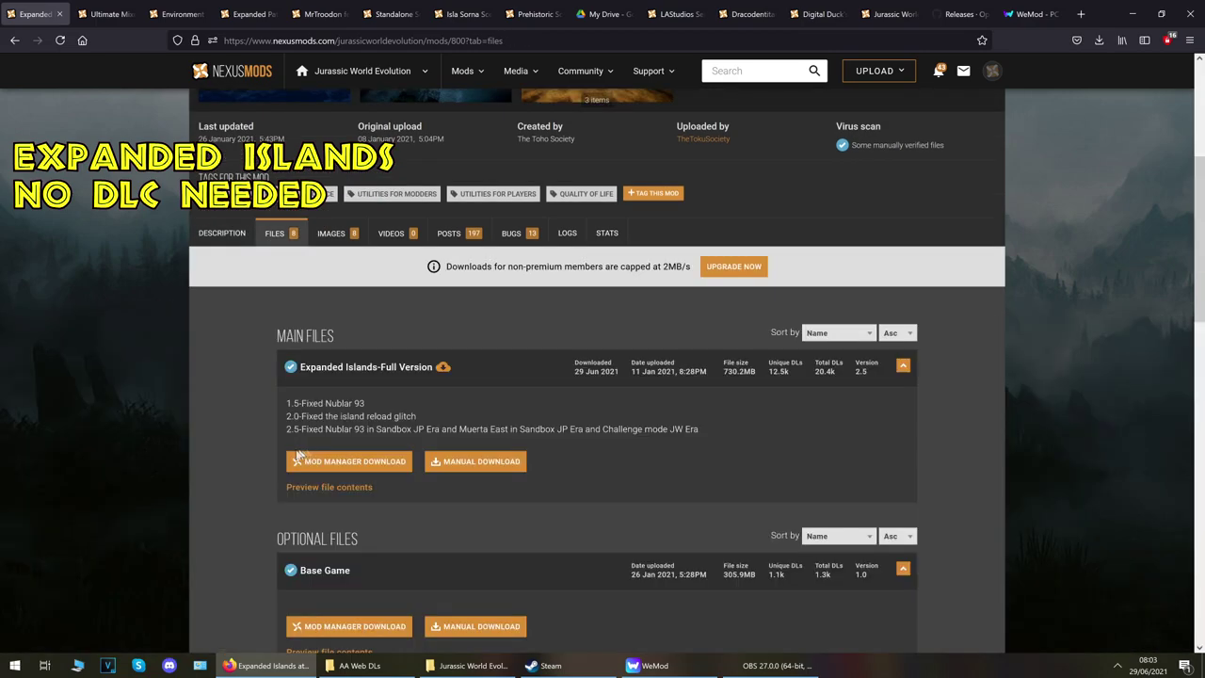
click(479, 462)
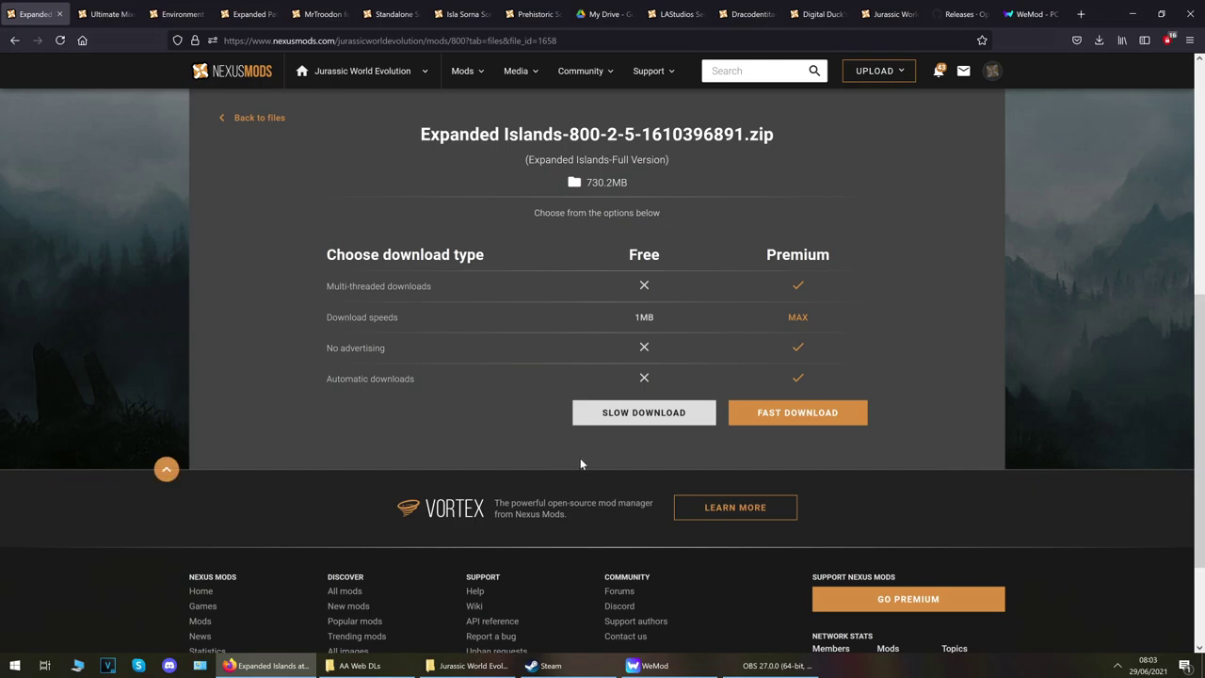
click(598, 413)
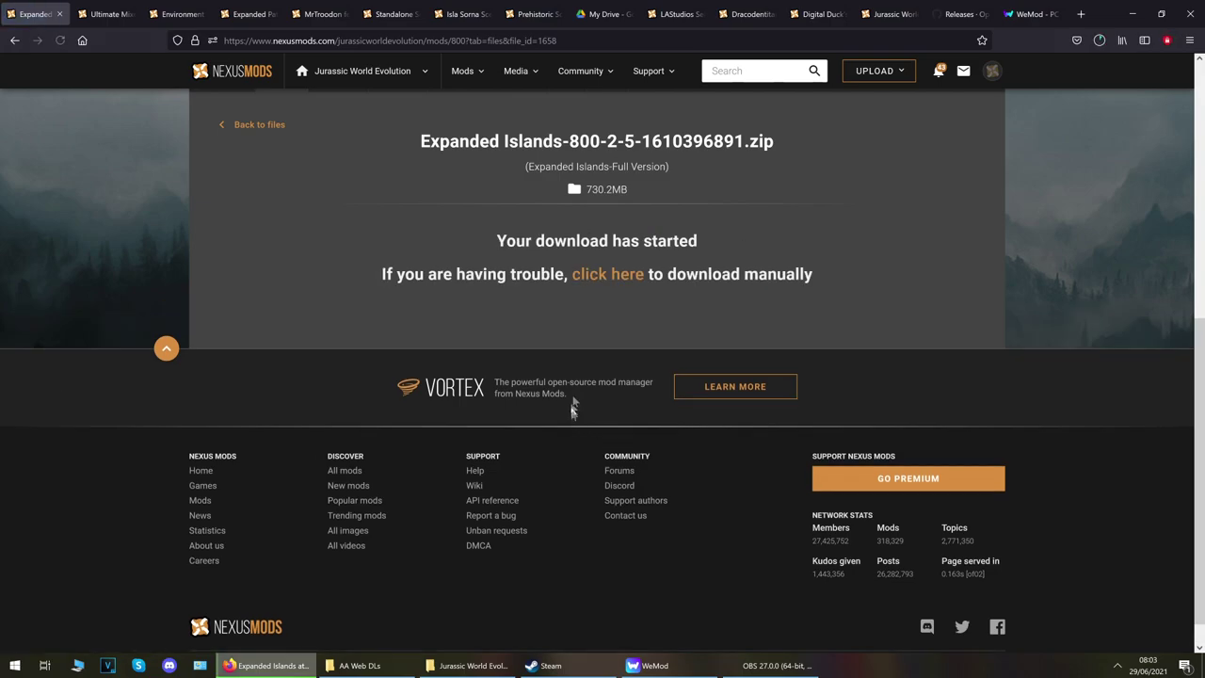
click(1098, 41)
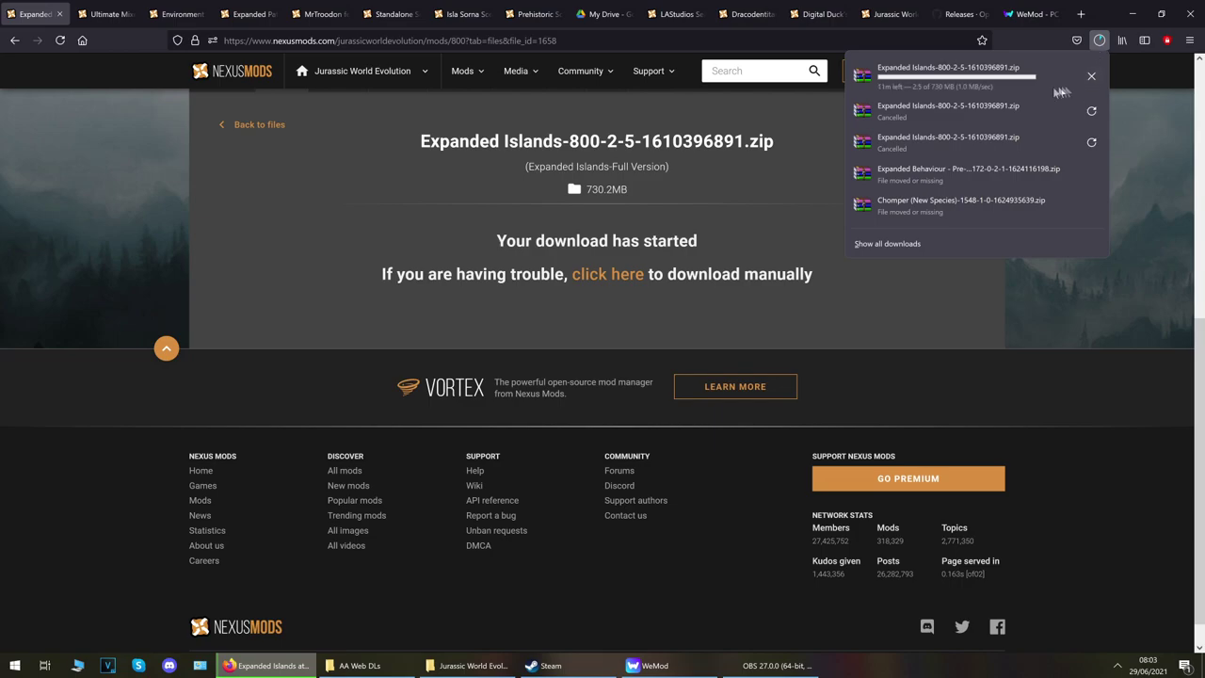
click(371, 208)
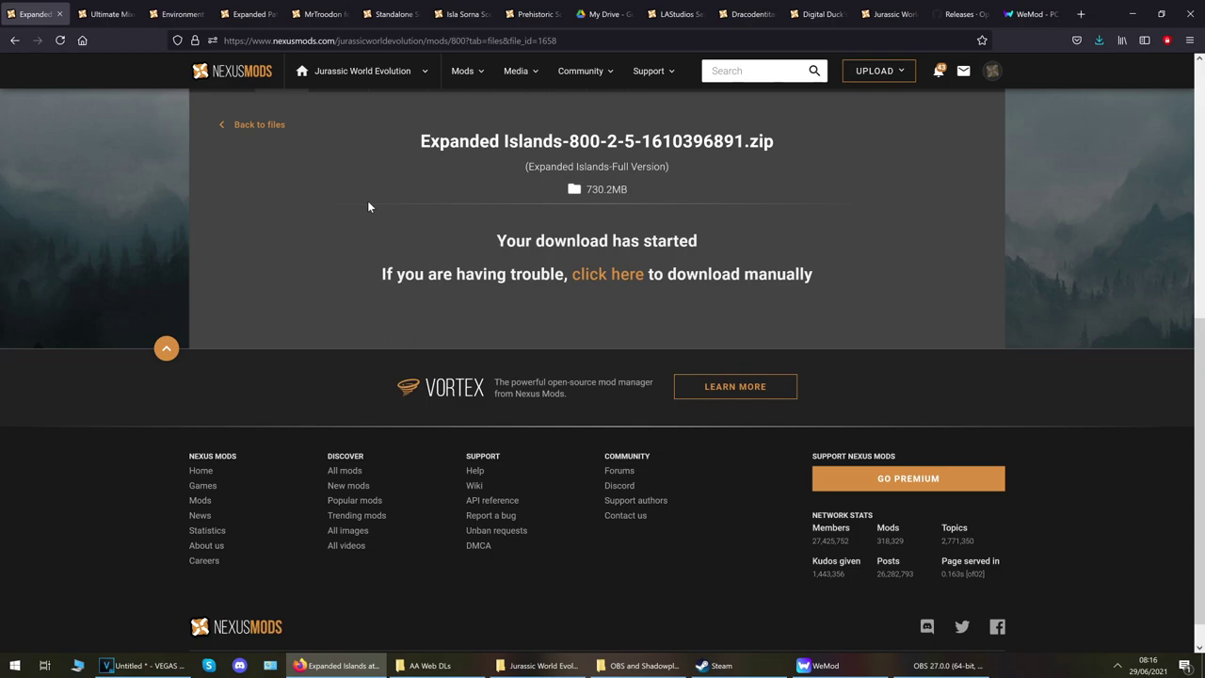
Open the downloaded Expanded Islands archive in WinRAR and enter its JWE_Expanded Islands folder.
click(1096, 42)
click(1002, 73)
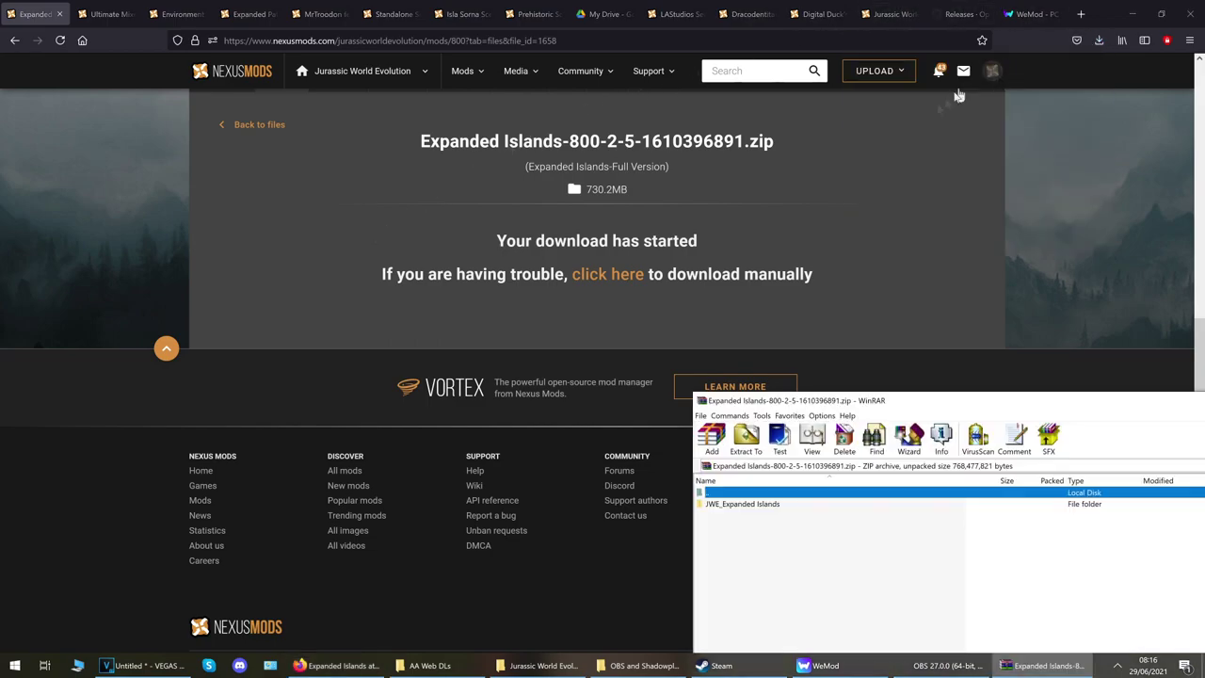
double_click(780, 506)
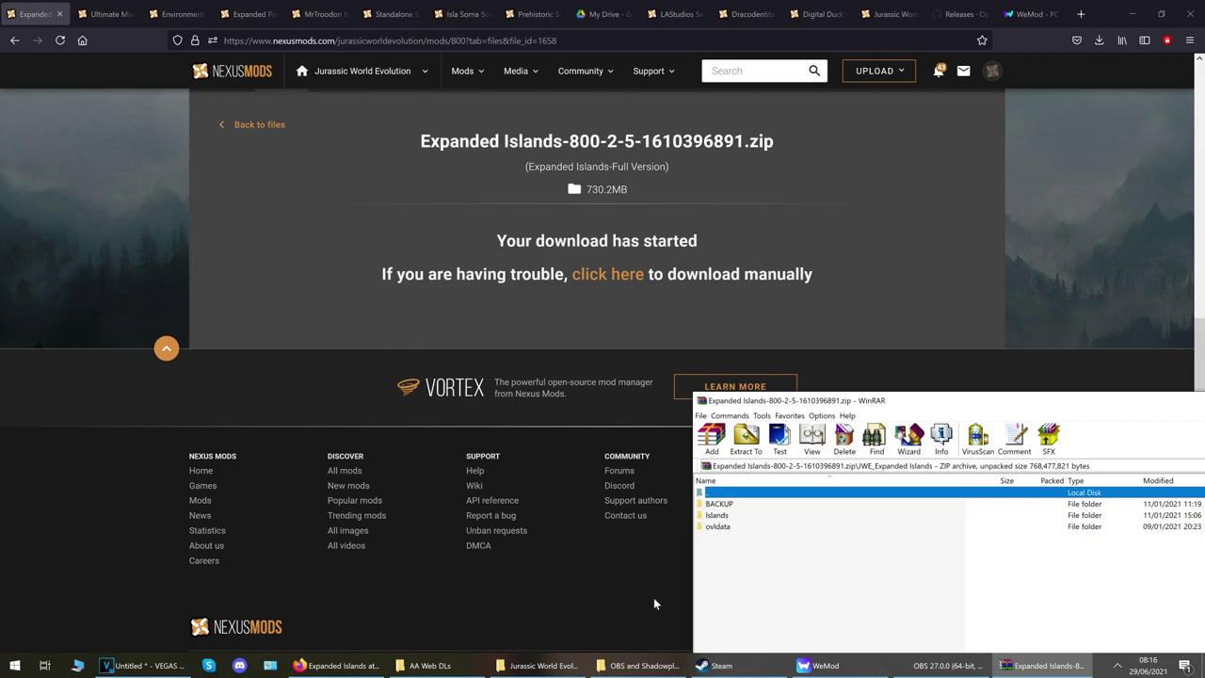
Extract the archive's Islands folder into the Jurassic World Evolution game folder, replacing the files already there.
click(525, 663)
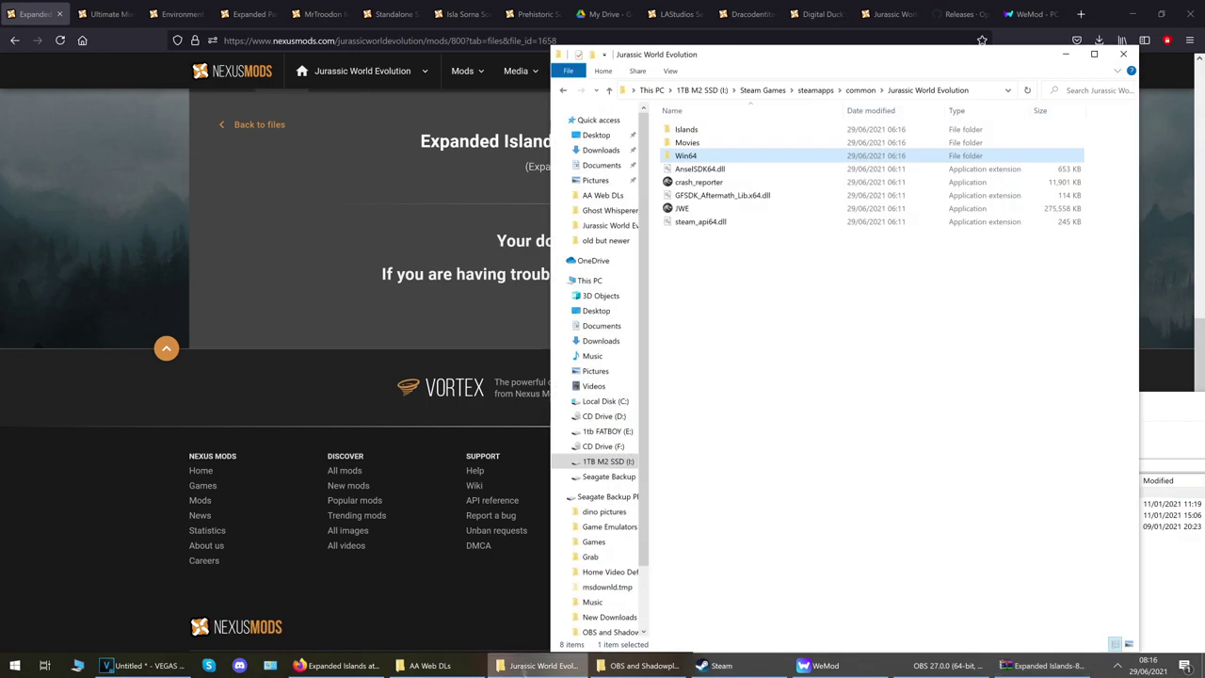
drag(834, 50, 323, 47)
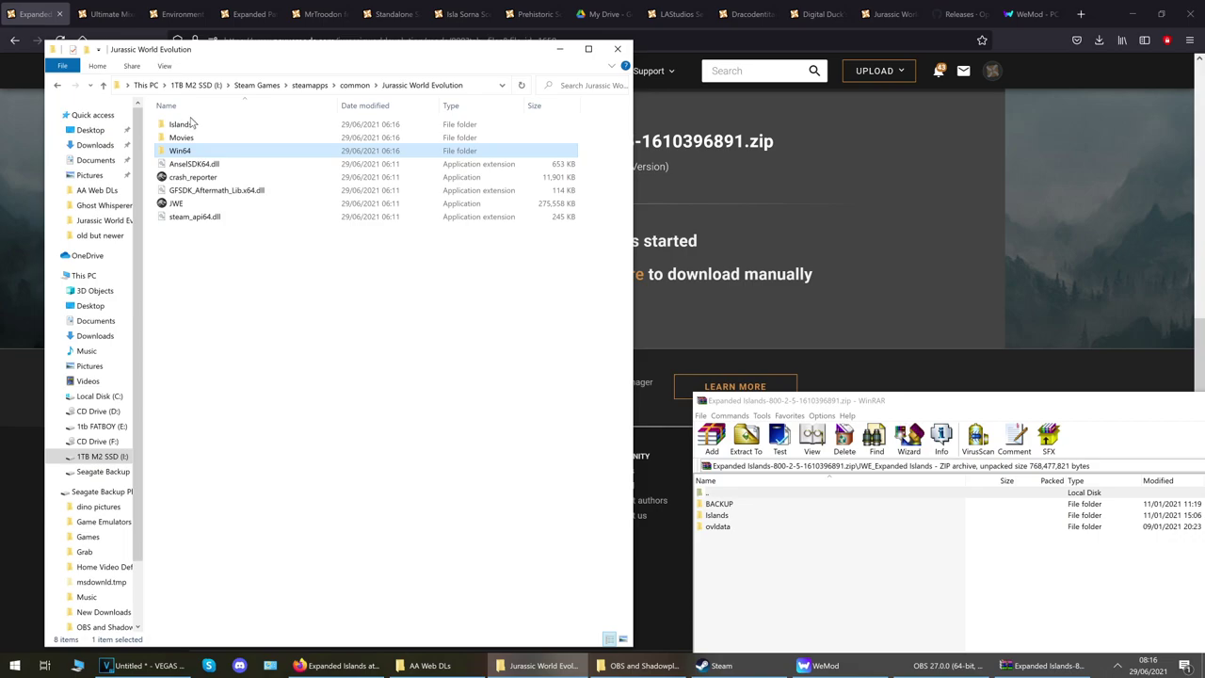
click(192, 123)
click(729, 517)
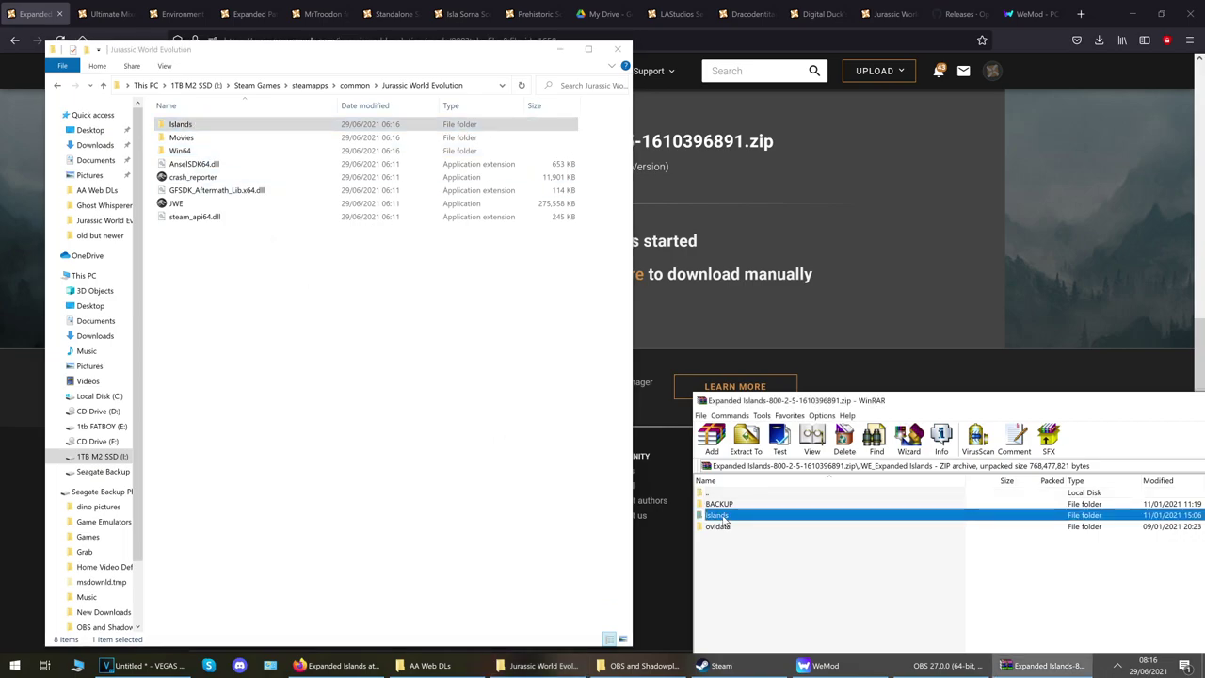
drag(723, 520, 368, 427)
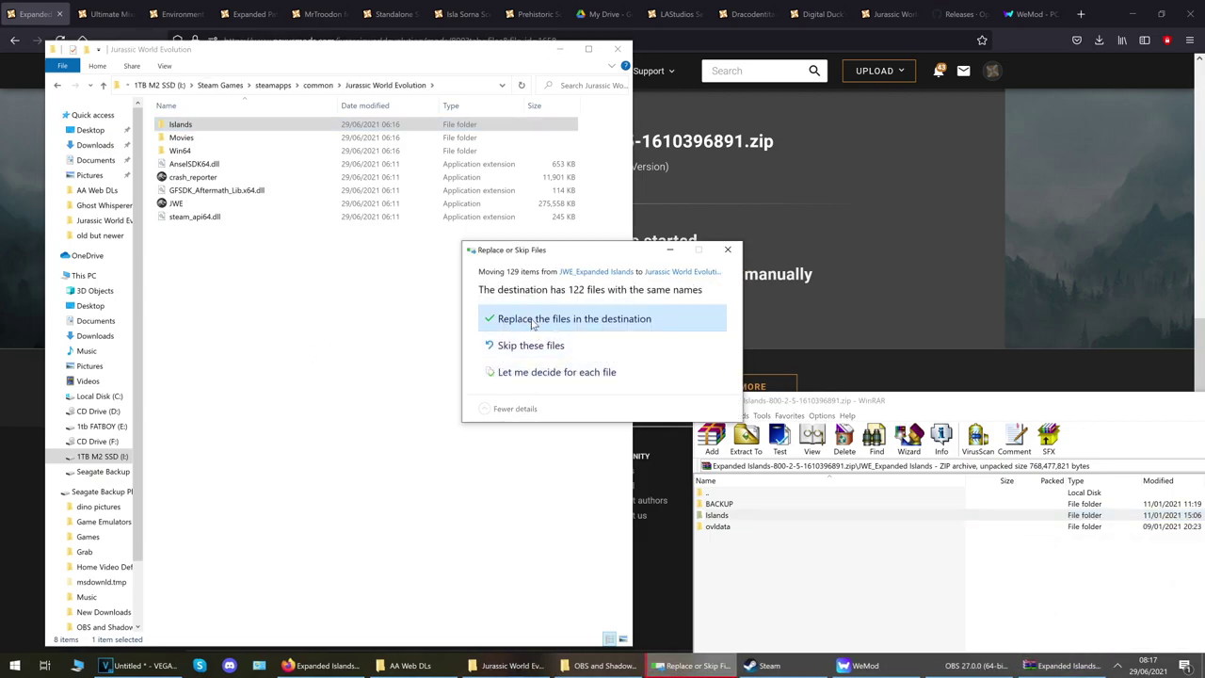
click(533, 320)
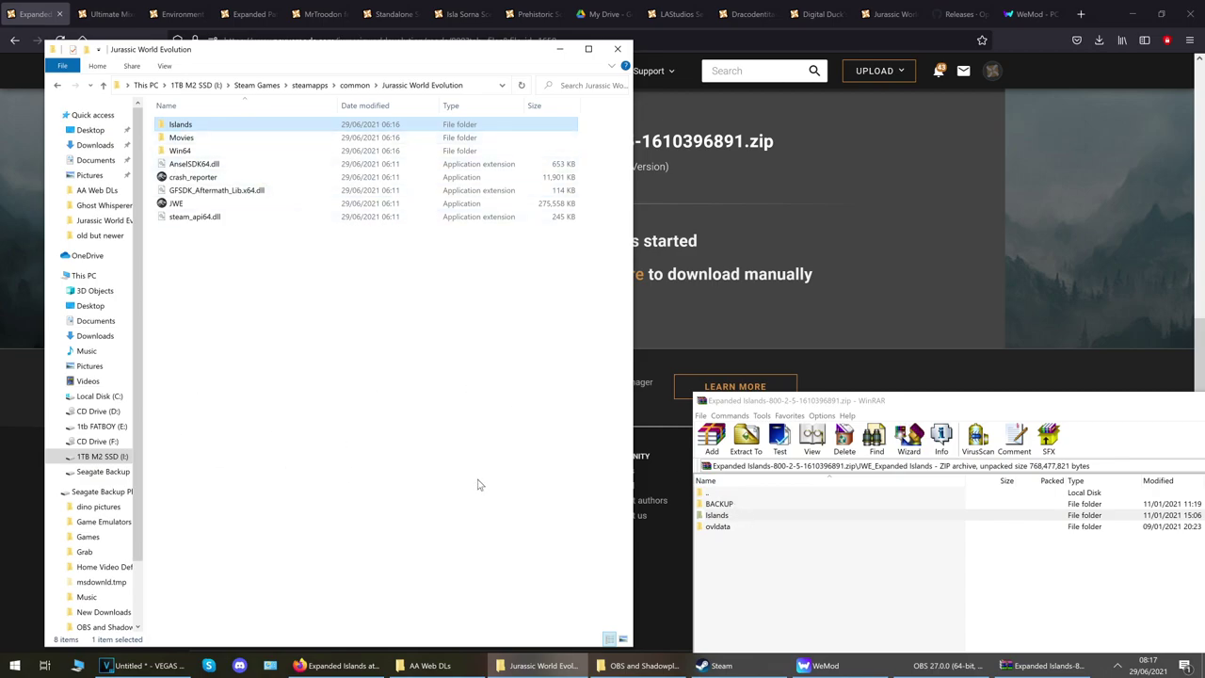
Extract the archive's ovldata folder into the game's Win64 folder, replacing the existing files, and close the archive.
double_click(184, 152)
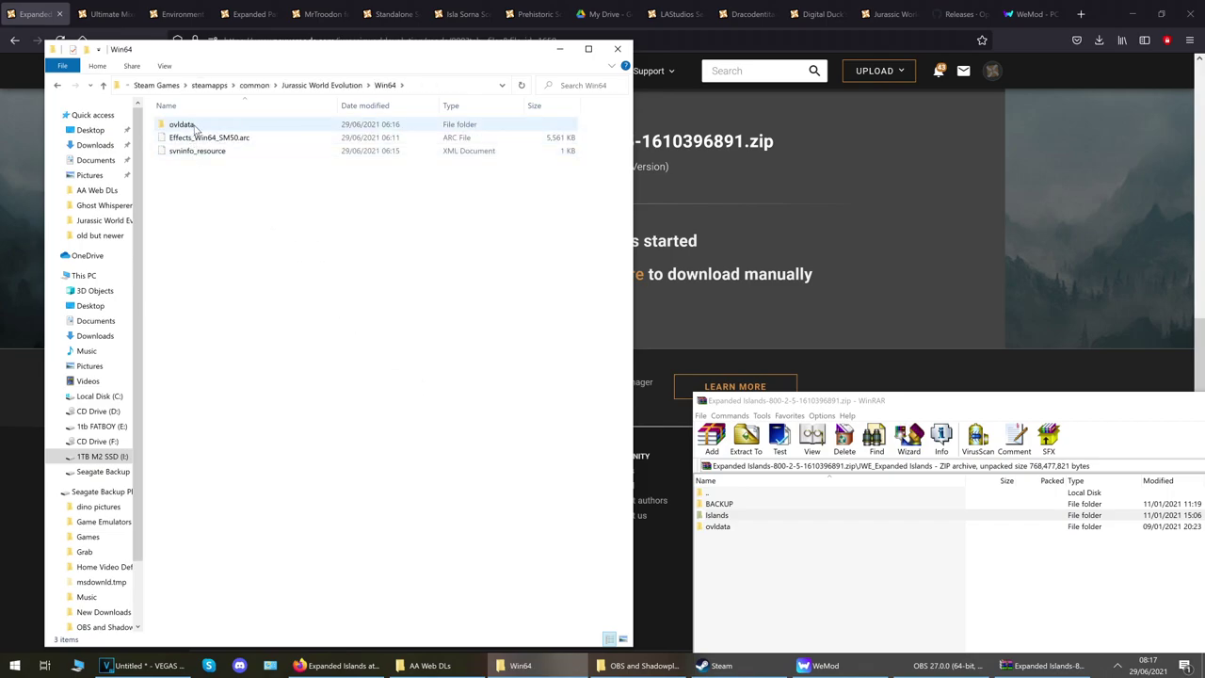
click(743, 530)
drag(758, 533, 273, 335)
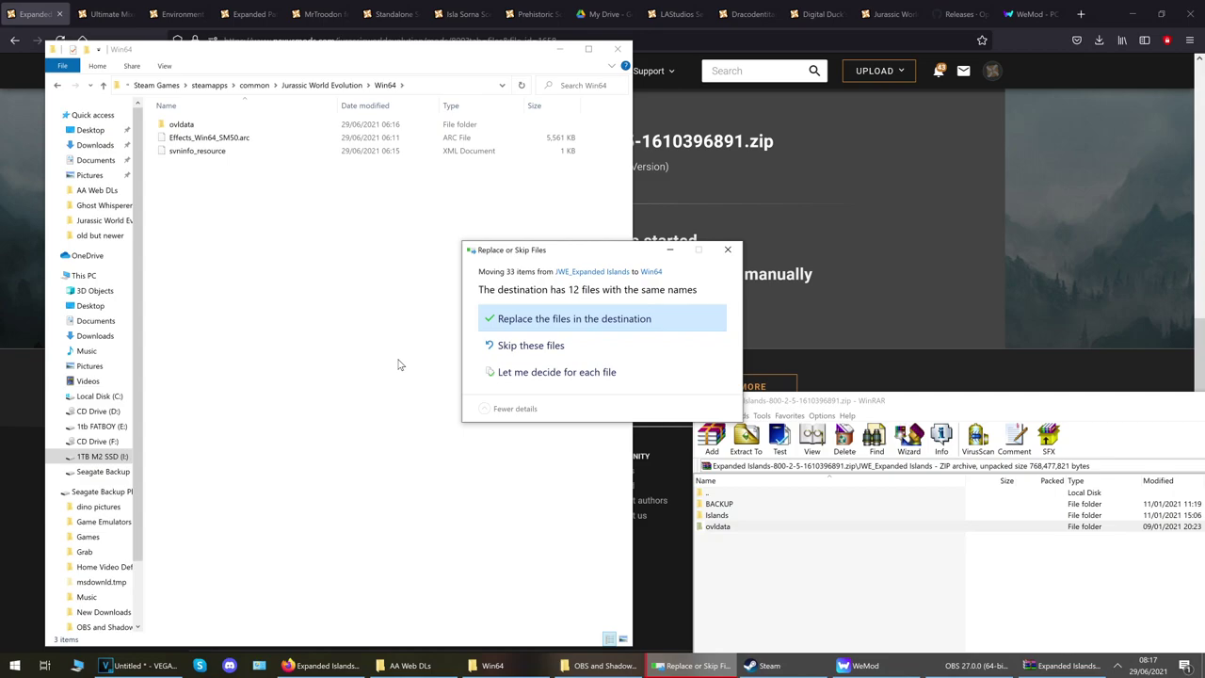
click(566, 319)
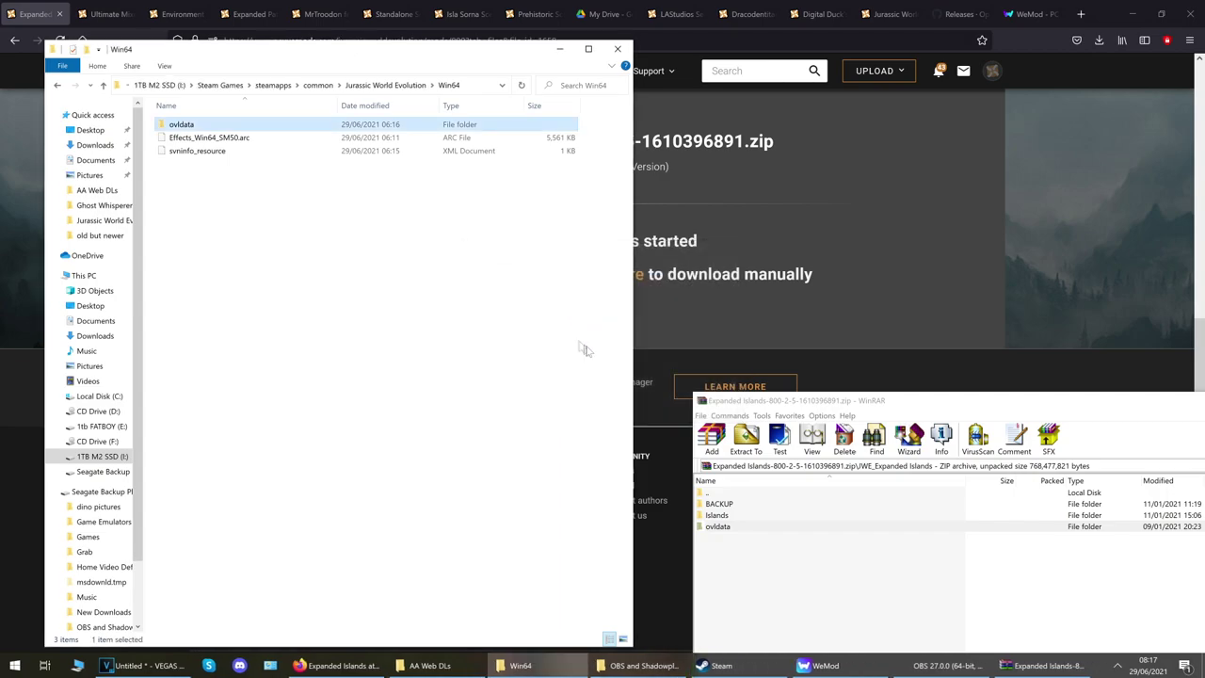
click(1176, 407)
drag(1176, 406, 811, 324)
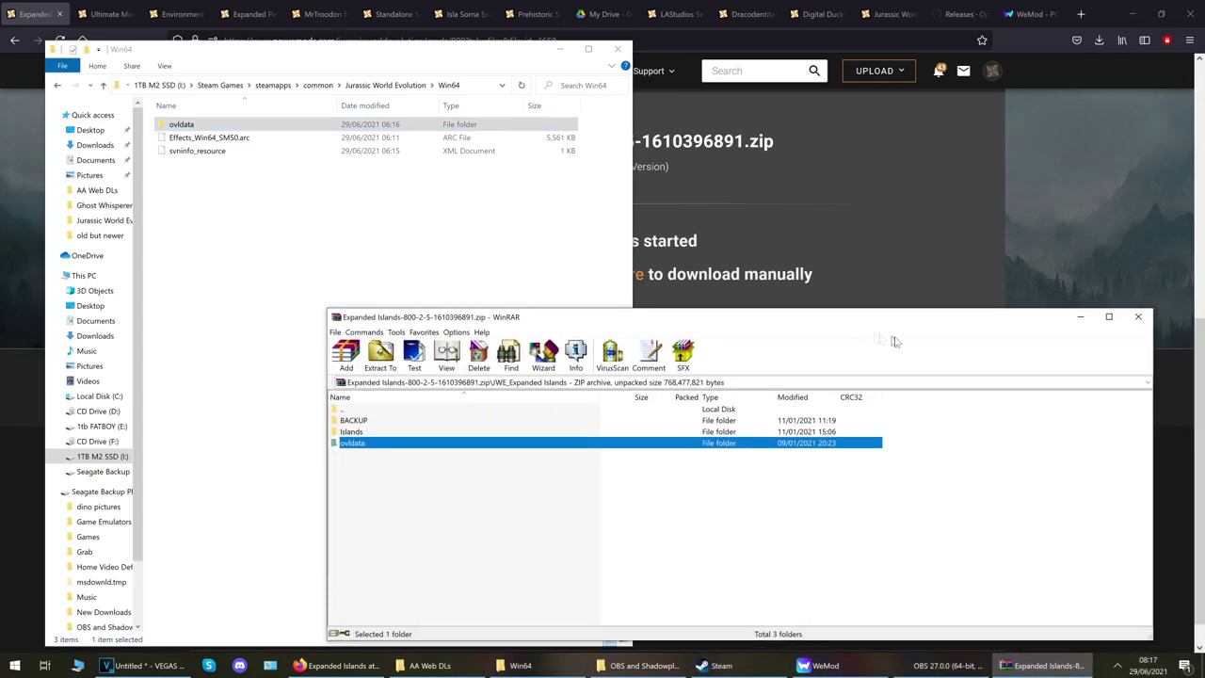
click(1138, 317)
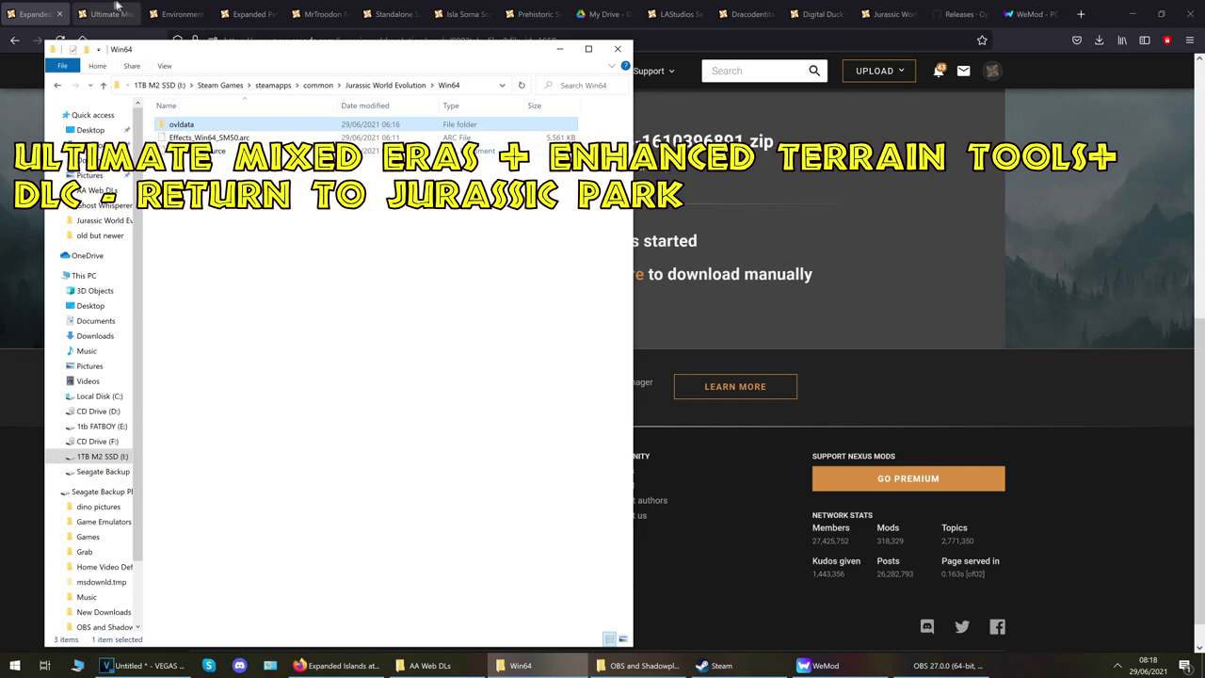
Manually download the Ultimate Mixed Eras main file from its Nexus Mods page using the slow download.
click(112, 8)
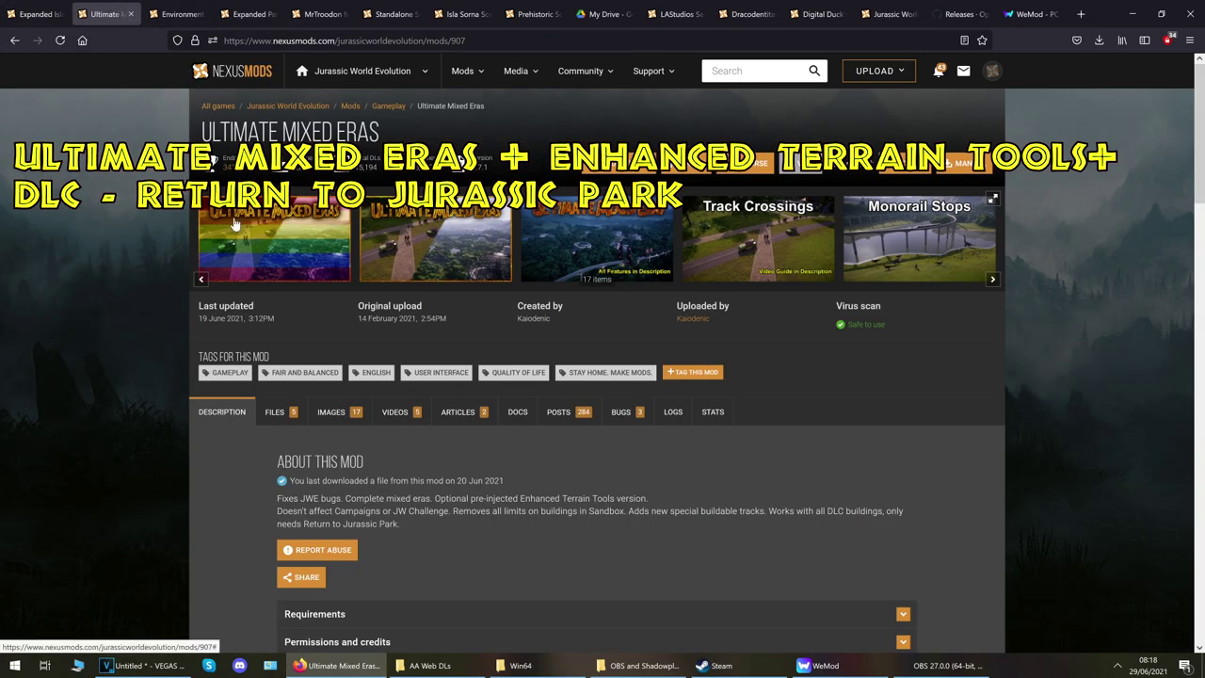
scroll(113, 362, down, 1)
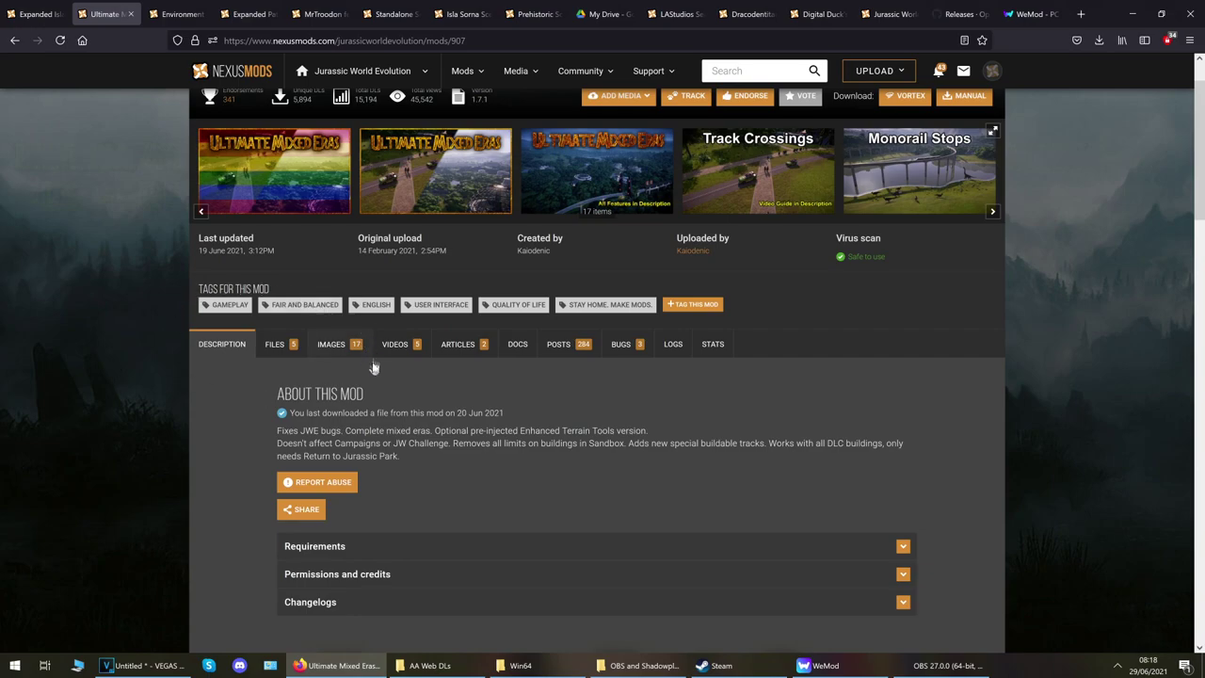
click(280, 352)
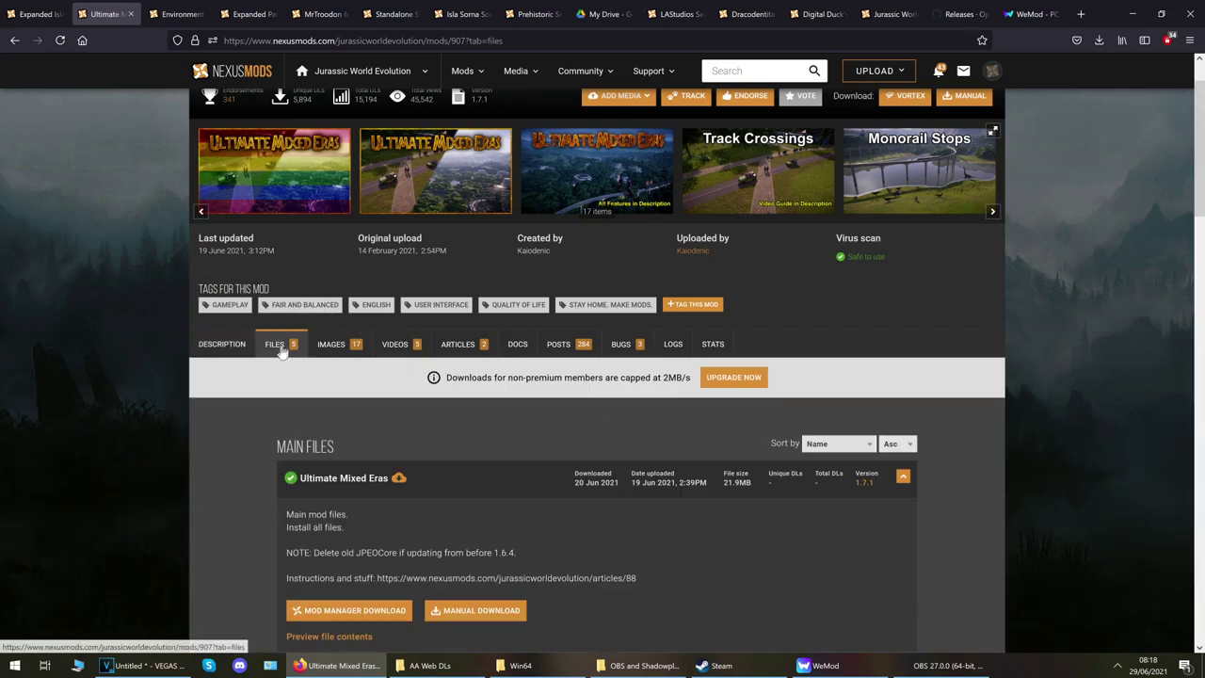
scroll(219, 450, down, 2)
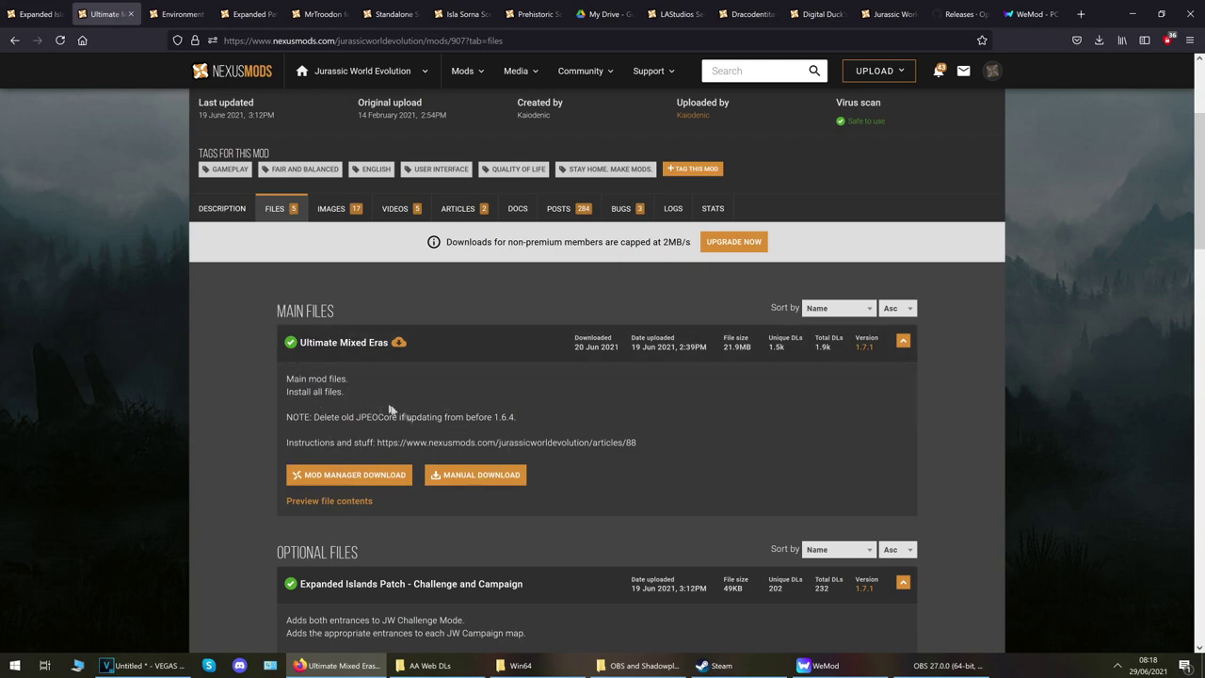
click(505, 479)
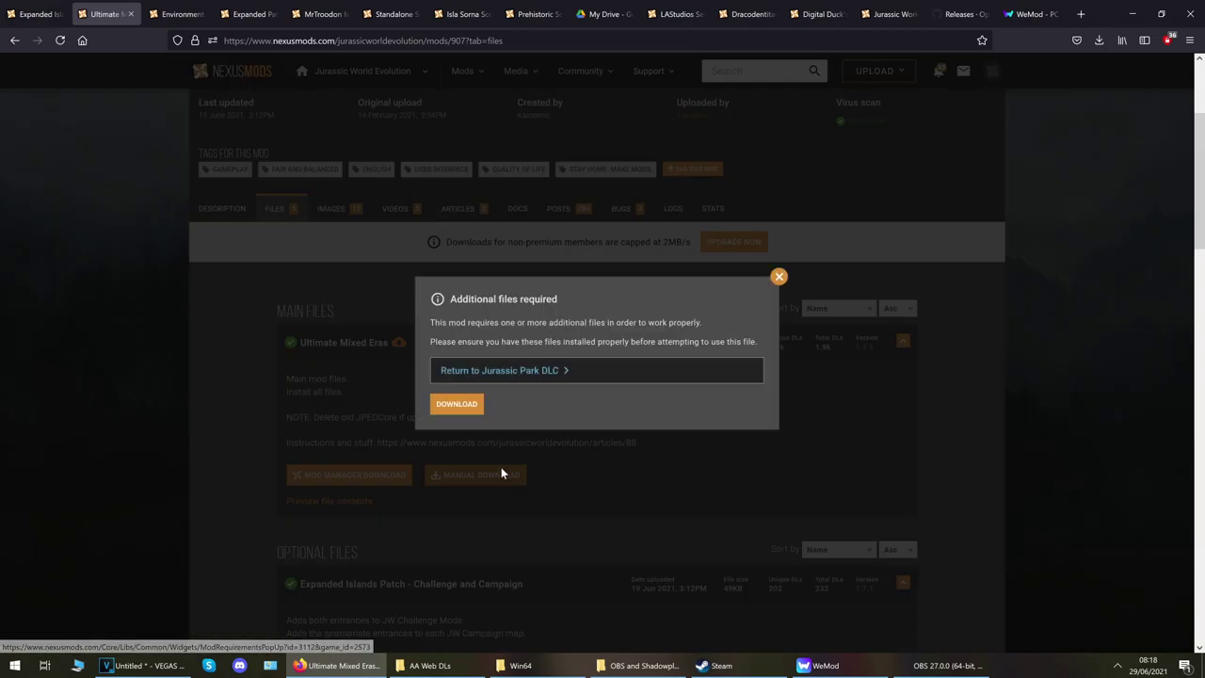
click(468, 407)
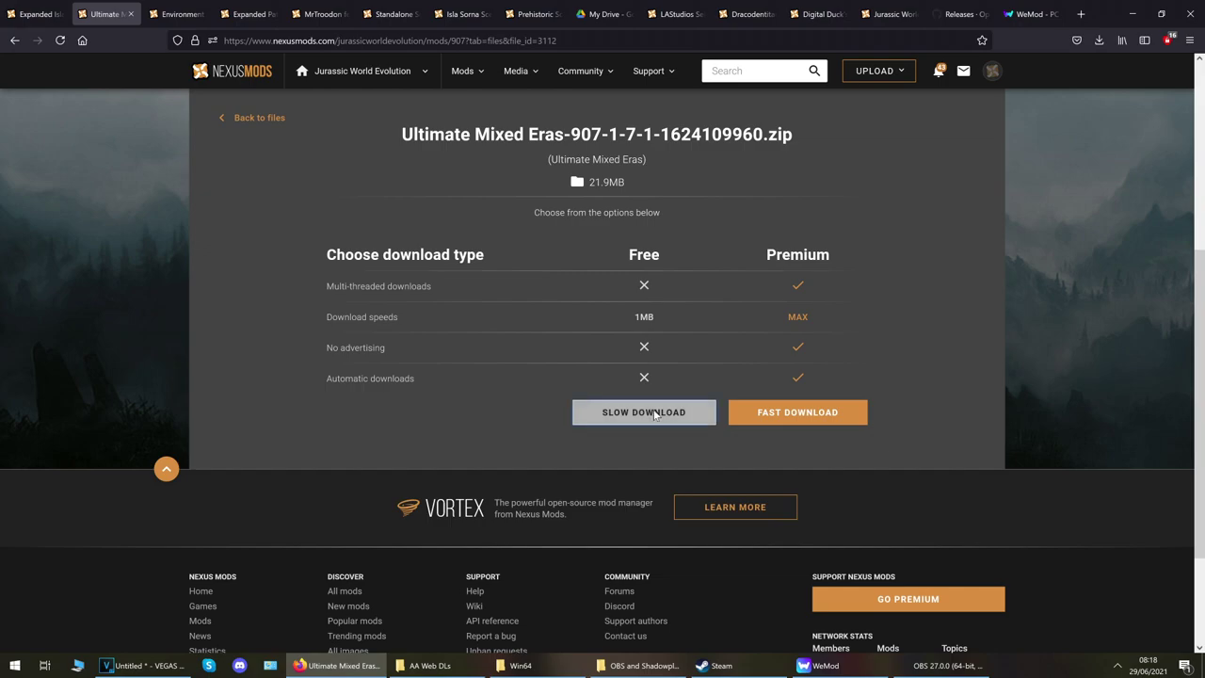
click(656, 415)
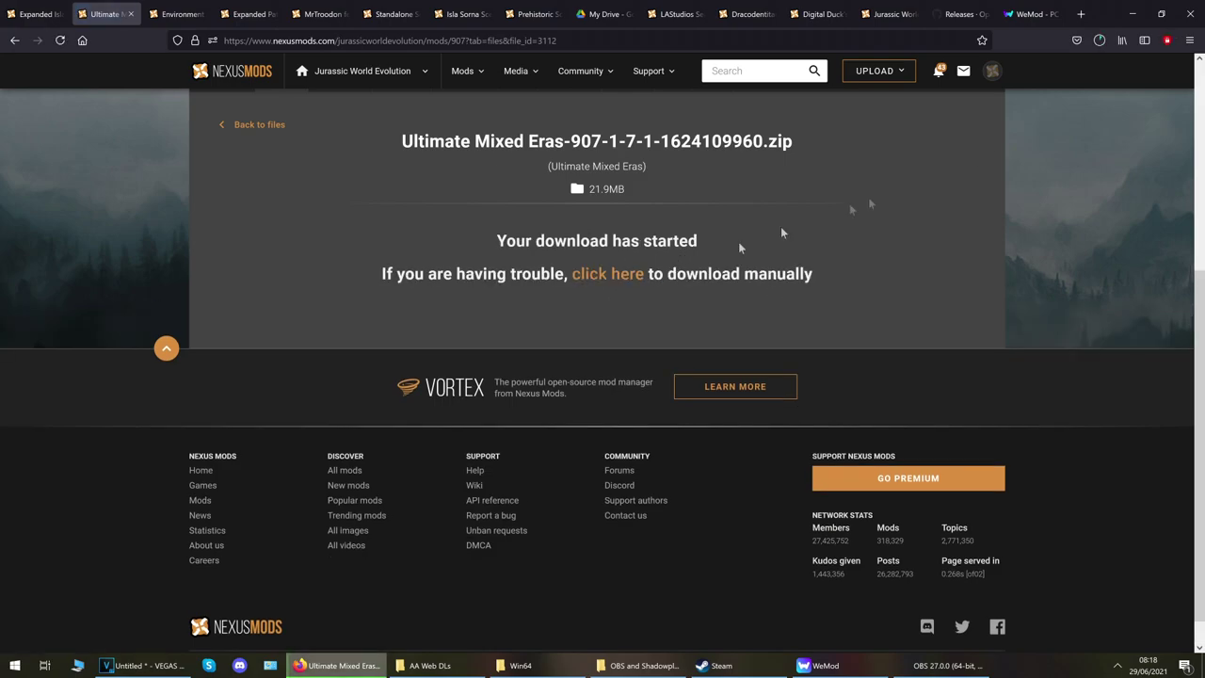
Open the downloaded Ultimate Mixed Eras archive in WinRAR and check the ovldata folder inside its jpeo_lite folder.
click(1099, 42)
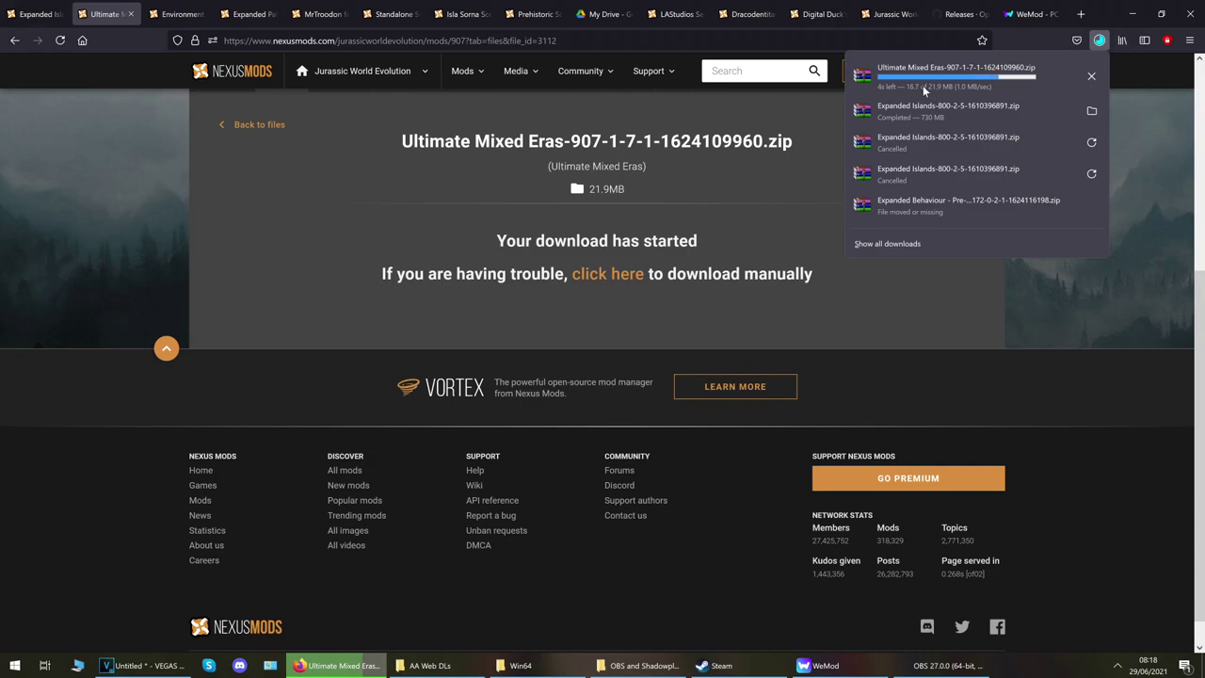
click(518, 666)
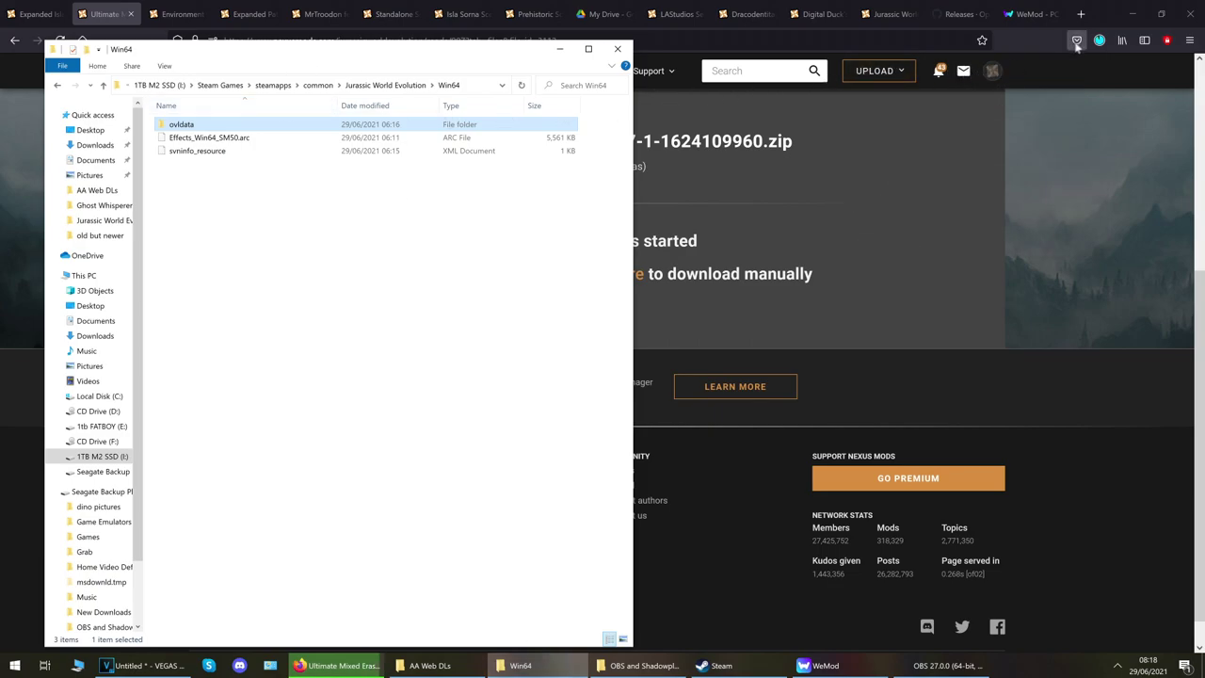
click(1104, 41)
click(938, 81)
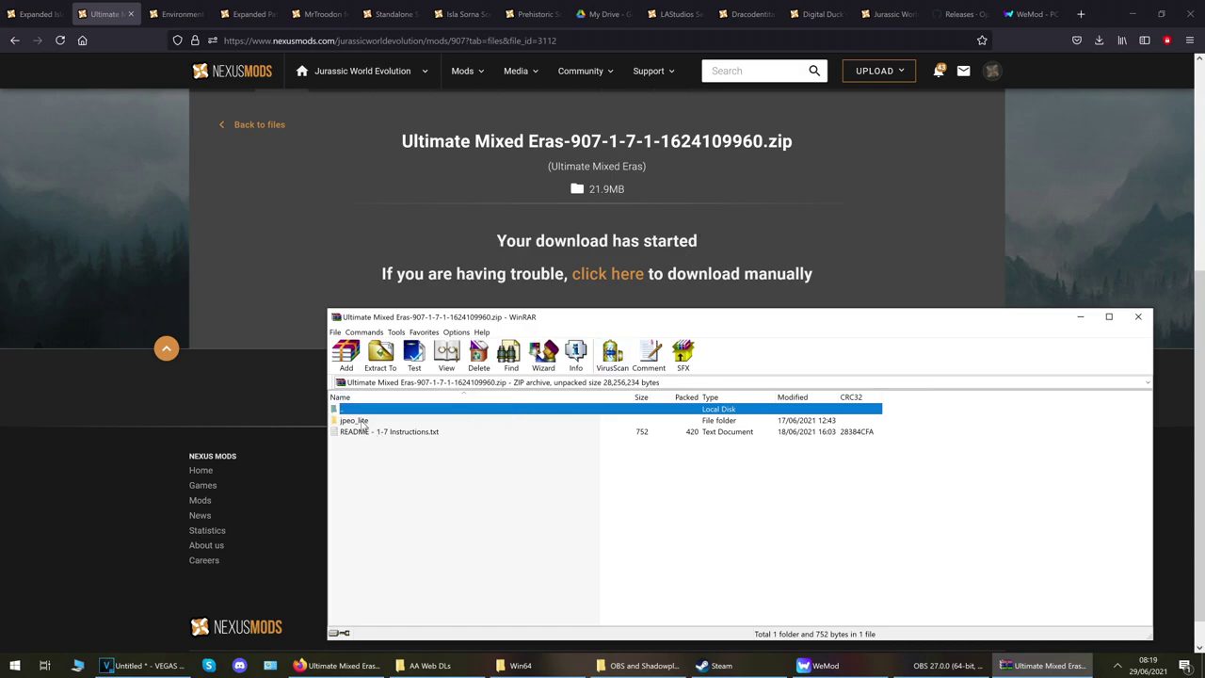
double_click(362, 421)
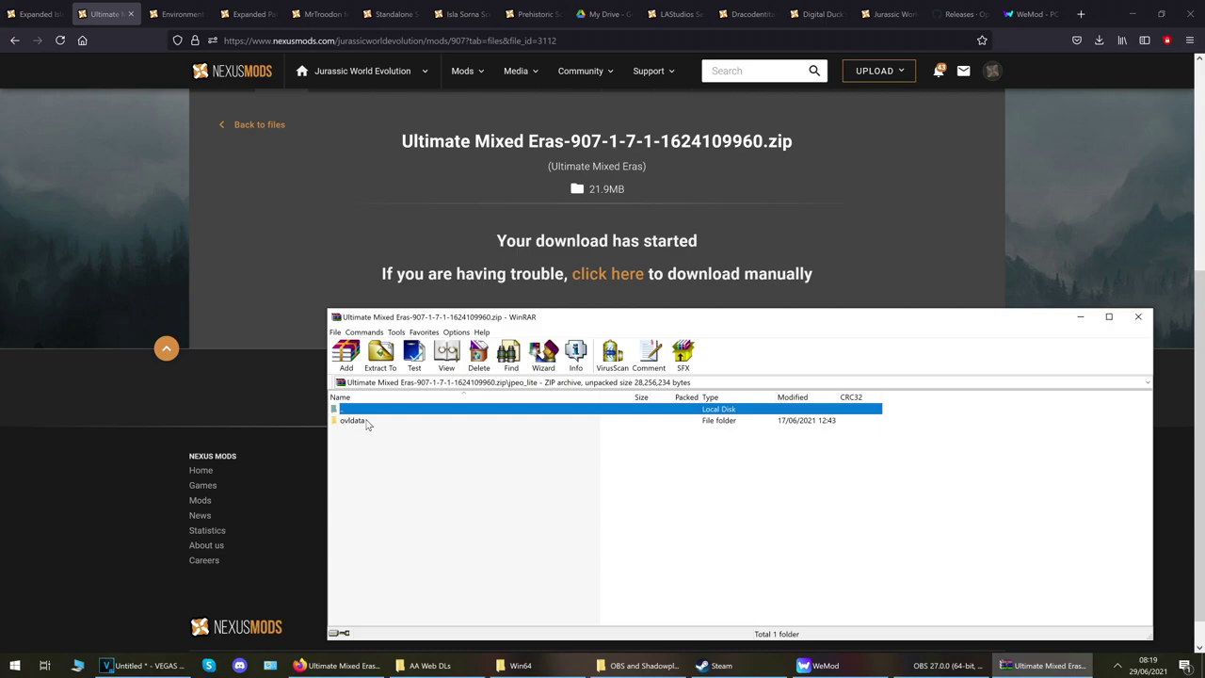
click(362, 421)
double_click(372, 426)
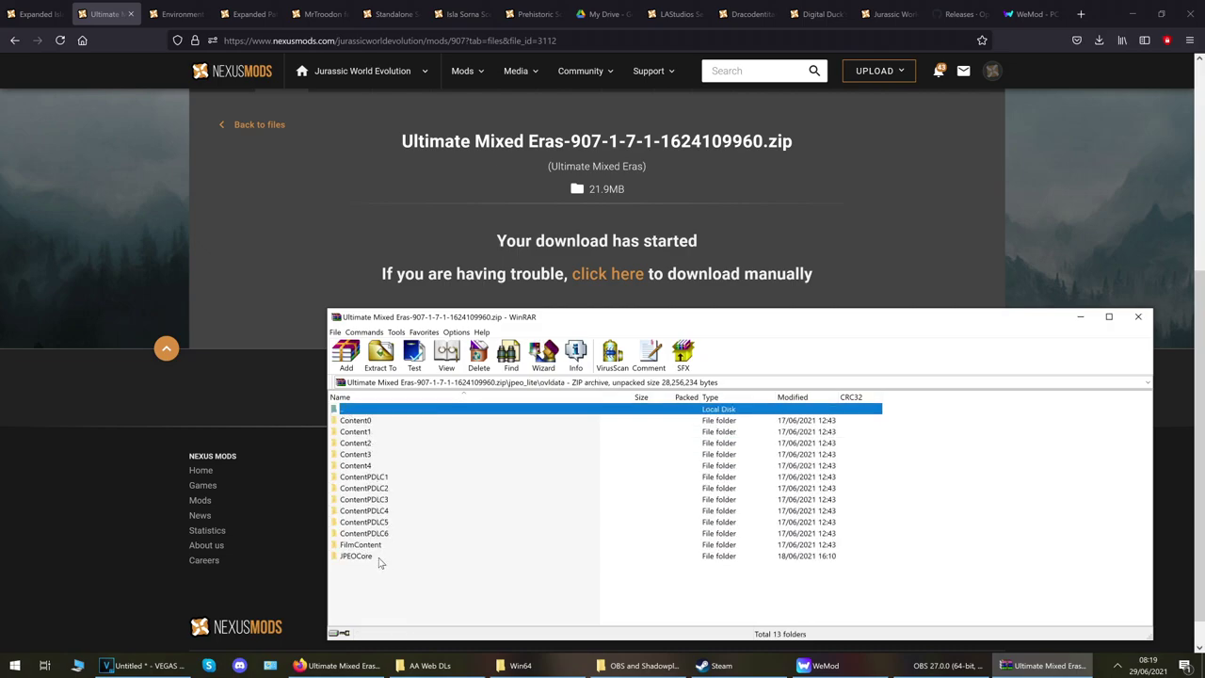
double_click(367, 410)
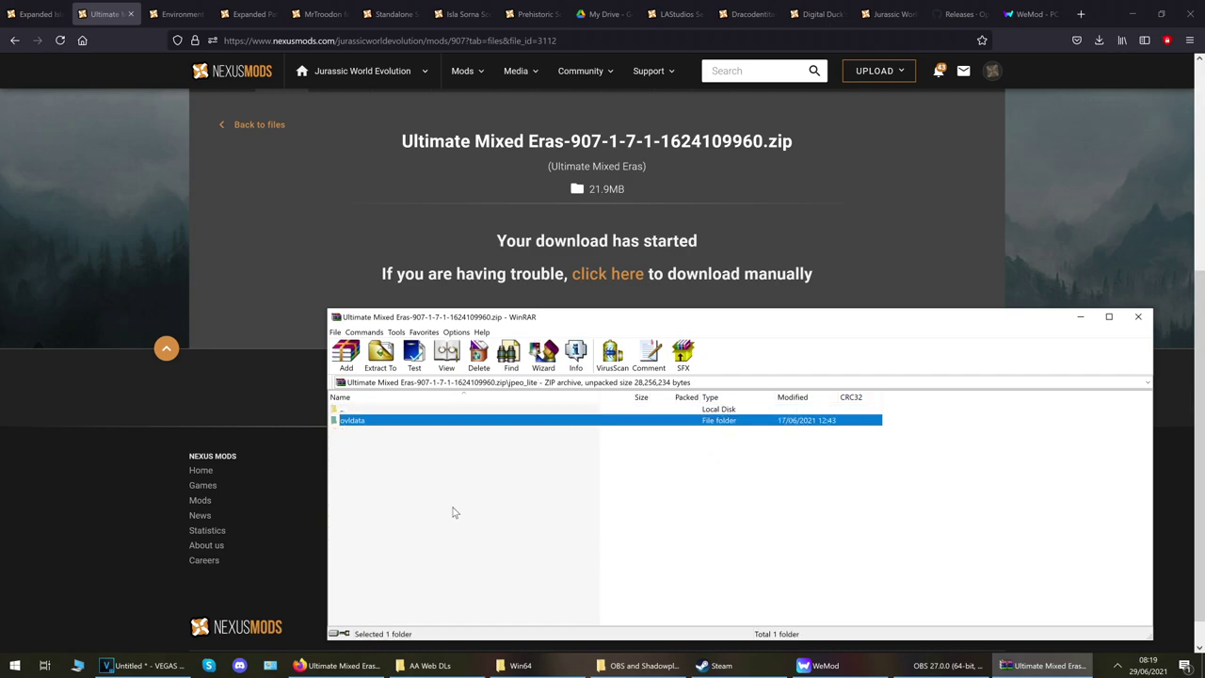
Switch to File Explorer and go to the ovldata folder inside the Jurassic World Evolution Win64 folder.
click(562, 671)
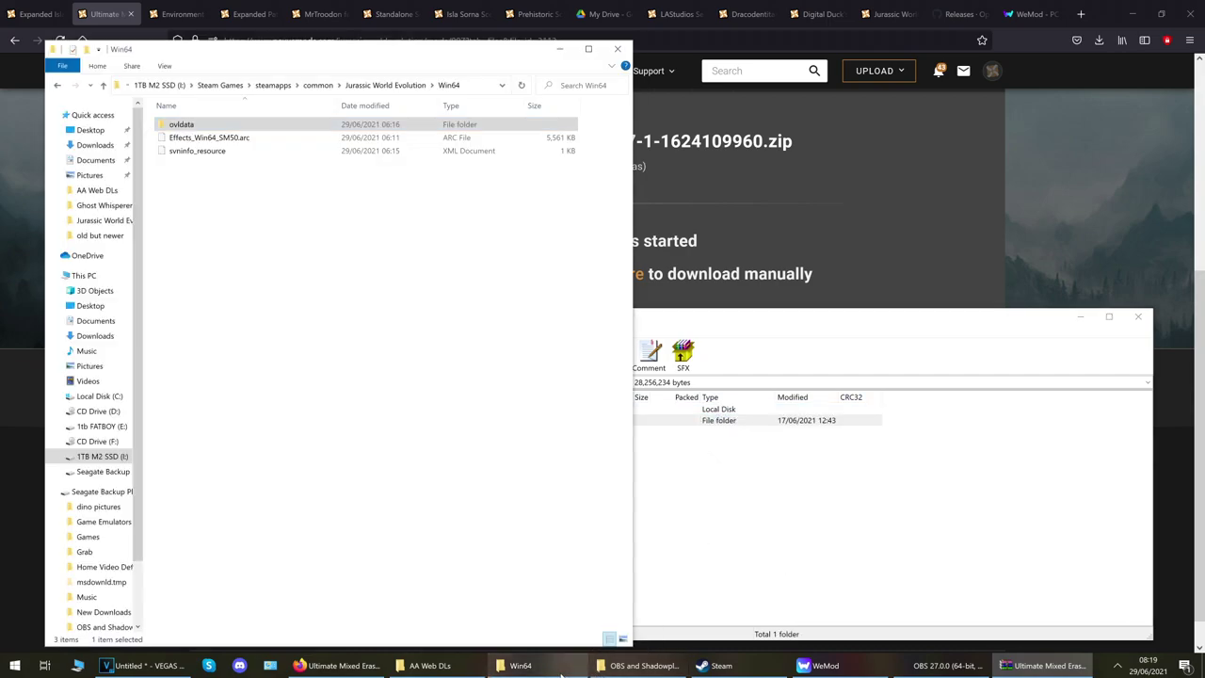
click(372, 85)
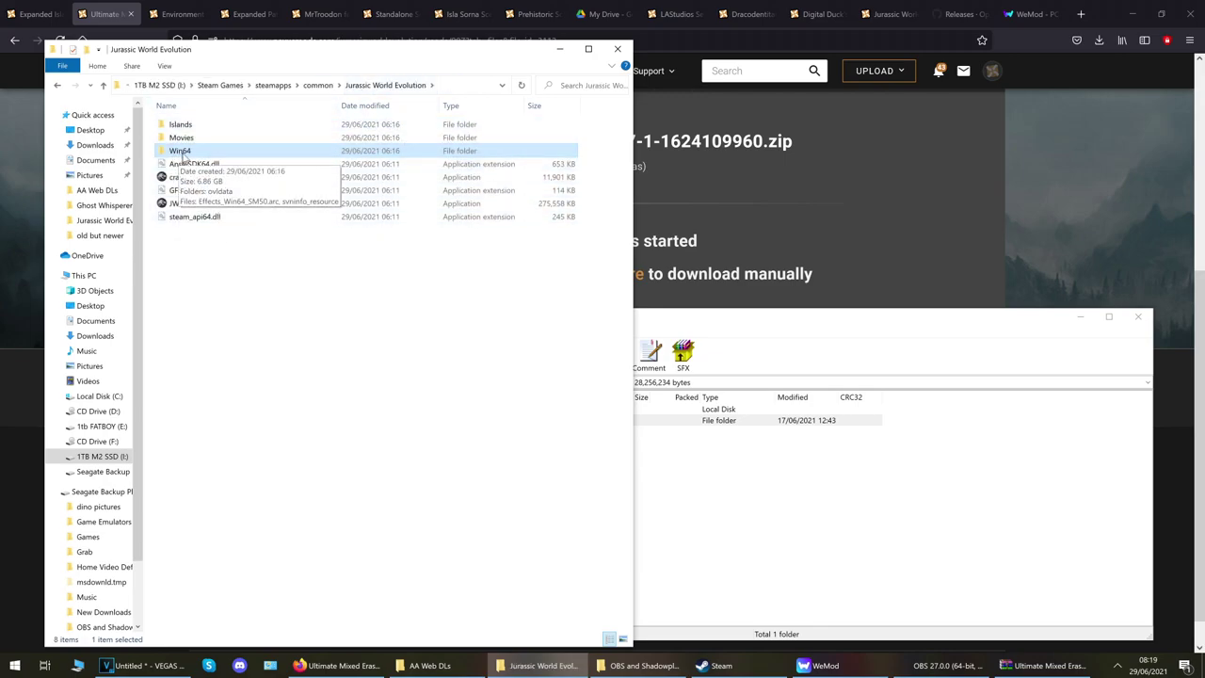
double_click(181, 154)
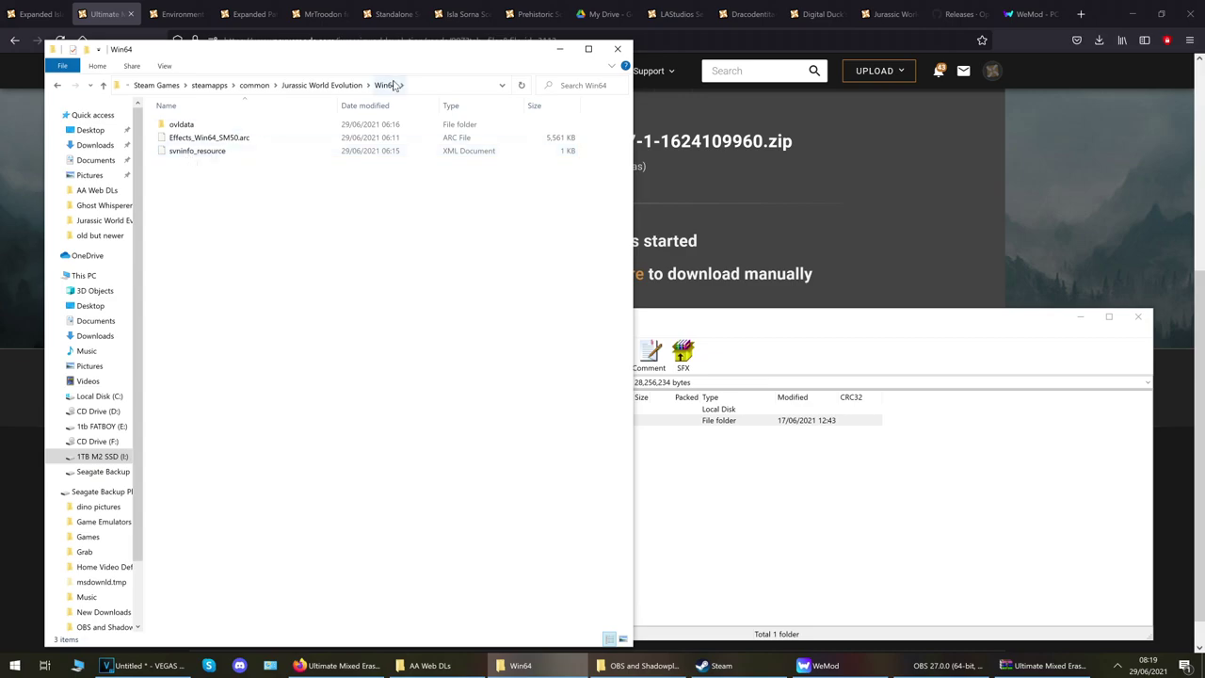
double_click(183, 126)
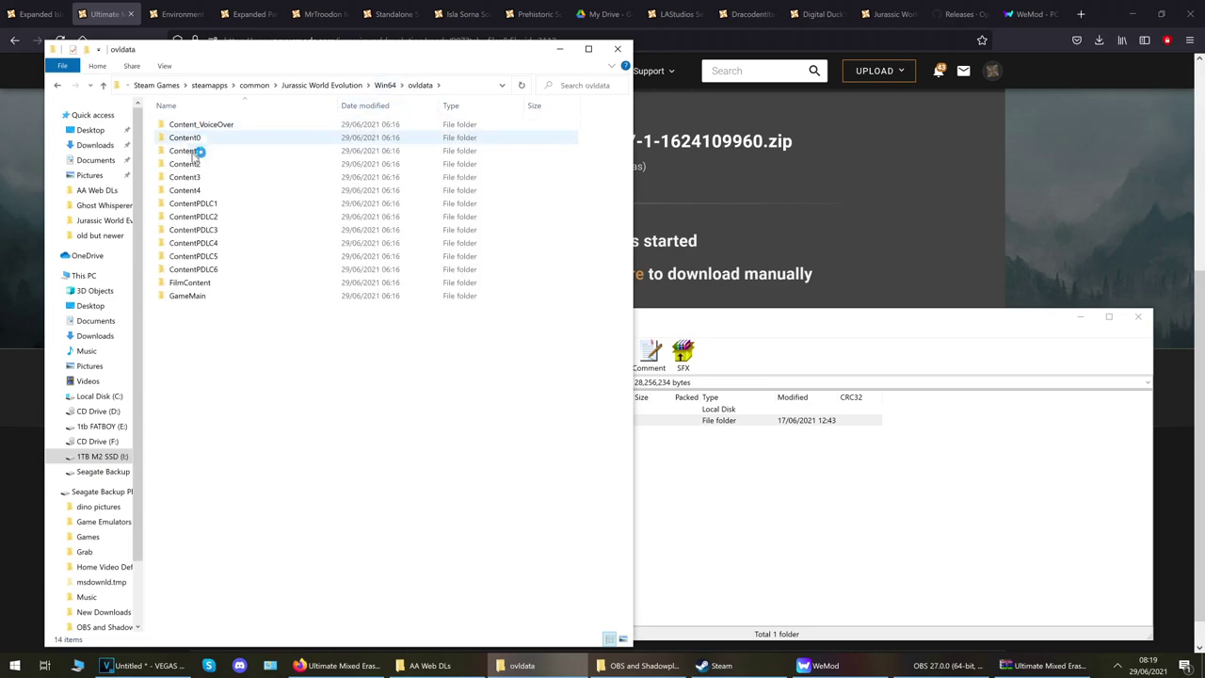
Extract all folders from the Ultimate Mixed Eras archive's ovldata folder into the game's ovldata folder, replacing the existing files.
click(675, 474)
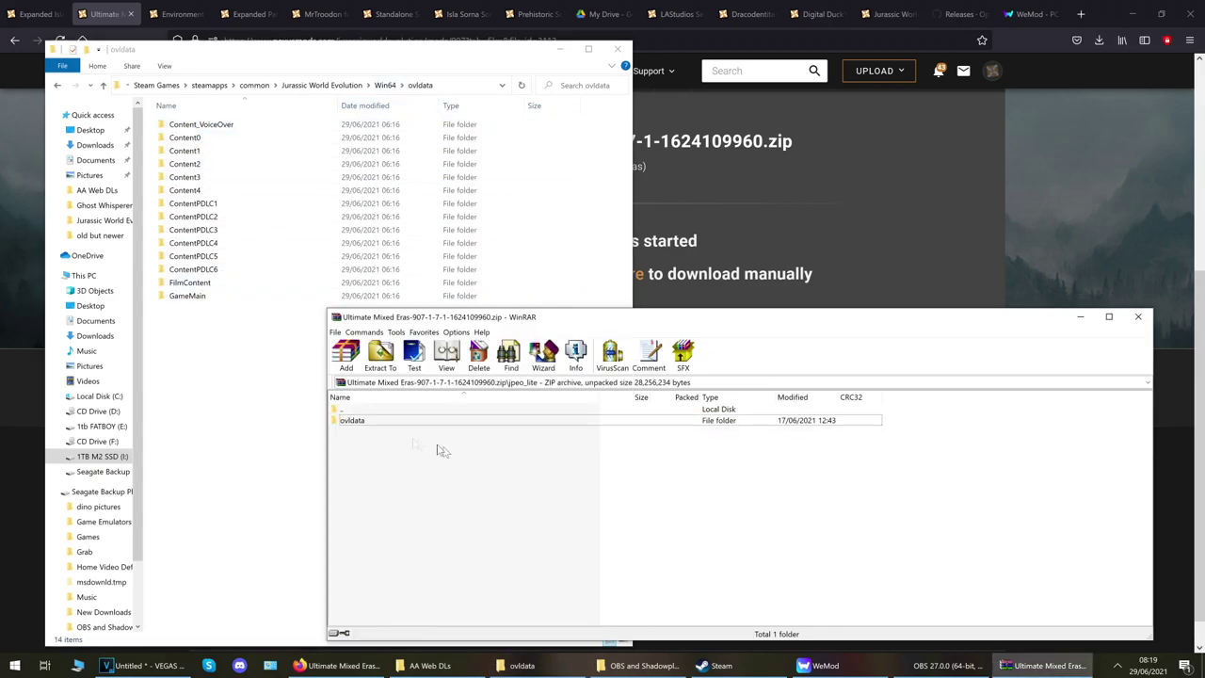
double_click(374, 421)
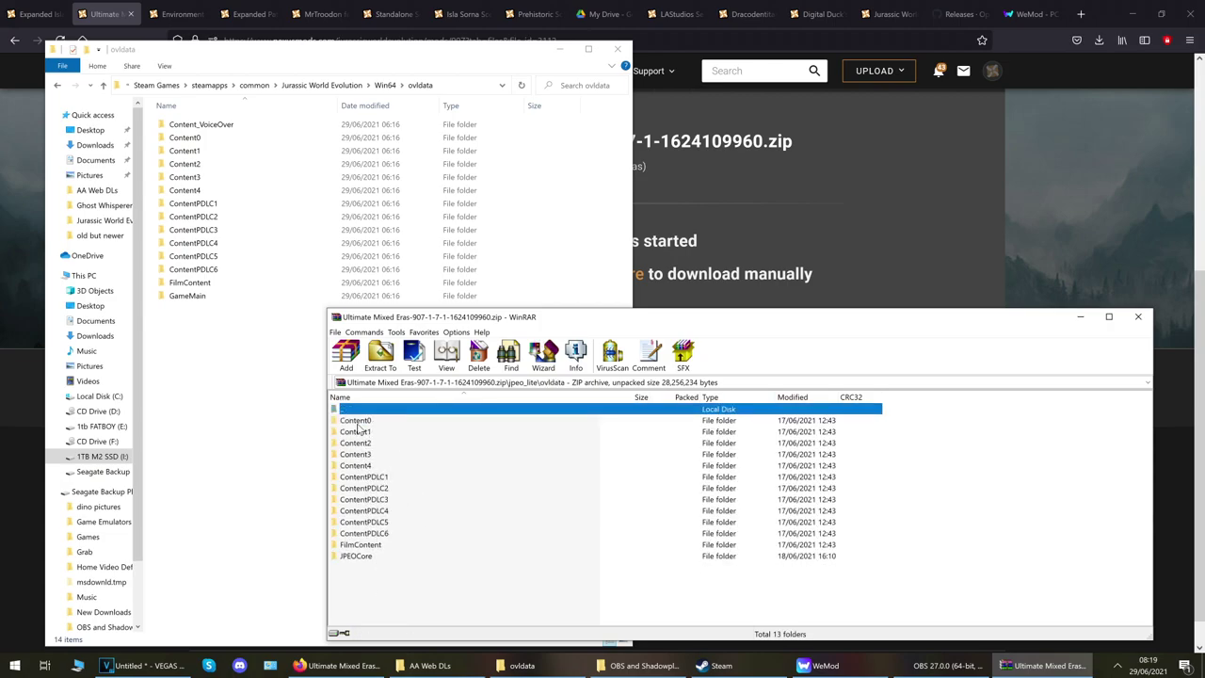
drag(379, 599, 371, 423)
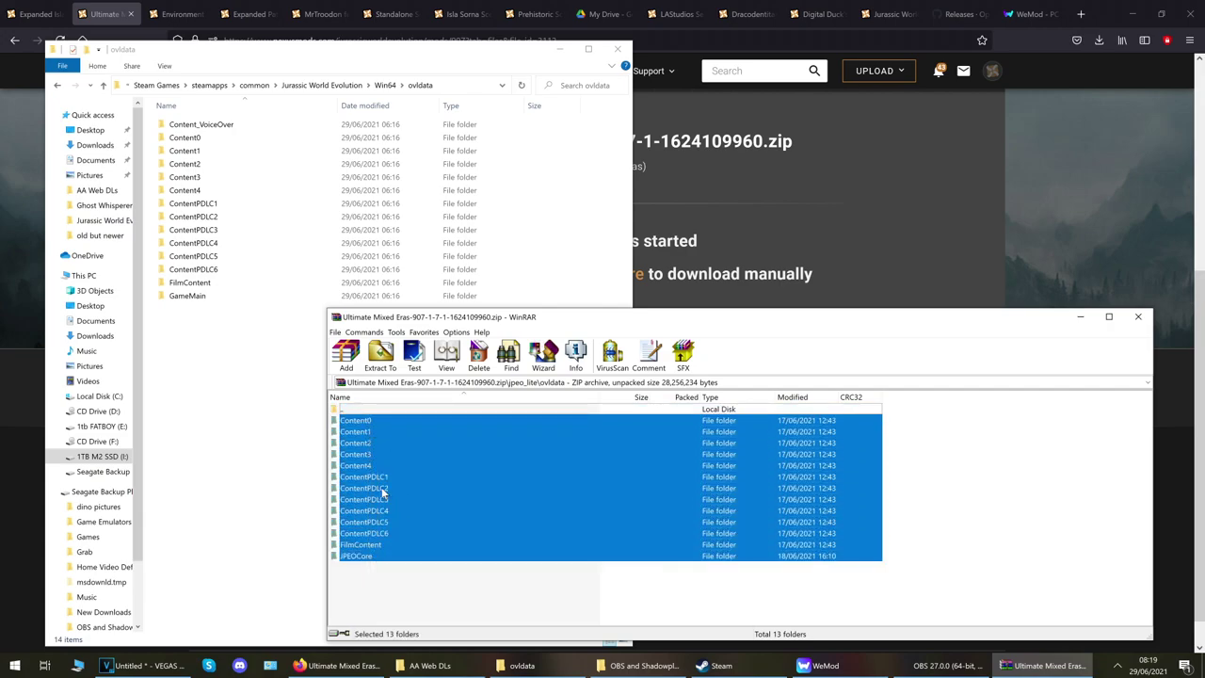
drag(393, 510, 254, 455)
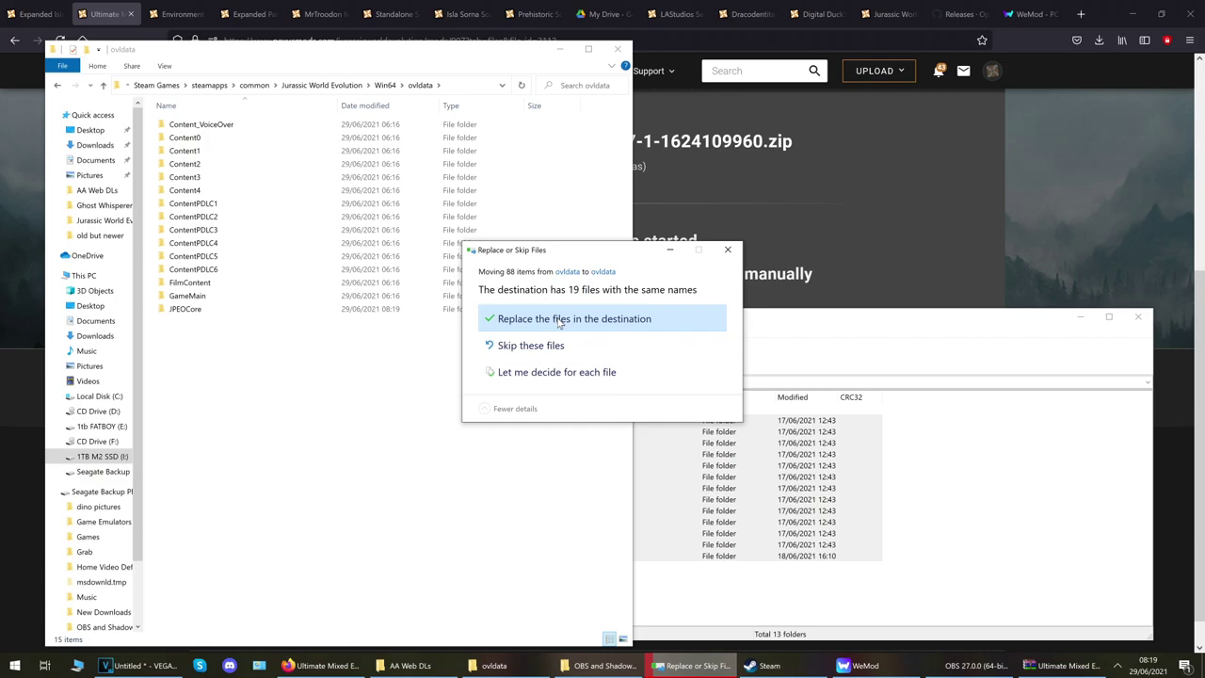
click(560, 320)
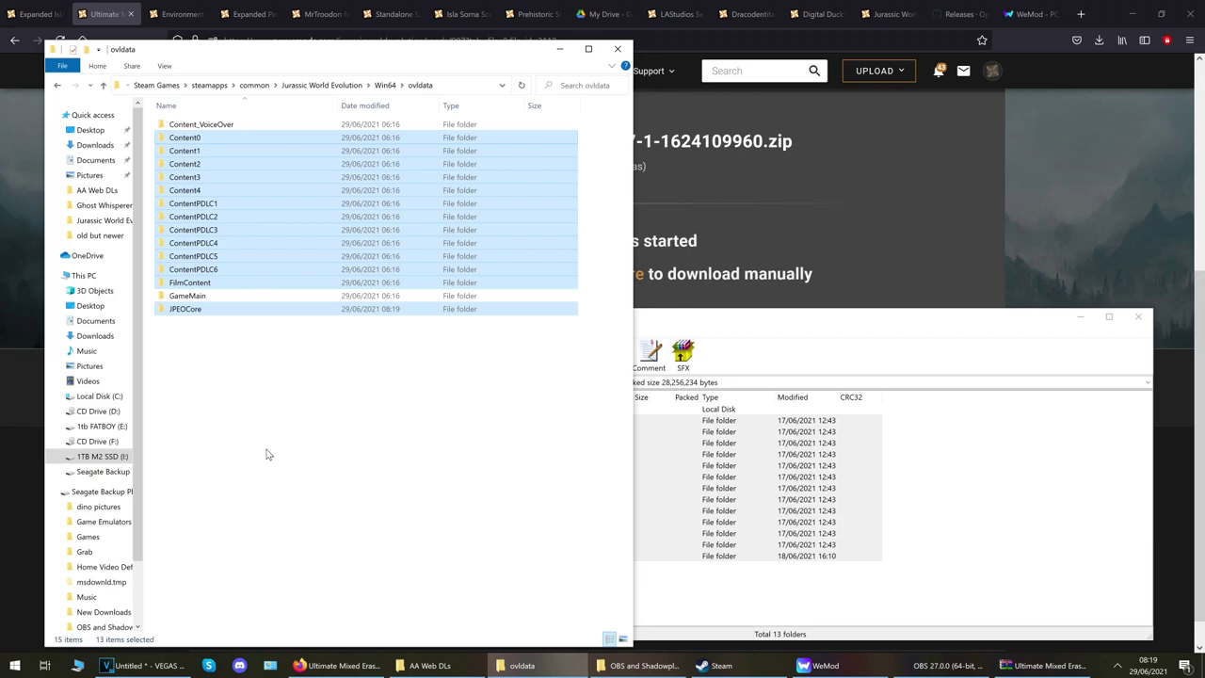
click(263, 467)
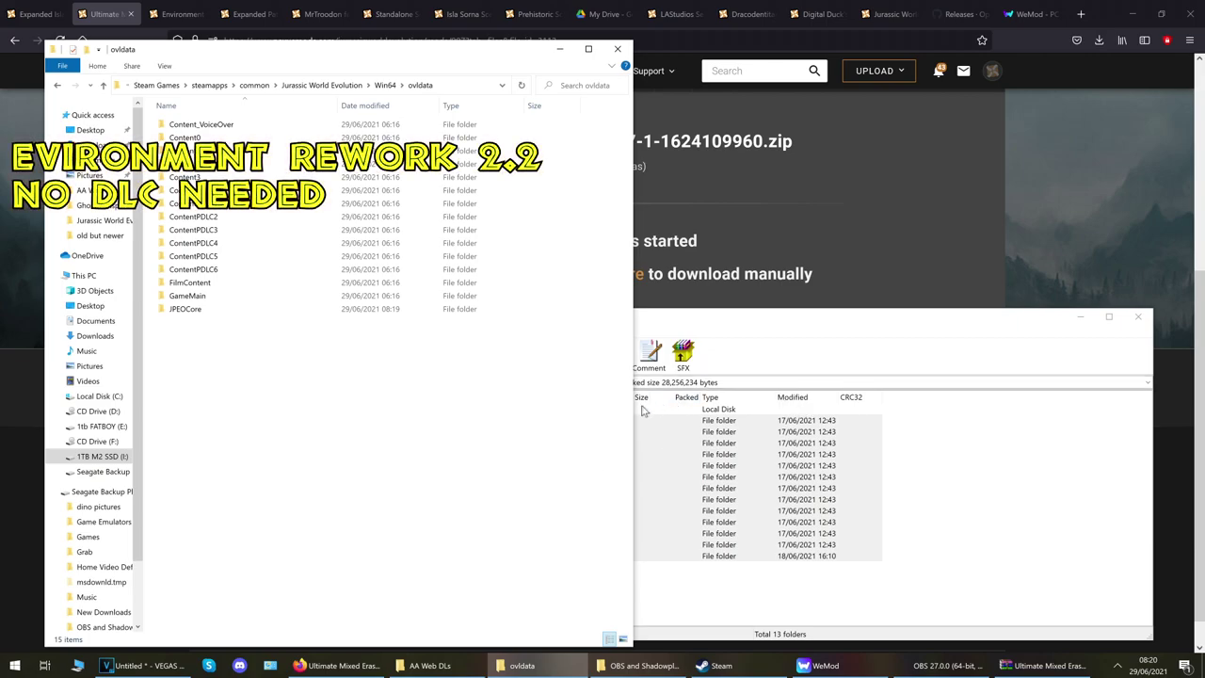
Manually download the Environment Rework Version 2.2 main file from its Nexus Mods page using the slow download.
click(164, 11)
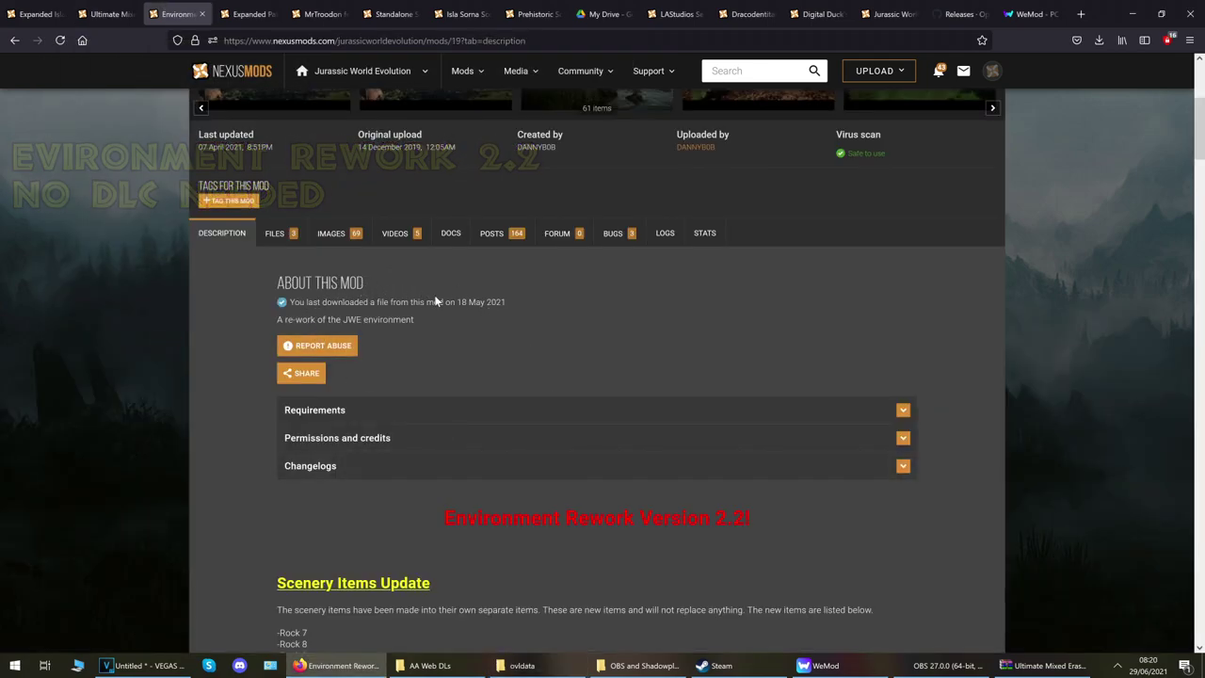
click(278, 235)
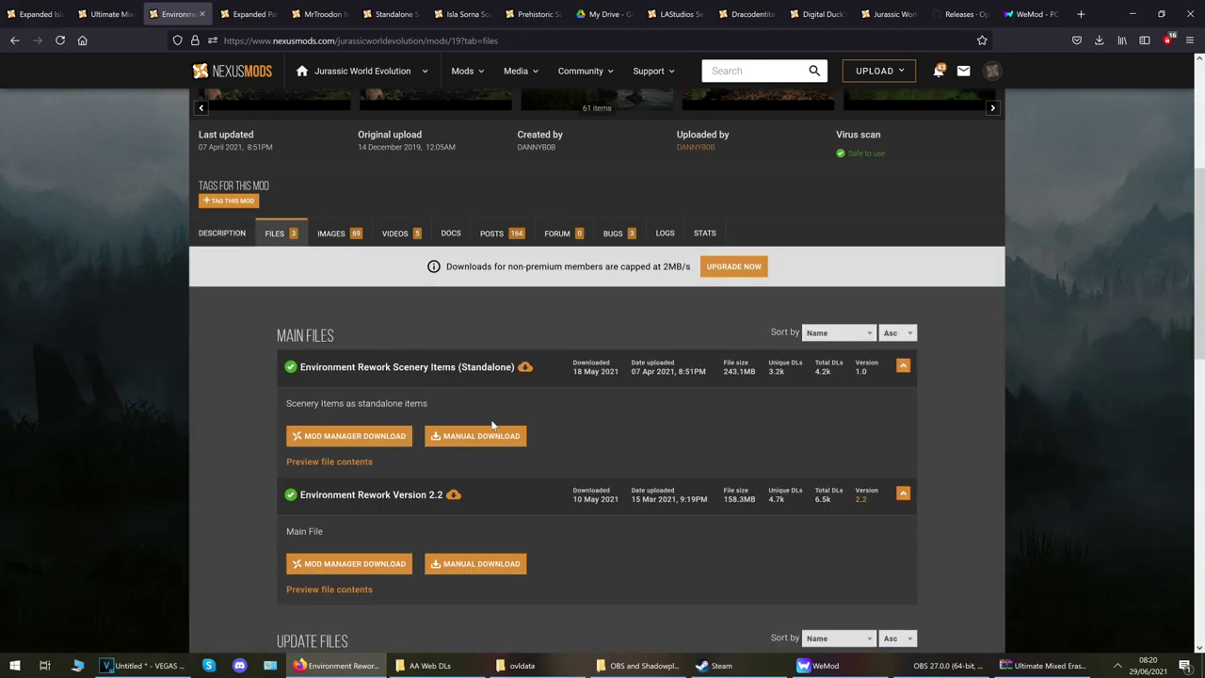
scroll(119, 435, down, 1)
scroll(118, 435, down, 2)
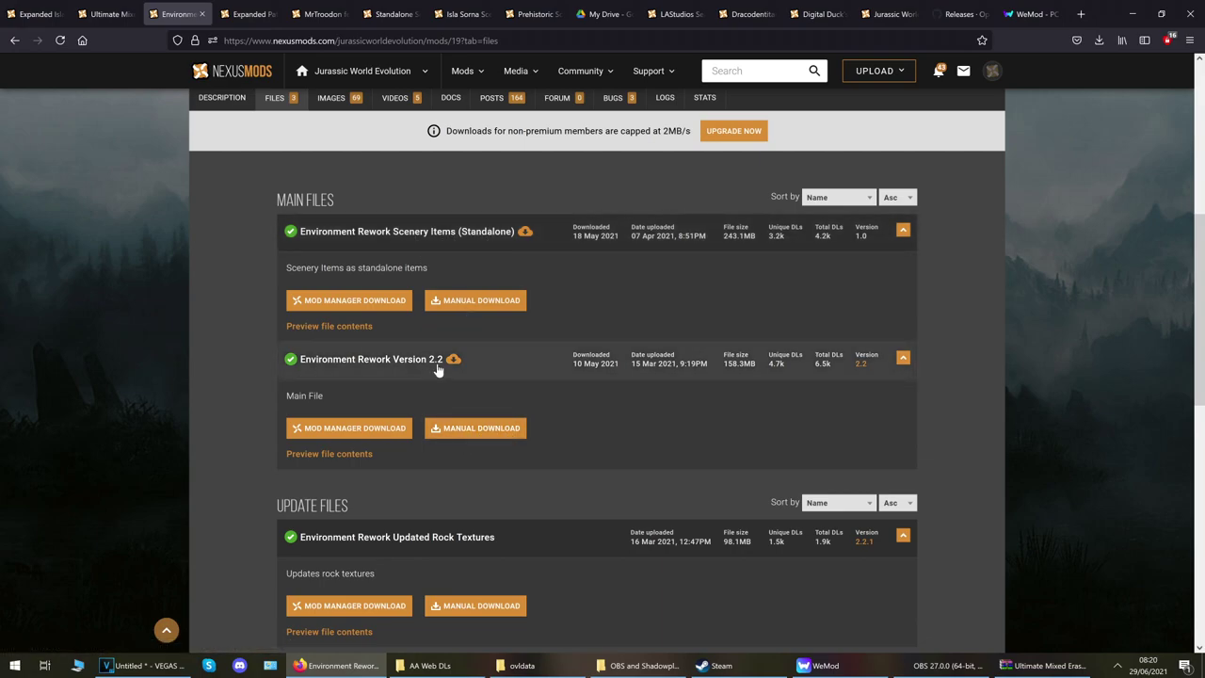
click(468, 432)
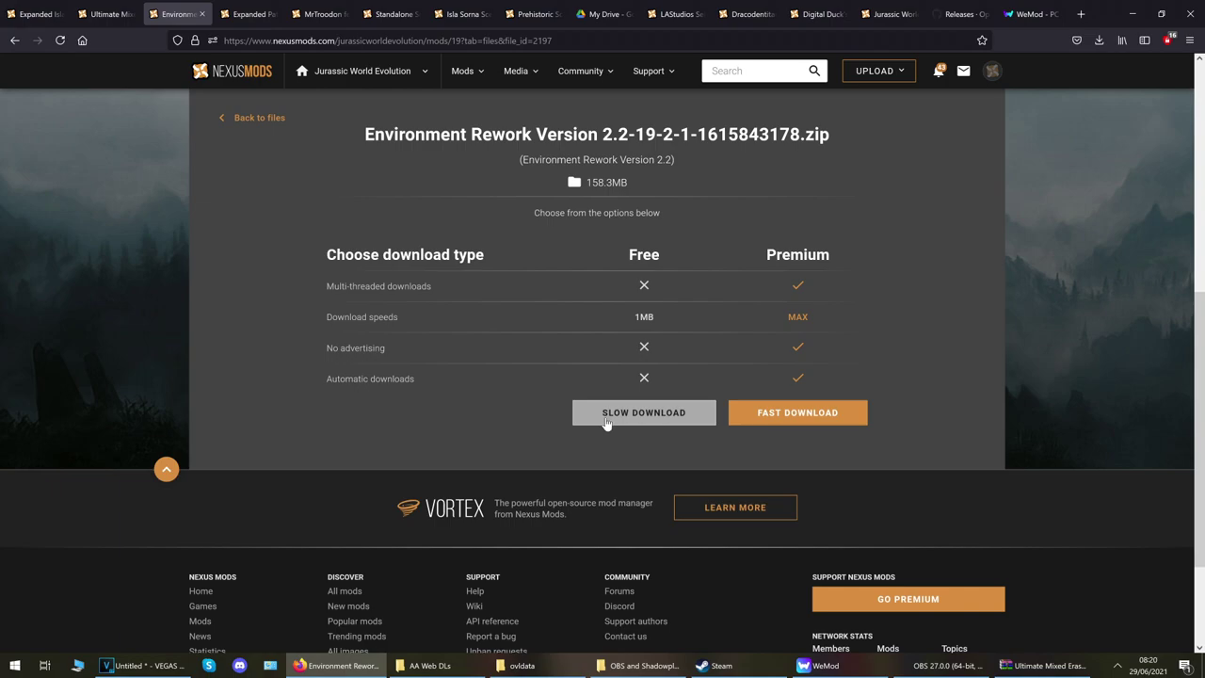
click(607, 422)
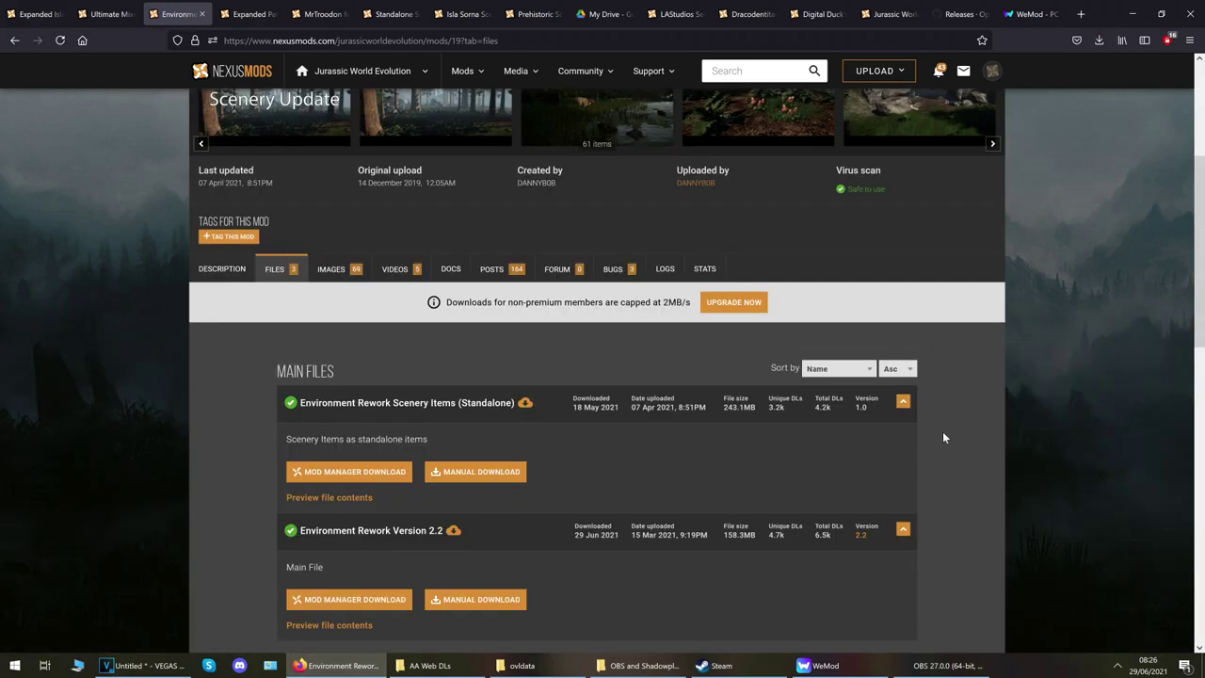
Open the downloaded Environment Rework archive in WinRAR and enter the Terrain Retextures folder within Version 2.2.
click(1099, 41)
click(1030, 74)
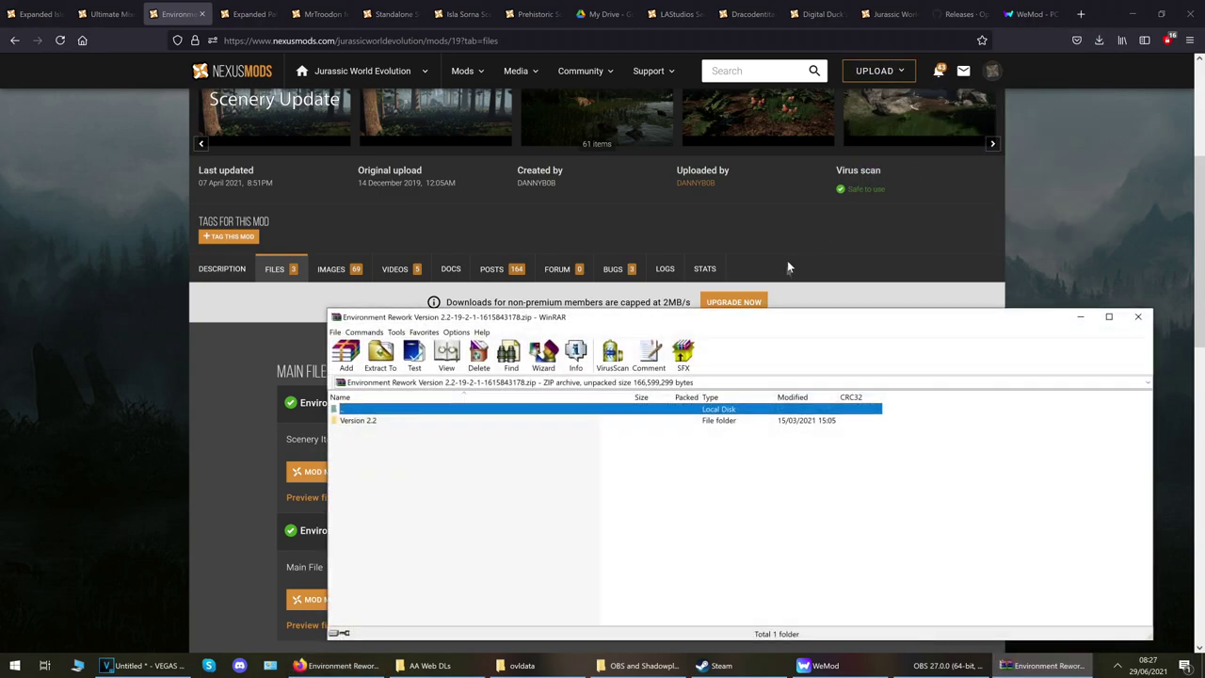
click(442, 421)
double_click(442, 423)
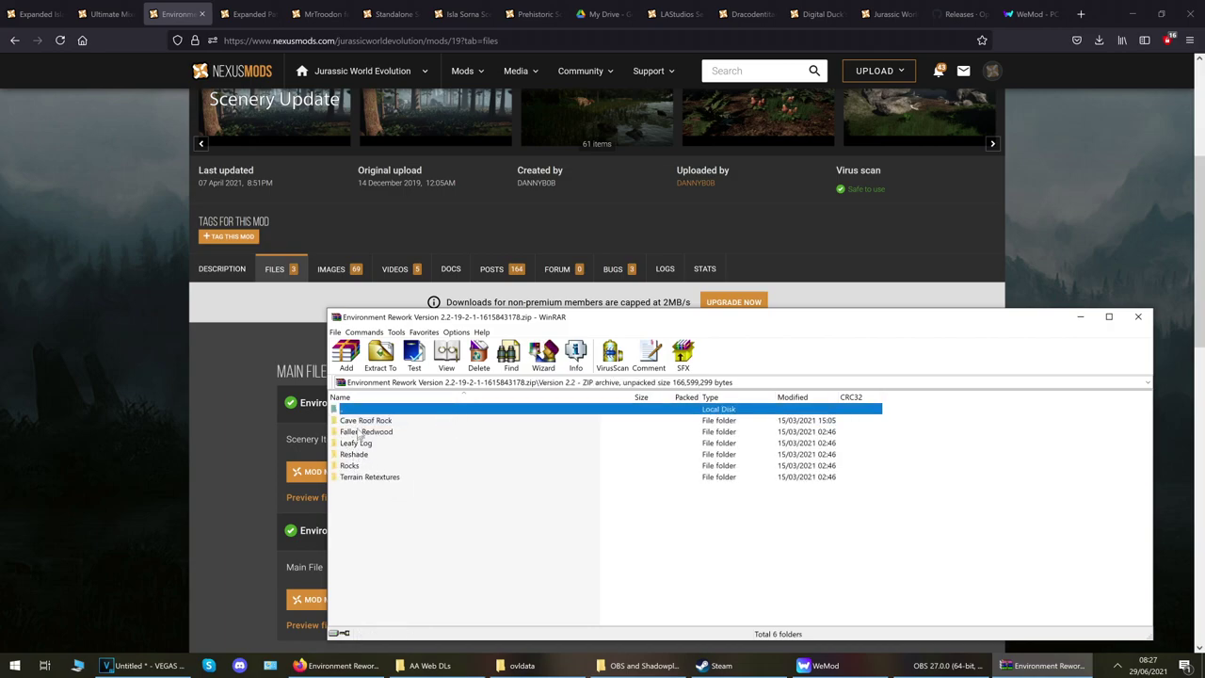
double_click(370, 478)
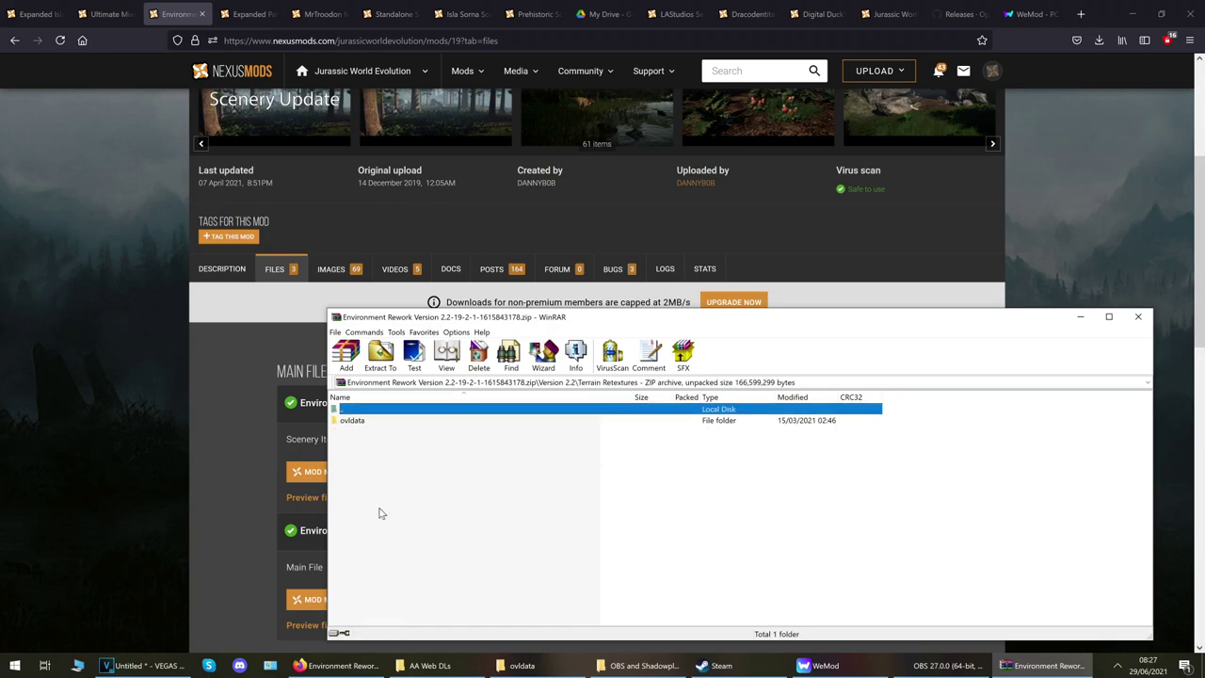
double_click(366, 410)
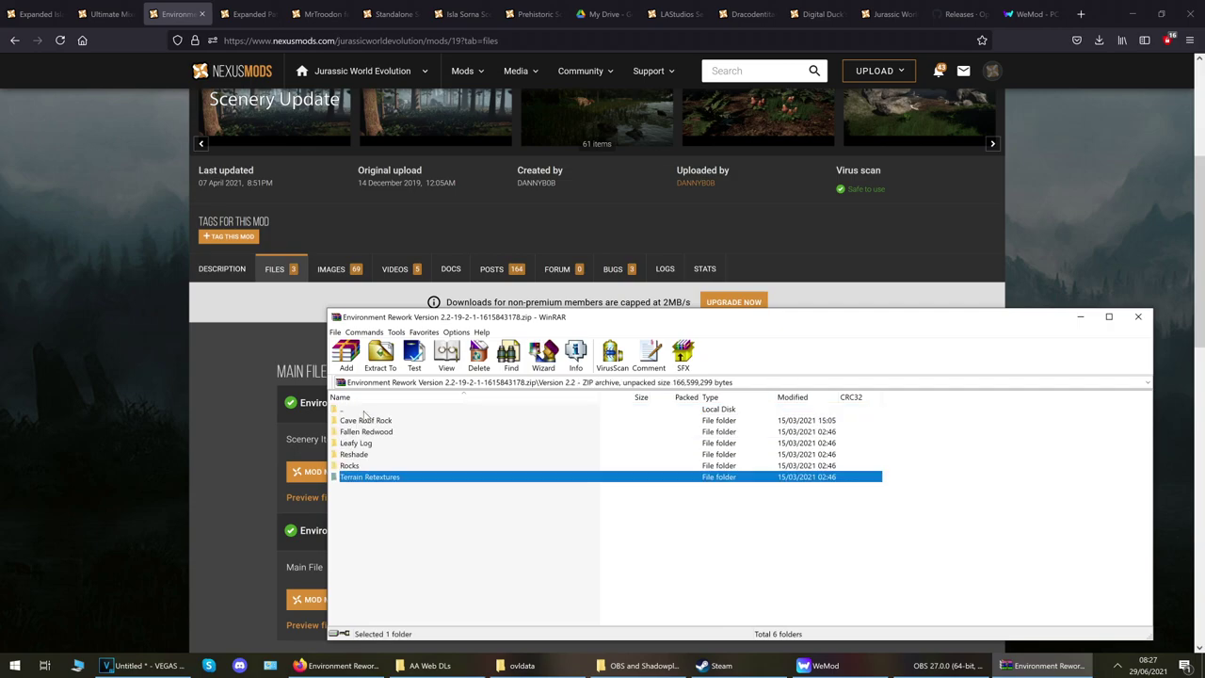
double_click(381, 479)
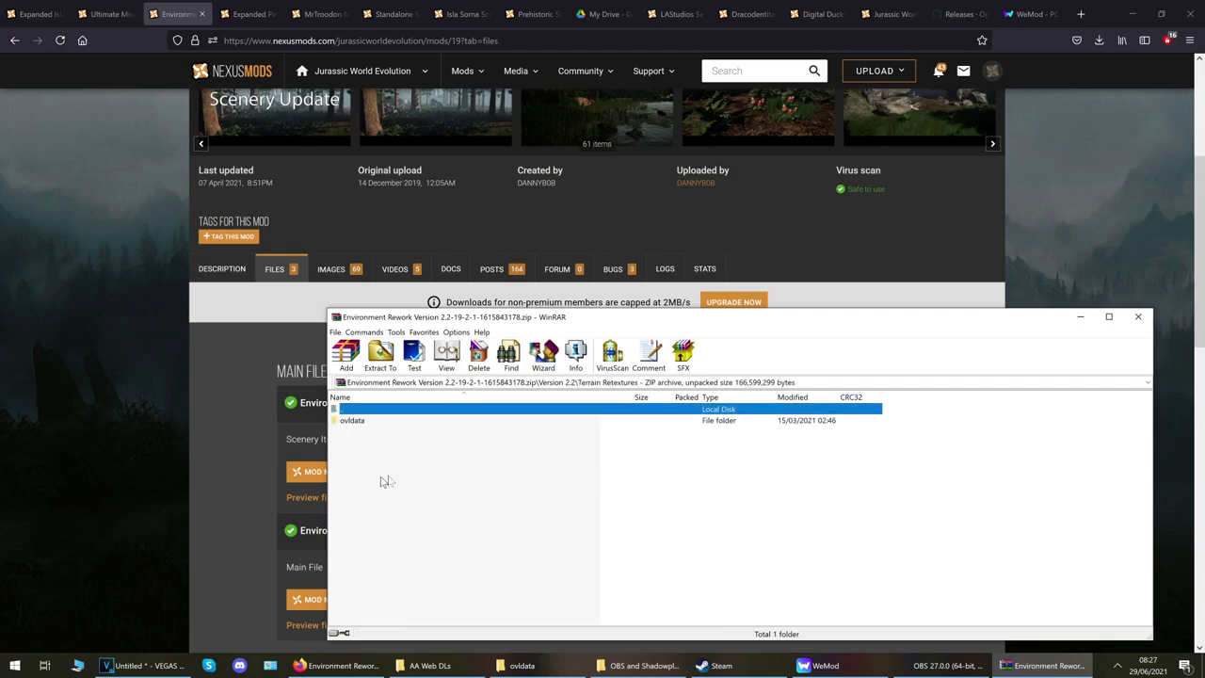
double_click(356, 421)
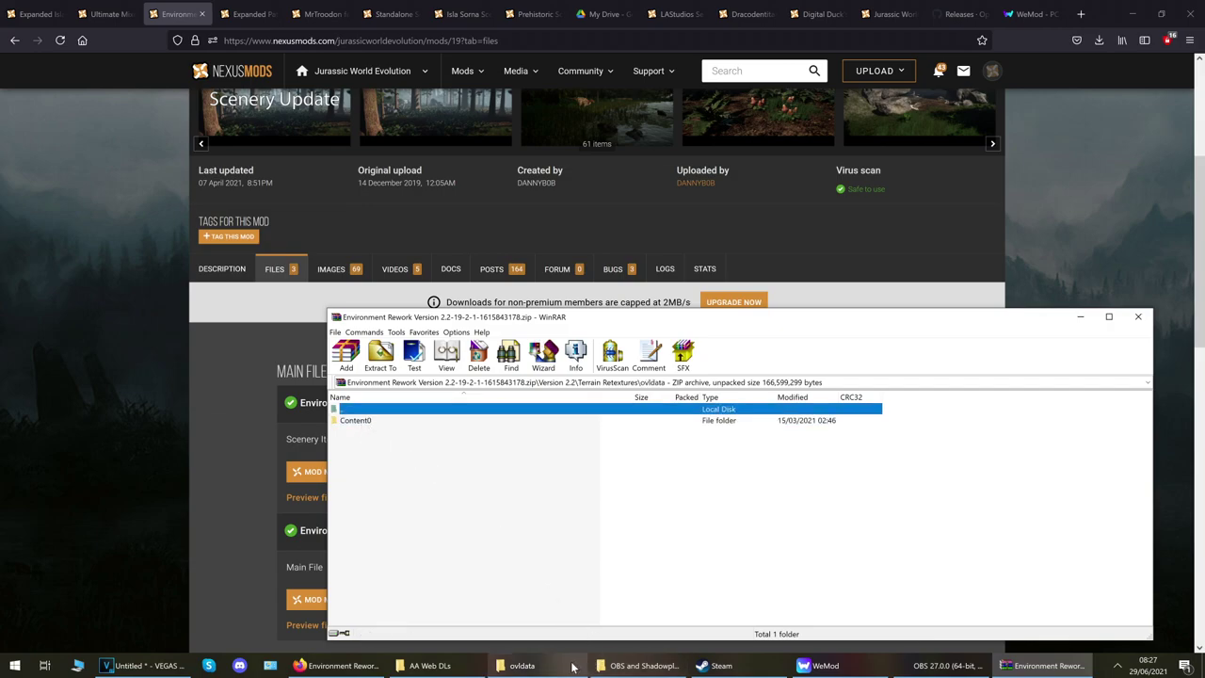
double_click(415, 410)
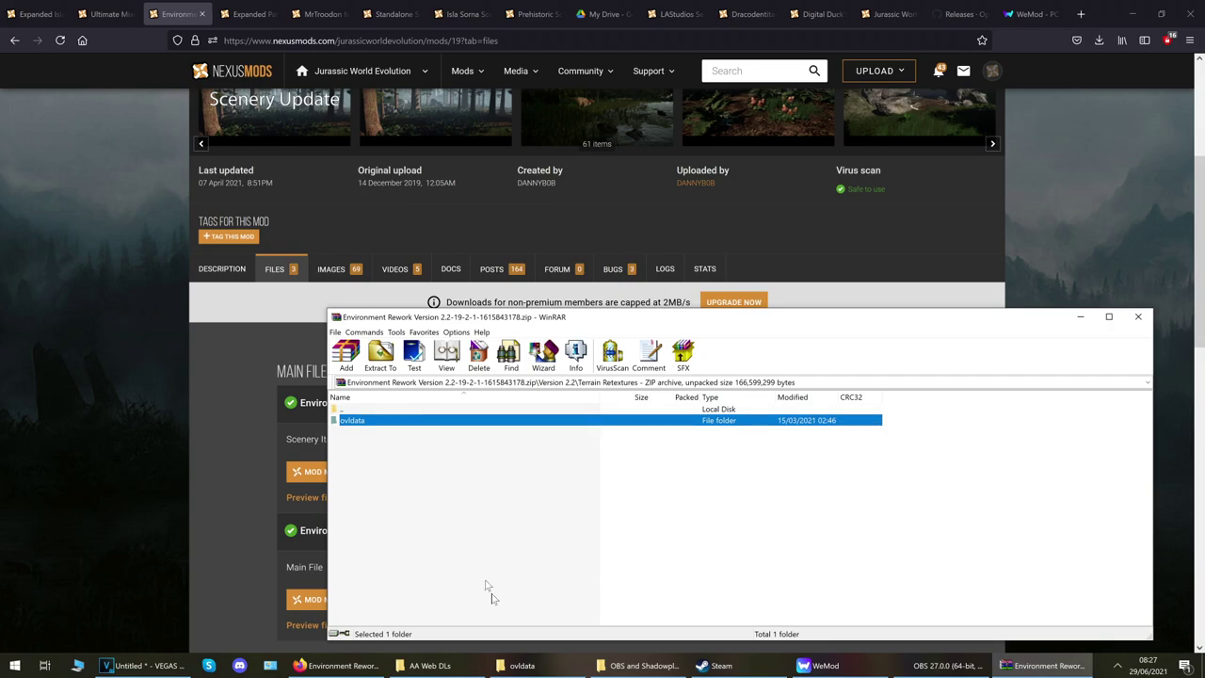
Extract the Content0 folder from the Terrain Retextures ovldata folder into the game's ovldata folder, replacing the existing files.
key(alt+Tab)
click(560, 473)
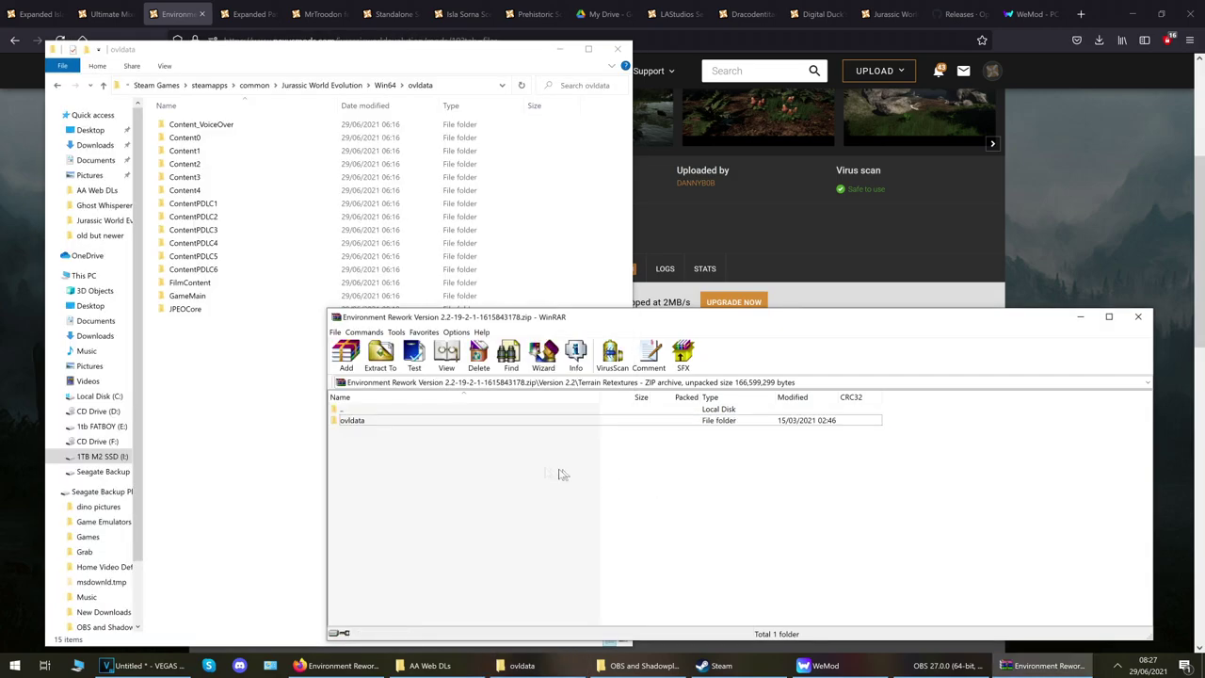
double_click(364, 424)
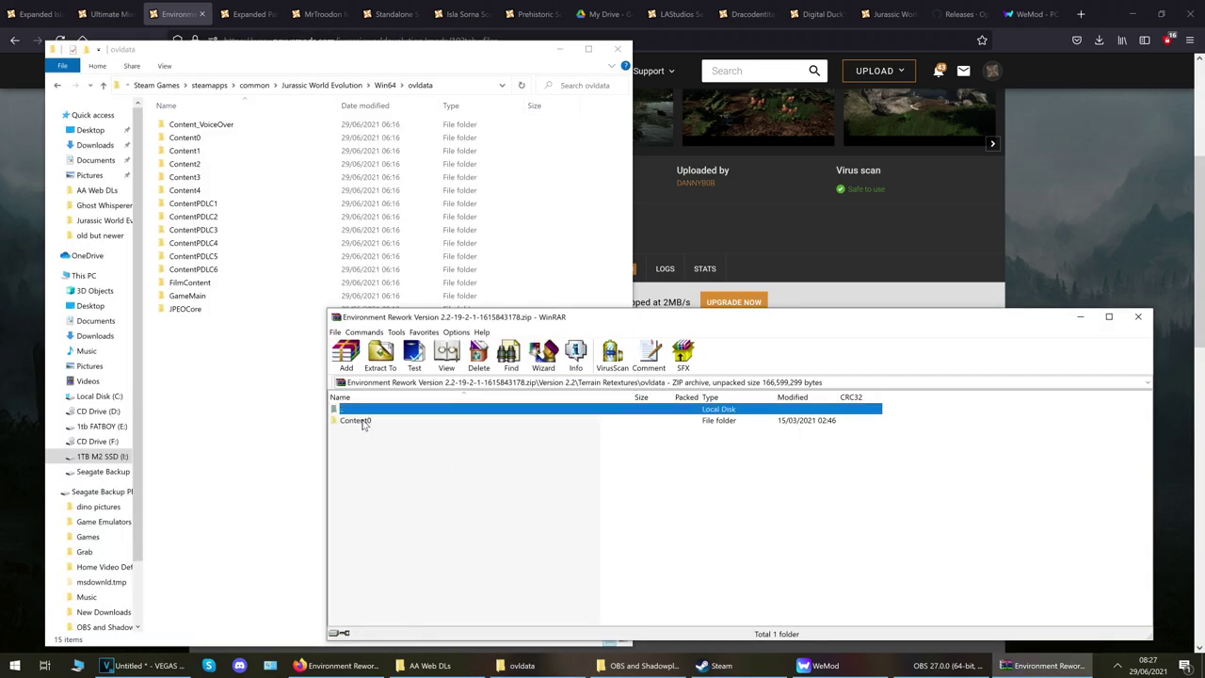
click(365, 422)
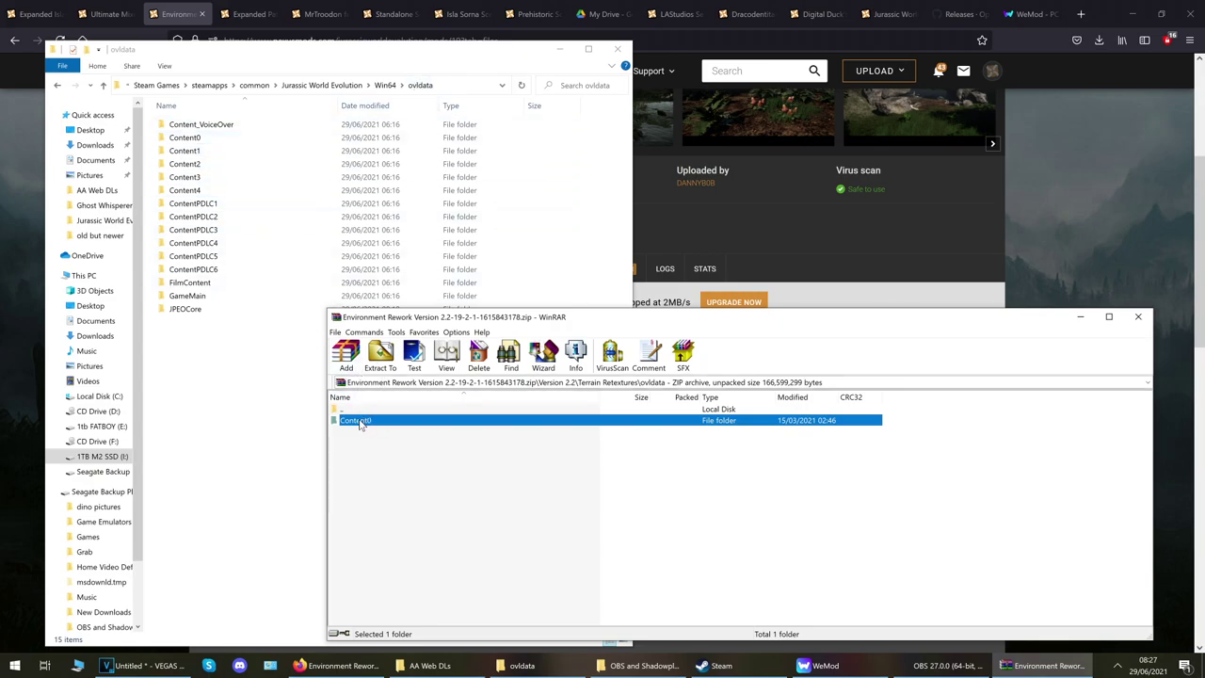
drag(361, 426, 243, 434)
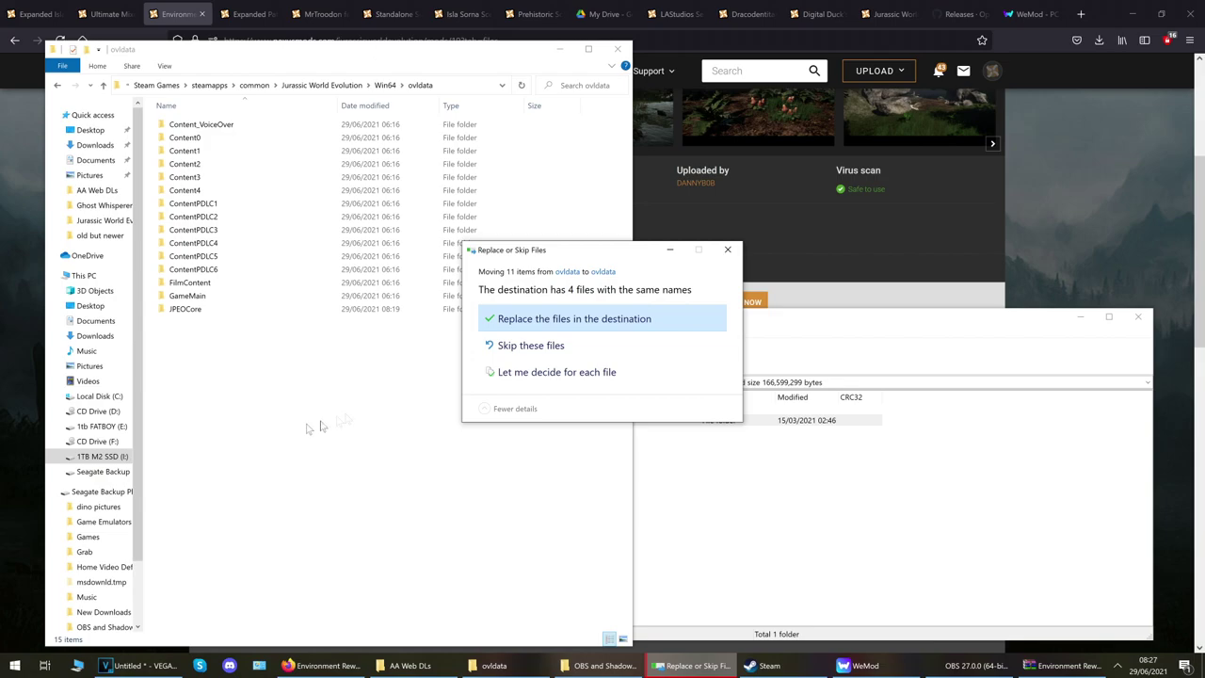
click(554, 318)
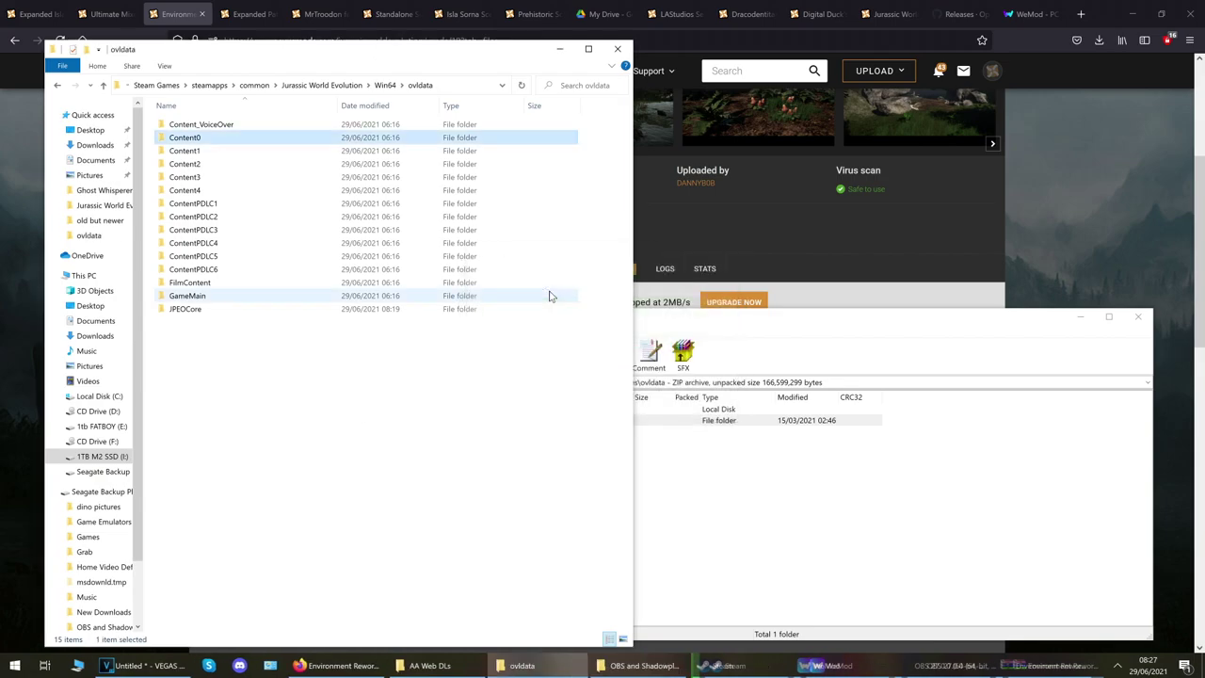
click(545, 343)
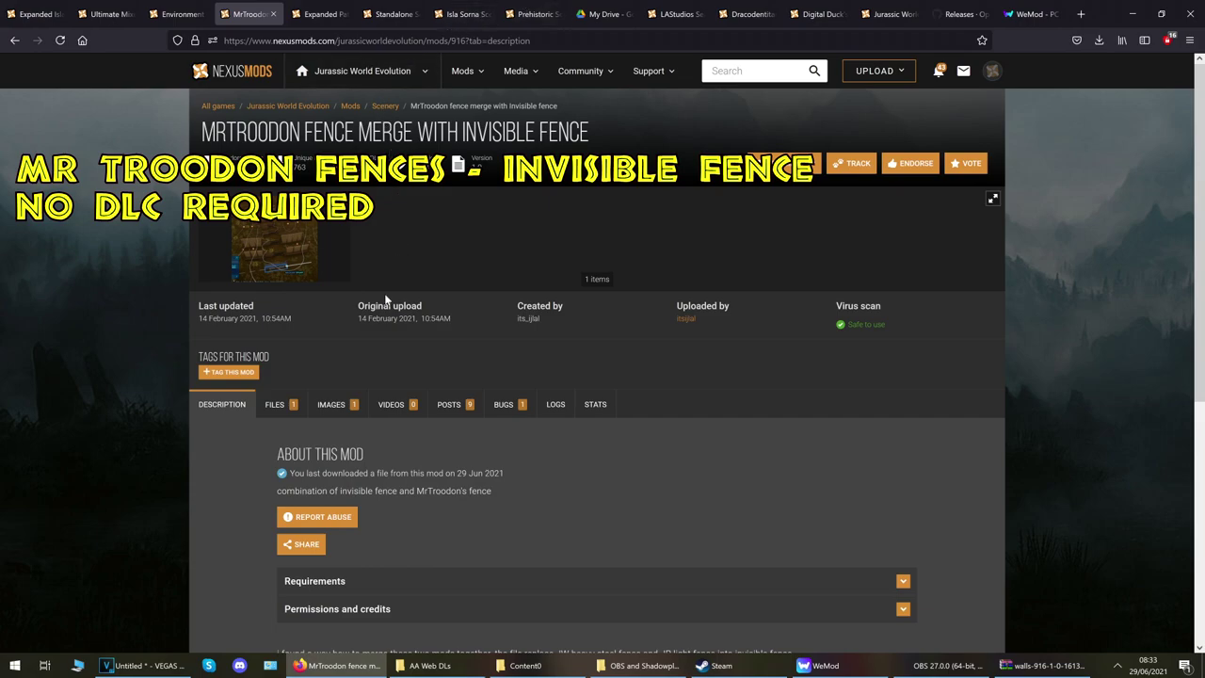
Manually download the walls file from the MrTroodon fence merge with Invisible fence mod's files using the slow download.
click(276, 404)
scroll(431, 400, down, 3)
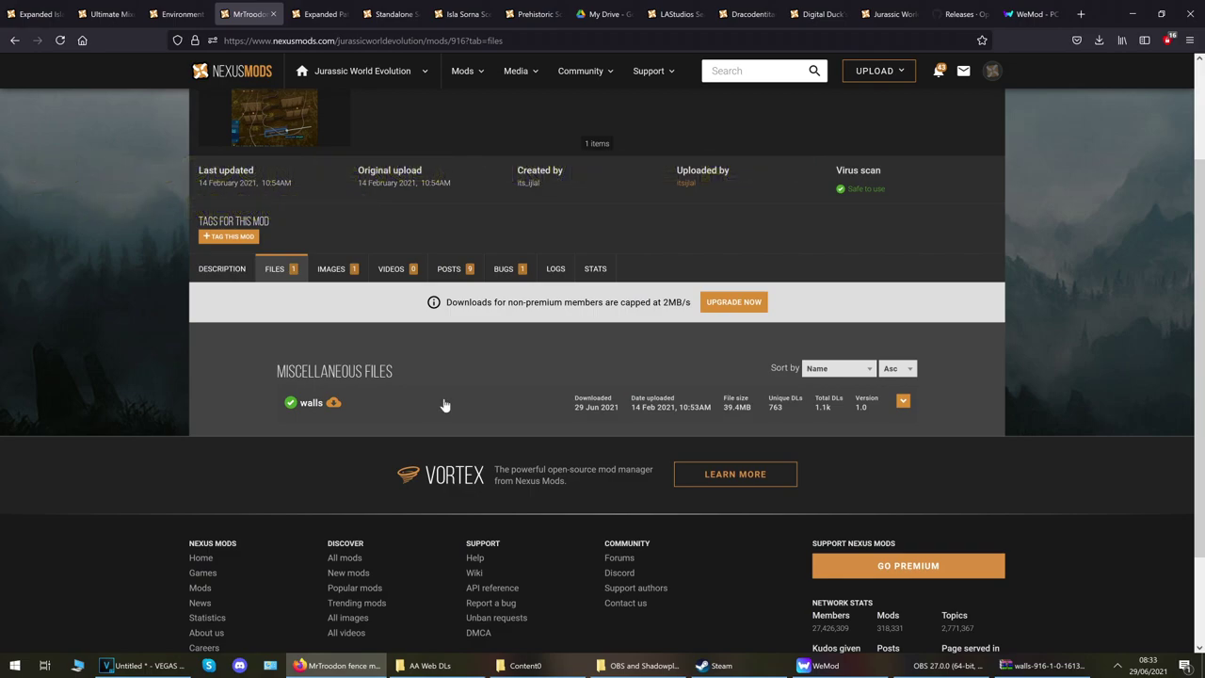
click(446, 405)
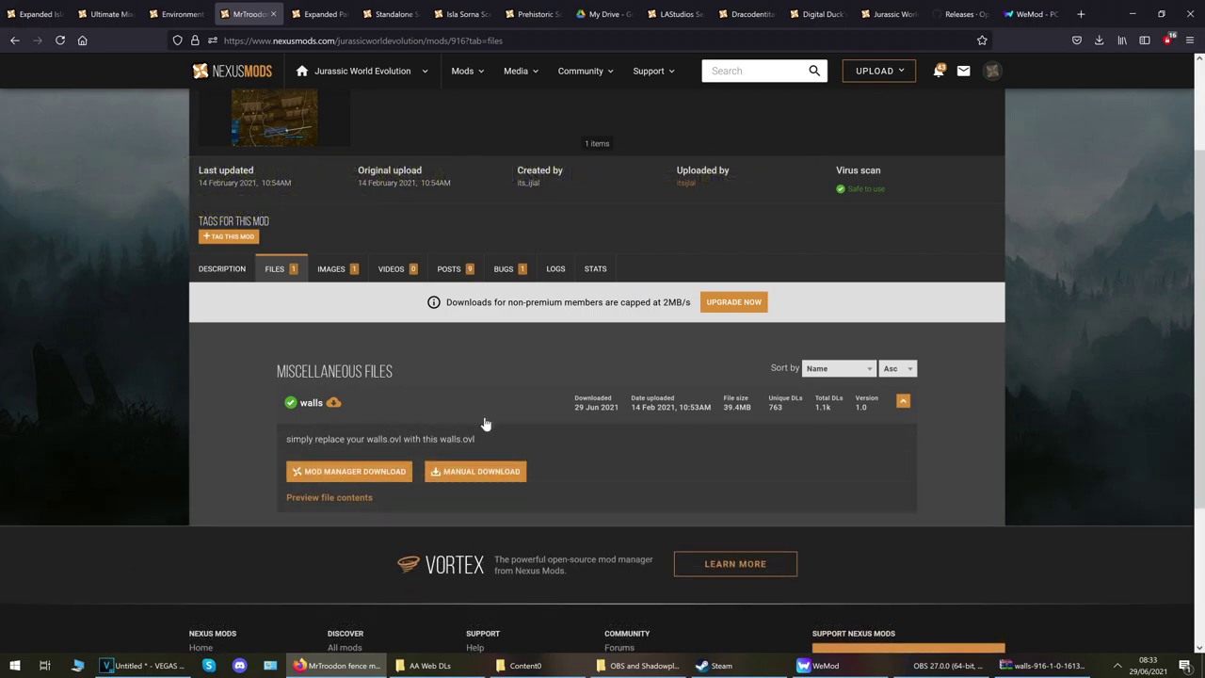
scroll(486, 420, up, 3)
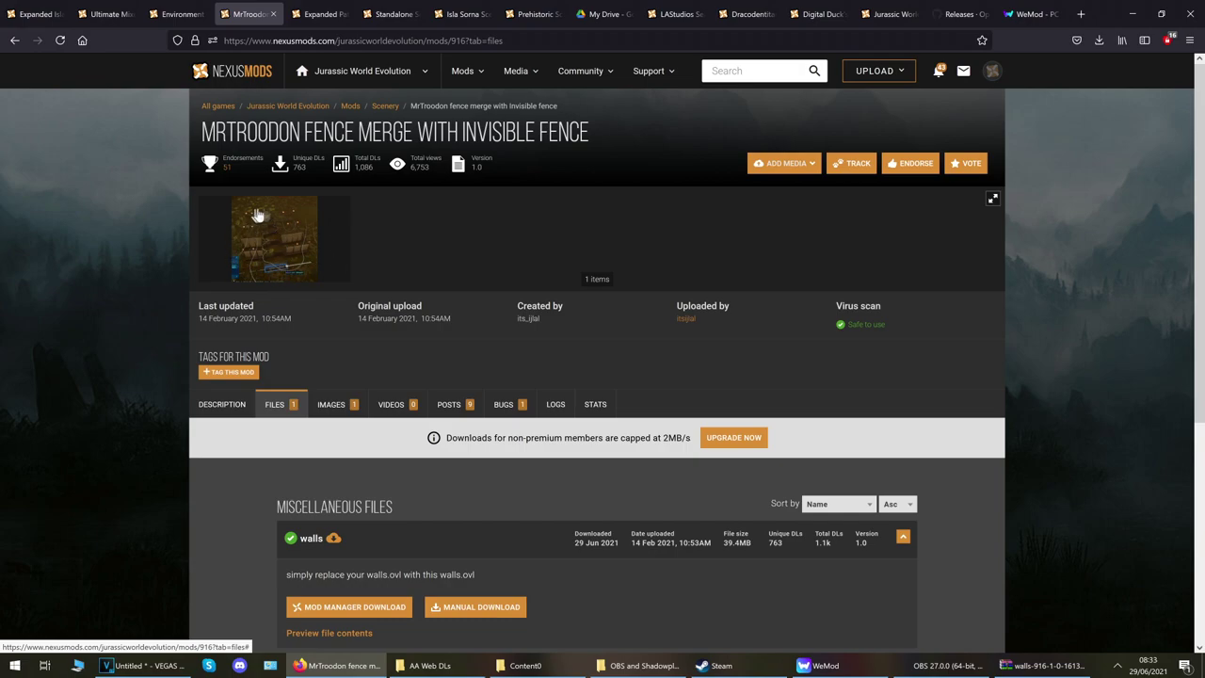
scroll(513, 331, down, 4)
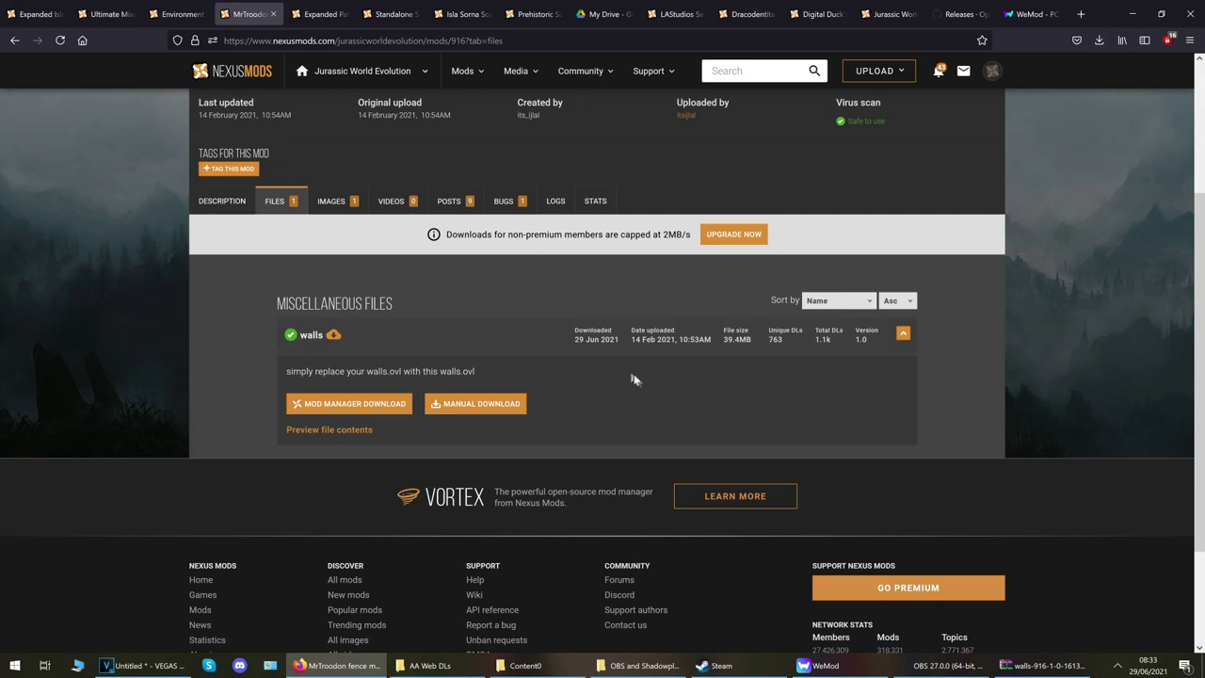
scroll(643, 400, up, 1)
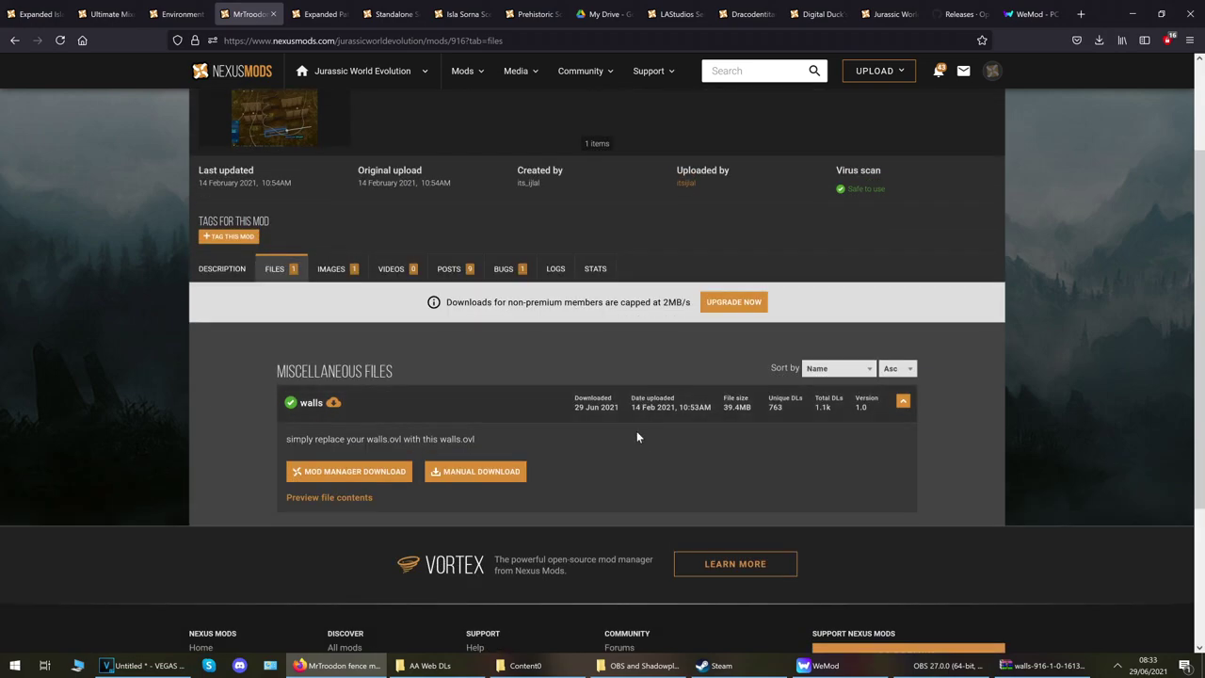
click(482, 475)
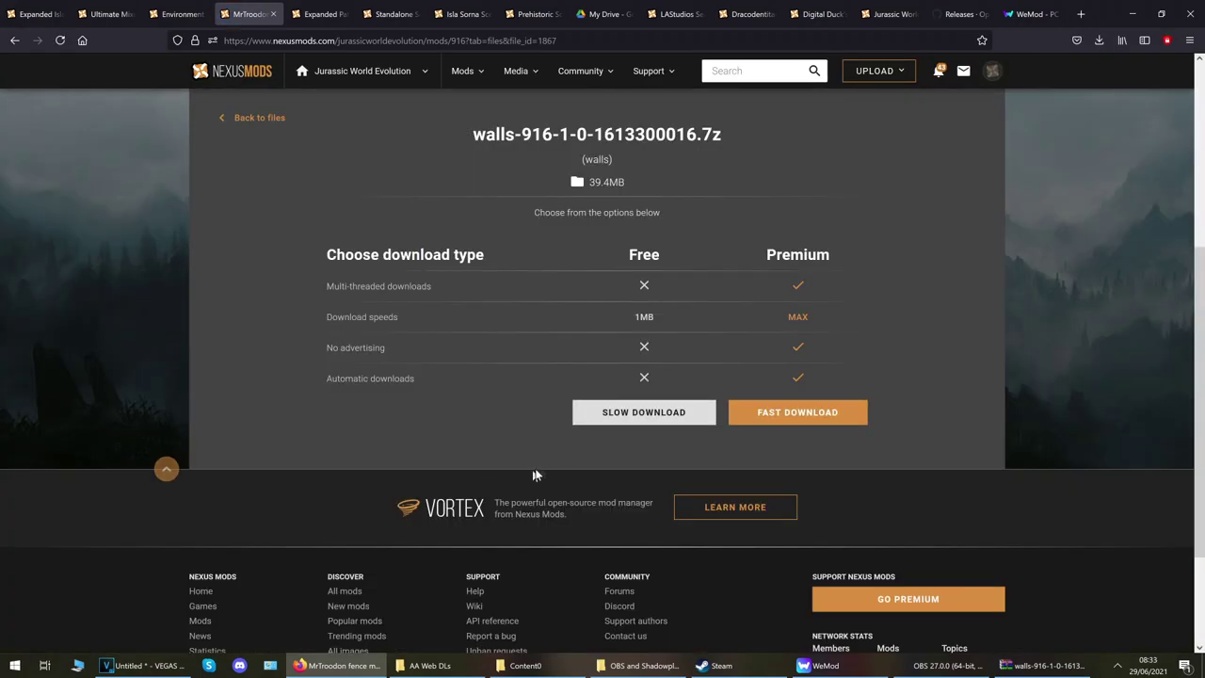
click(630, 414)
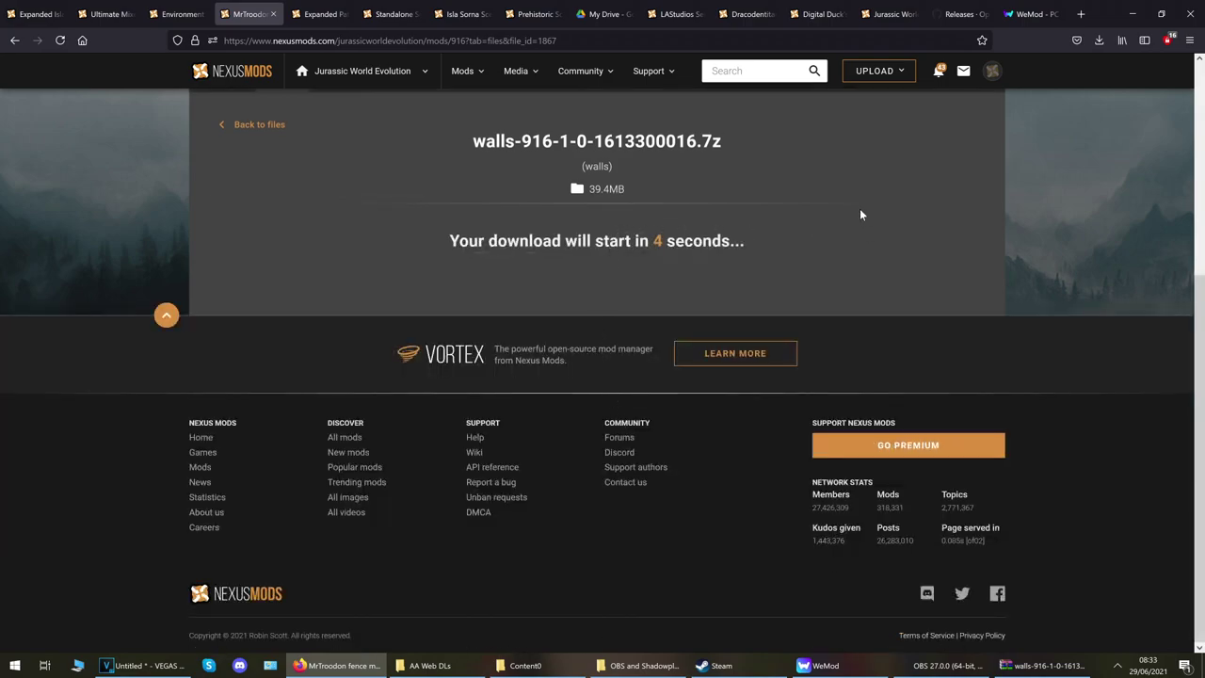
Open the downloaded walls archive in WinRAR and place it beside the game's ovldata folder in File Explorer.
click(1098, 41)
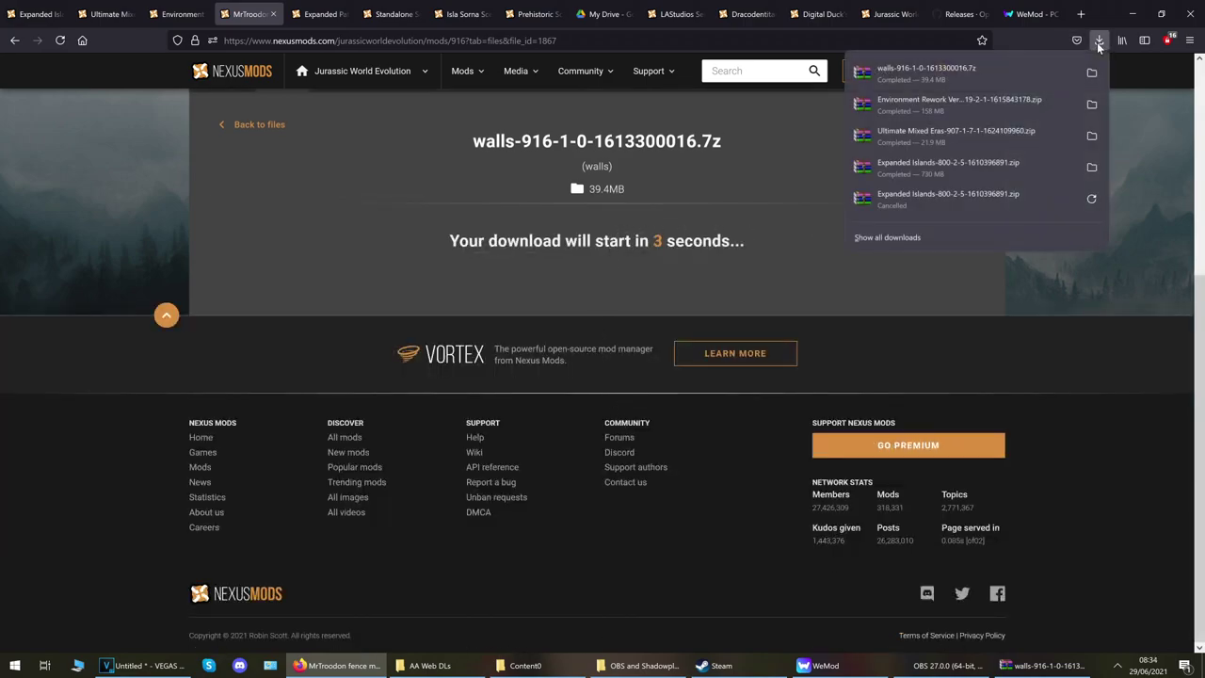
click(930, 72)
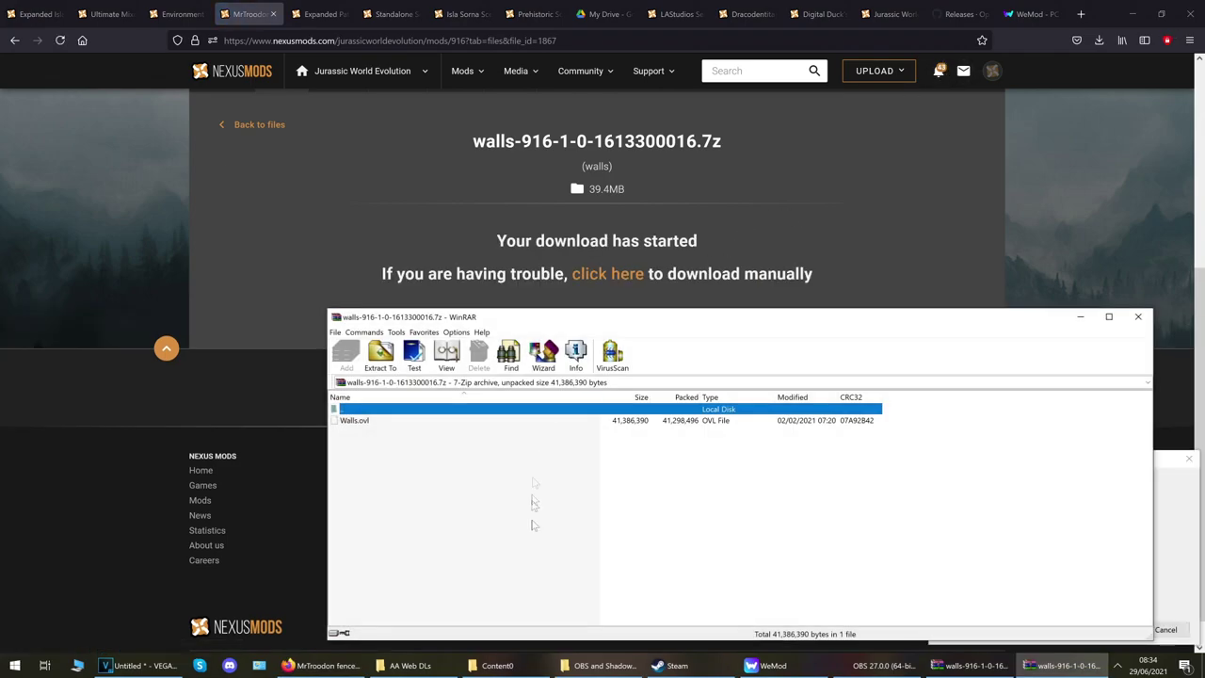
click(497, 666)
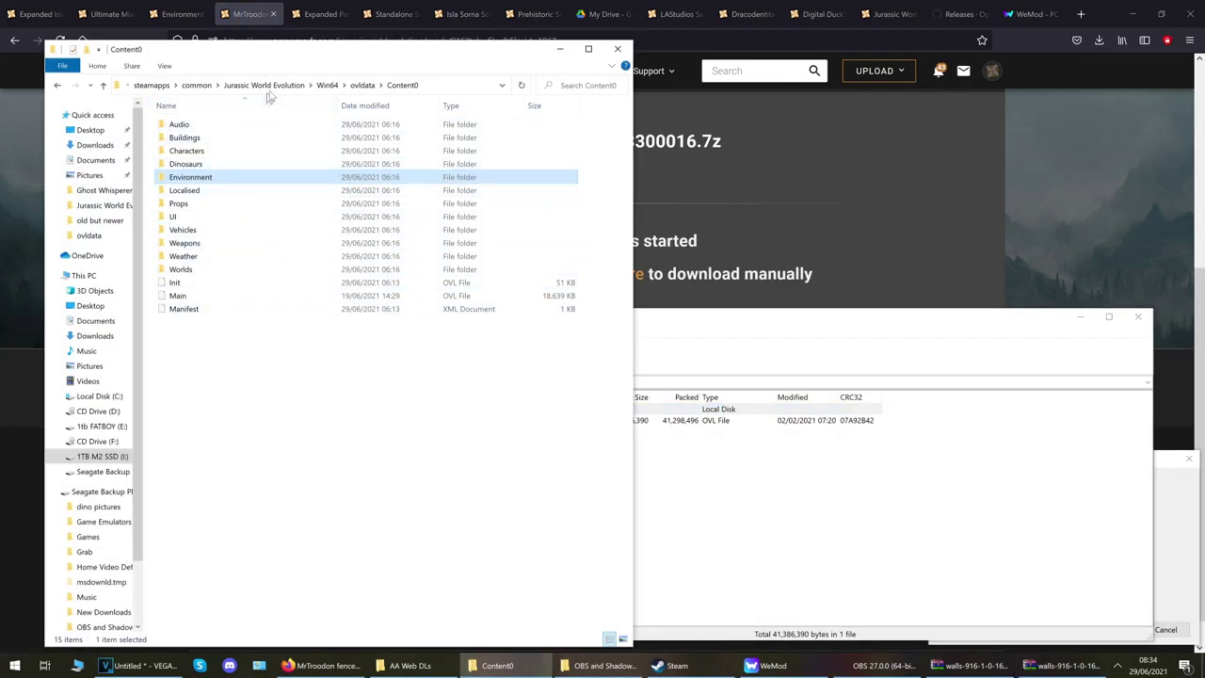
click(362, 85)
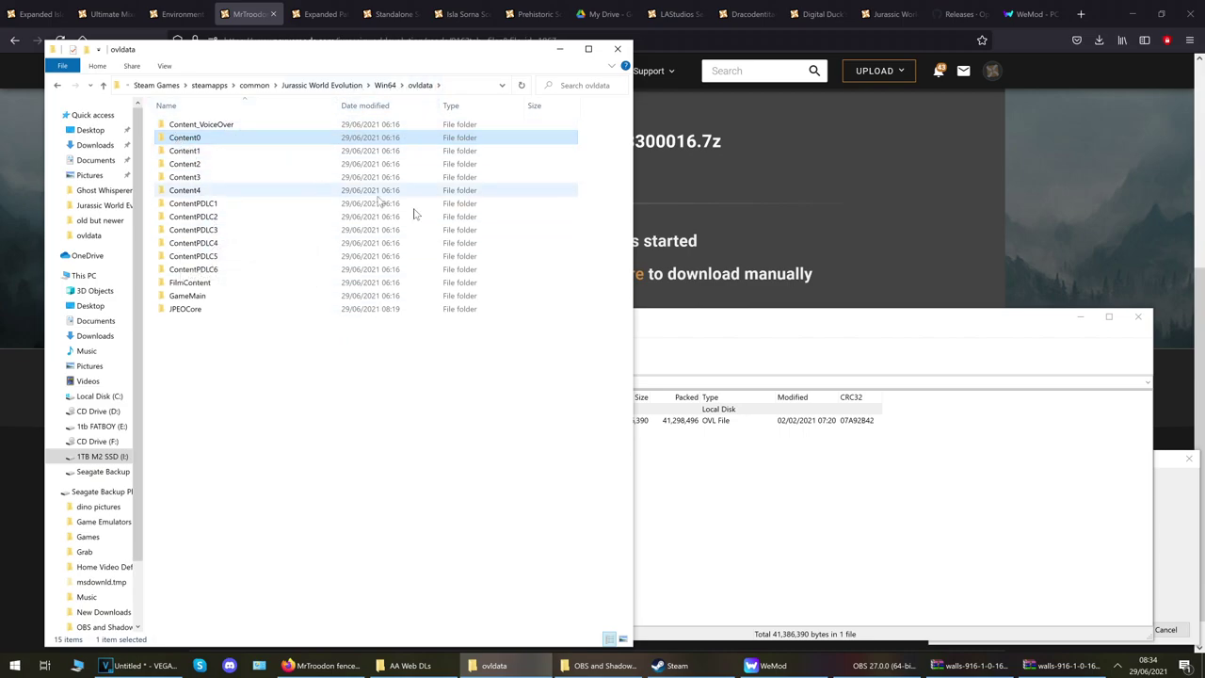
click(682, 318)
drag(664, 320, 820, 289)
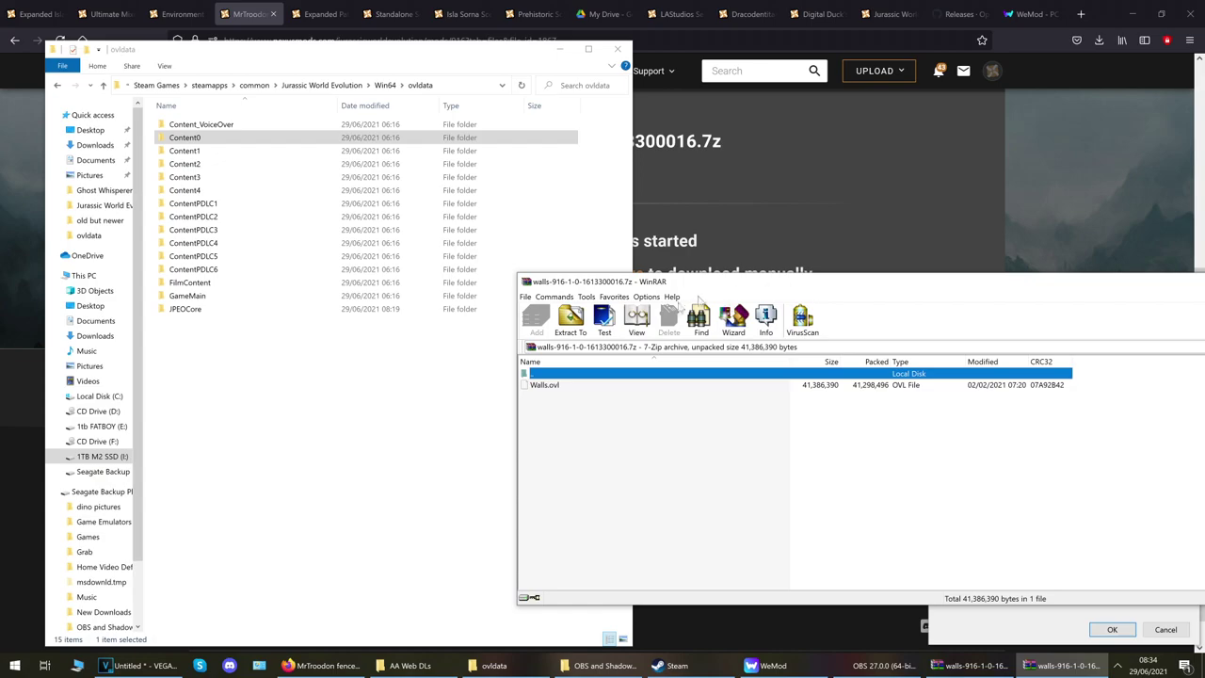
double_click(593, 375)
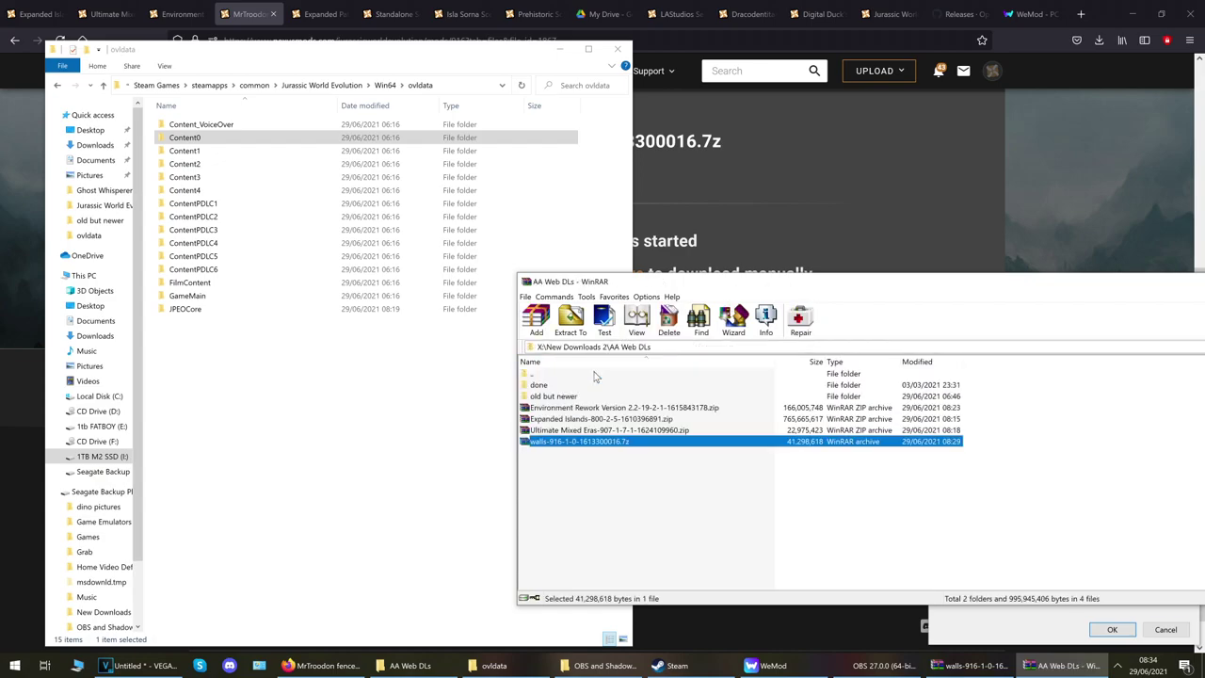
double_click(578, 444)
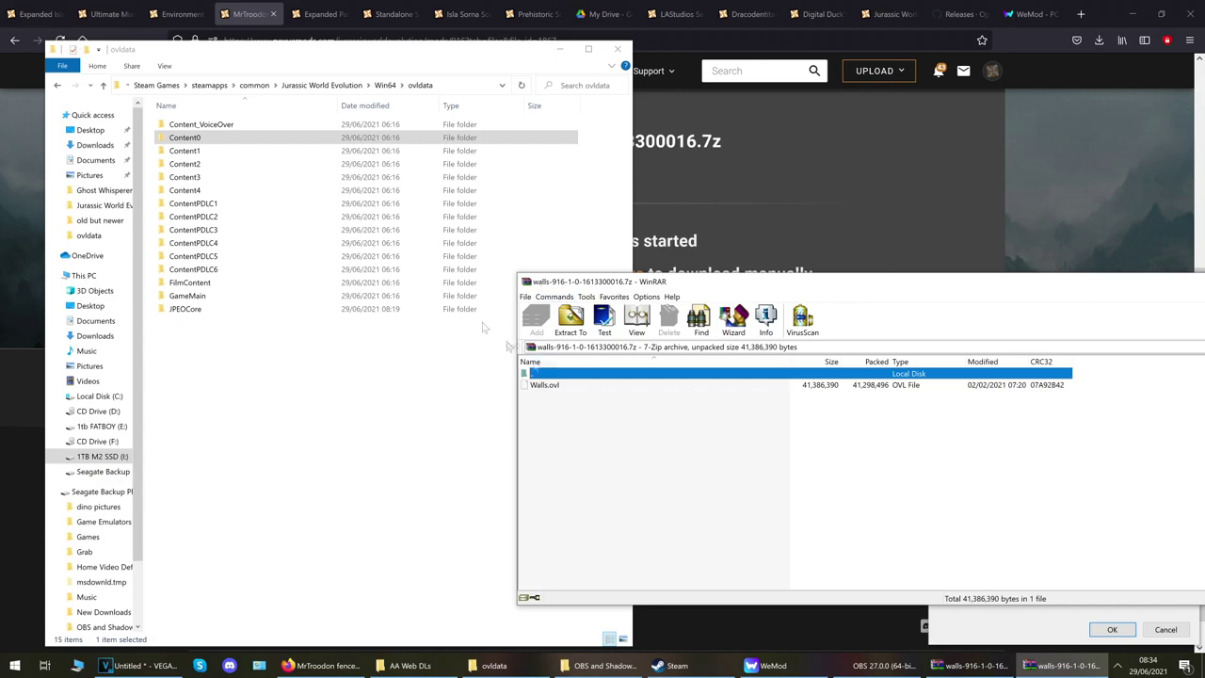
Open the Walls folder inside Content0's Environment folder in the game's ovldata folder.
double_click(185, 137)
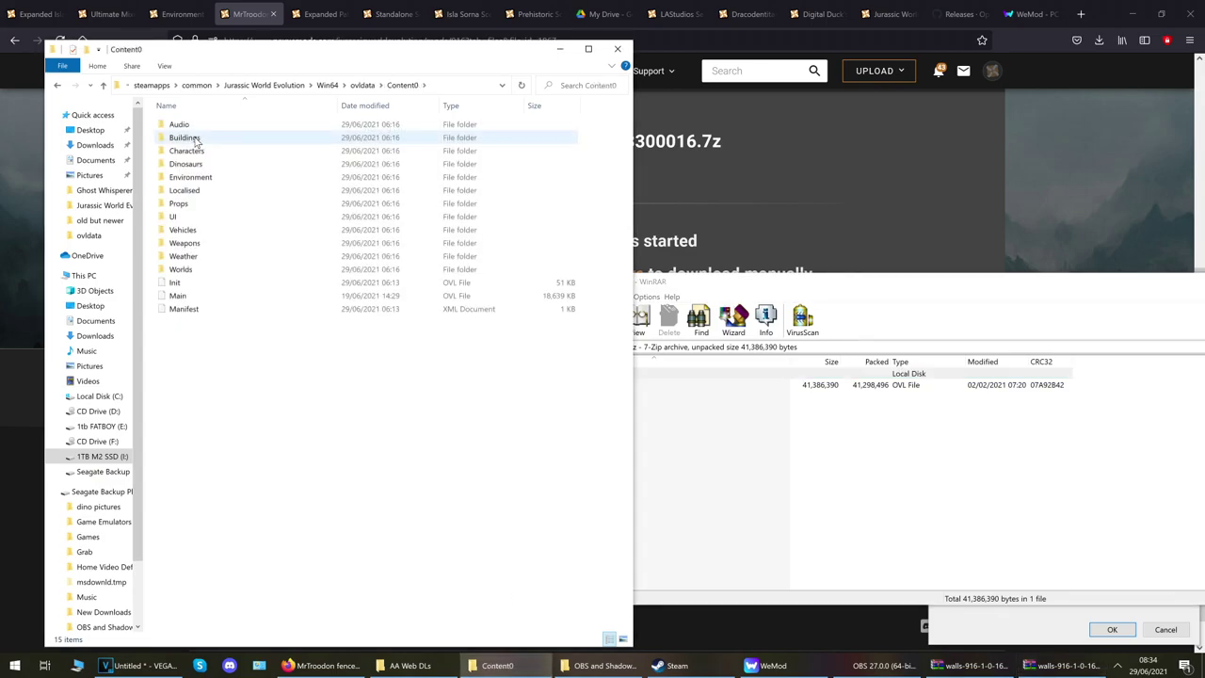
double_click(189, 177)
click(187, 180)
double_click(186, 180)
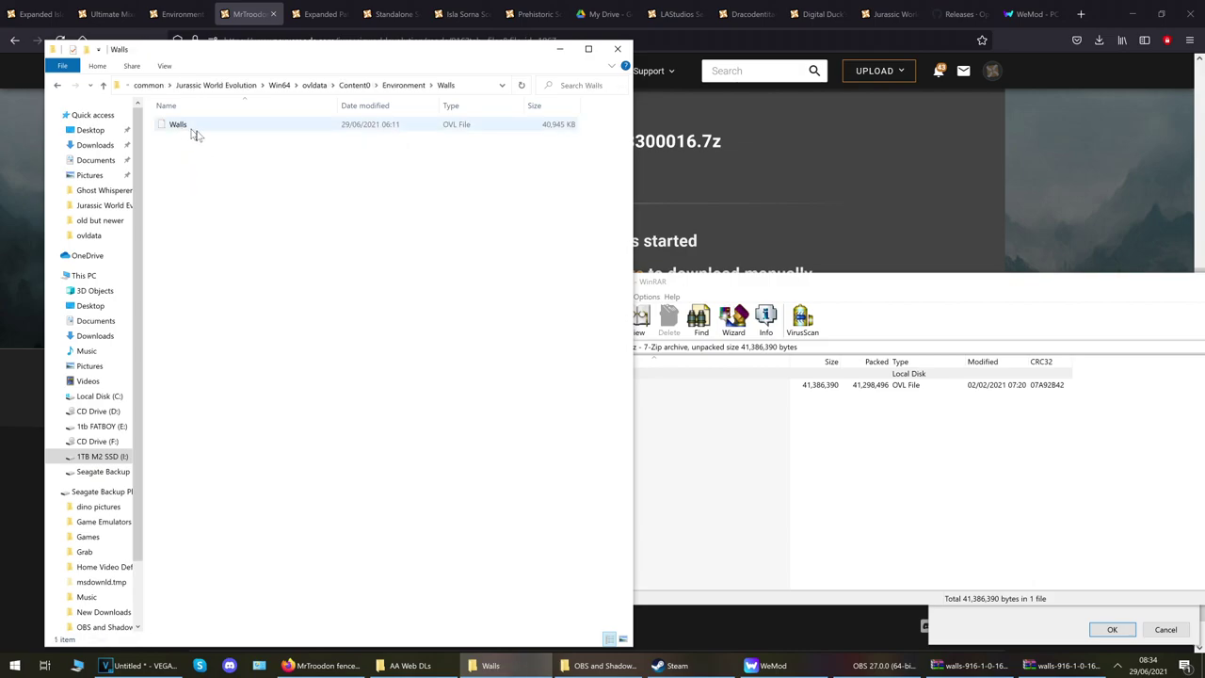
Extract Walls.ovl from the archive into the game's Walls folder, replacing the existing file, and close the archive.
click(724, 427)
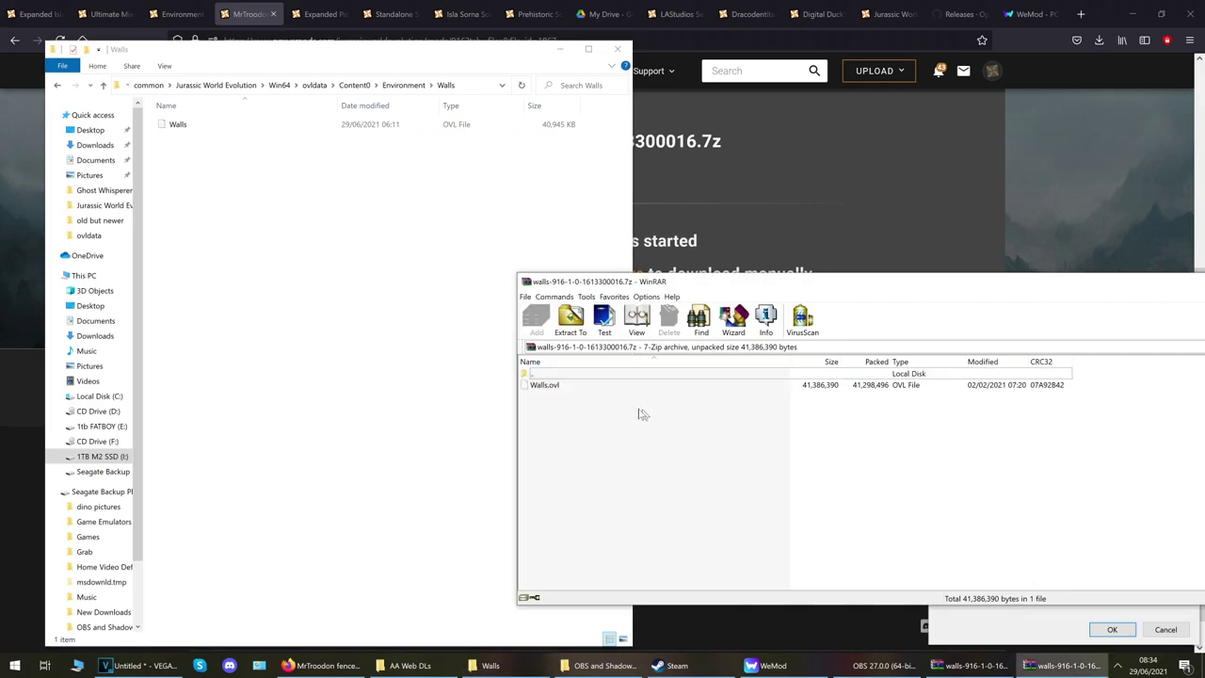
click(559, 387)
drag(560, 389, 242, 273)
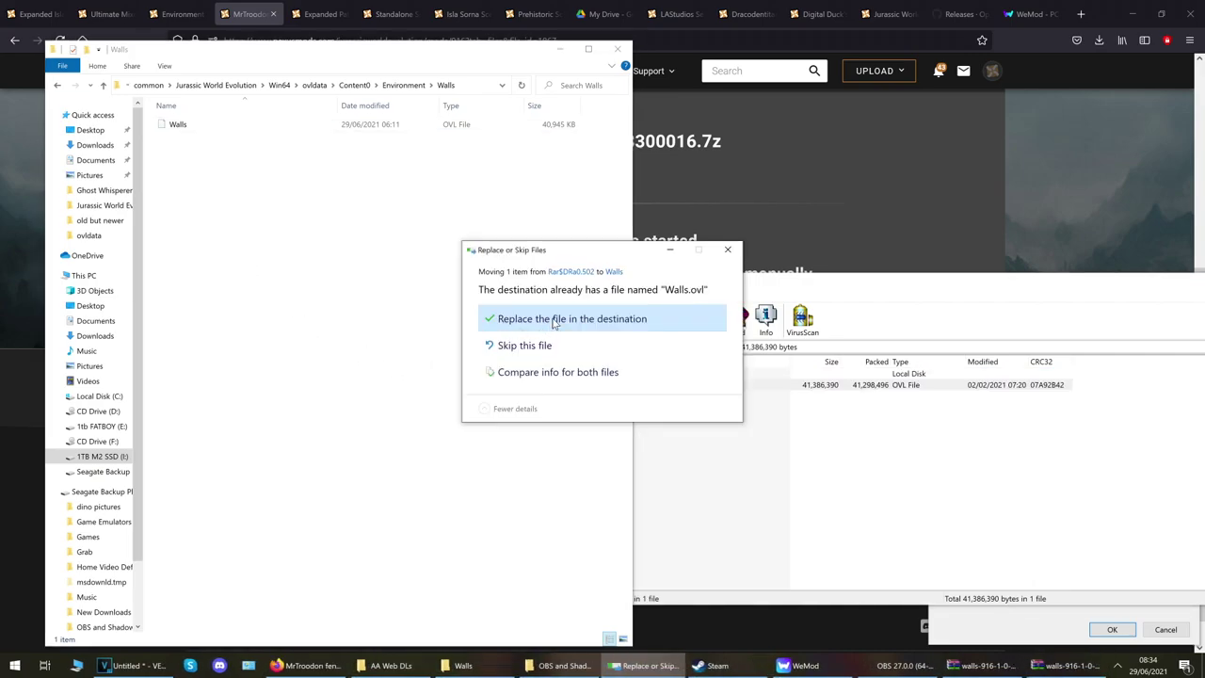
click(554, 321)
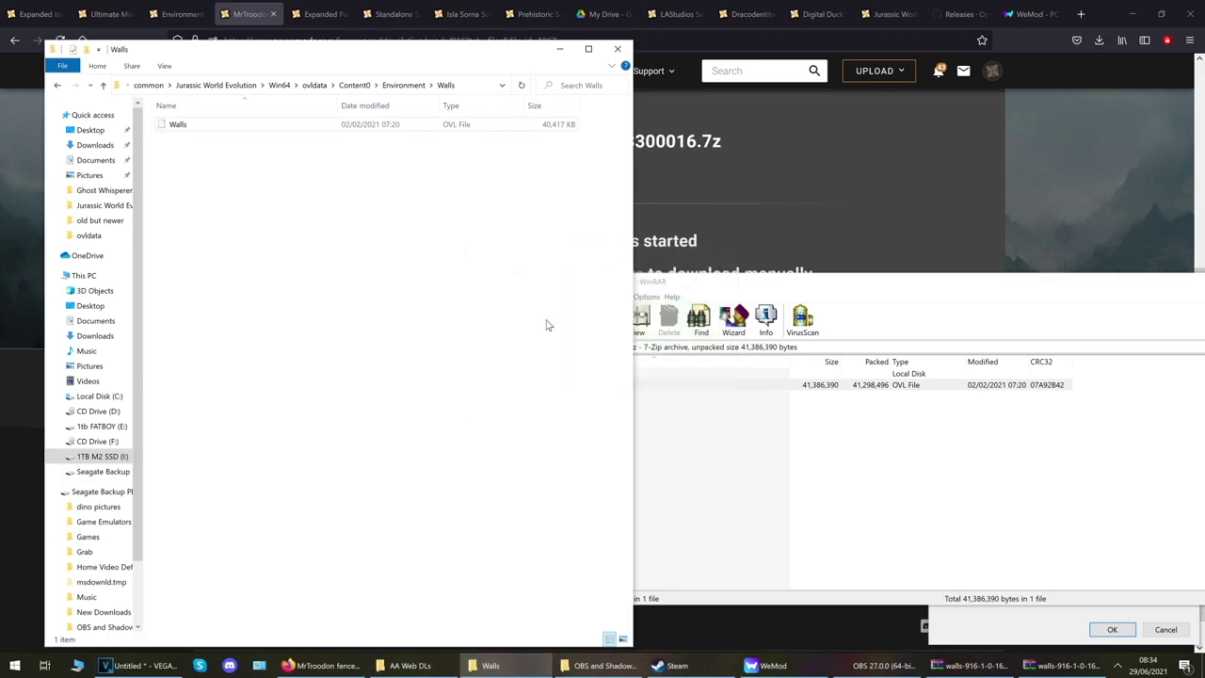
click(711, 284)
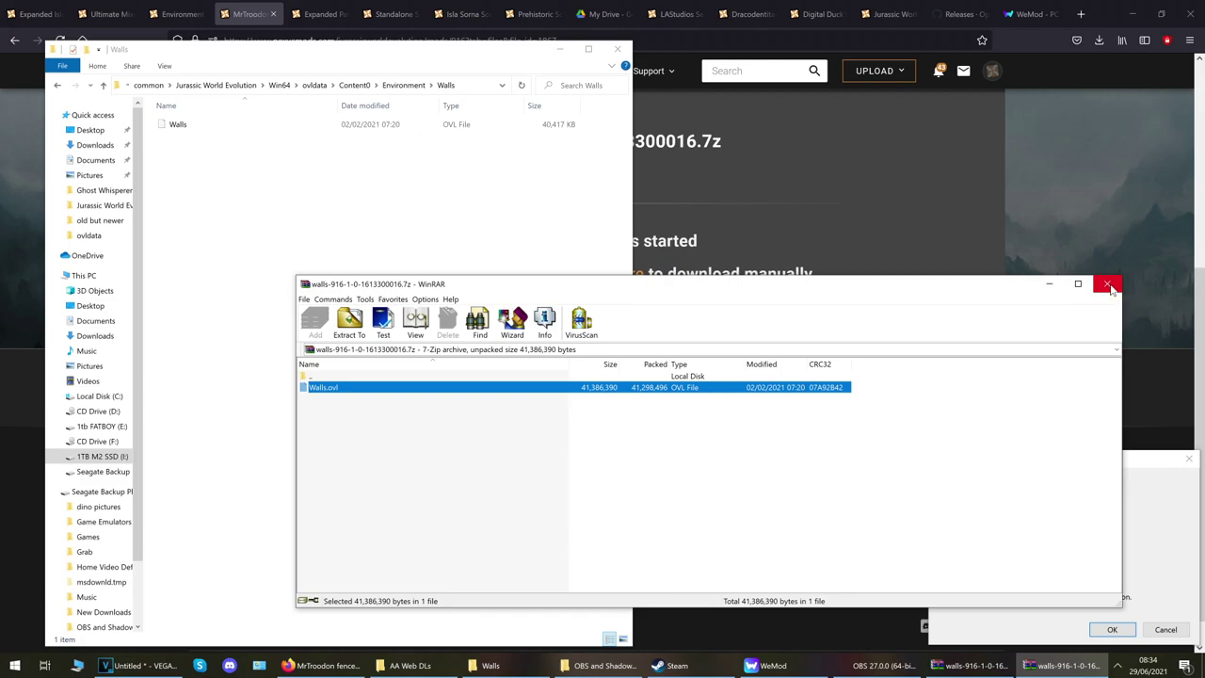
click(1109, 285)
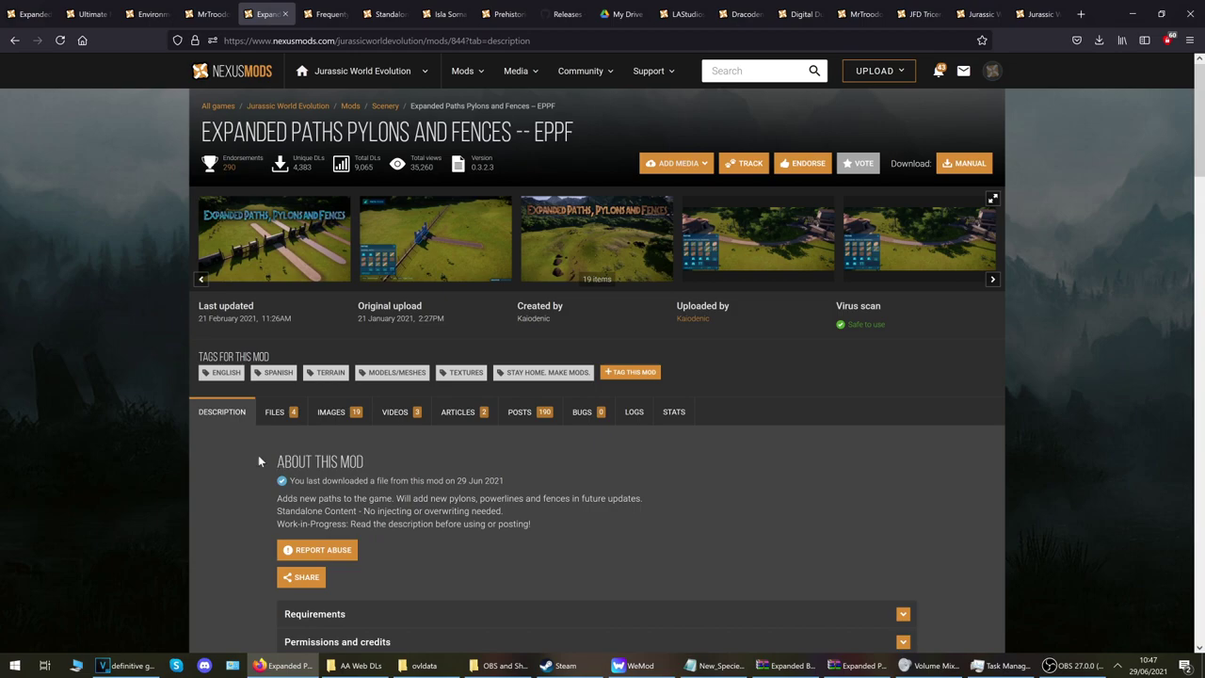
Manually download the Expanded Paths Pylons and Fences version 0.3.2 main file from its mod page using the slow download.
click(417, 665)
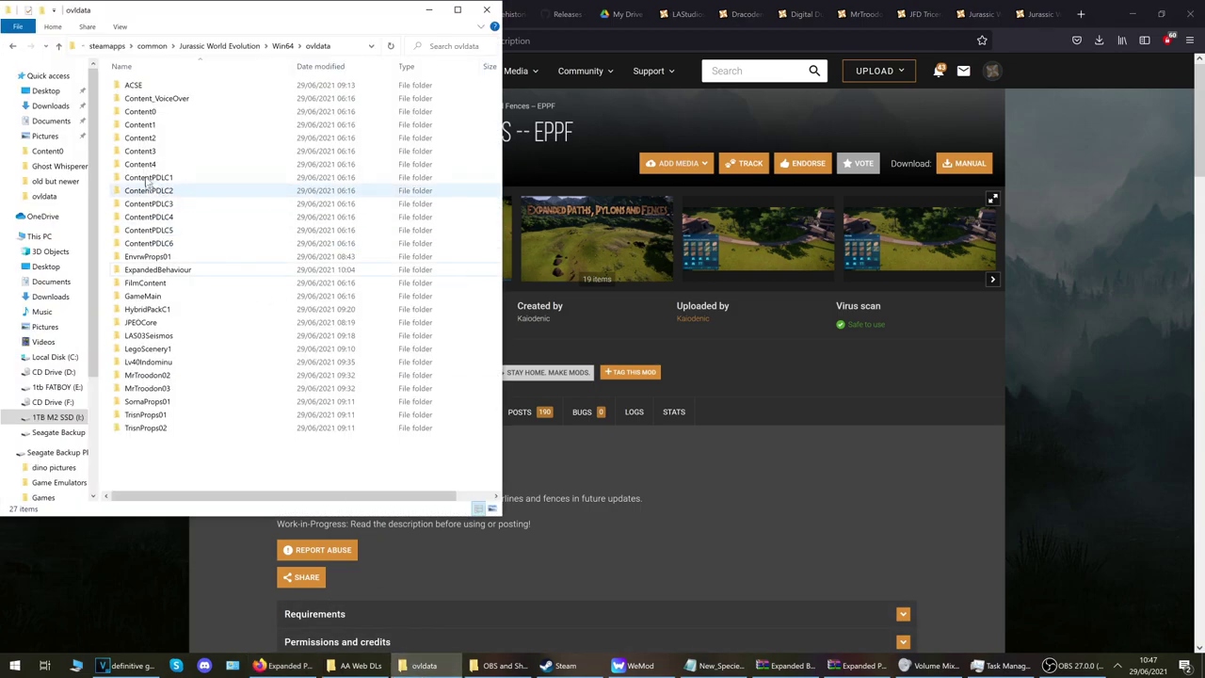
click(430, 11)
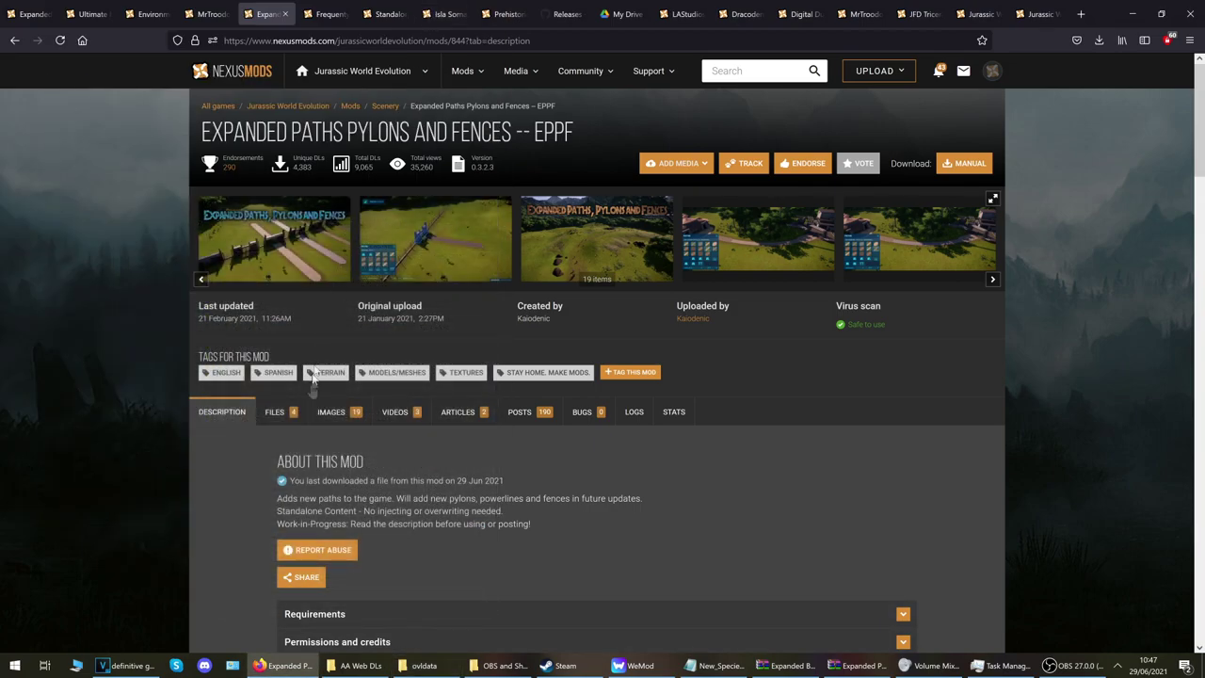
click(290, 417)
scroll(454, 482, down, 2)
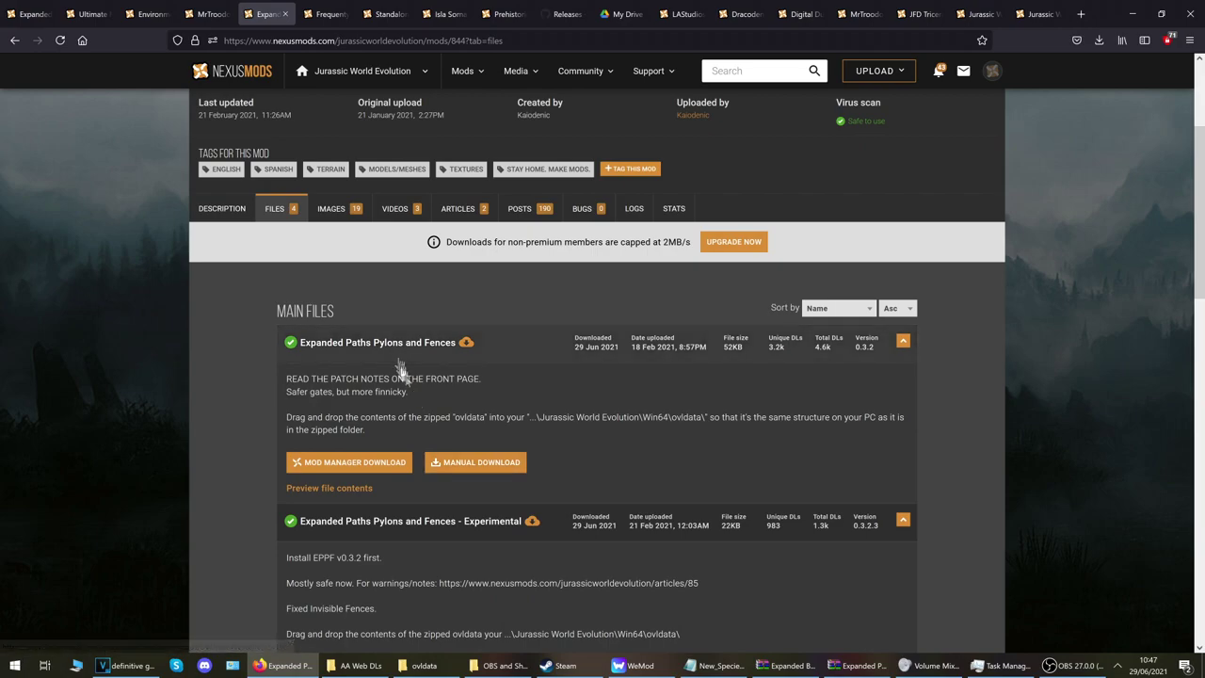
click(464, 478)
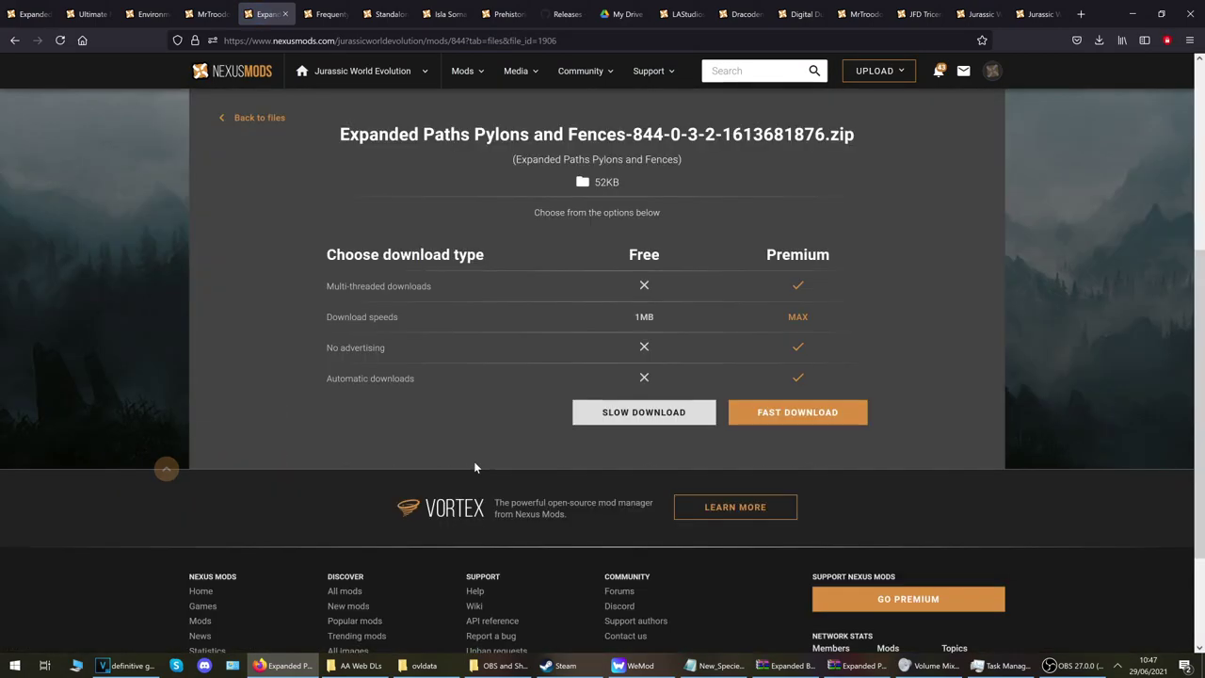
click(587, 415)
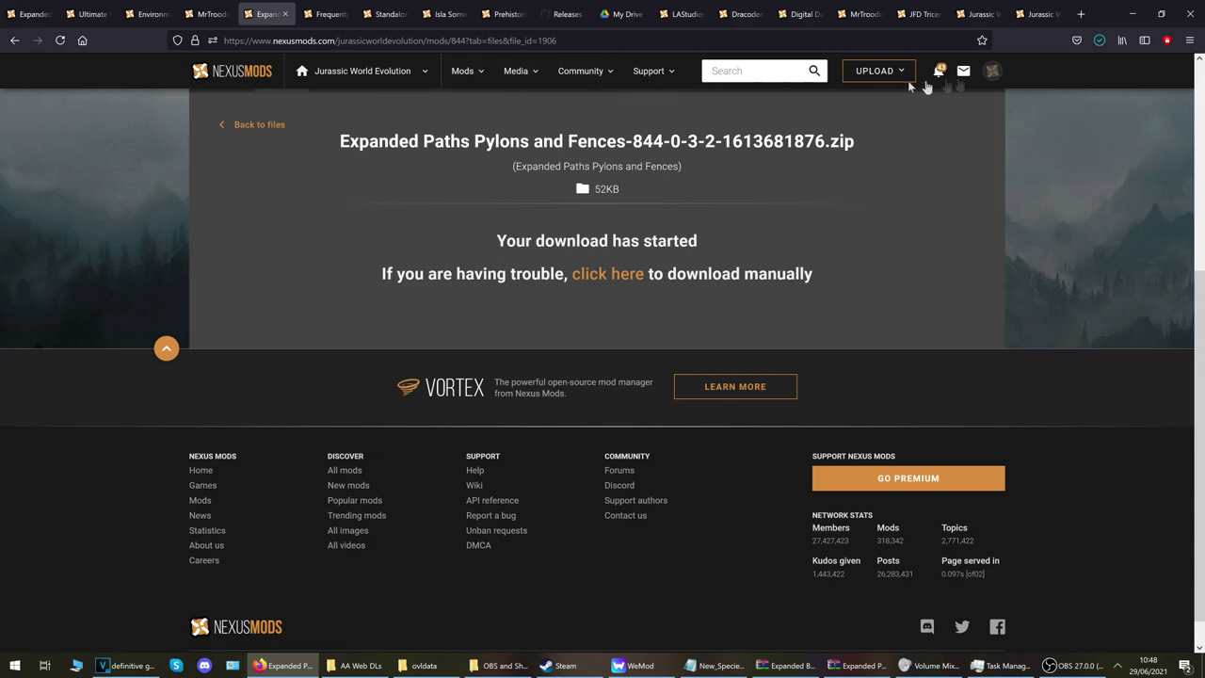
Open the downloaded Expanded Paths Pylons and Fences archive in WinRAR and select the EPPF folder inside EPPF\ovldata.
click(1098, 44)
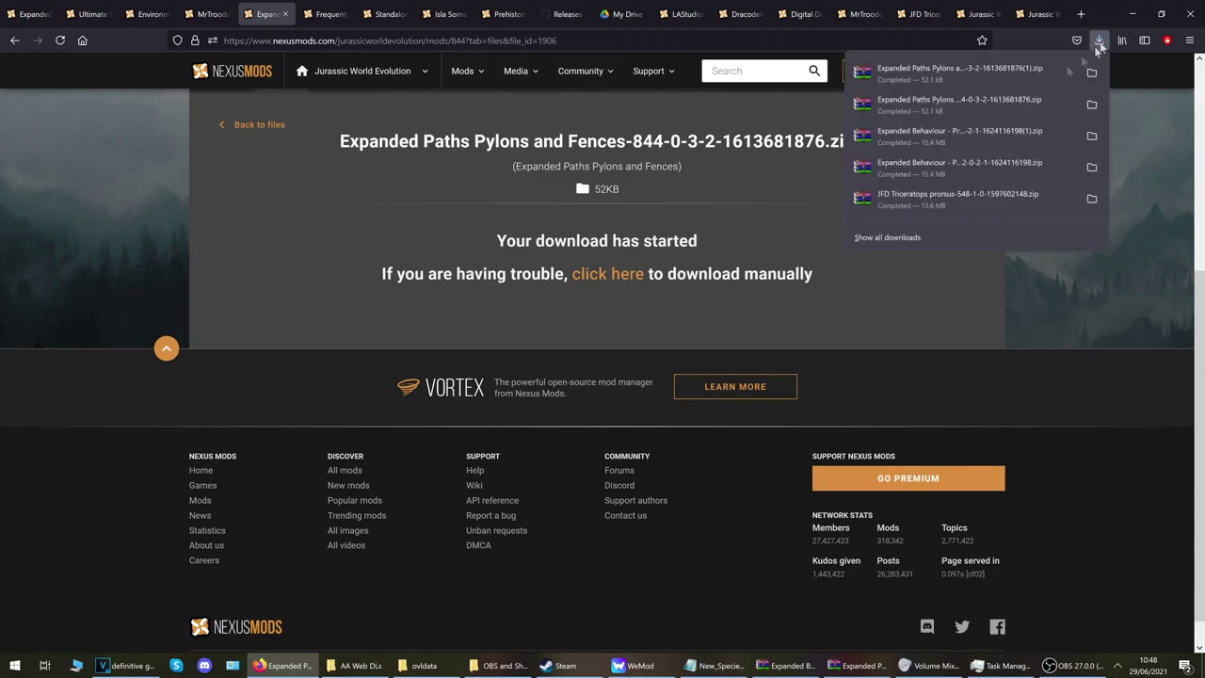
click(953, 70)
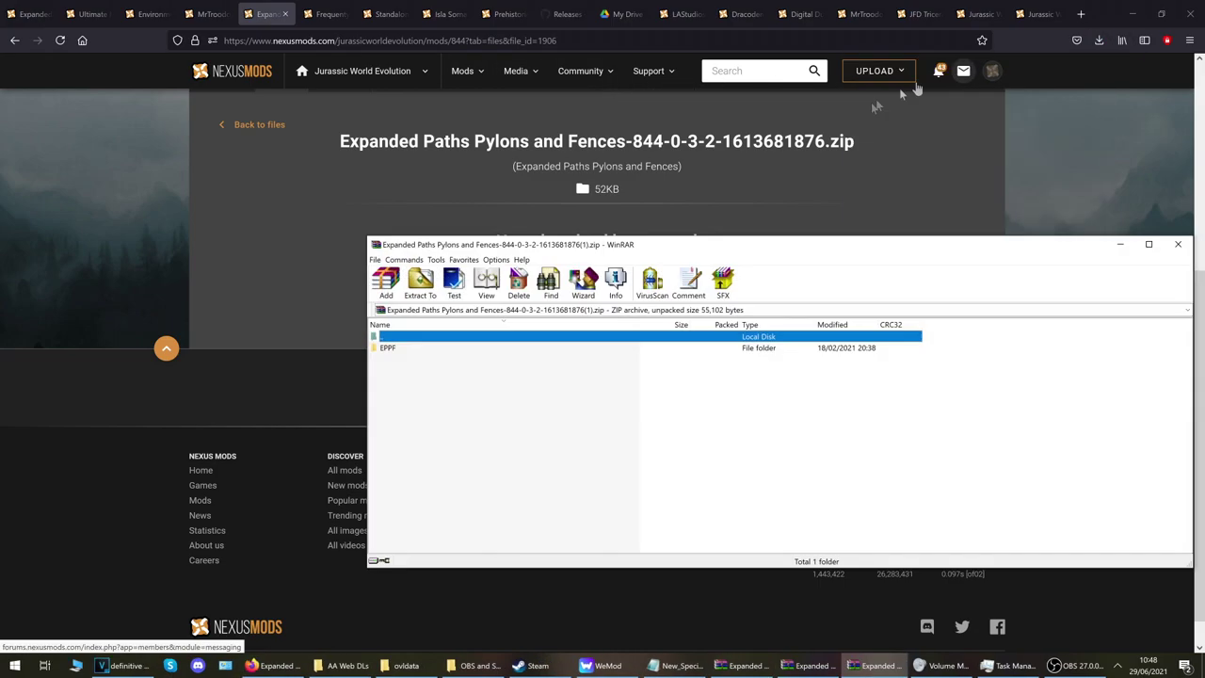
double_click(390, 348)
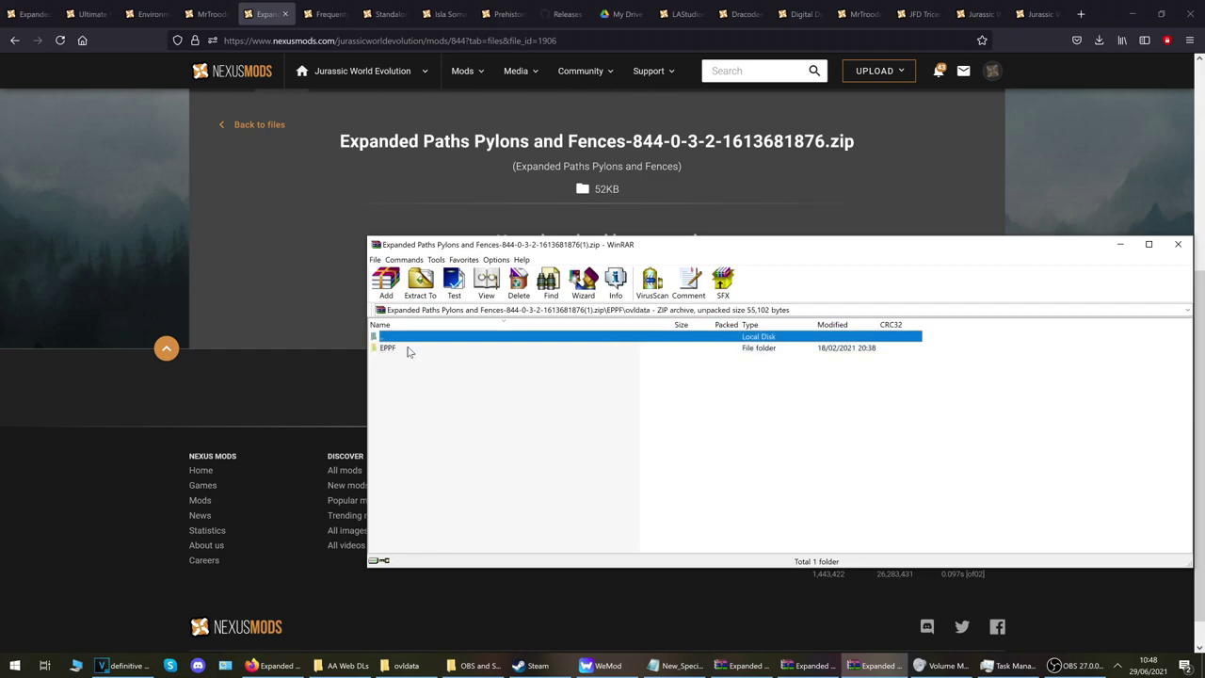
click(388, 350)
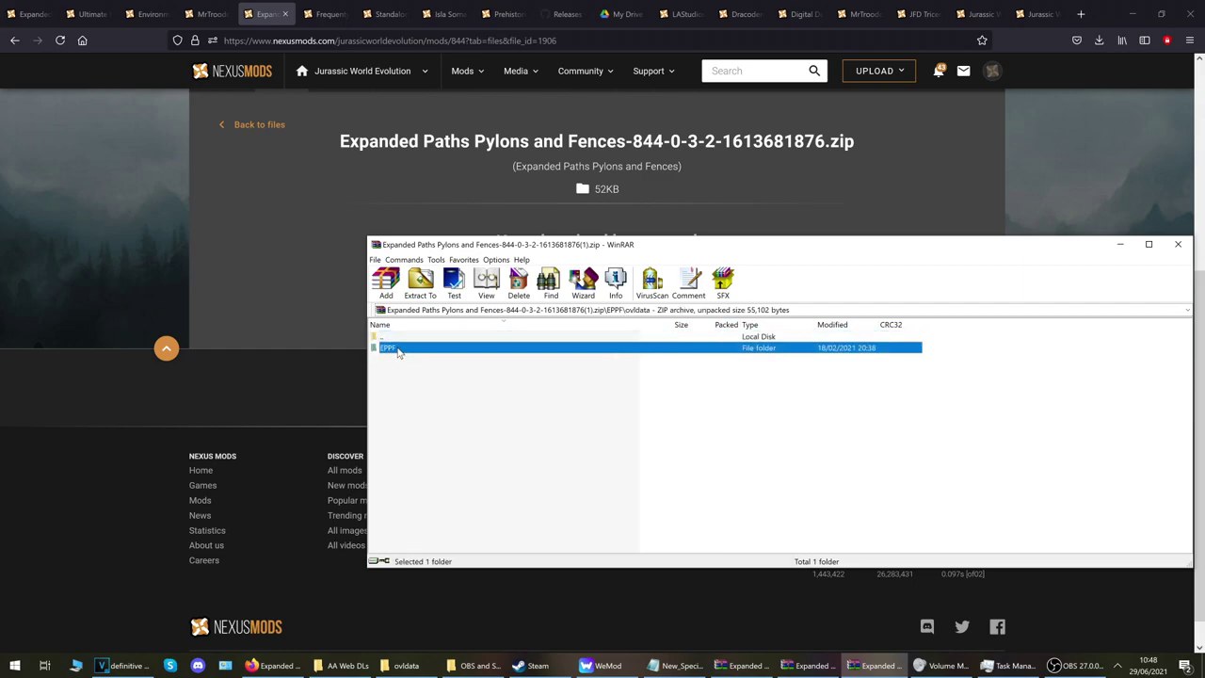
key(Up)
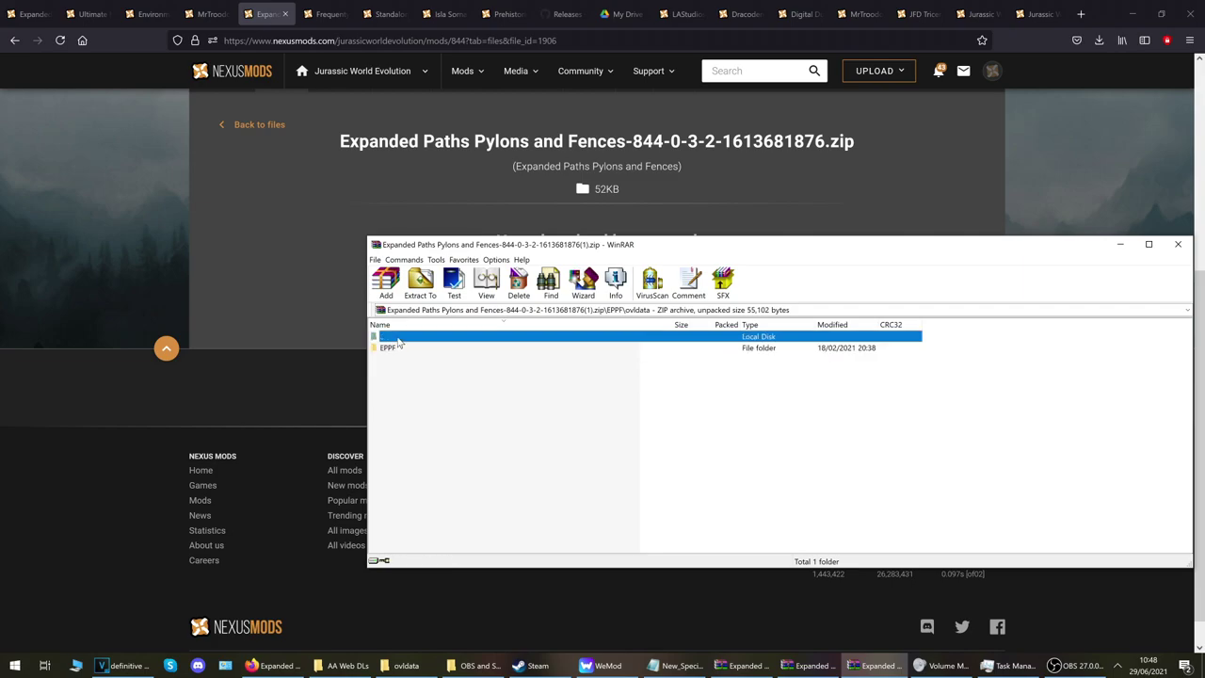
key(Down)
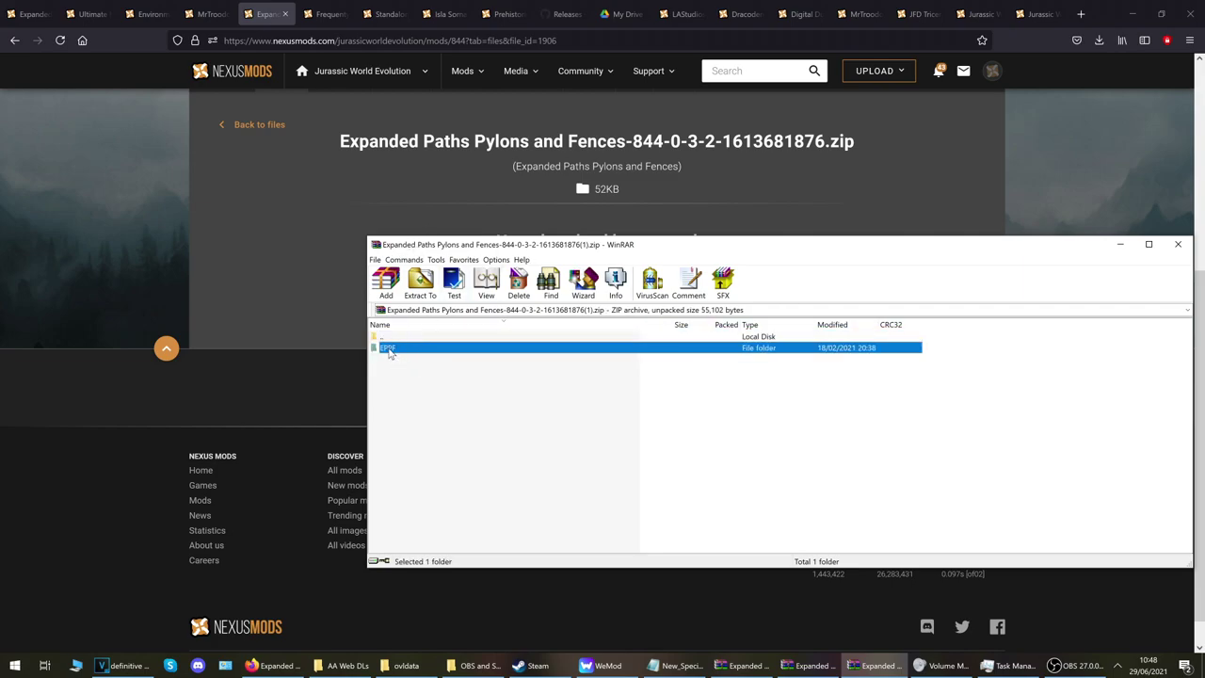
double_click(389, 348)
double_click(392, 348)
click(395, 350)
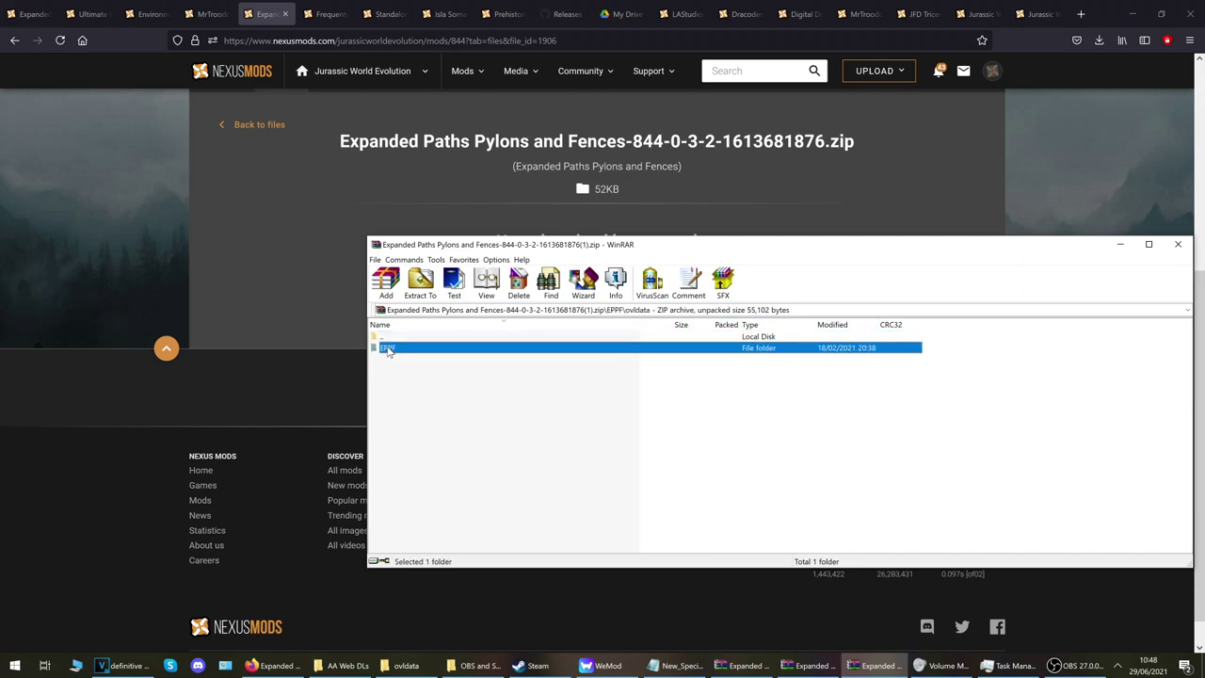
drag(388, 351, 303, 457)
Manually download the Expanded Paths Pylons and Fences - Experimental file, version 0.3.2.3, using the slow download.
click(138, 555)
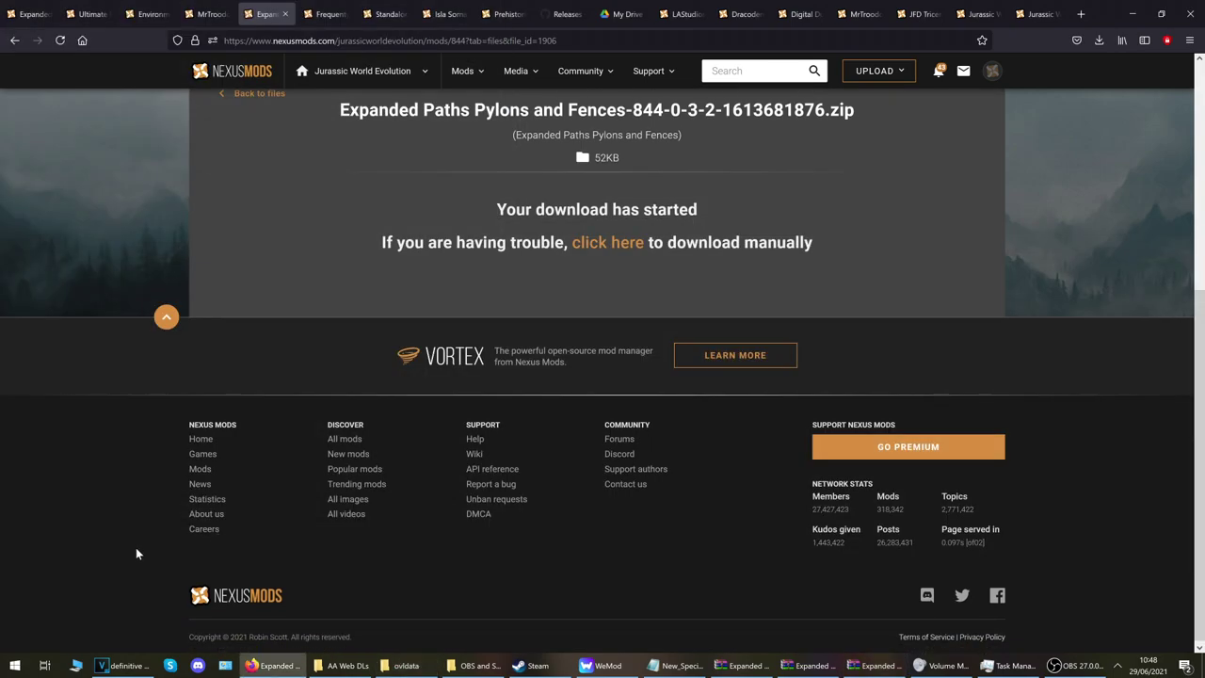
scroll(366, 249, up, 3)
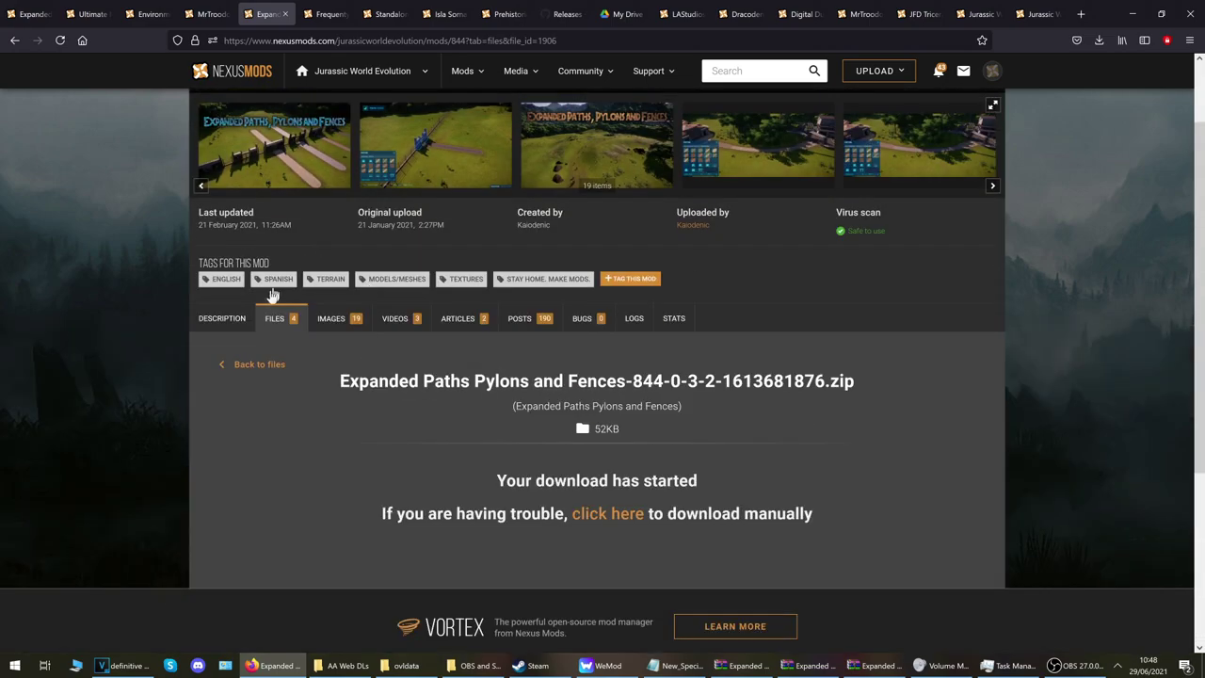
click(250, 362)
scroll(382, 457, down, 3)
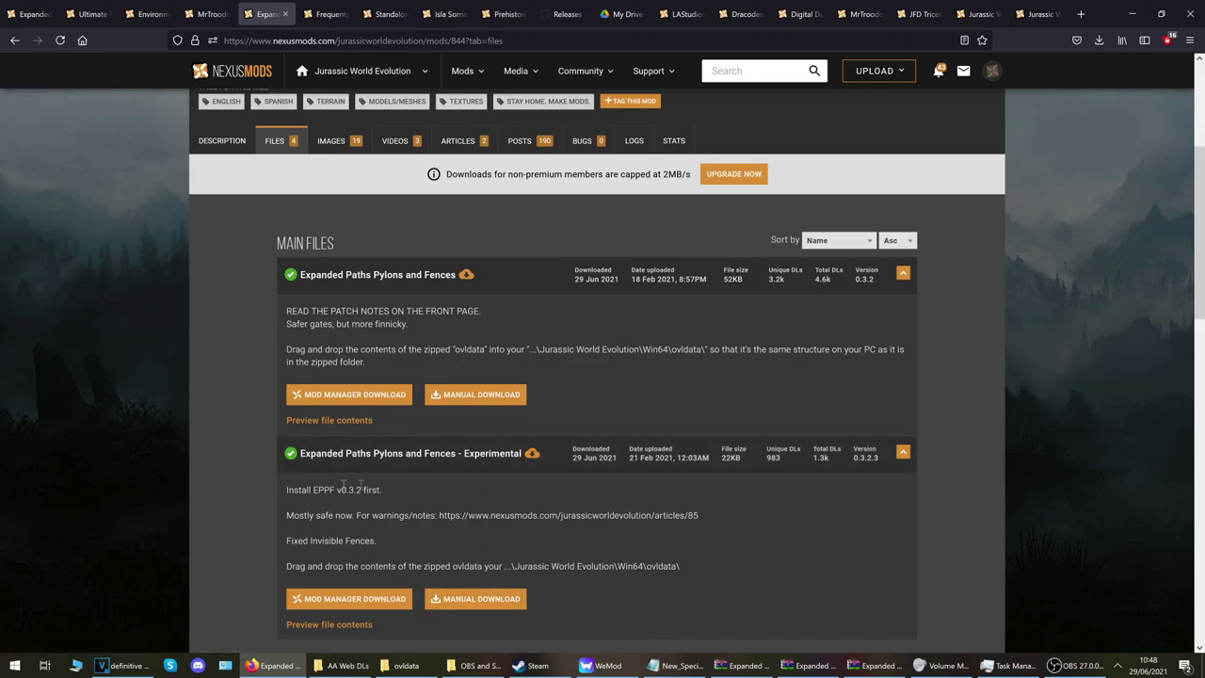
click(471, 603)
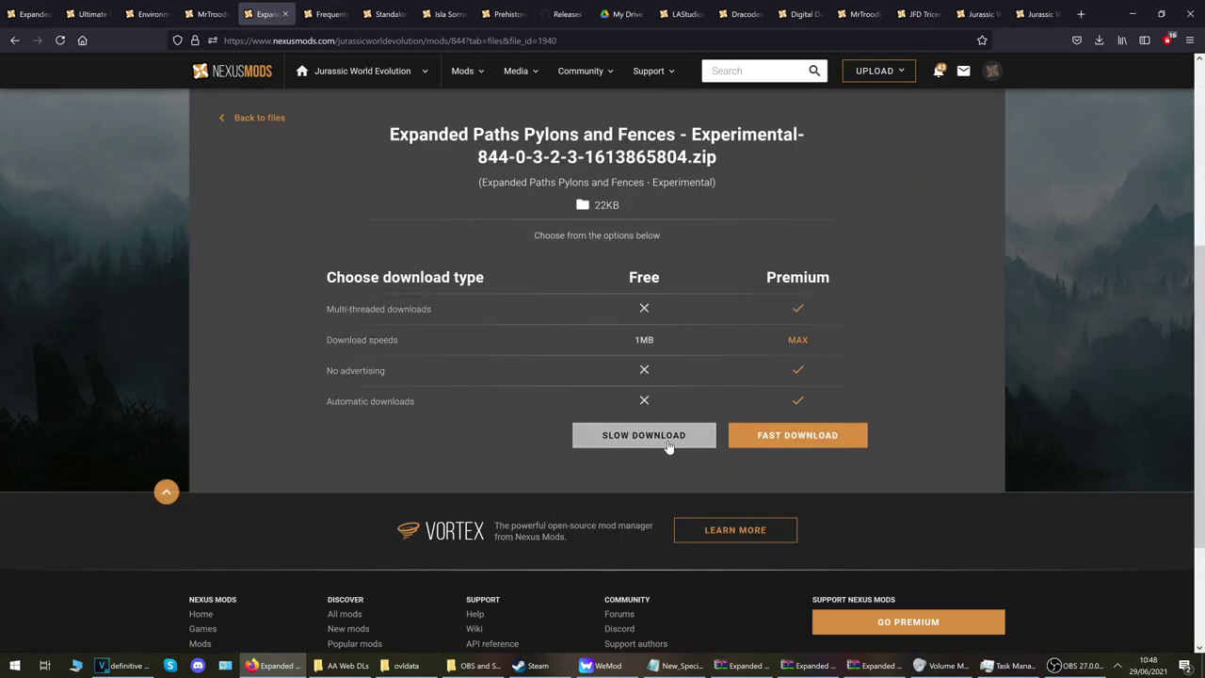
click(667, 444)
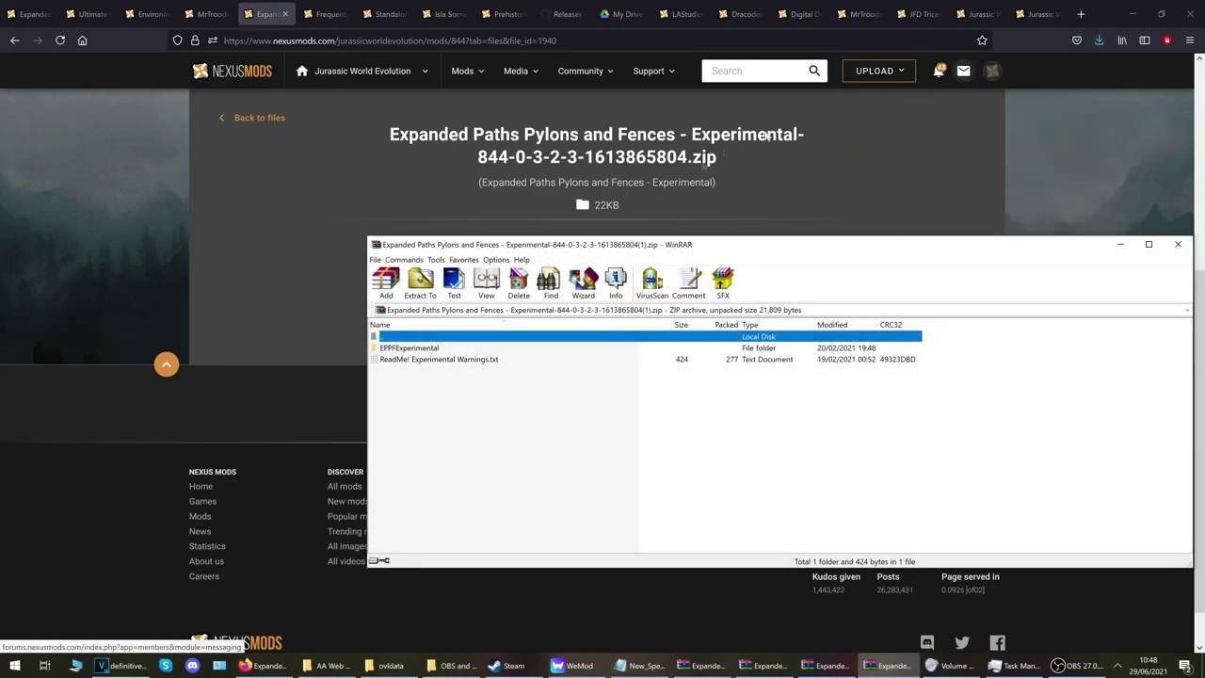
Extract the EPPFExperimental folder from EPPFExperimental\ovldata in the downloaded archive into the game's ovldata folder.
double_click(437, 350)
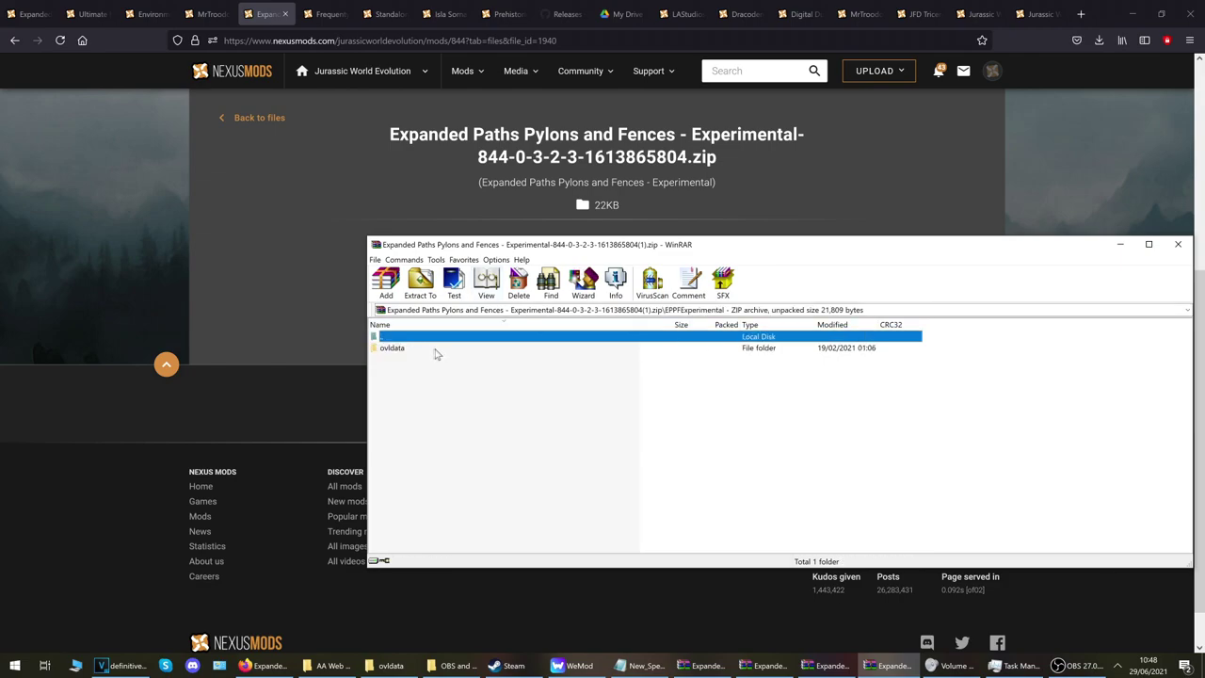
double_click(402, 338)
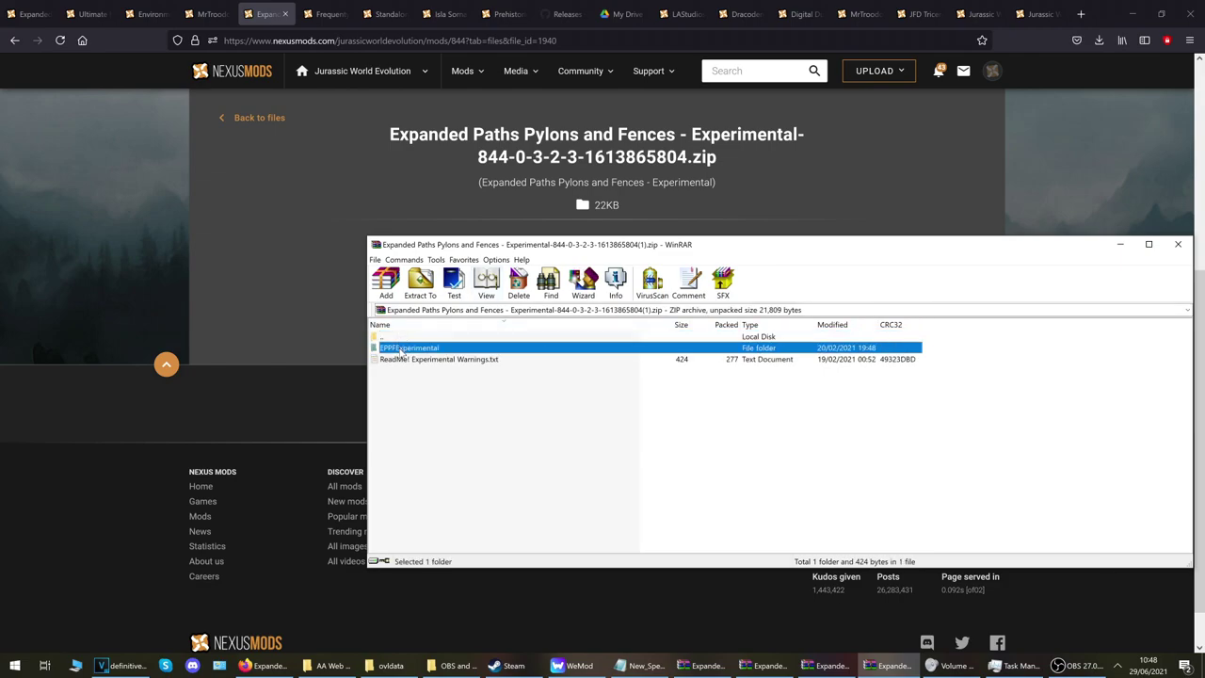
double_click(402, 349)
double_click(402, 349)
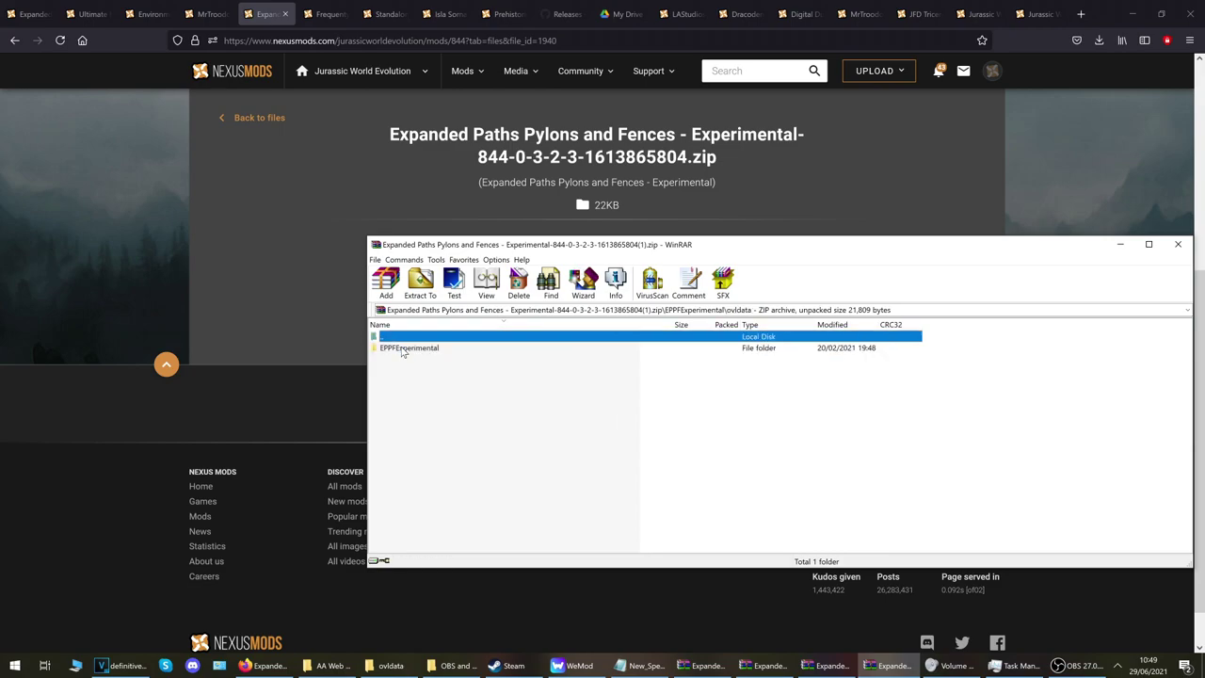
double_click(397, 350)
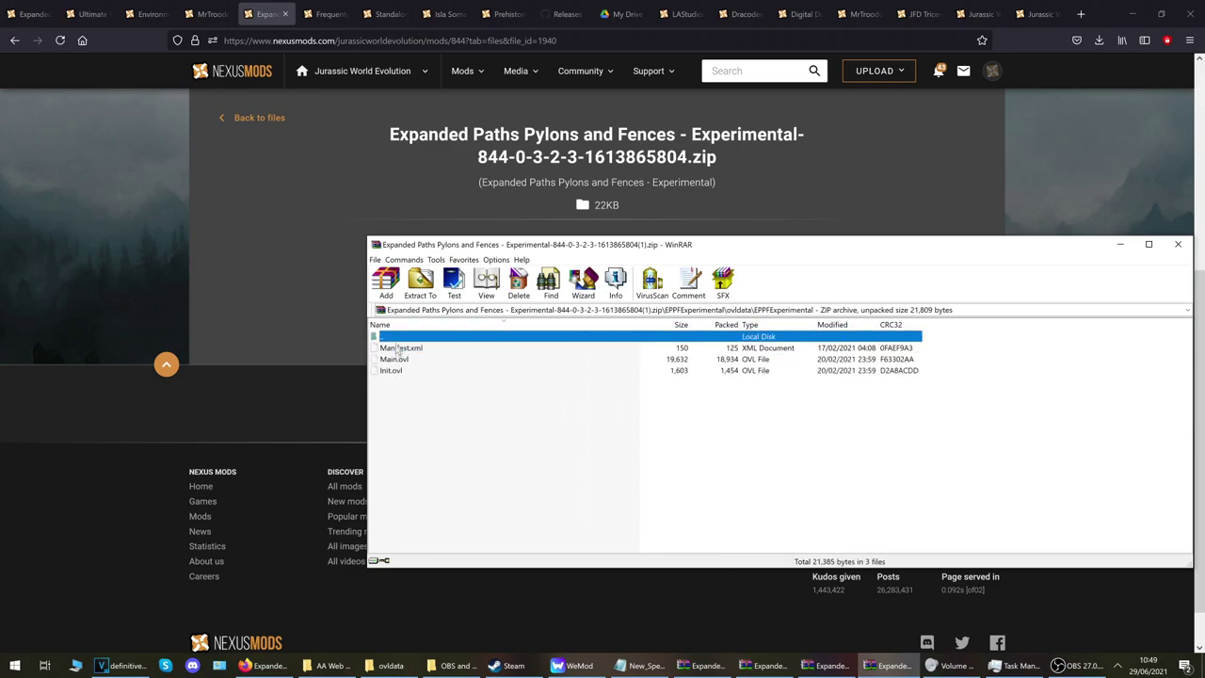
double_click(400, 337)
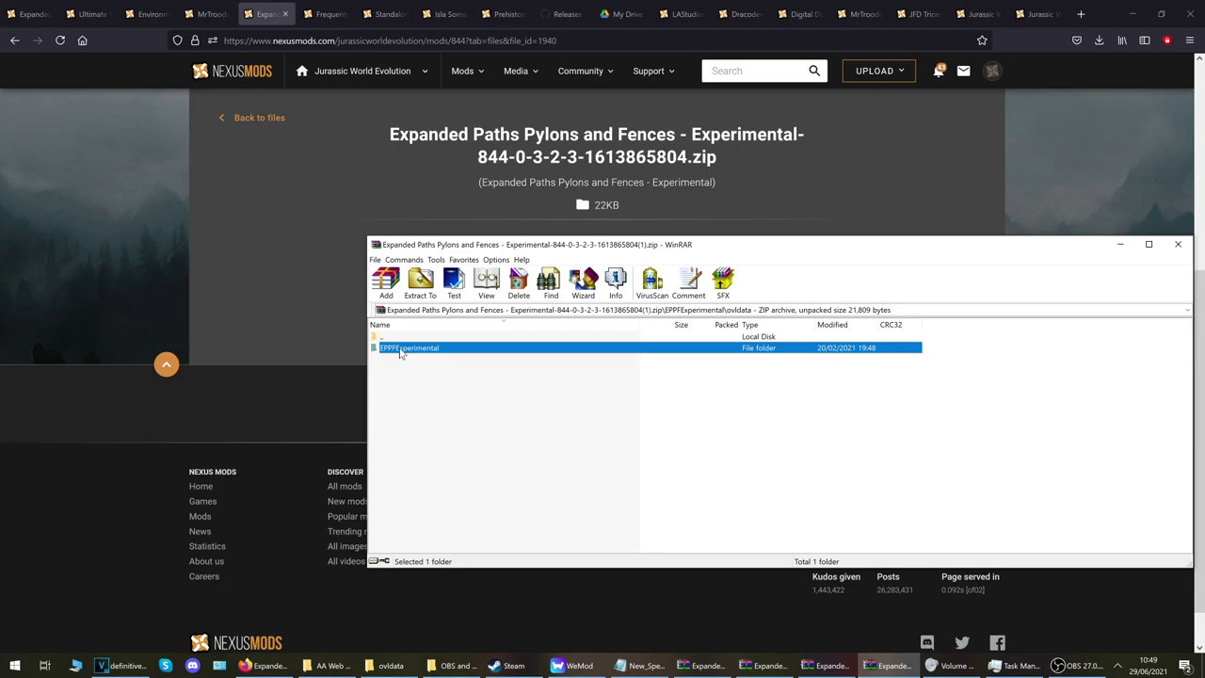
drag(400, 352, 366, 471)
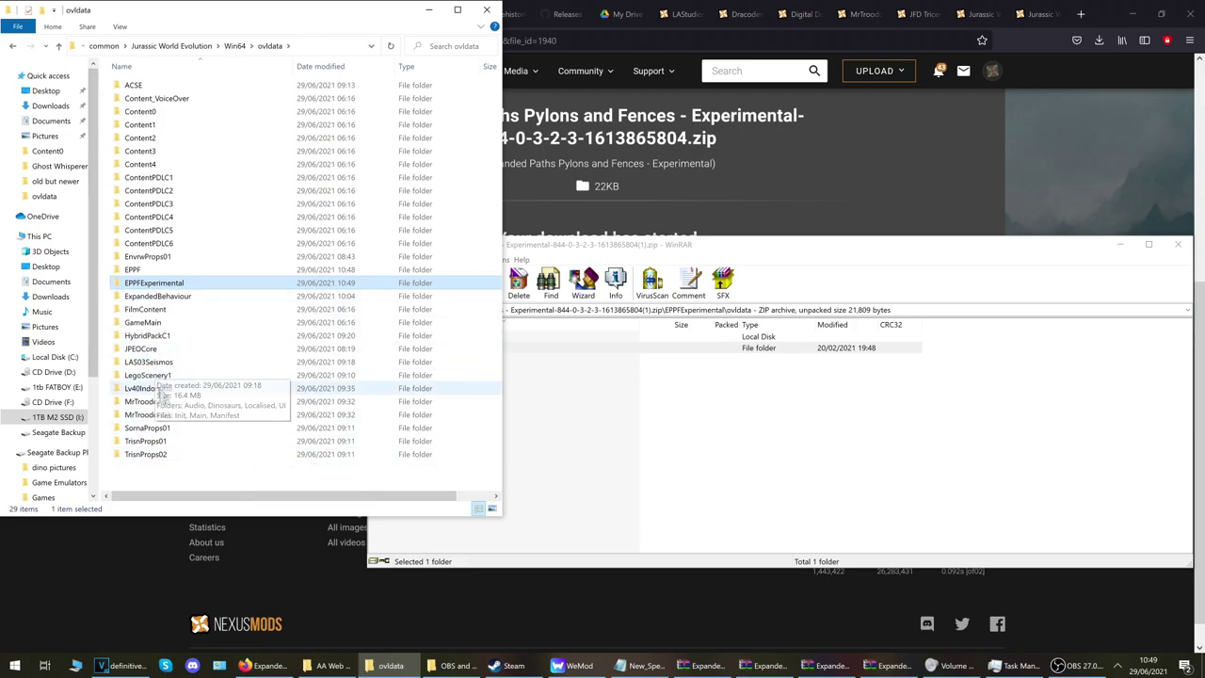
click(117, 284)
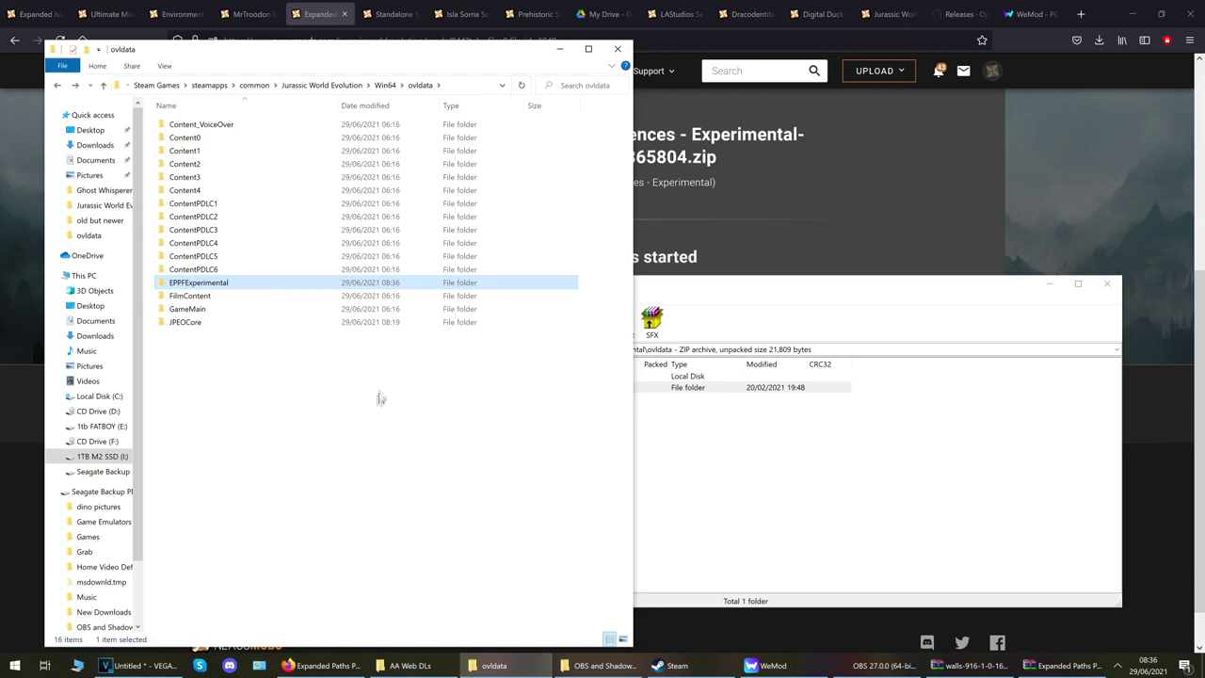
Manually download Environment Rework Scenery Items (Standalone) from the Environment Rework mod page using the slow download.
click(182, 14)
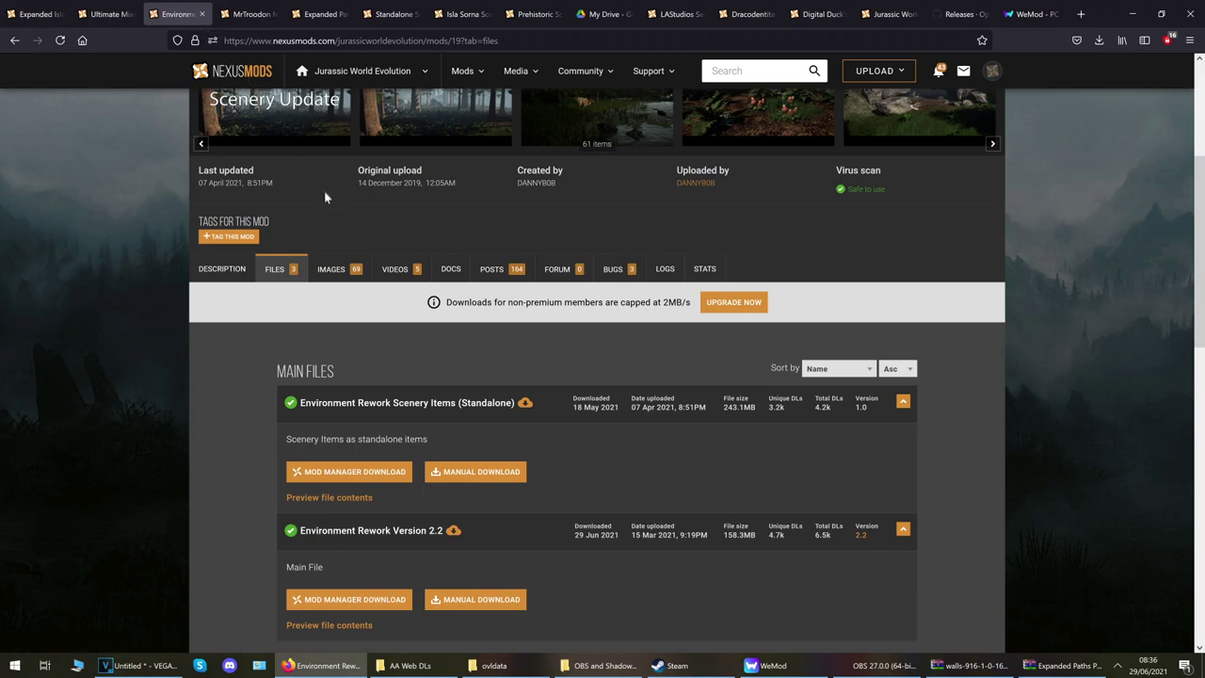
scroll(325, 194, up, 3)
scroll(344, 230, down, 3)
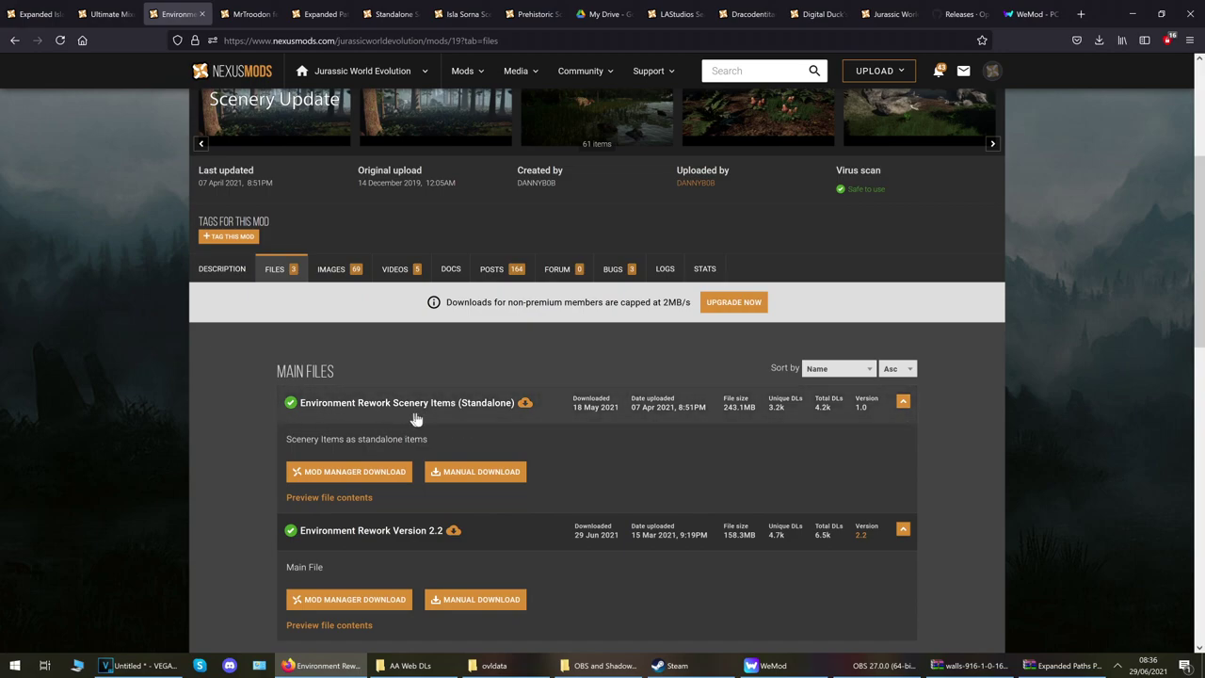
click(489, 477)
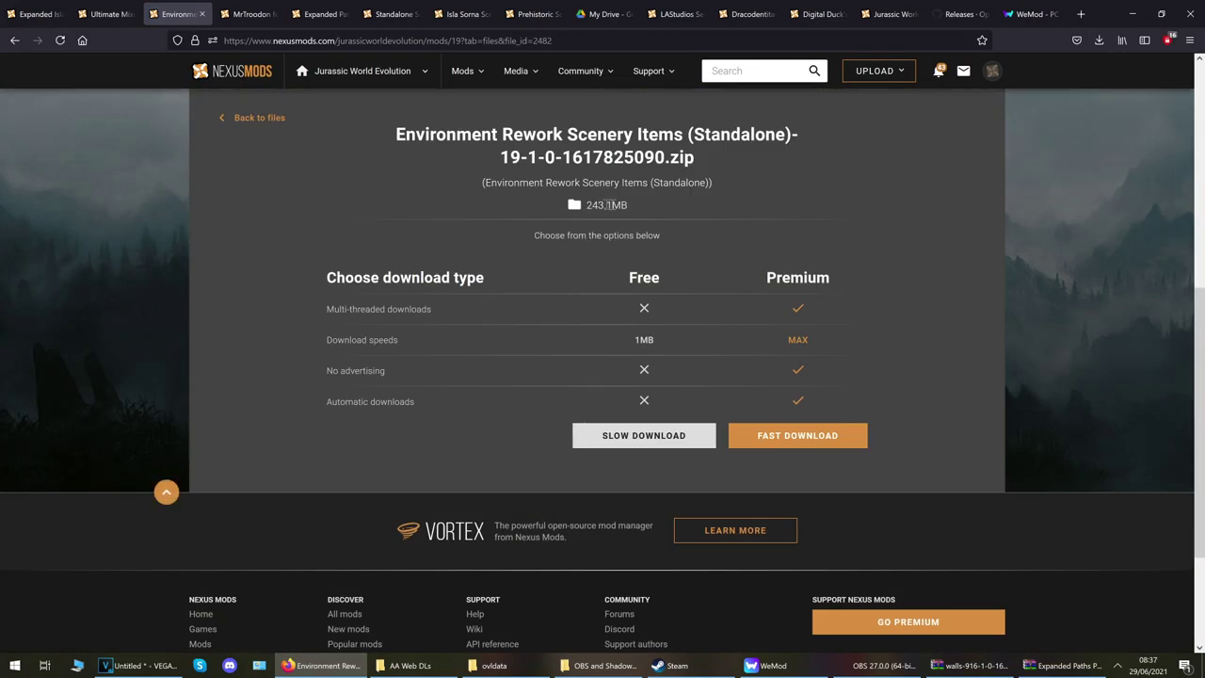
click(647, 444)
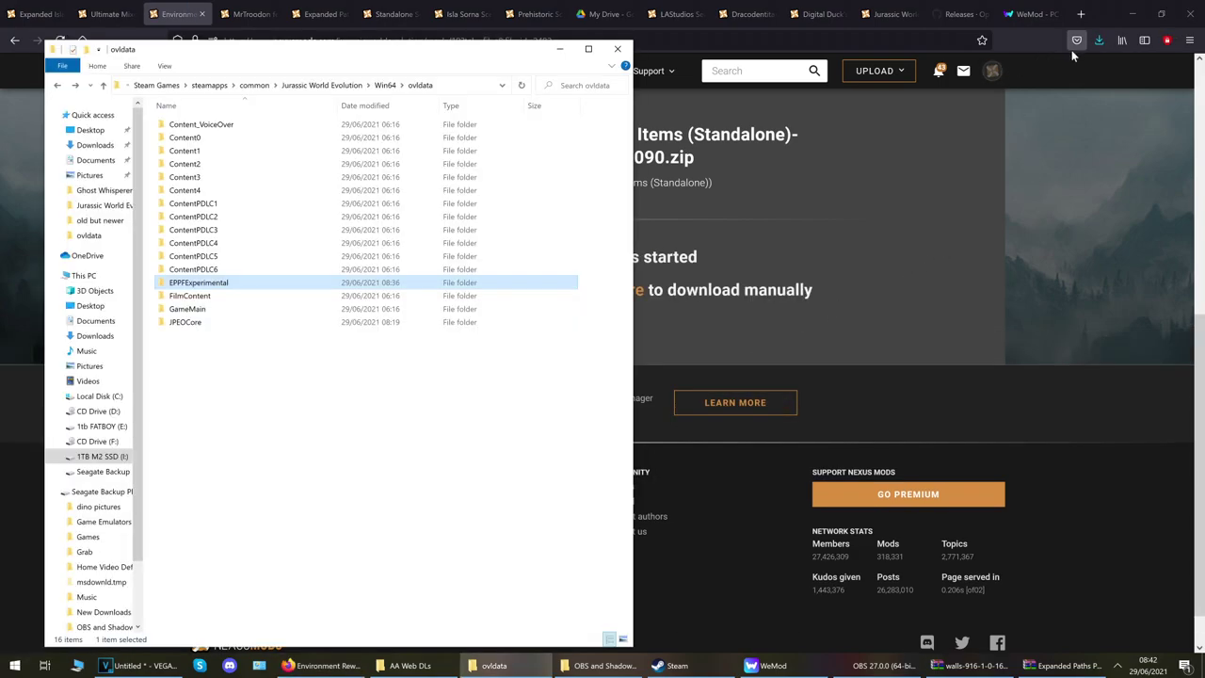
Open the downloaded Environment Rework Scenery Items (Standalone) archive in WinRAR and inspect the contents of its EnvrwProps01 folder.
click(1099, 47)
click(1010, 72)
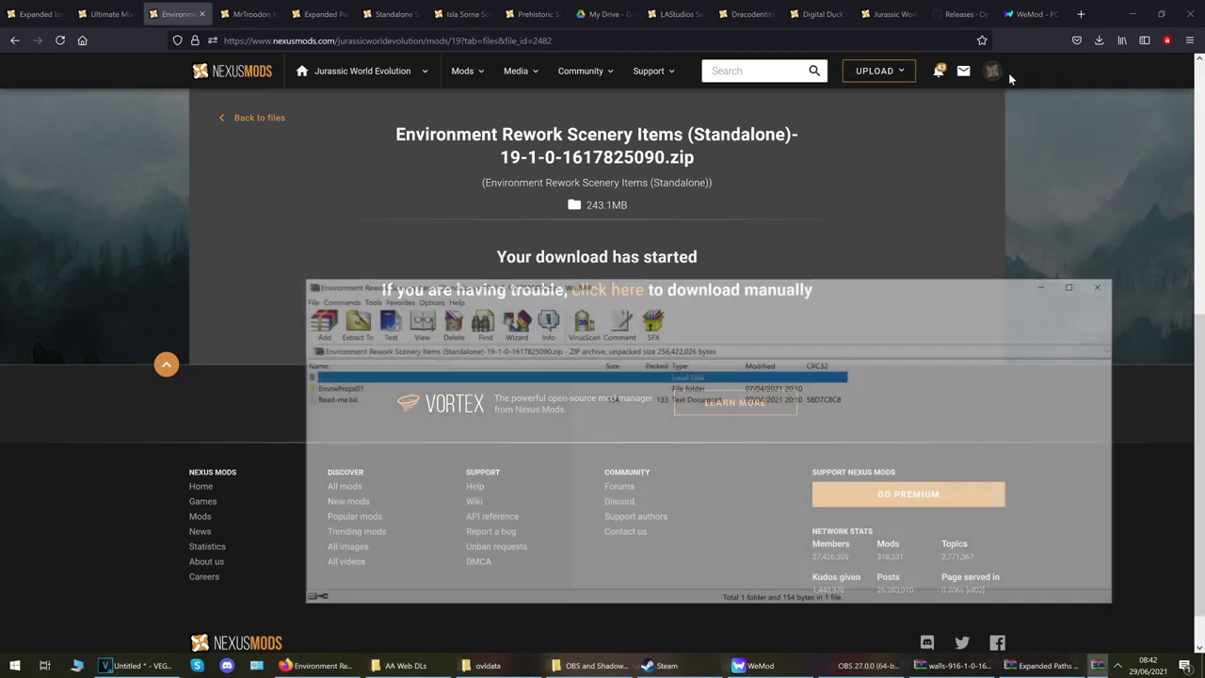
double_click(354, 389)
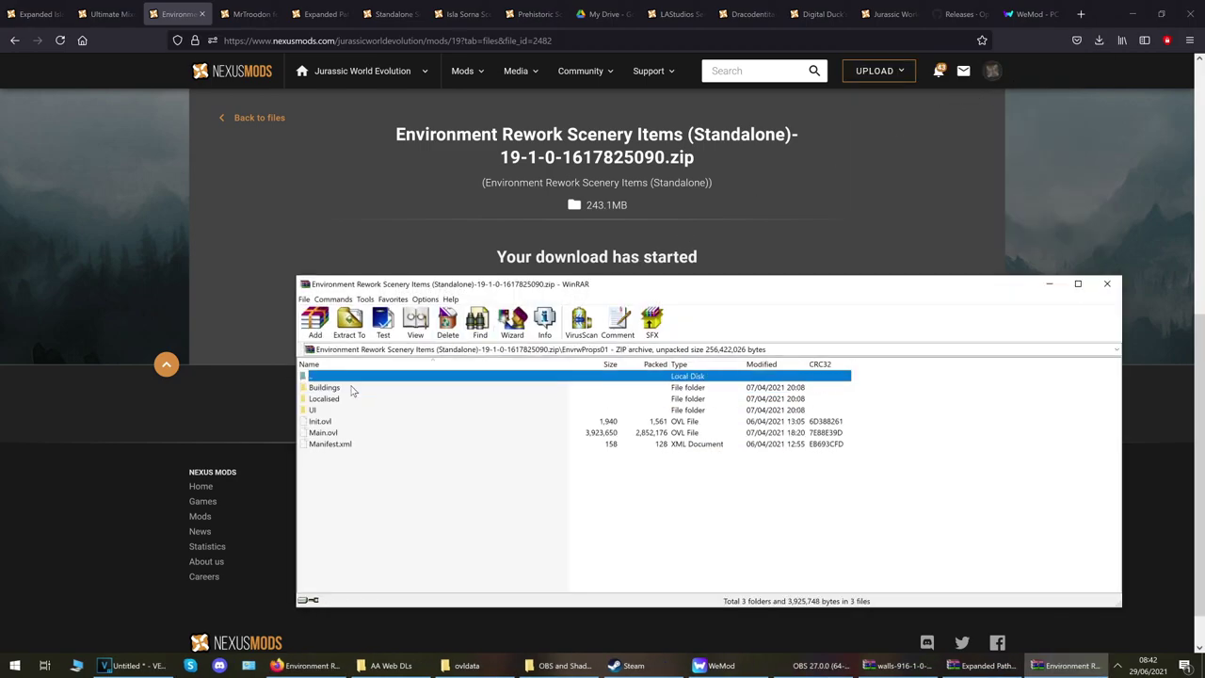
double_click(356, 378)
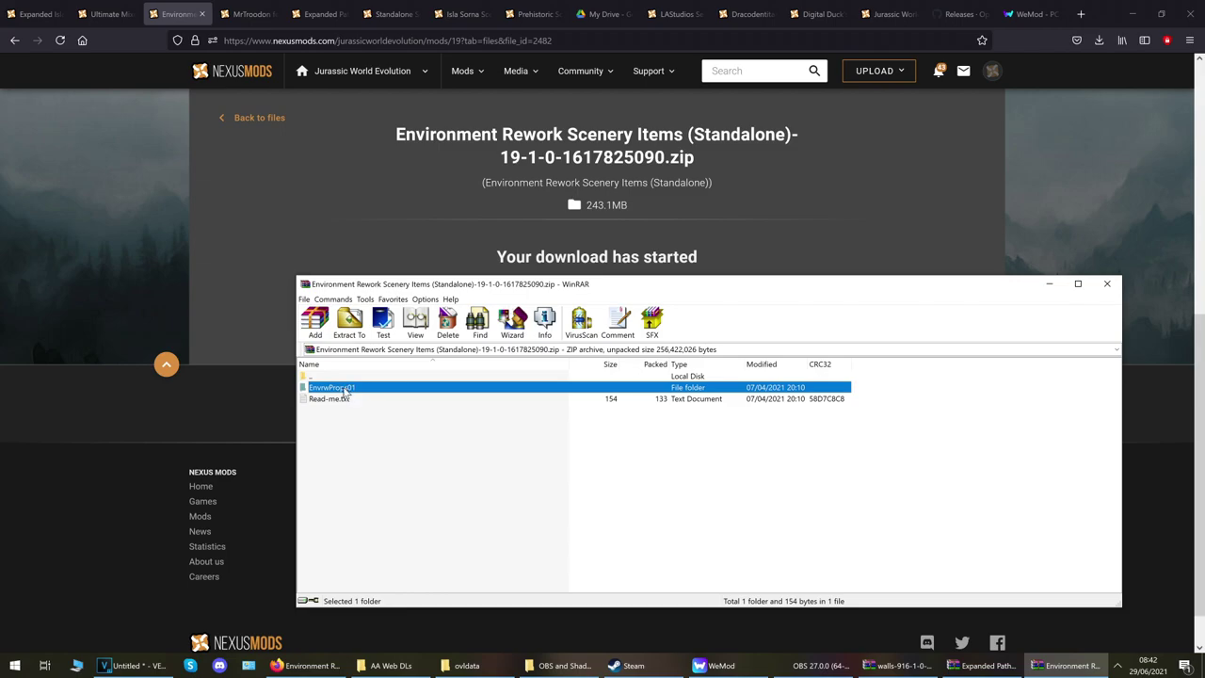
Extract the EnvrwProps01 folder from the archive into the game's ovldata folder.
click(468, 666)
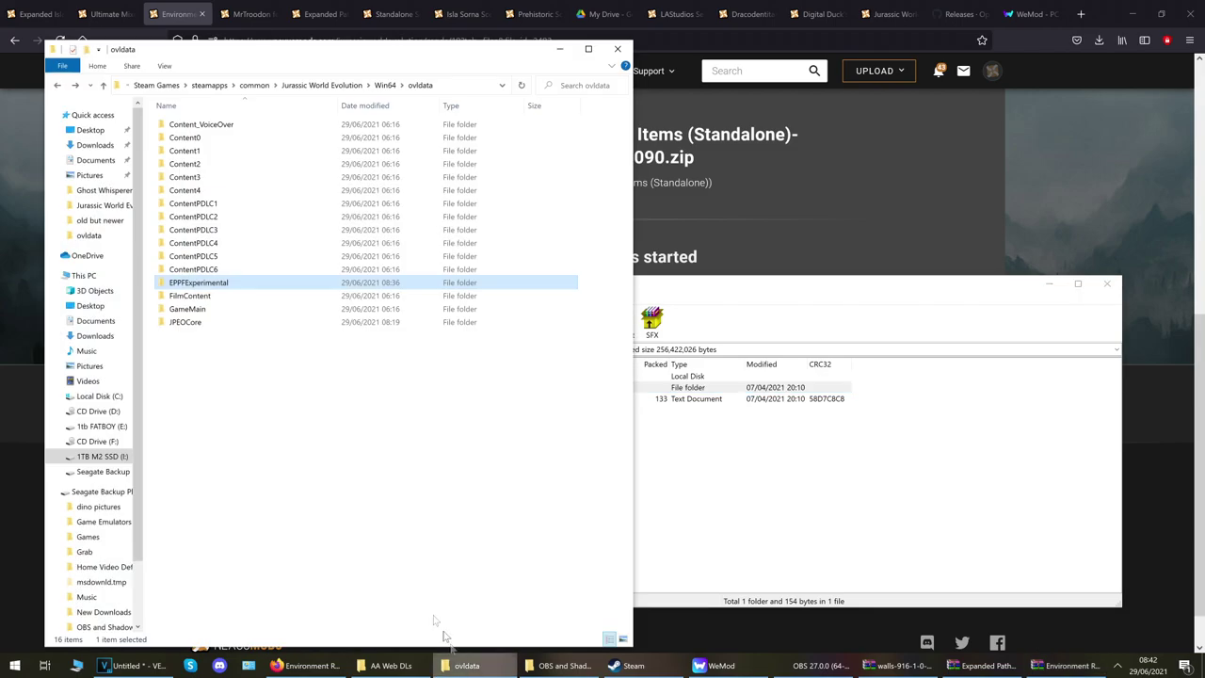
click(662, 297)
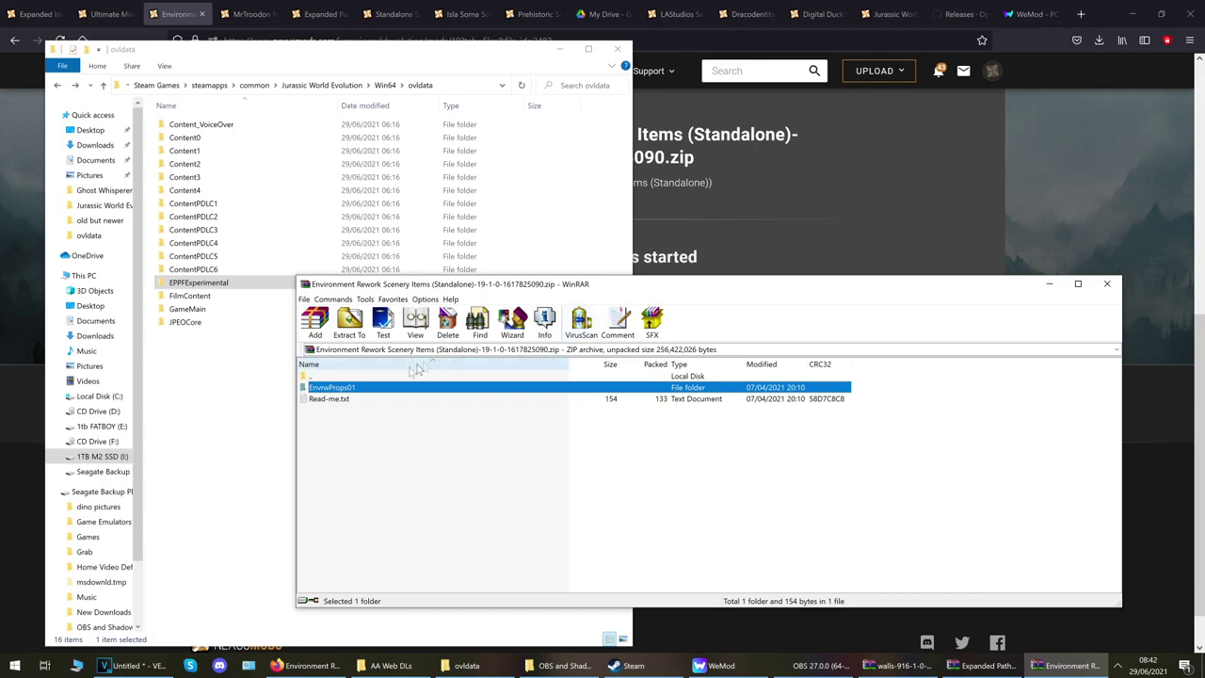
drag(362, 389, 263, 398)
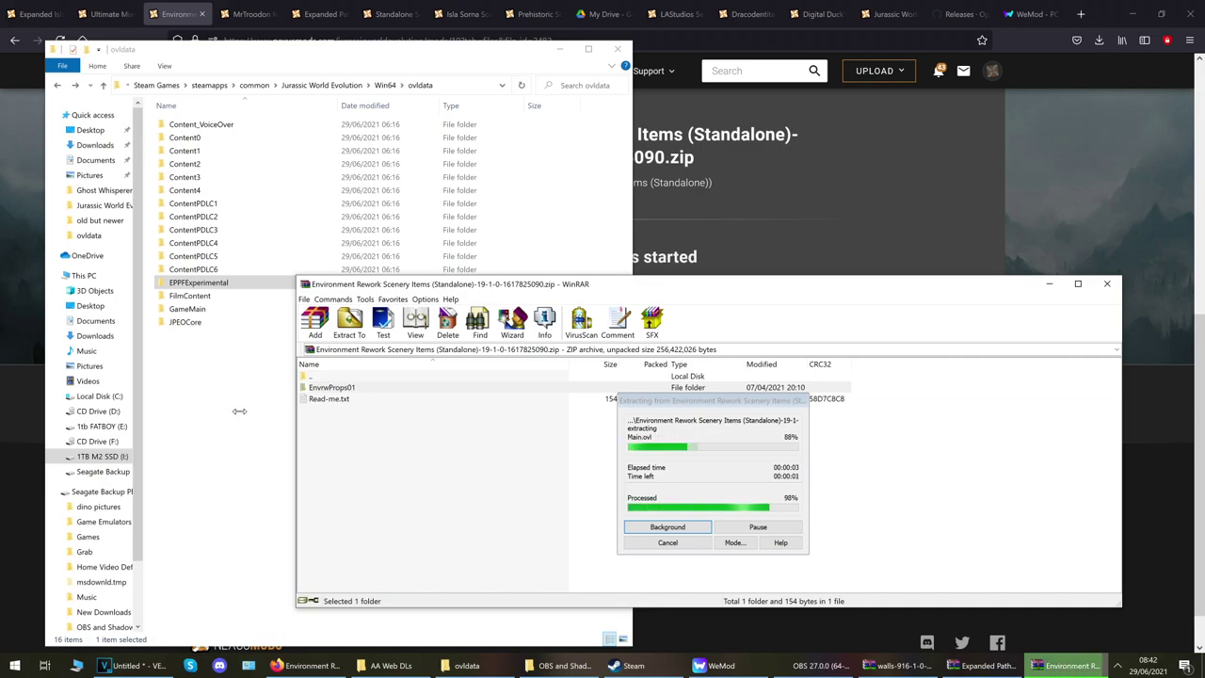
click(209, 405)
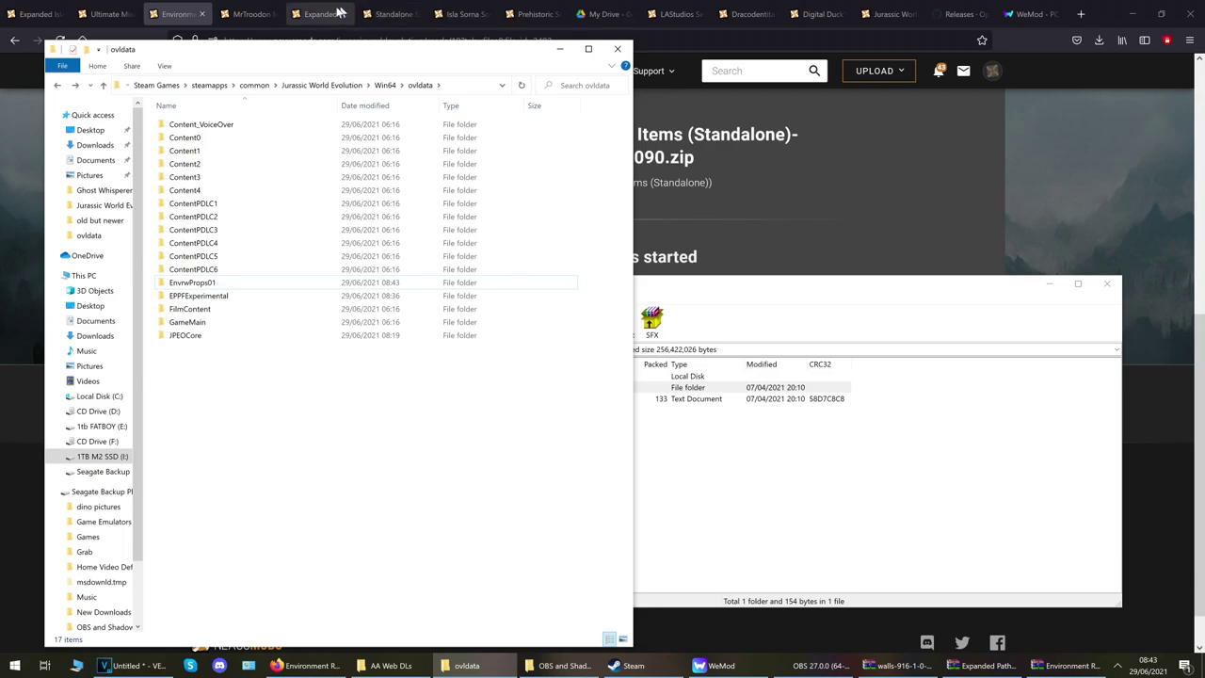
Manually download Standalone Scenery Mod 1 - Fixed Trash Bin from the Standalone Scenery Pack 1 page using the slow download, and check its progress.
click(367, 13)
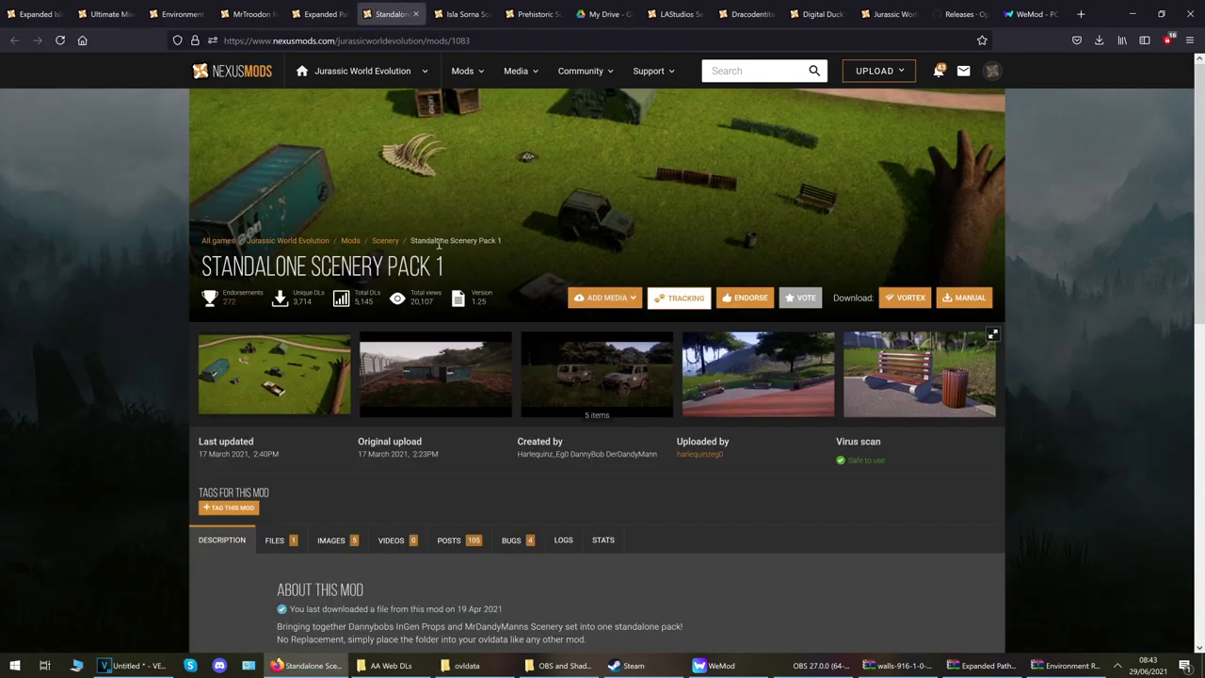
scroll(381, 404, down, 5)
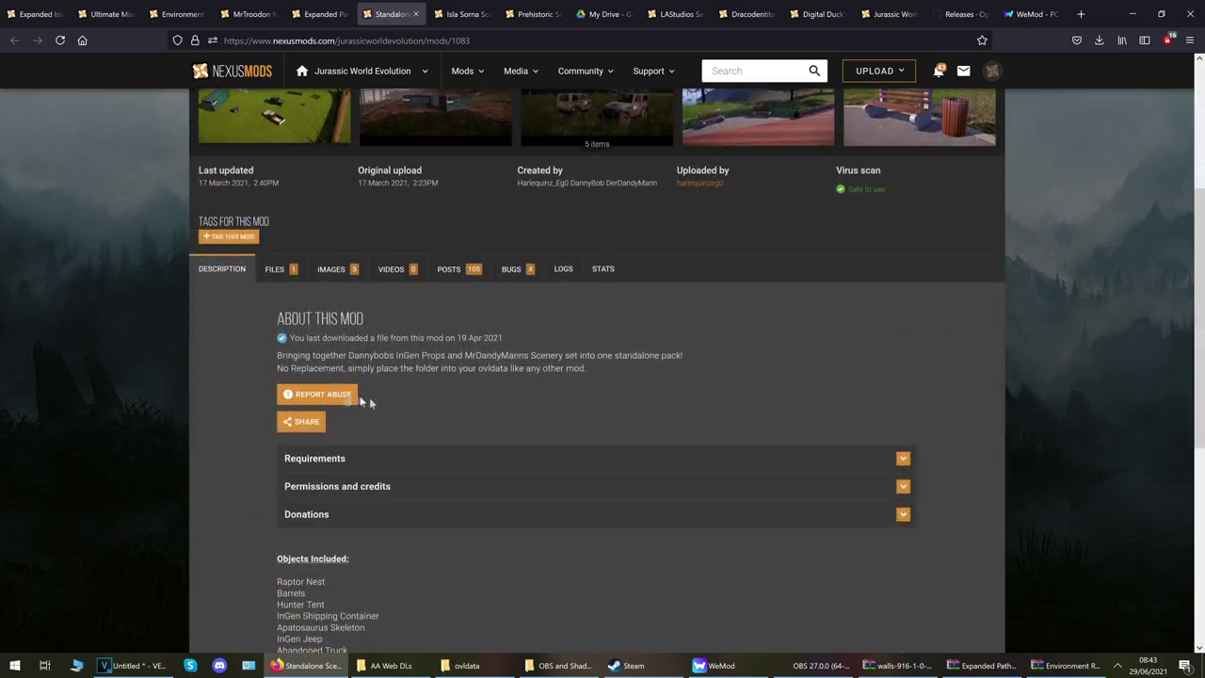
scroll(418, 325, up, 5)
click(274, 540)
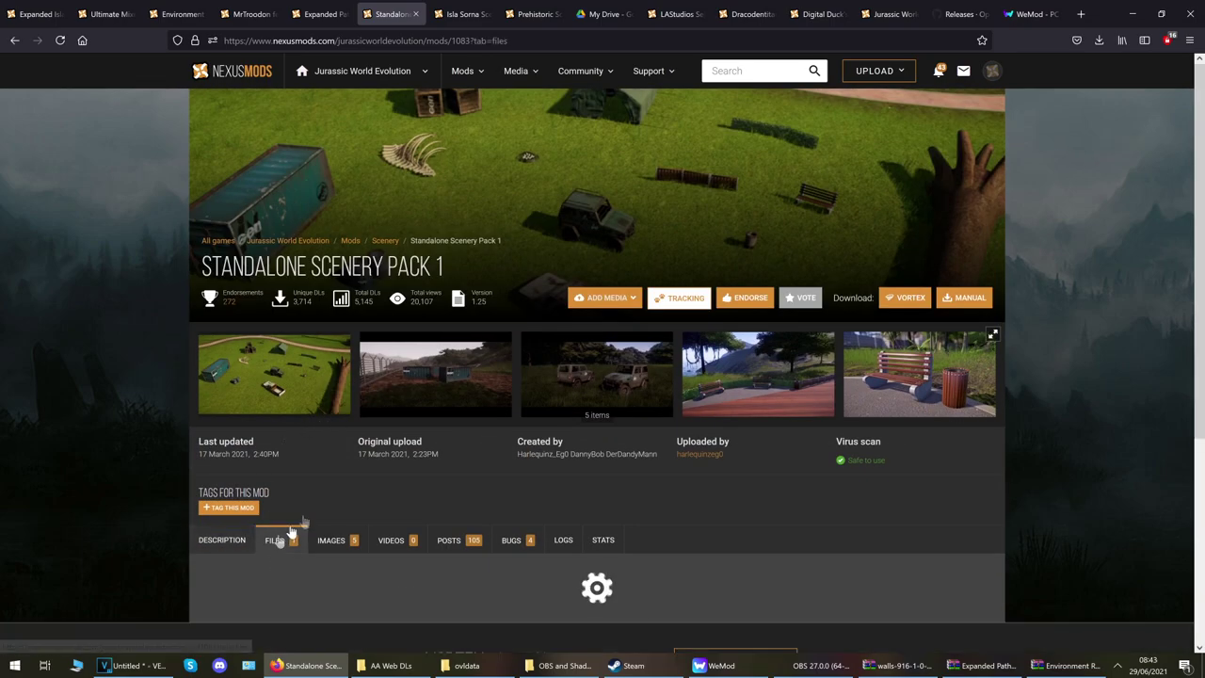
scroll(523, 405, down, 3)
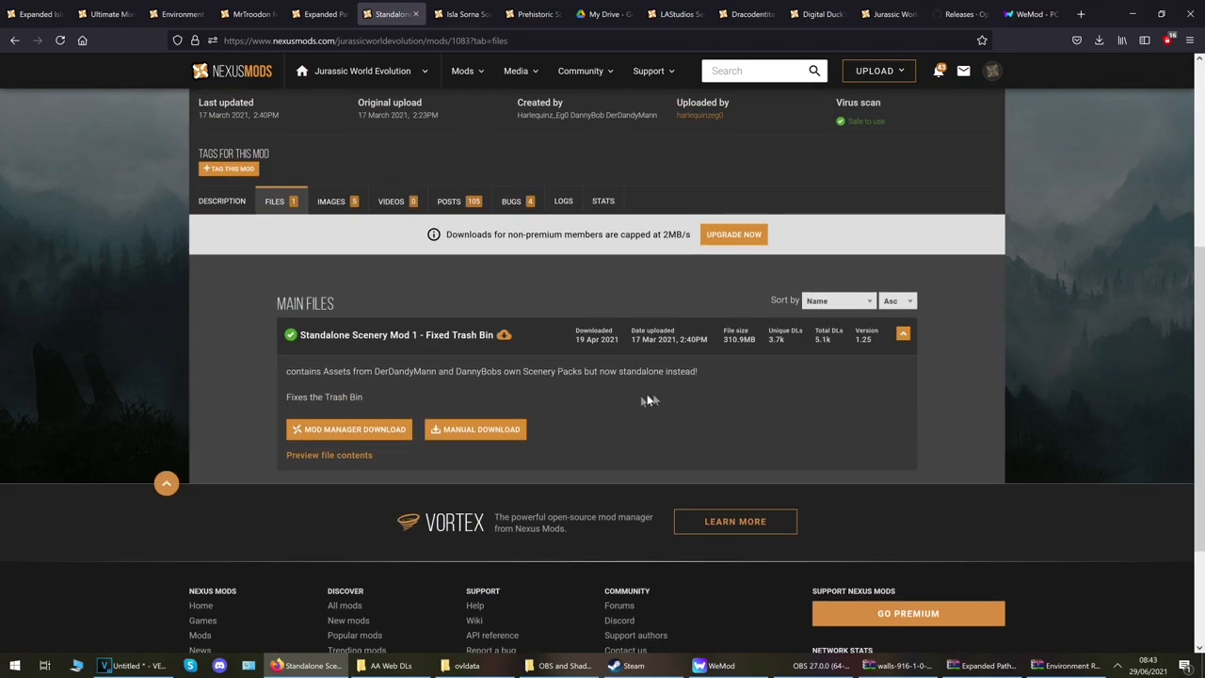
click(490, 439)
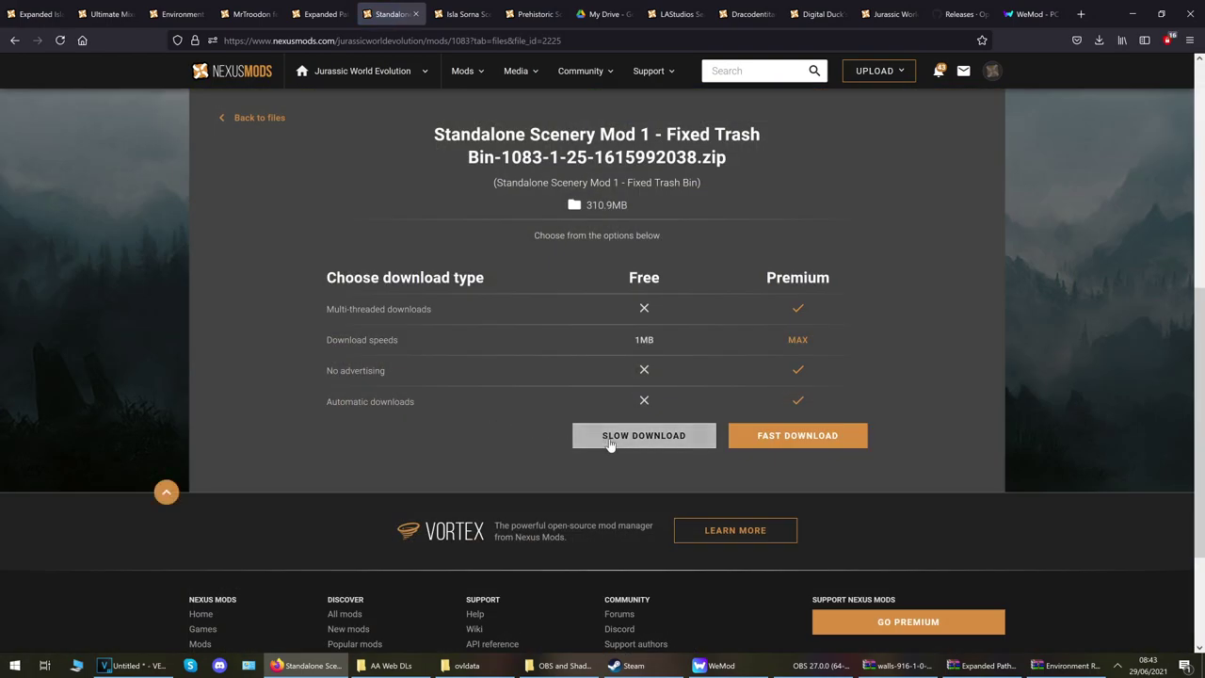
click(608, 444)
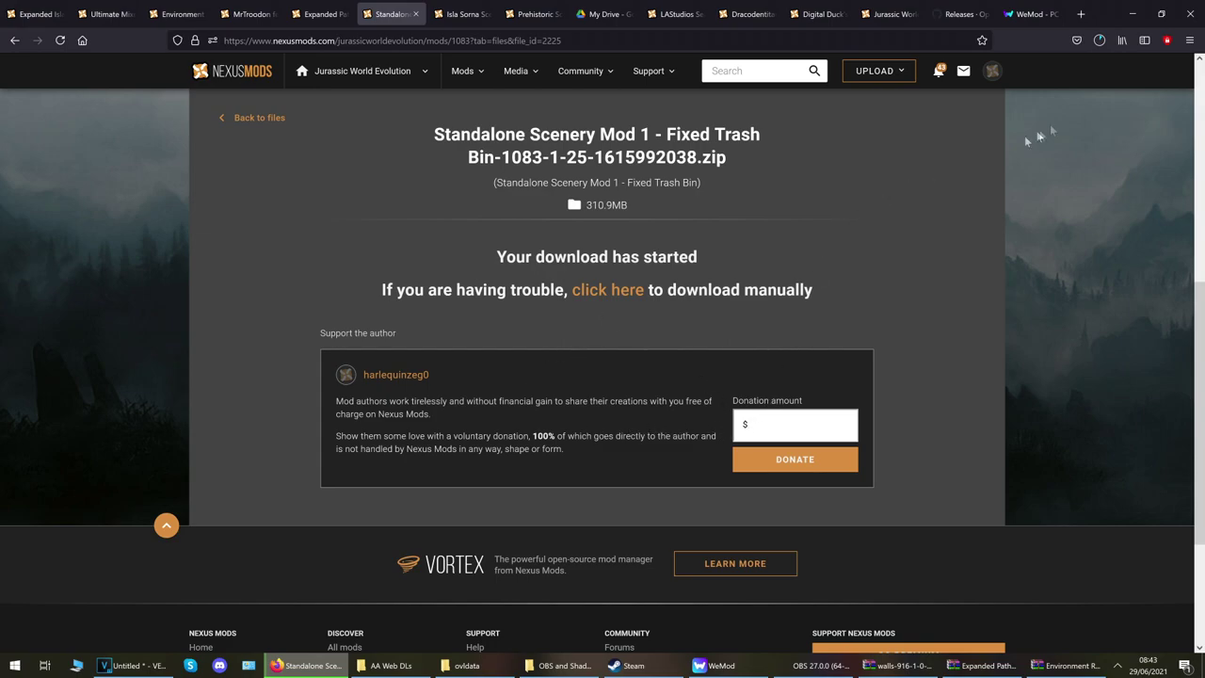
click(1098, 41)
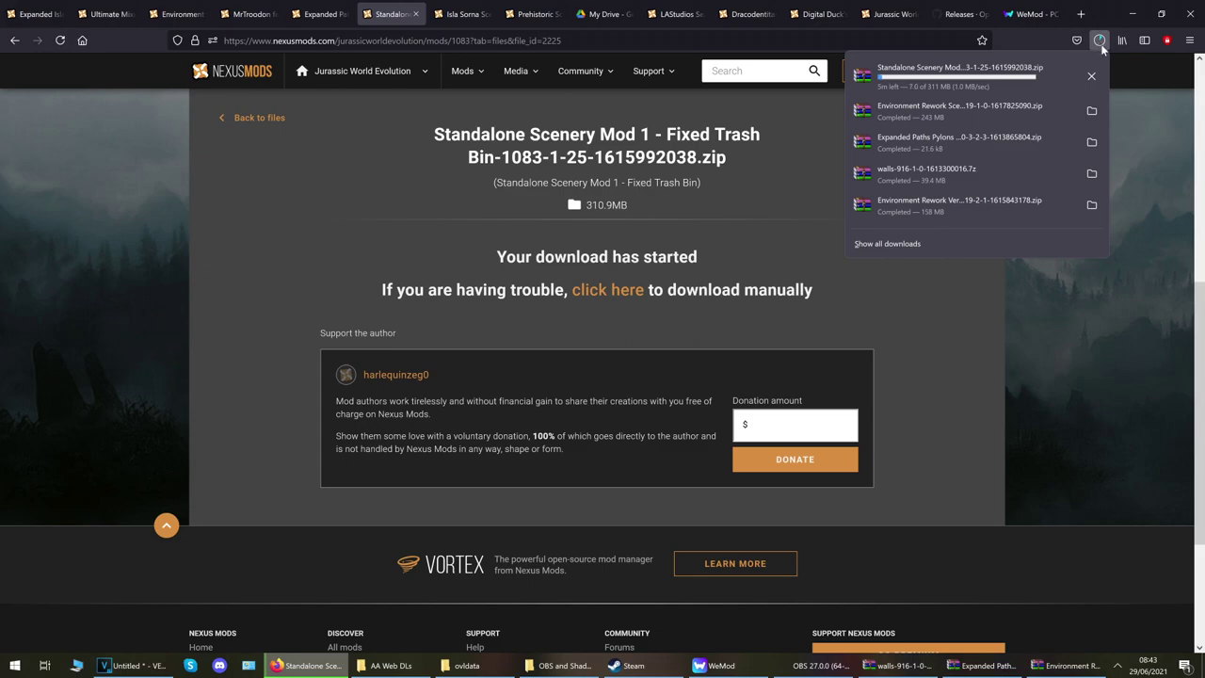
click(1100, 41)
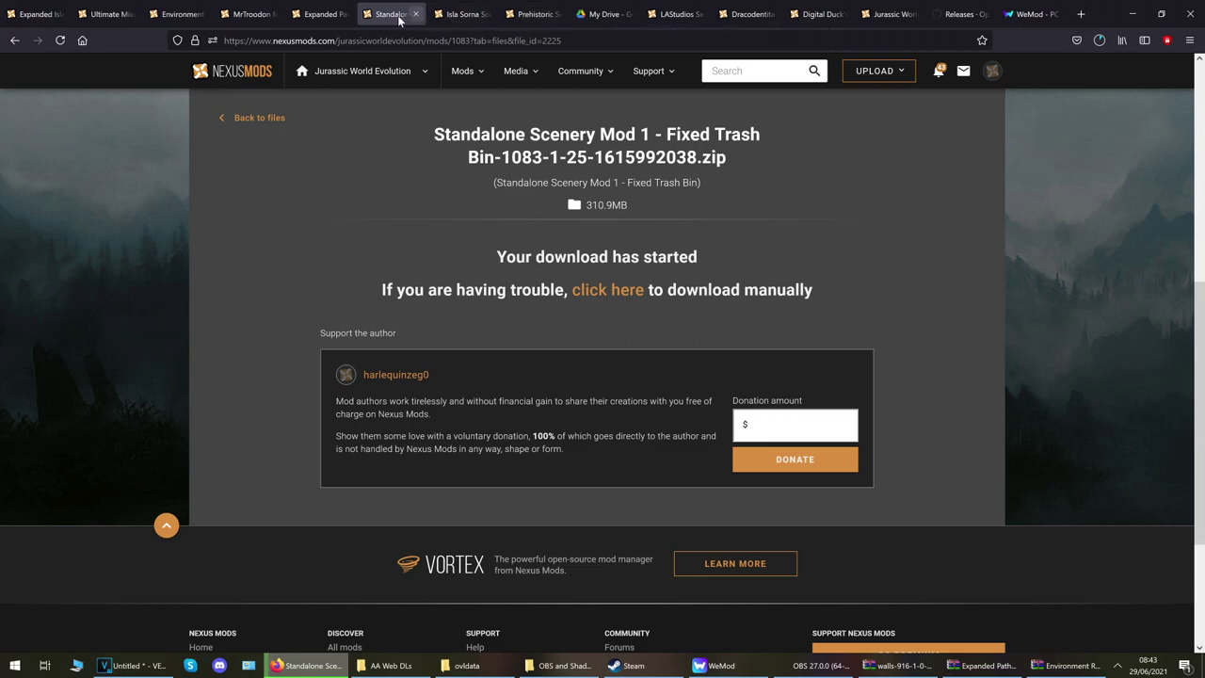
click(276, 120)
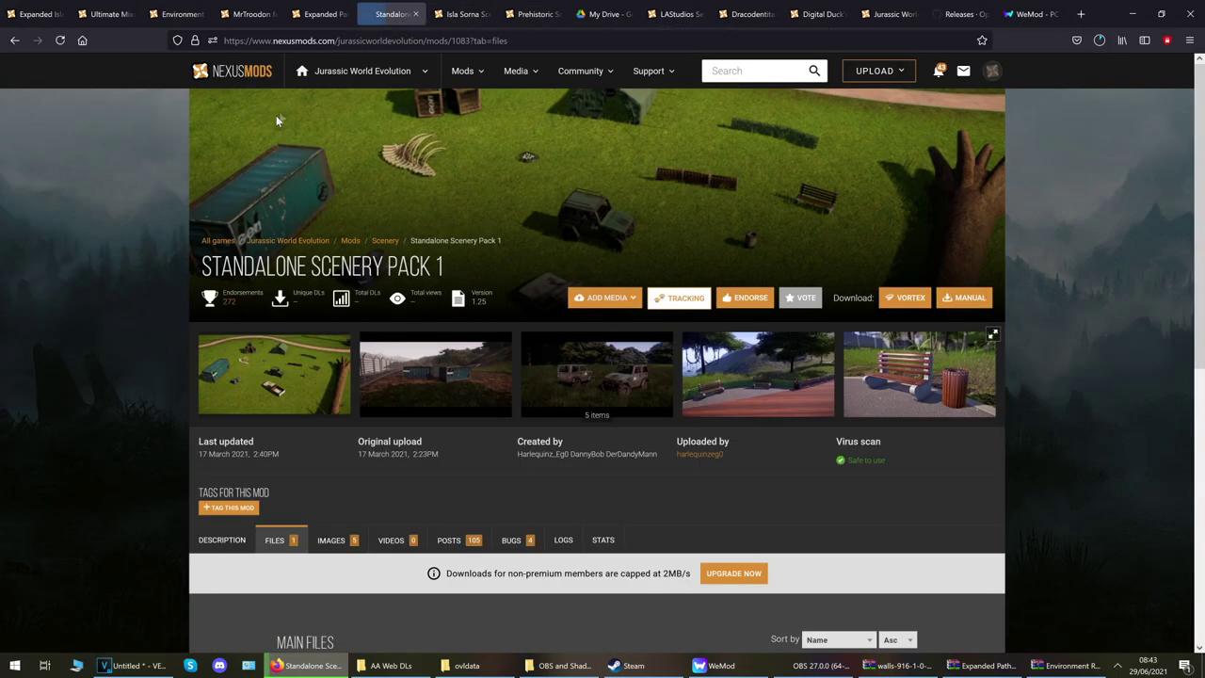
Manually download Isla Sorna Scenery Items Part 1 from its mod page using the slow download, and check its progress.
click(456, 11)
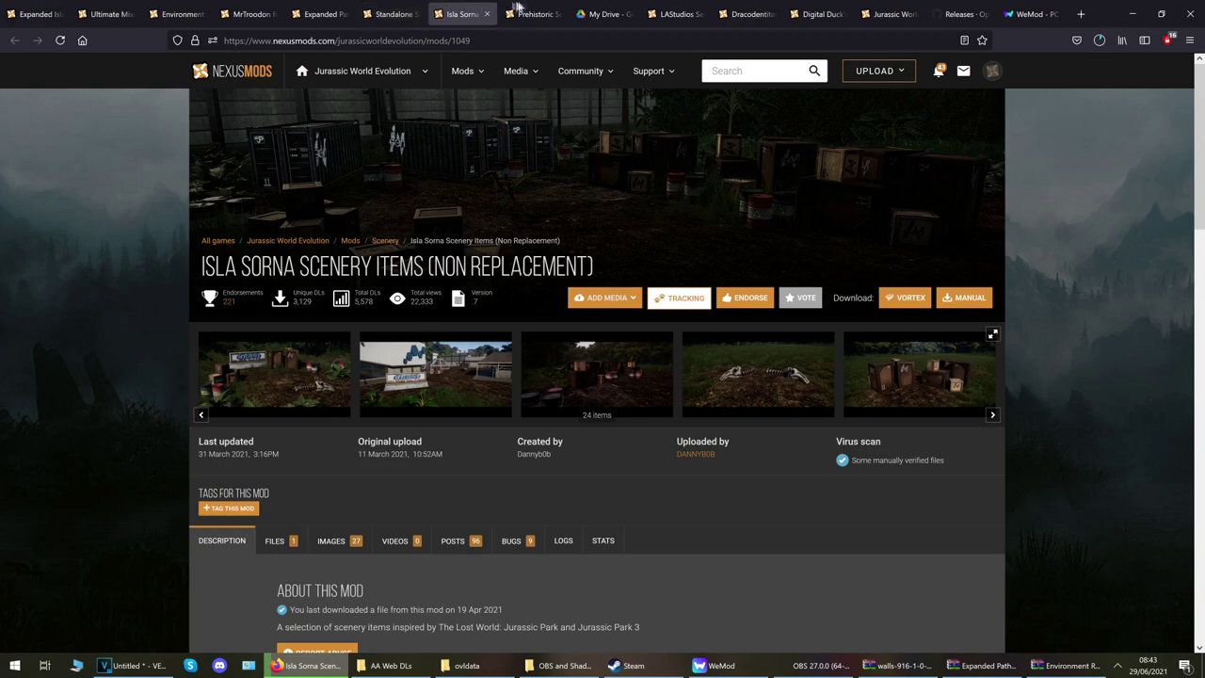
scroll(394, 363, down, 2)
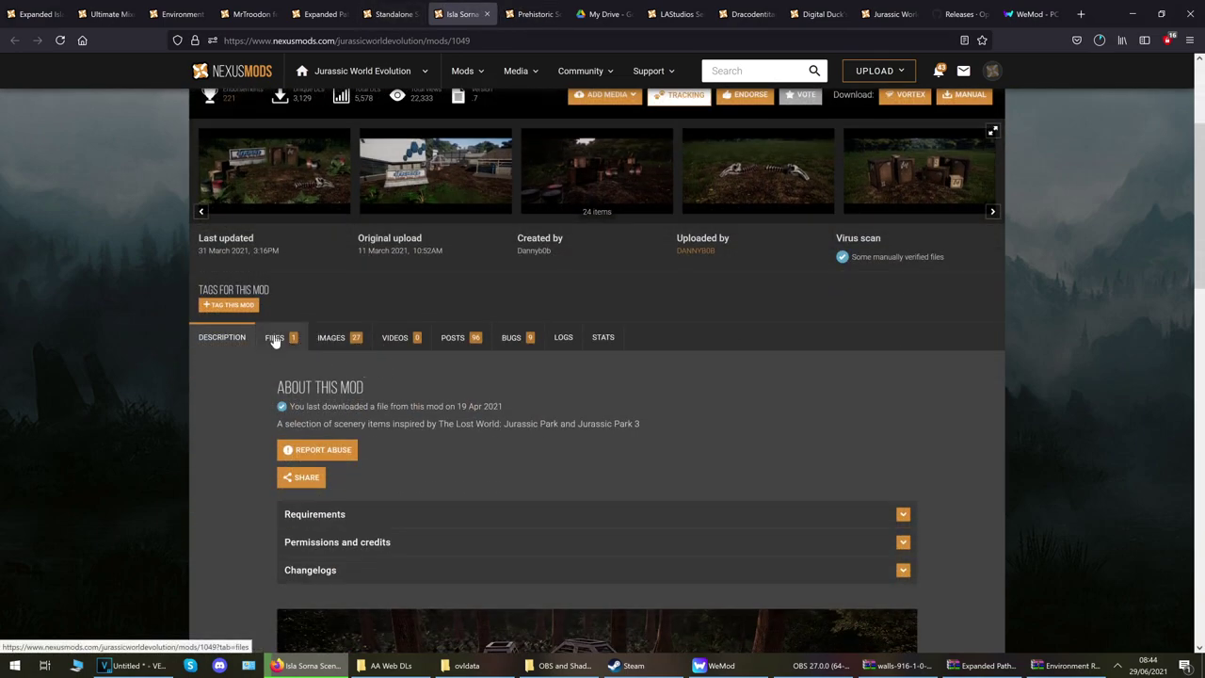
click(273, 339)
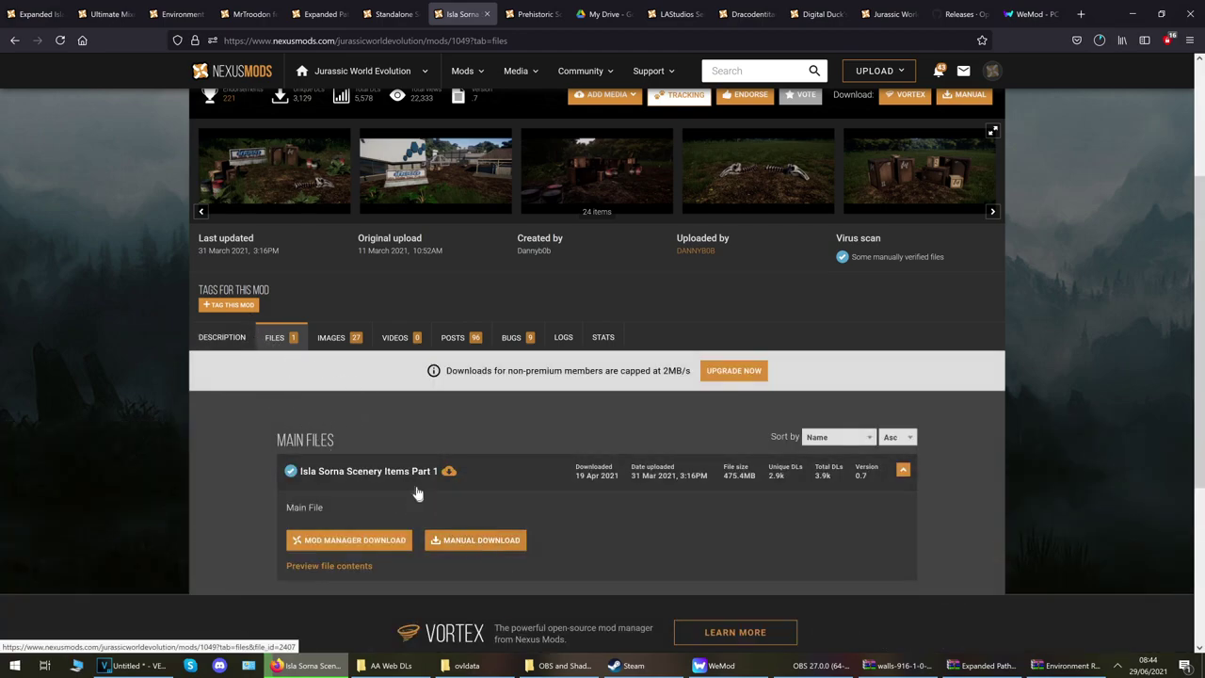
click(473, 548)
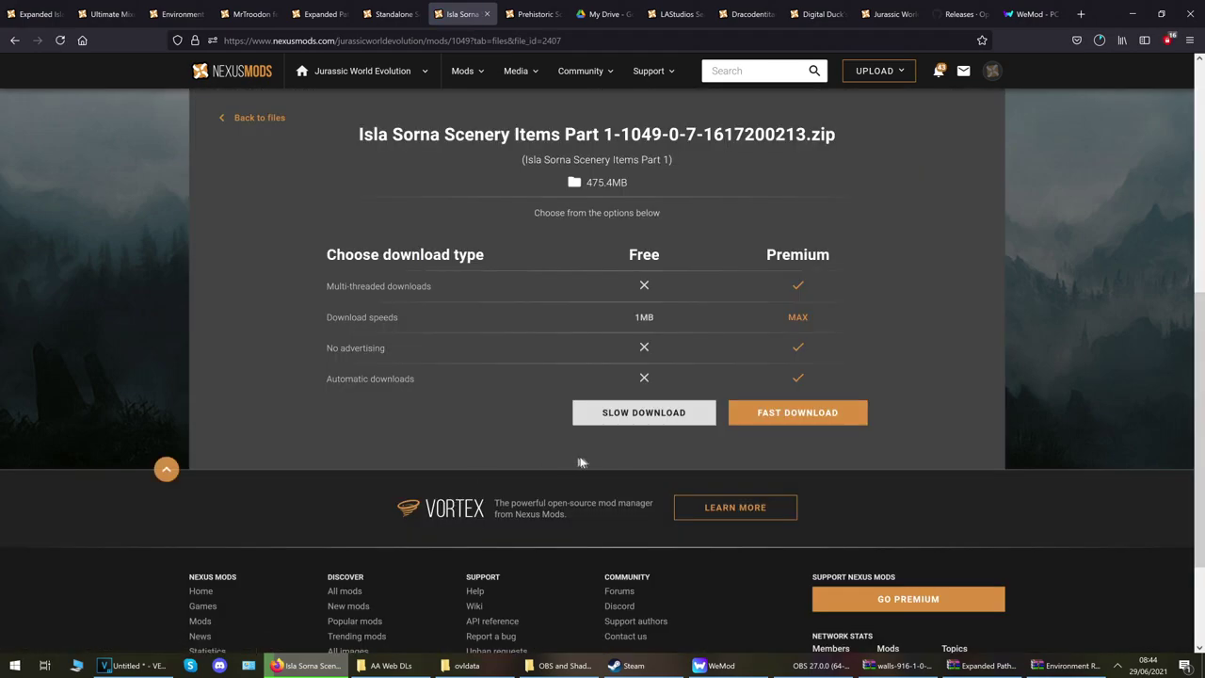
click(631, 419)
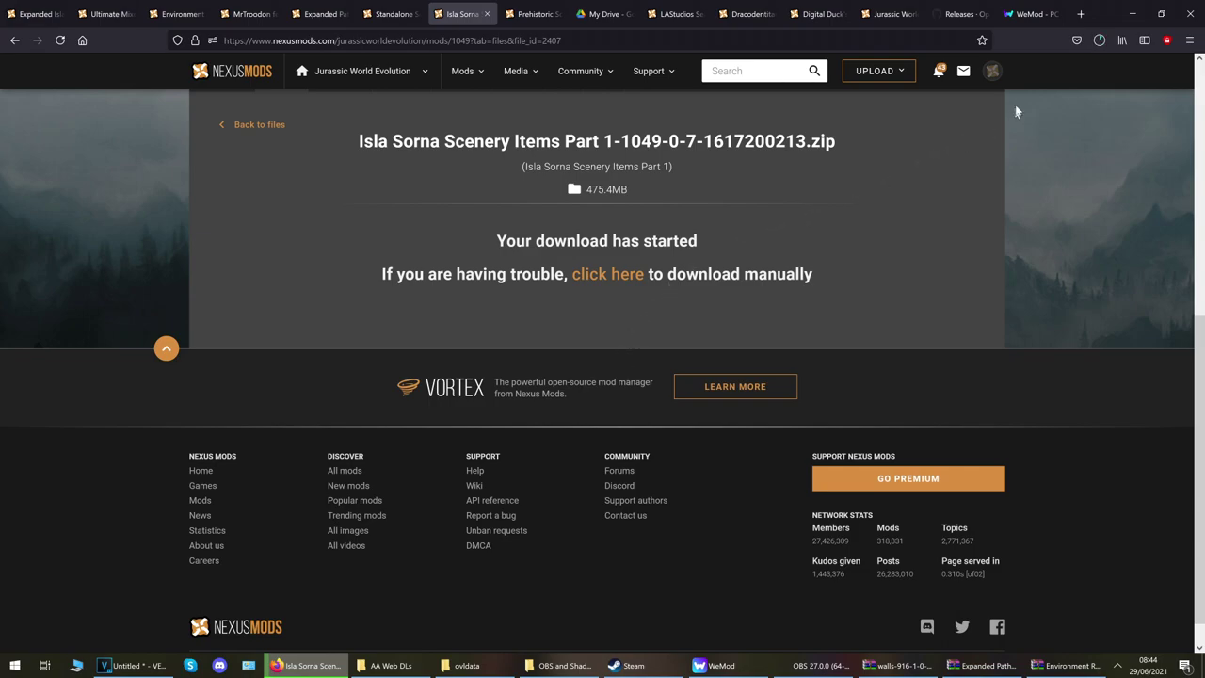
click(1098, 40)
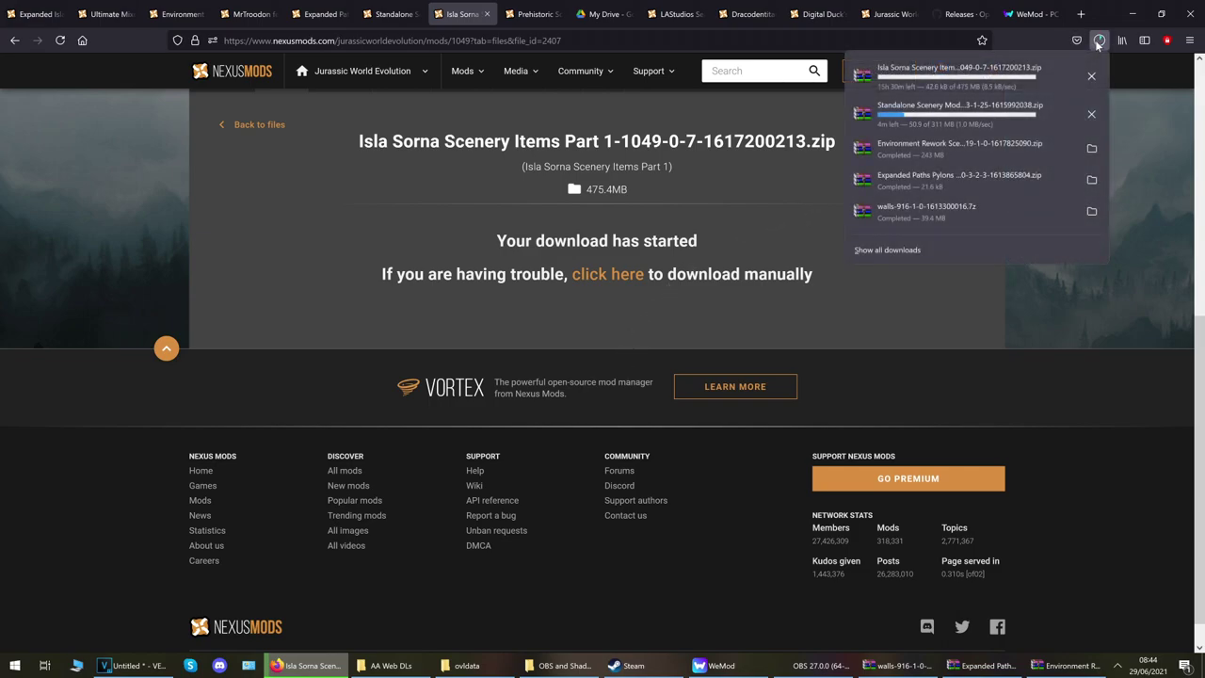
Manually download Prehistoric Foliage Part1 and 2 from the Prehistoric Scenery page using the slow download, and check the progress of the pending downloads.
click(534, 14)
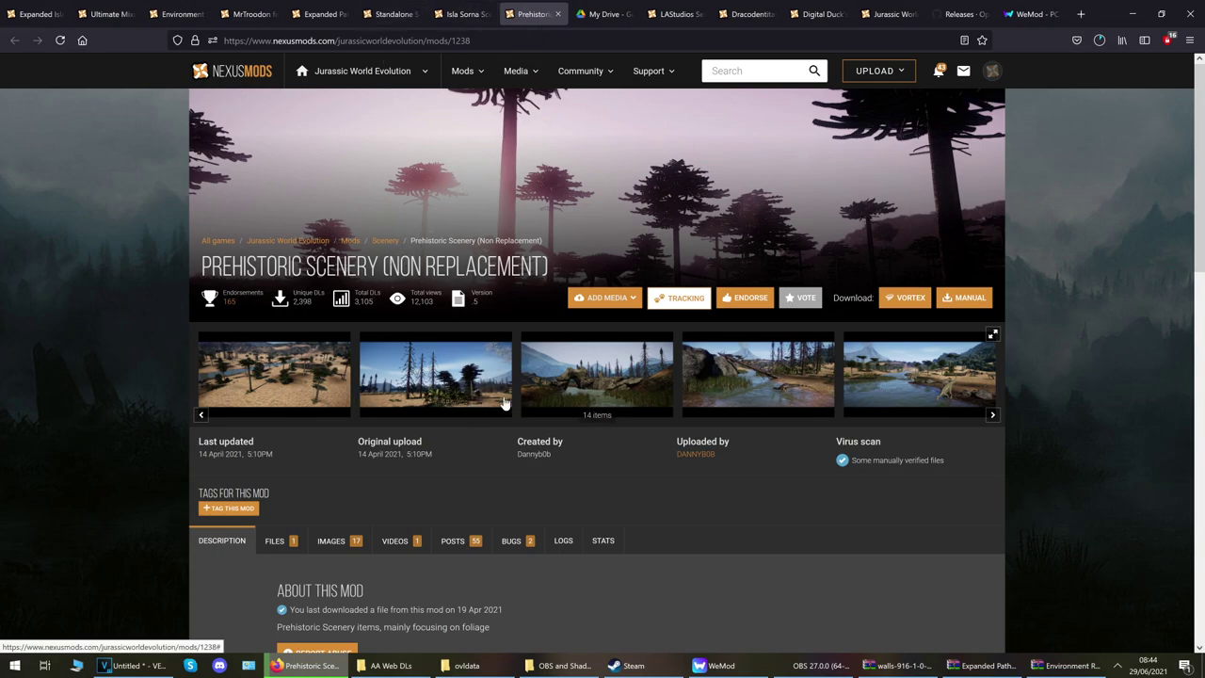
scroll(504, 403, down, 3)
click(274, 405)
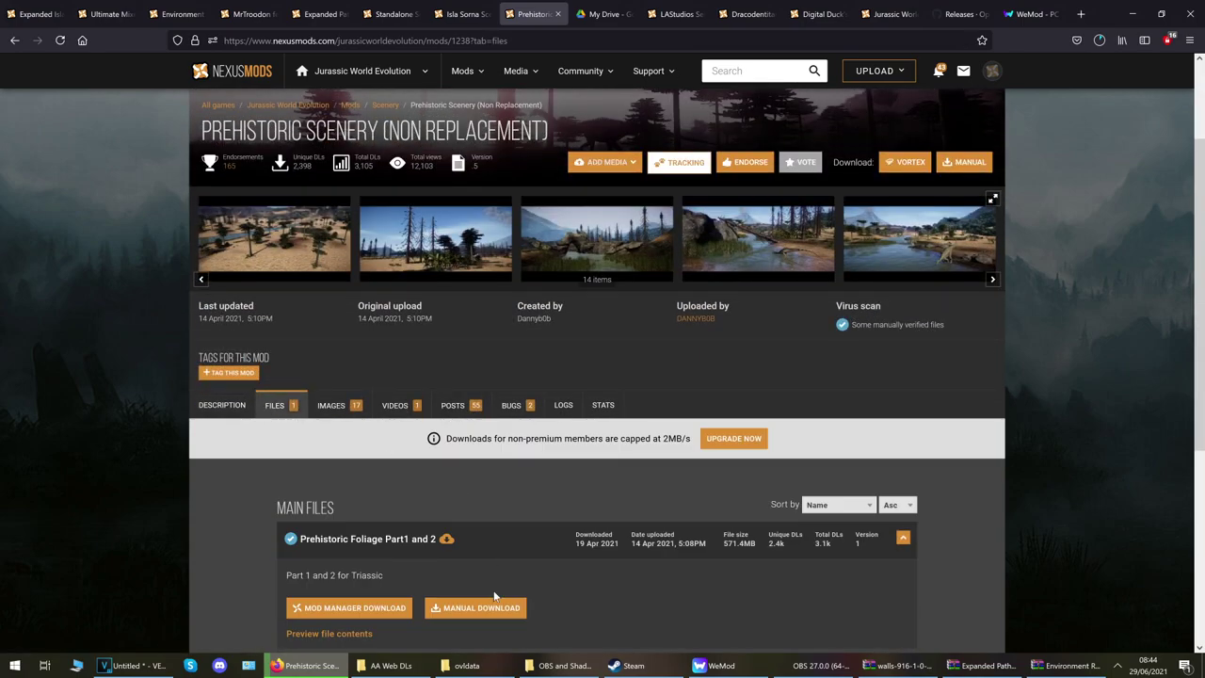
scroll(494, 595, down, 3)
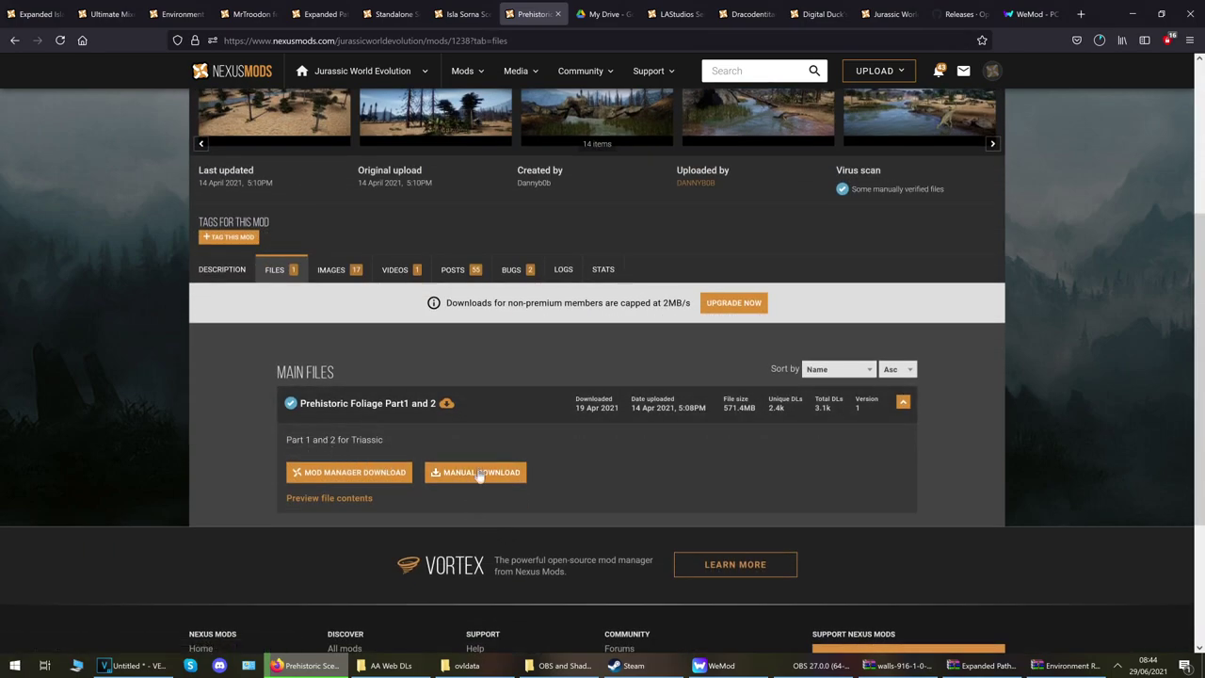
click(478, 473)
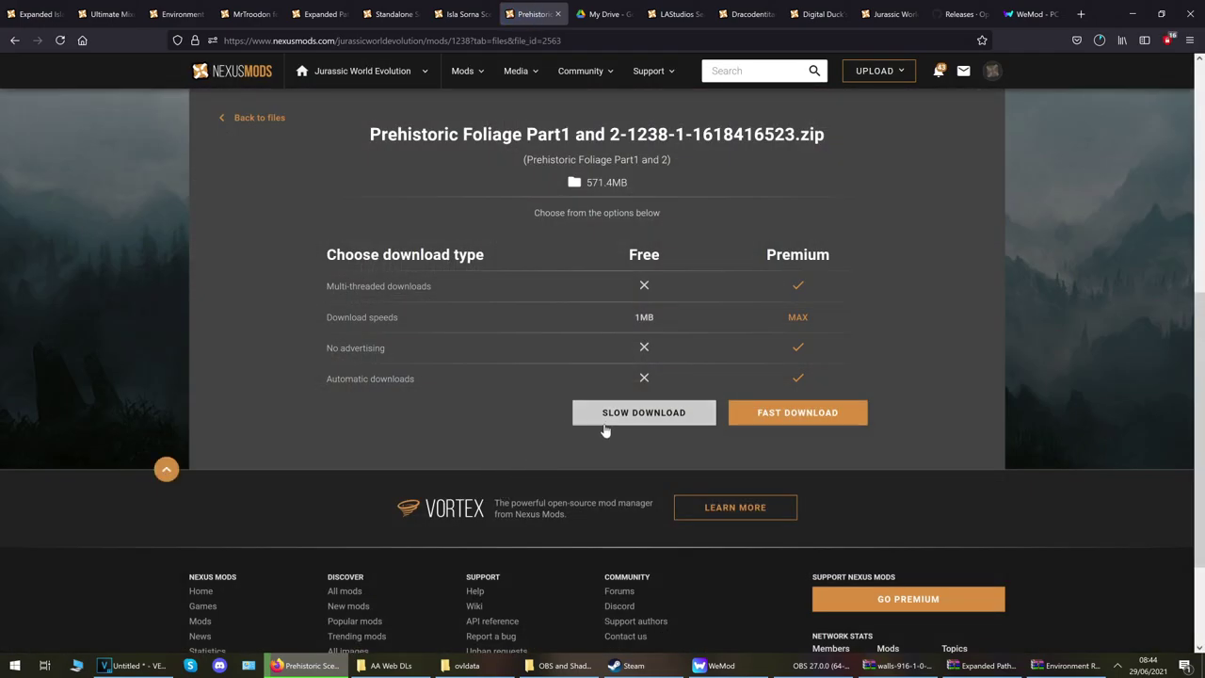
click(605, 419)
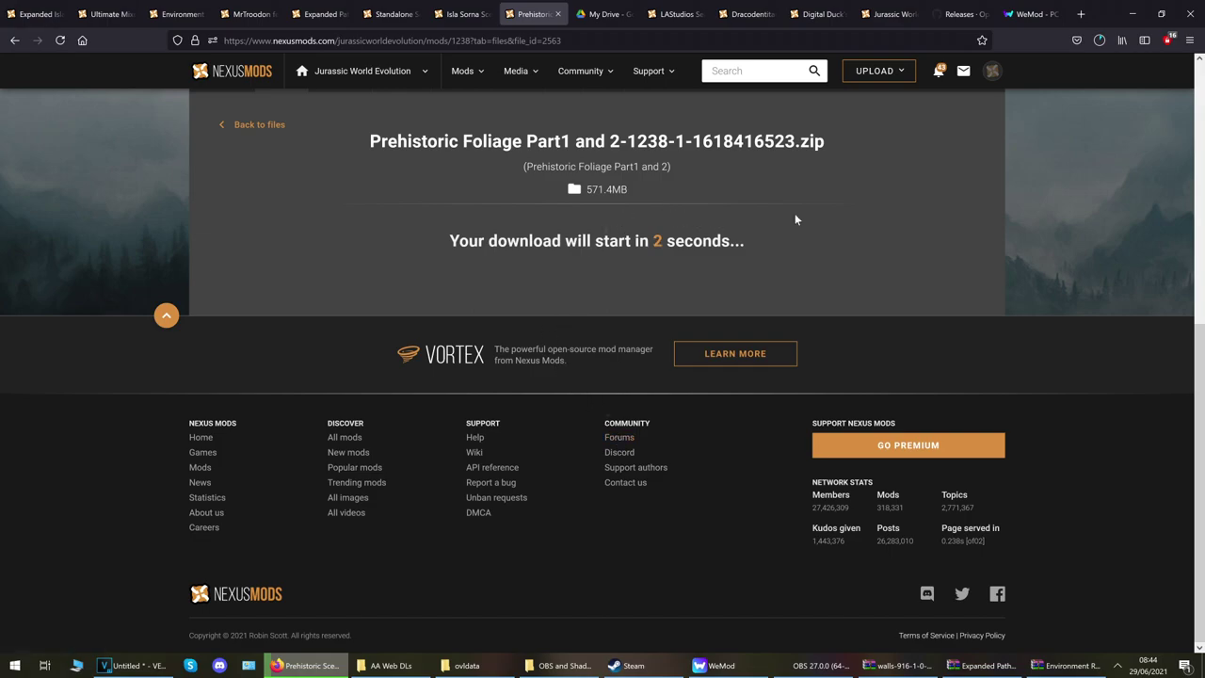
click(1100, 42)
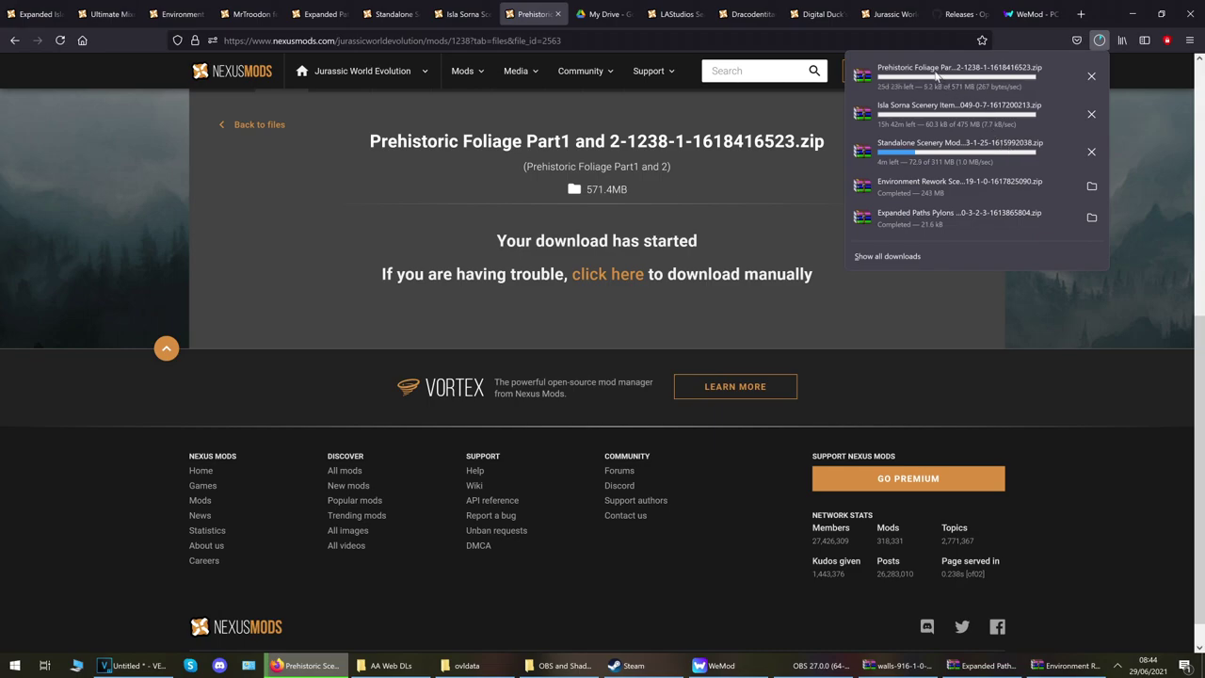
click(901, 317)
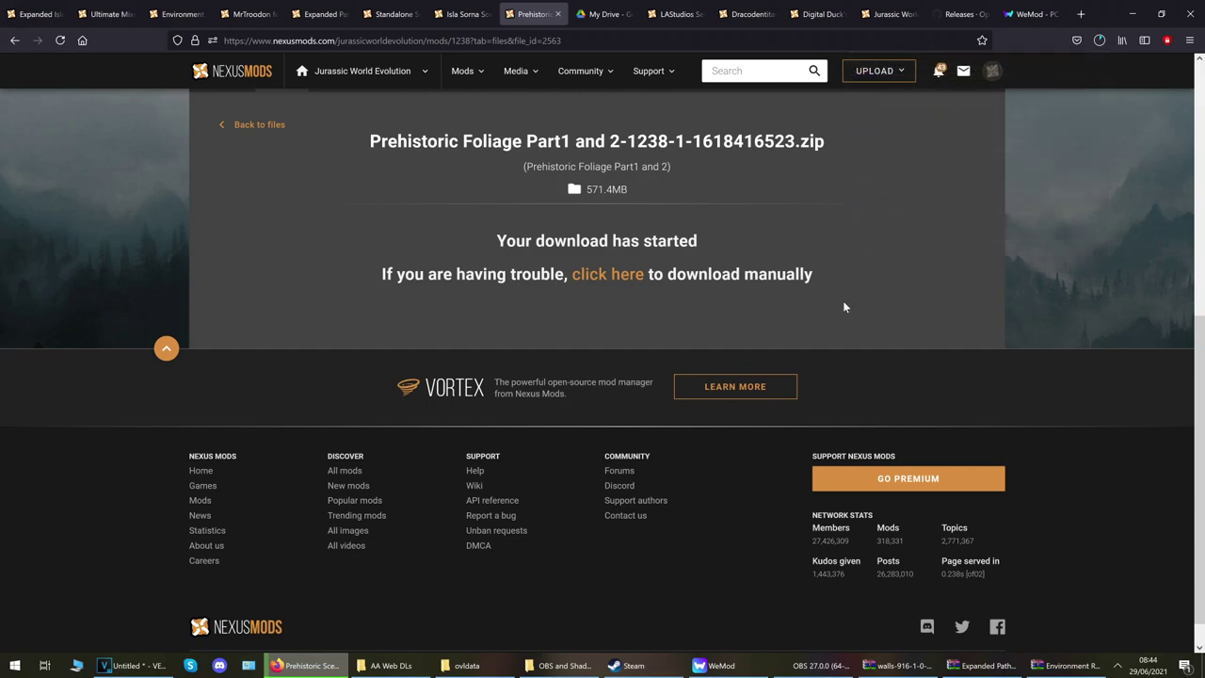
click(1099, 41)
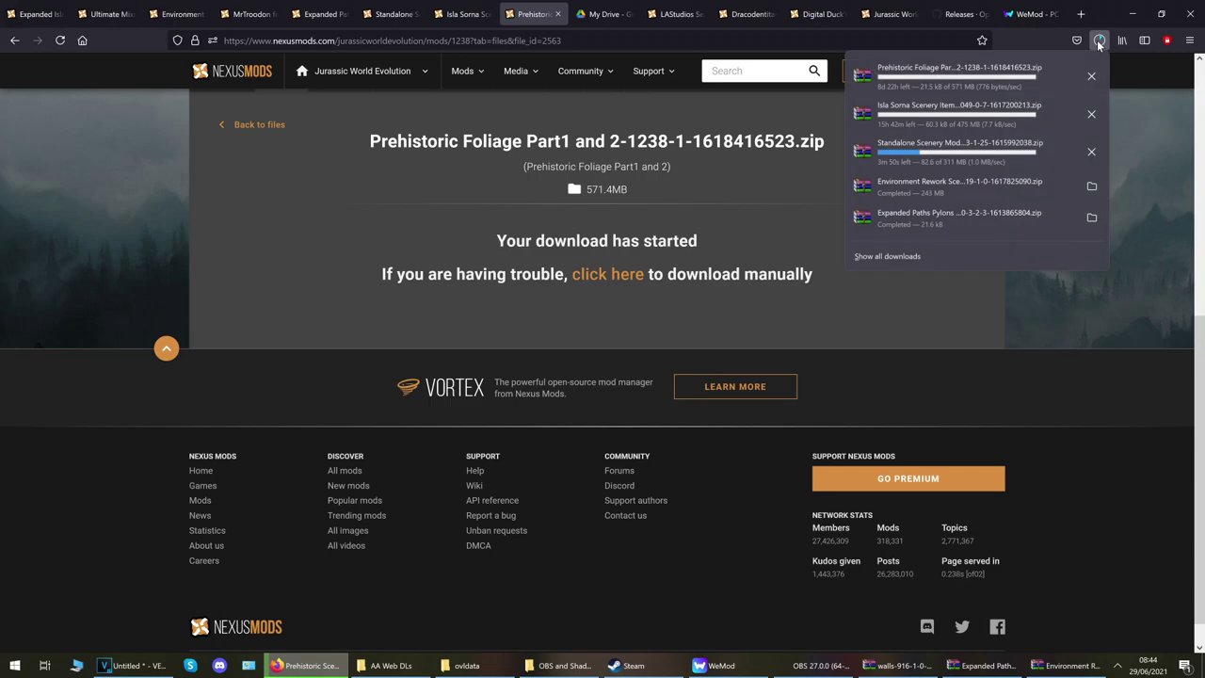
click(1099, 42)
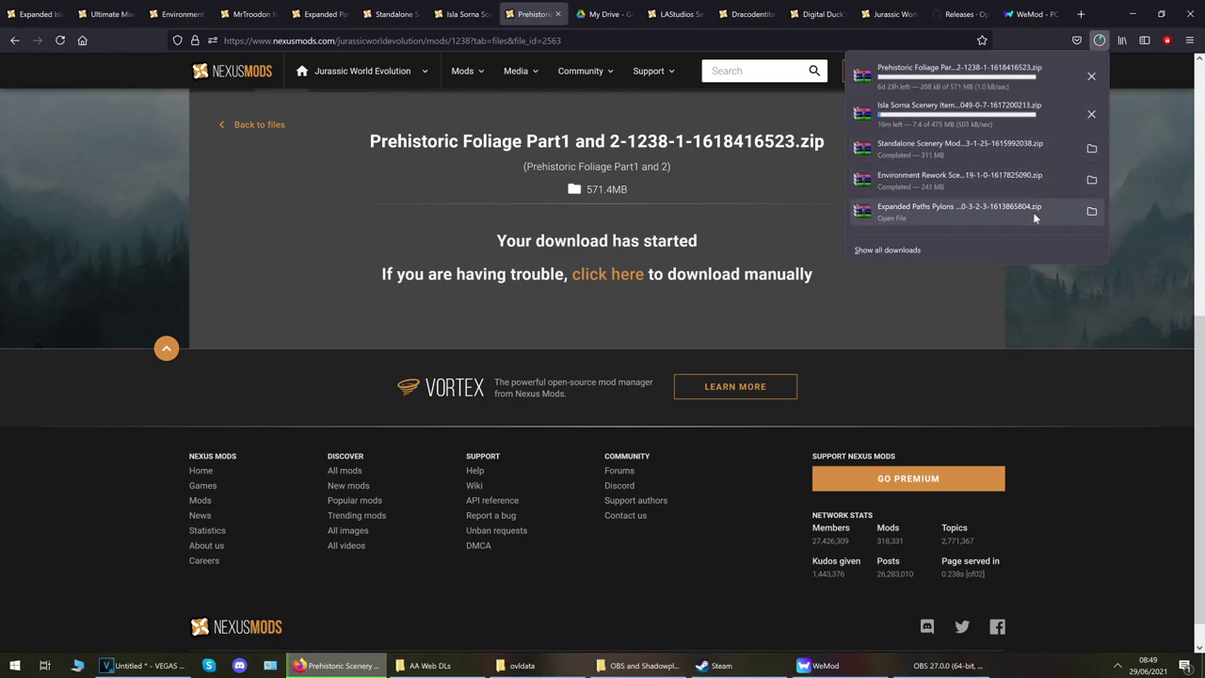
Open the downloaded Standalone Scenery Mod 1 - Fixed Trash Bin archive in WinRAR and inspect its LegoScenery1 folder.
click(929, 154)
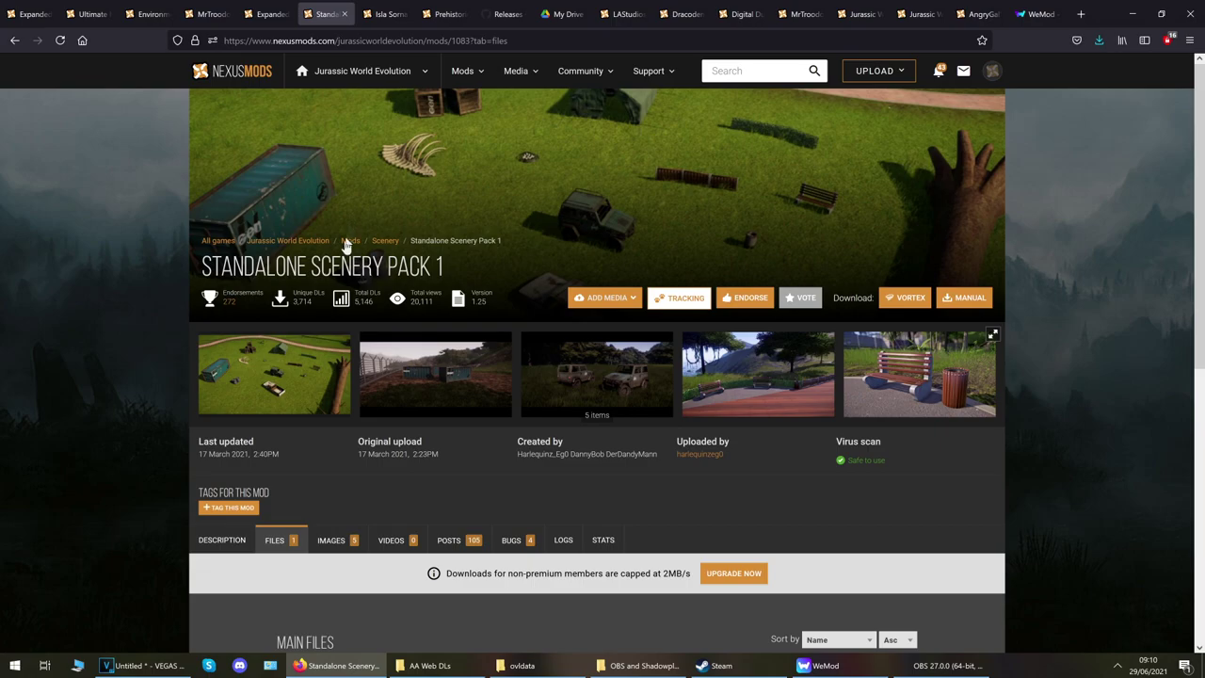
click(395, 20)
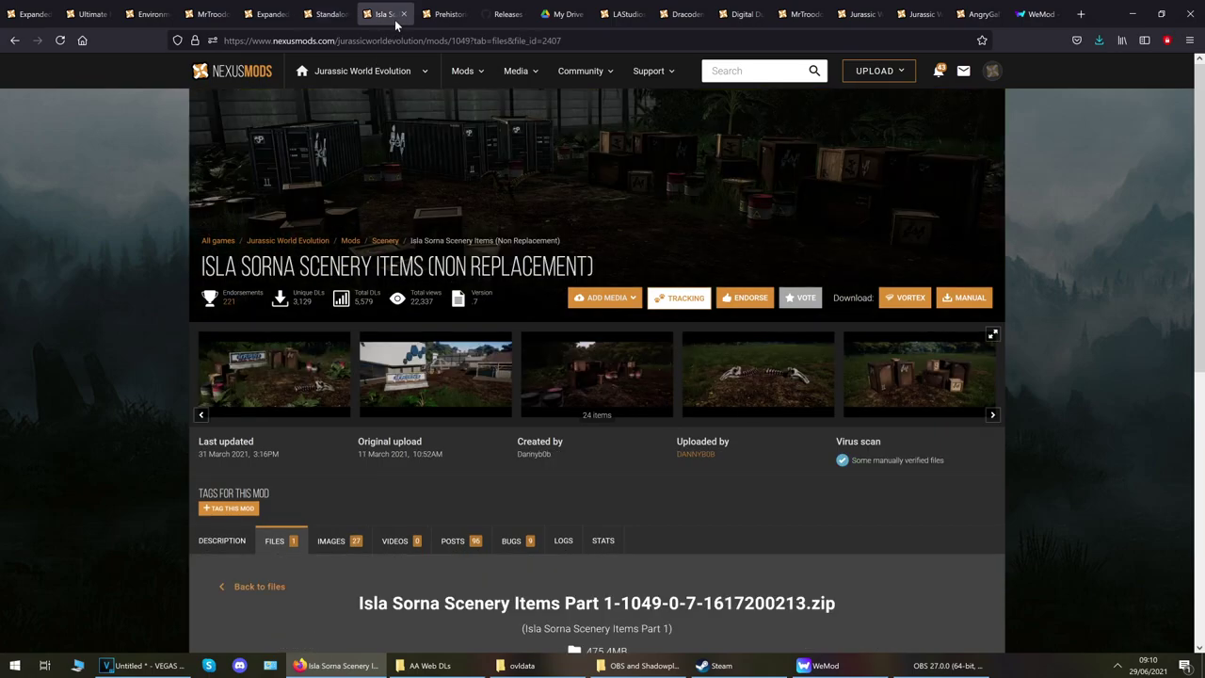
click(456, 8)
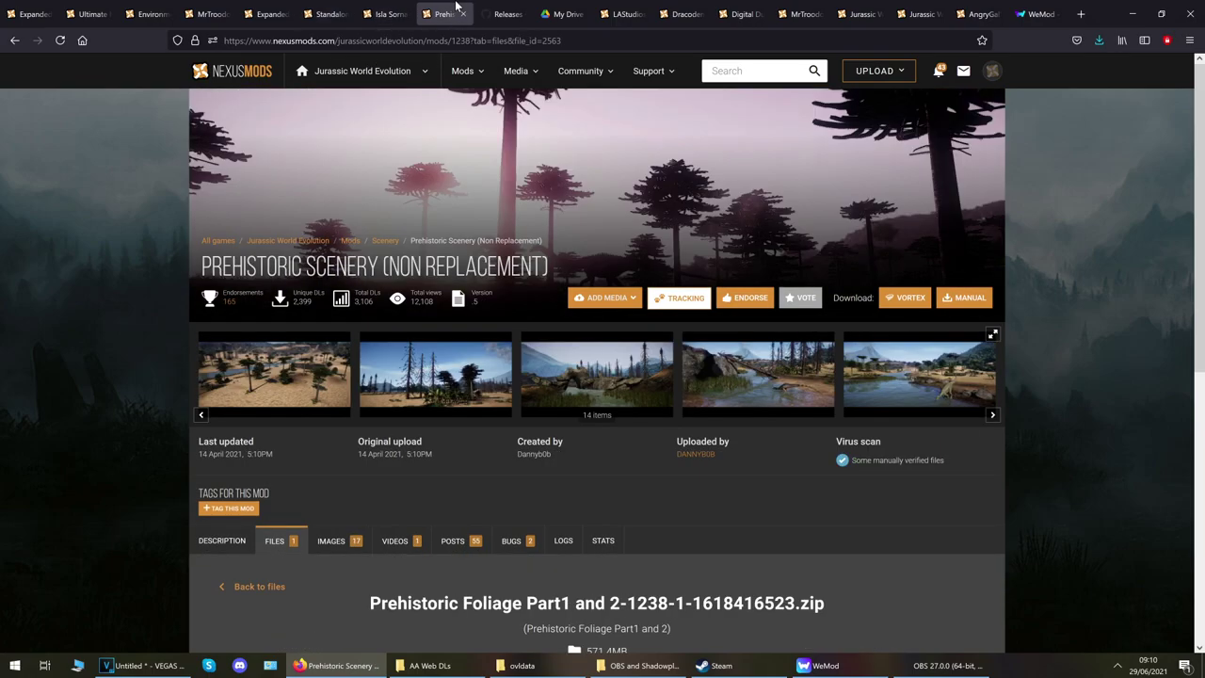
click(1098, 41)
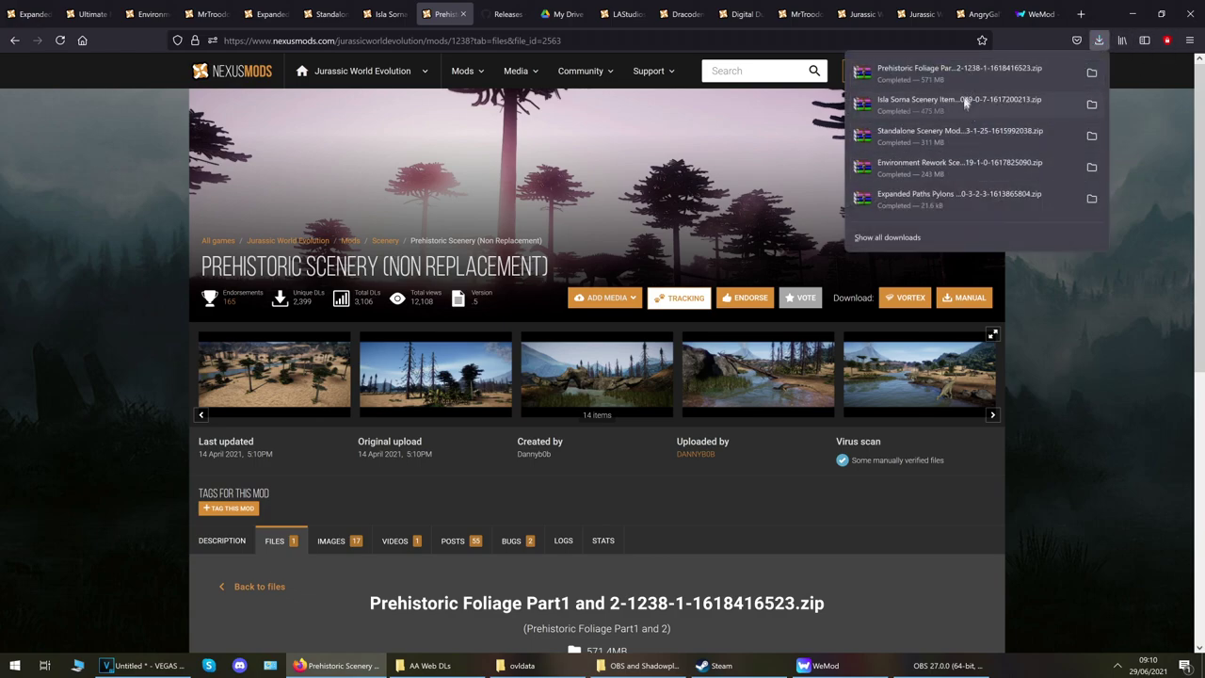
click(921, 138)
double_click(364, 389)
double_click(362, 378)
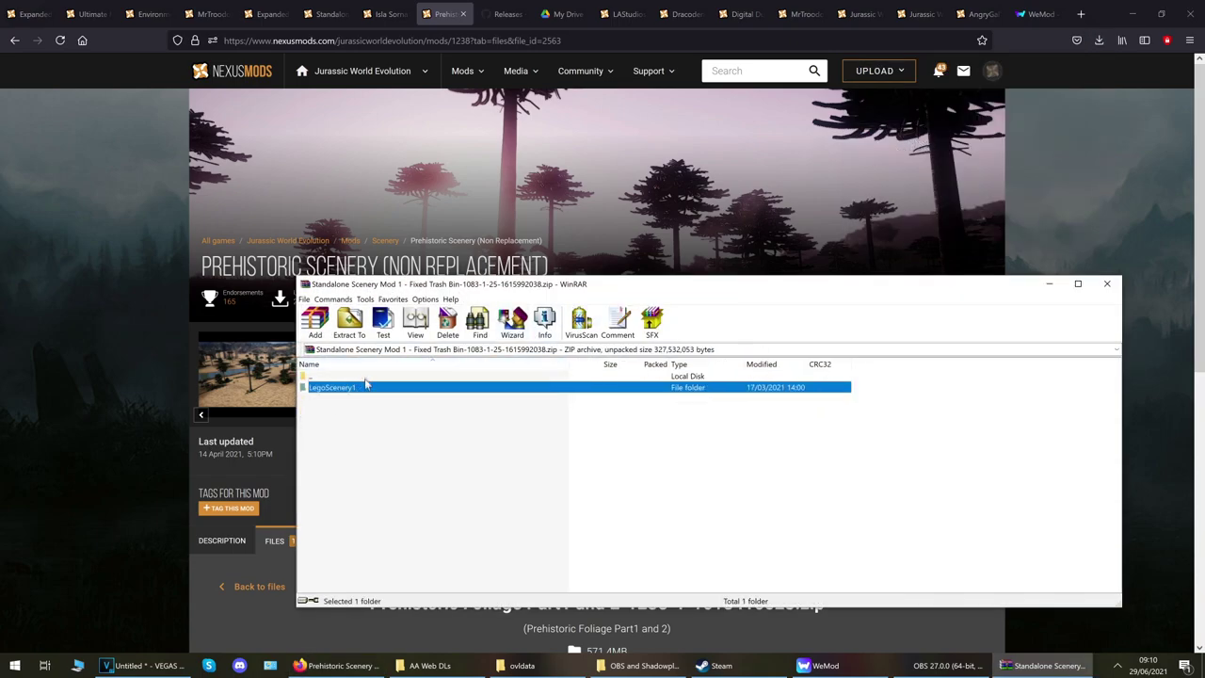
Extract the LegoScenery1 folder from the archive into the game's ovldata folder and close the archive.
click(521, 665)
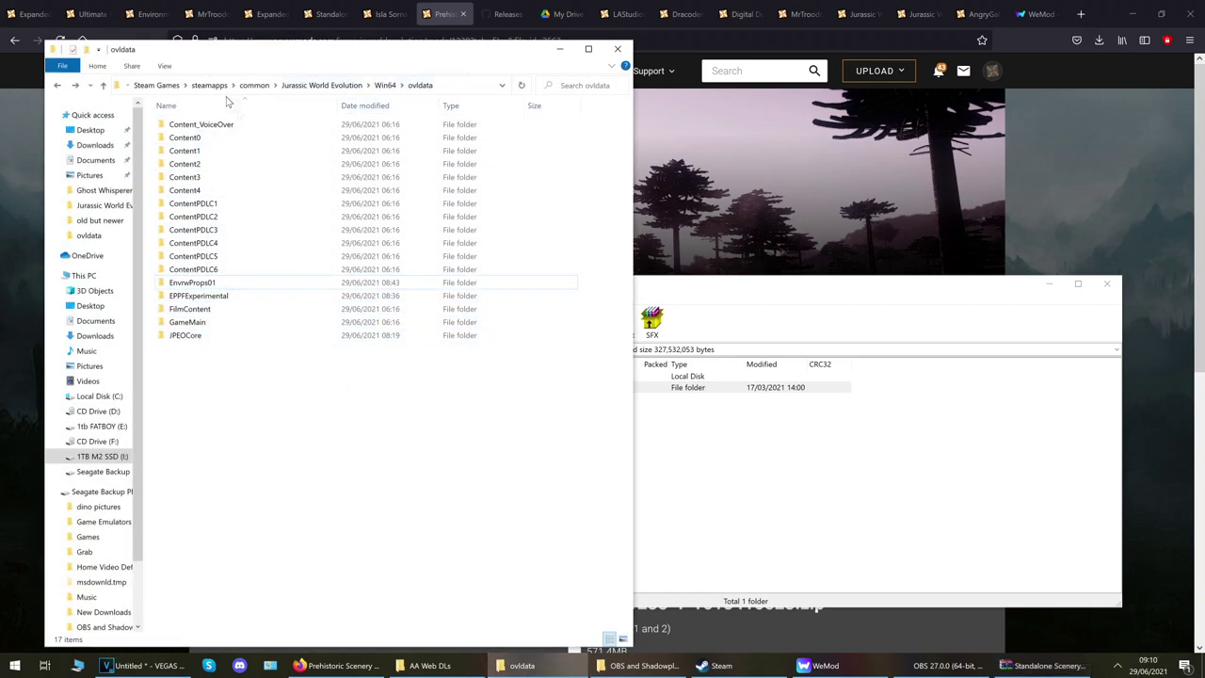
click(734, 296)
drag(368, 391, 248, 399)
click(1109, 285)
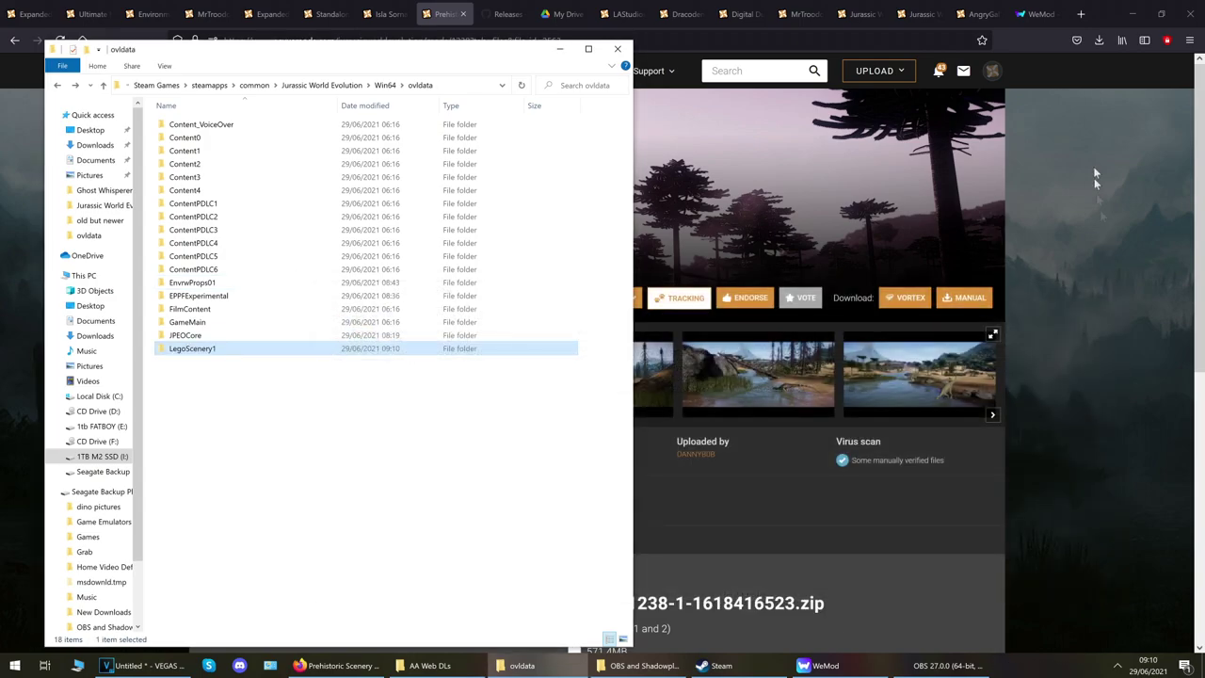
Open the downloaded Isla Sorna Scenery Items Part 1 archive in WinRAR and inspect its SornaProps01 folder.
click(1099, 40)
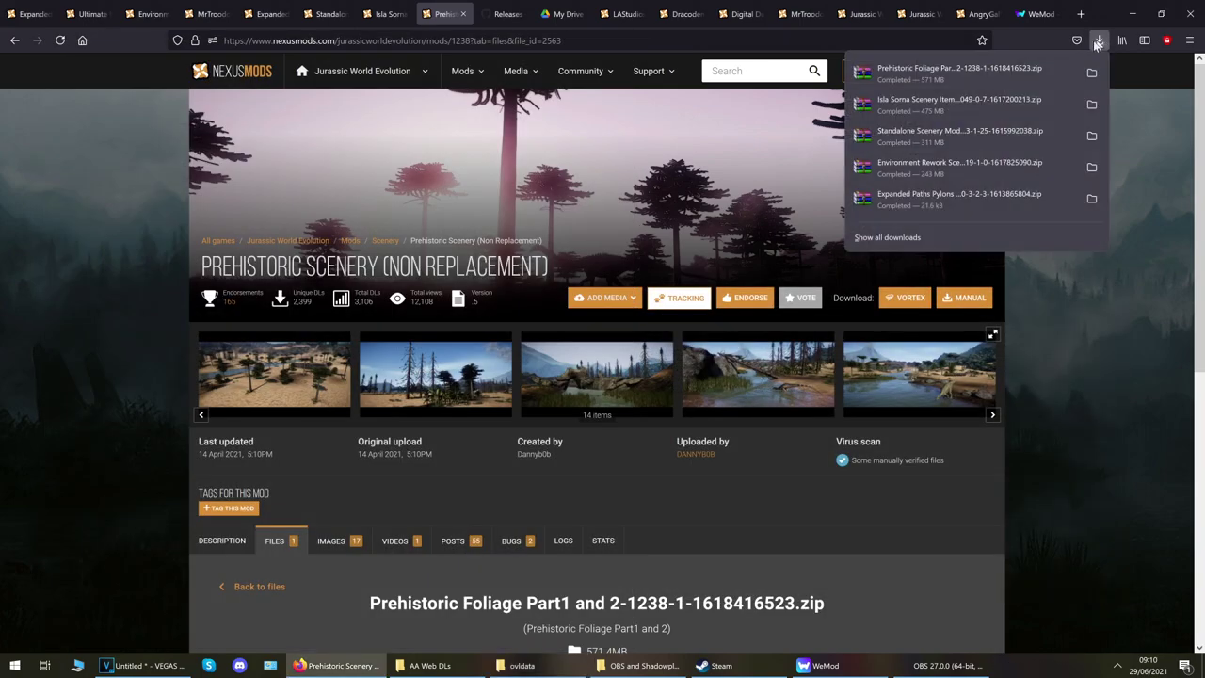
click(923, 106)
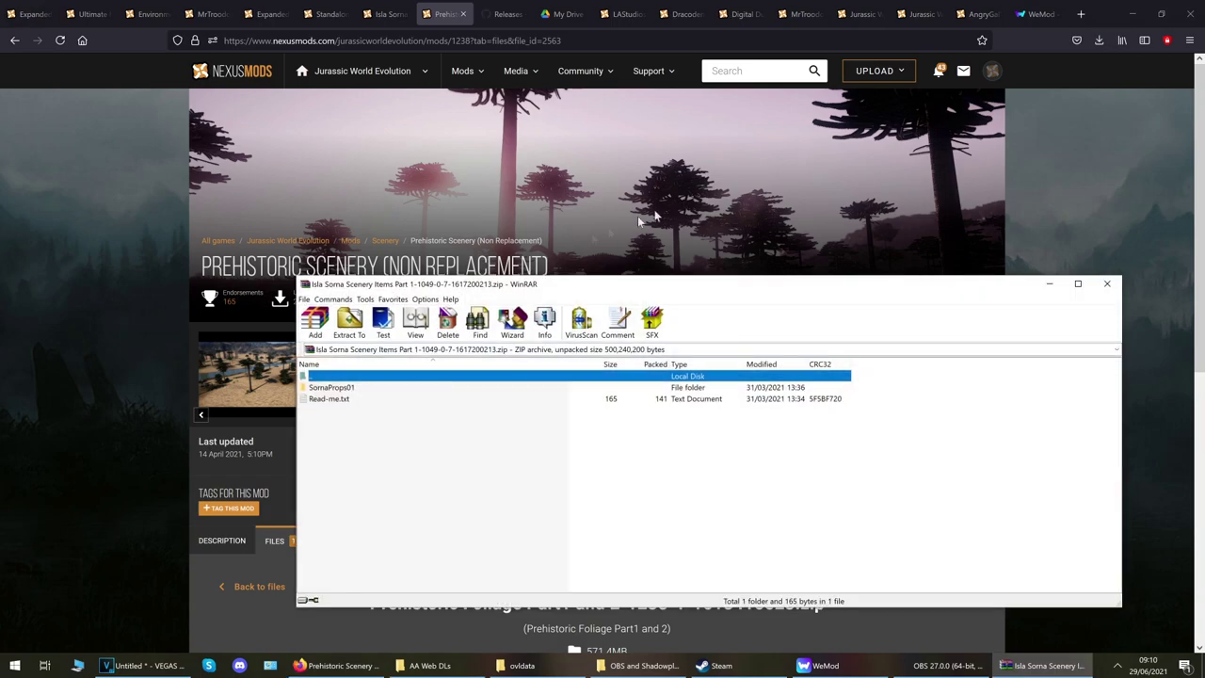
click(349, 388)
double_click(349, 388)
double_click(351, 375)
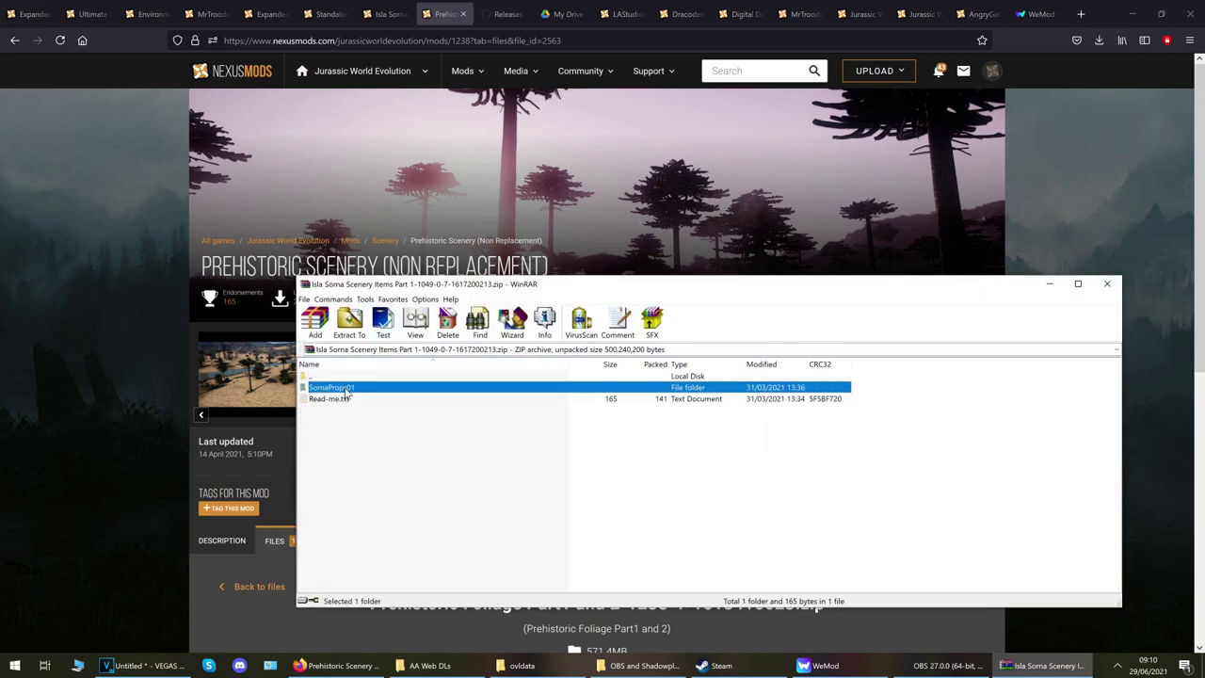
Extract the SornaProps01 folder from the archive into the game's ovldata folder.
click(520, 666)
click(694, 463)
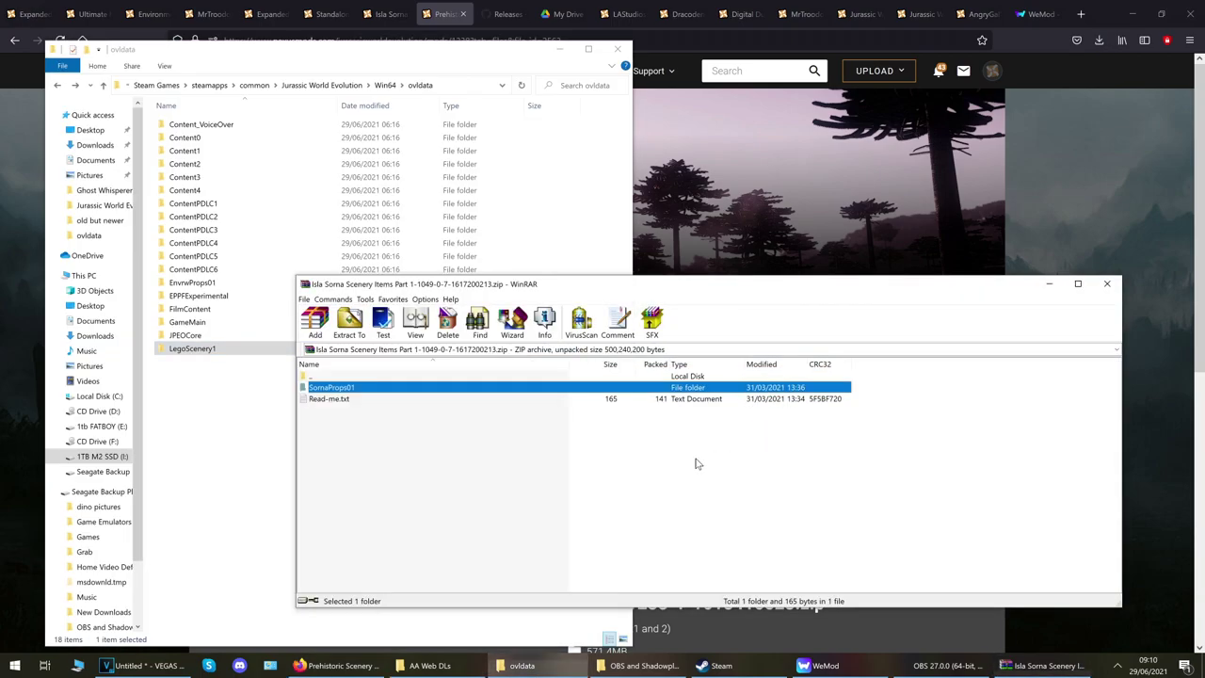
drag(373, 393, 233, 414)
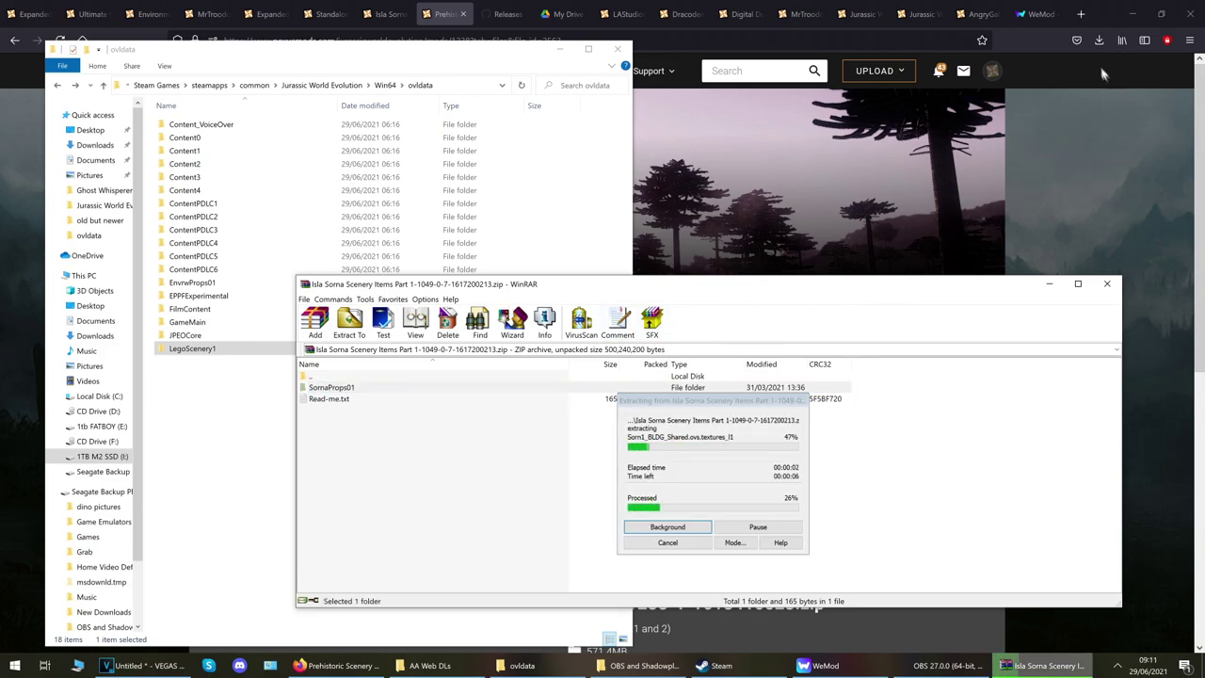
Extract TrisnProps01 and TrisnProps02 from the downloaded Prehistoric Foliage Part1 and 2 archive into the ovldata folder, and close both open archives.
click(1100, 41)
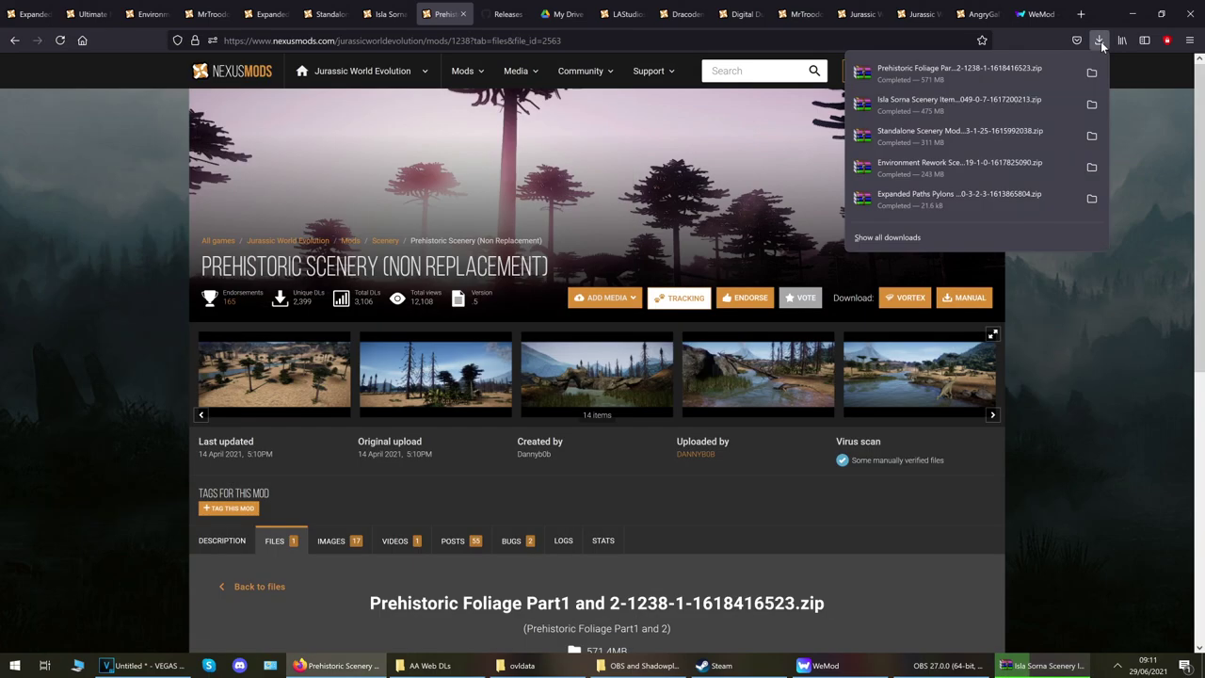
click(944, 75)
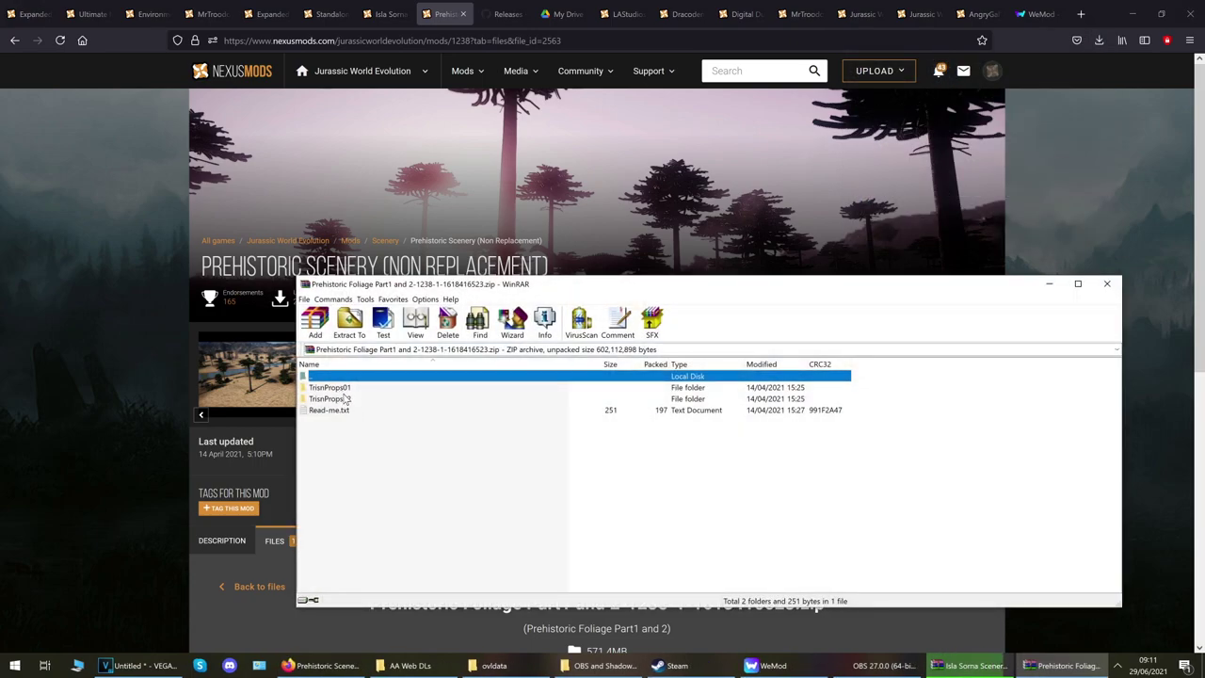
click(494, 666)
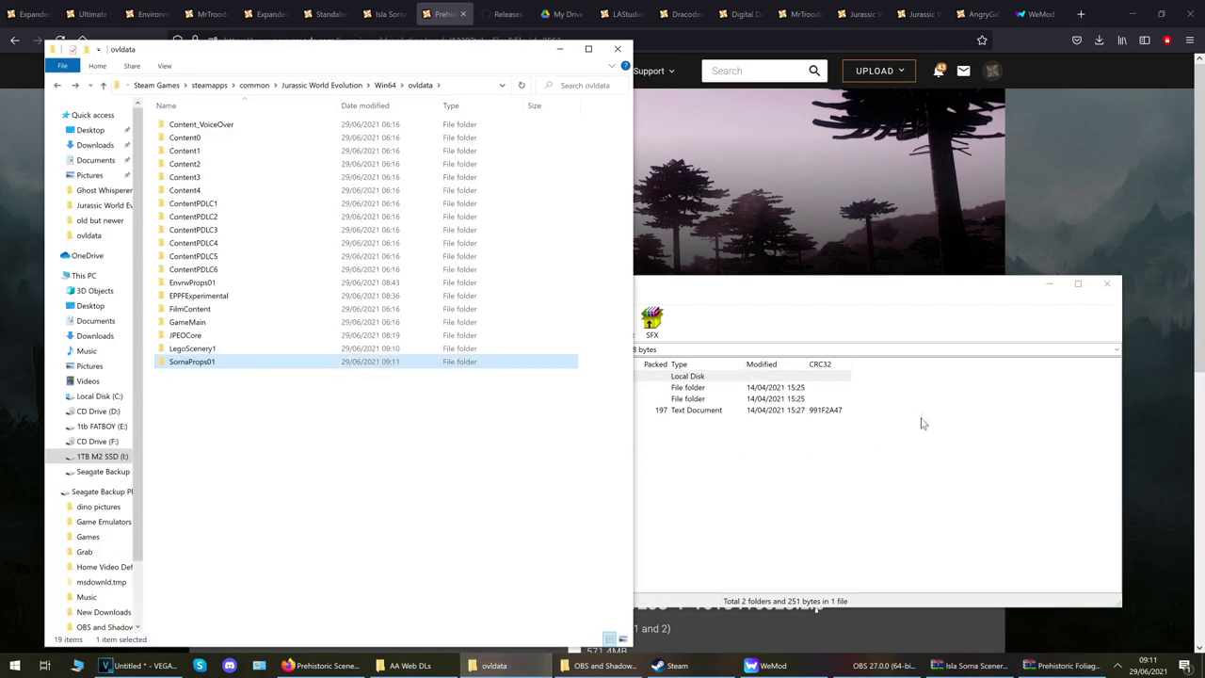
click(892, 389)
drag(893, 390, 215, 419)
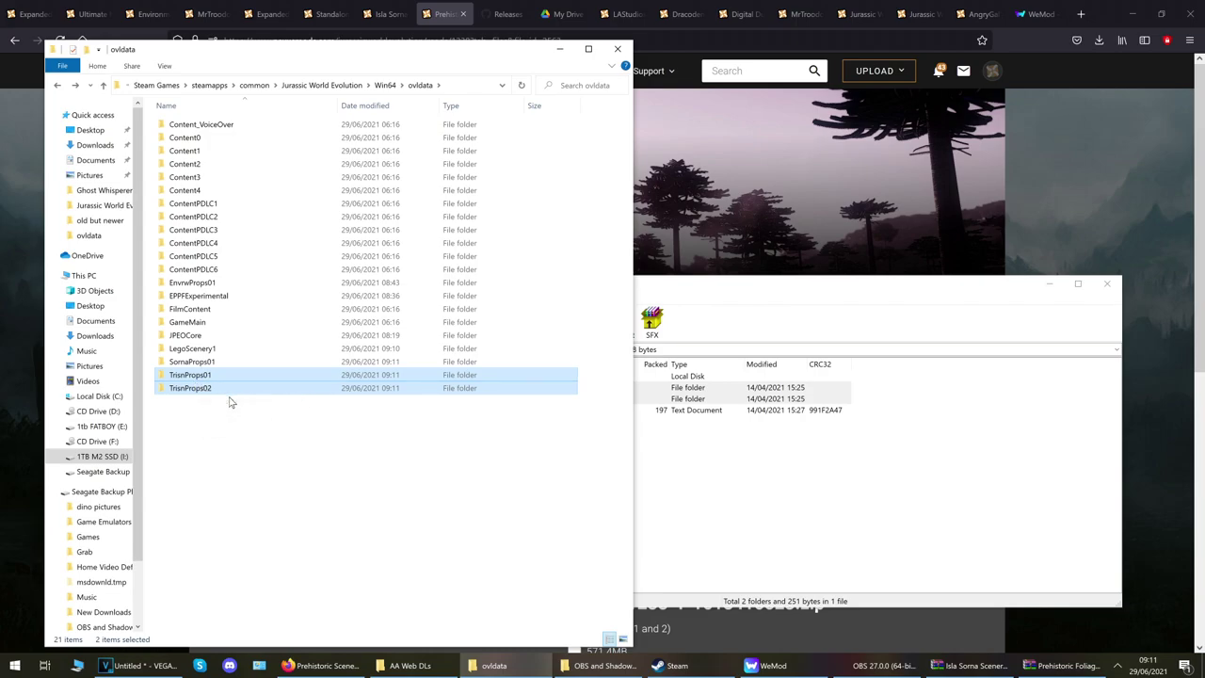
click(686, 463)
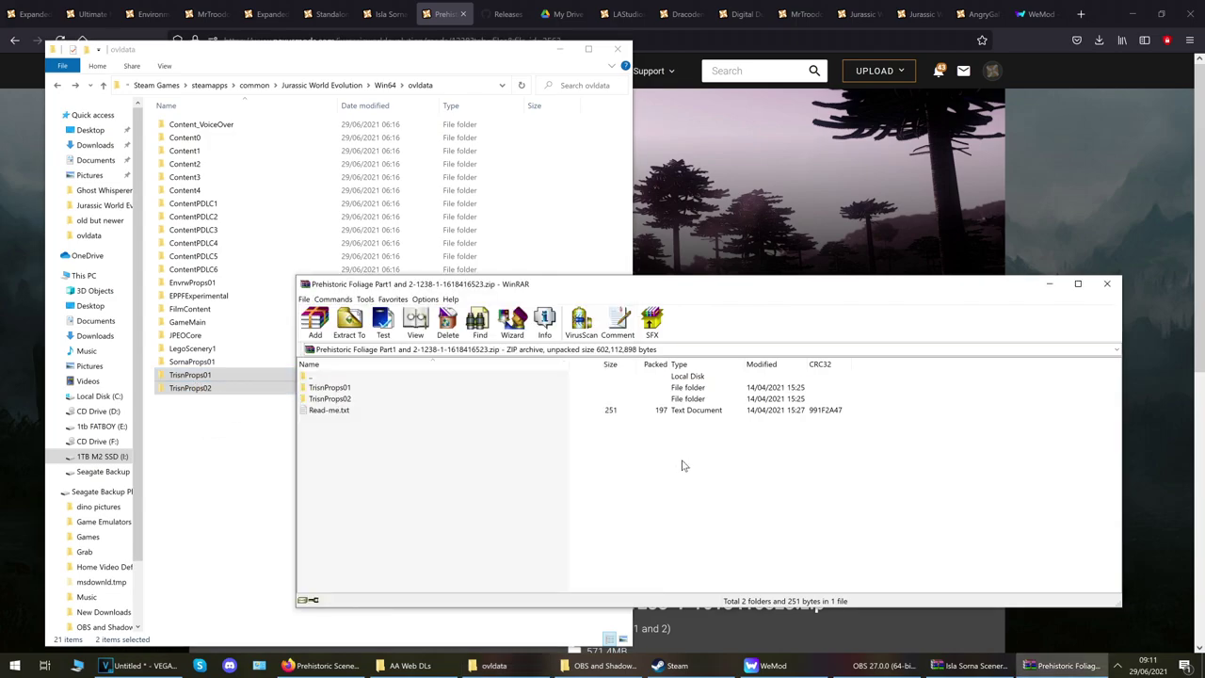
click(1107, 285)
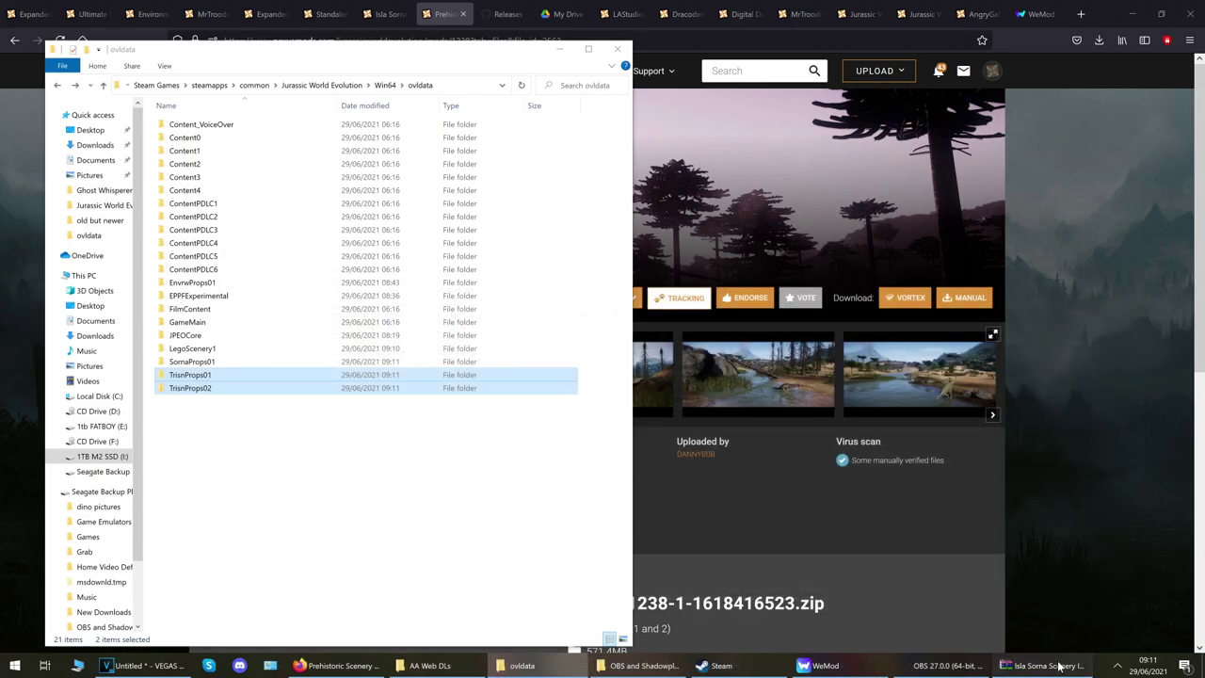
click(1050, 666)
click(1107, 284)
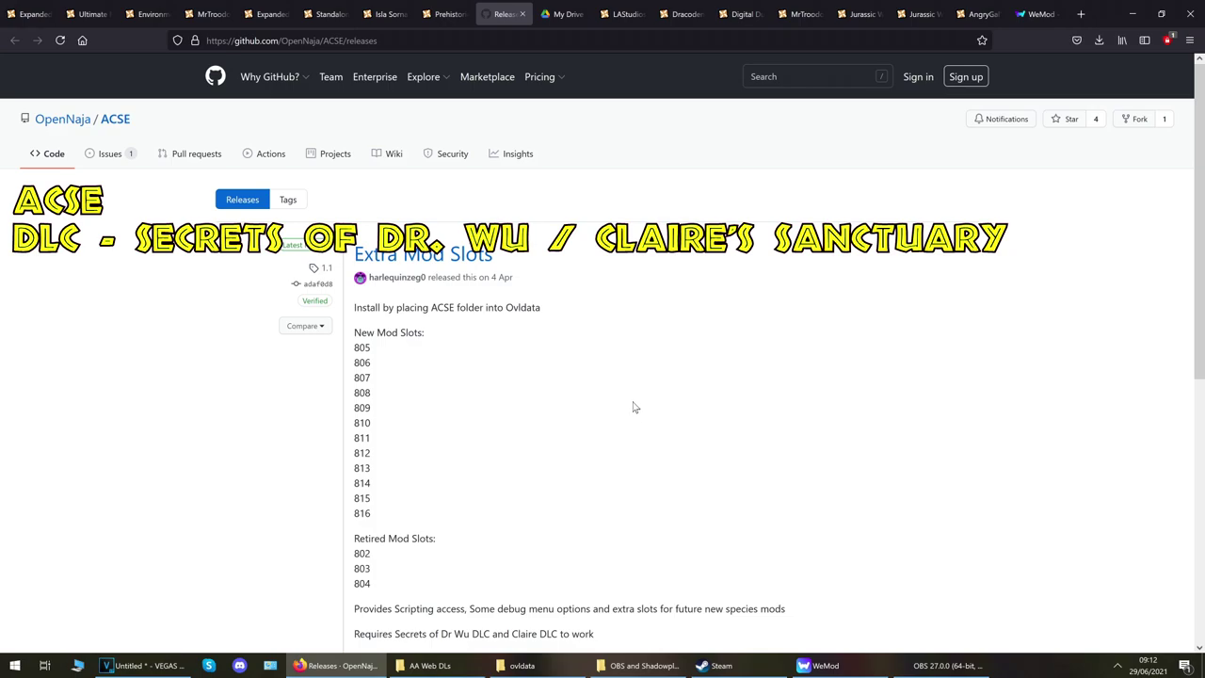
Download ACSE-1.1.zip from the GitHub Extra Mod Slots release, open it in WinRAR and inspect its ACSE folder.
scroll(634, 407, down, 3)
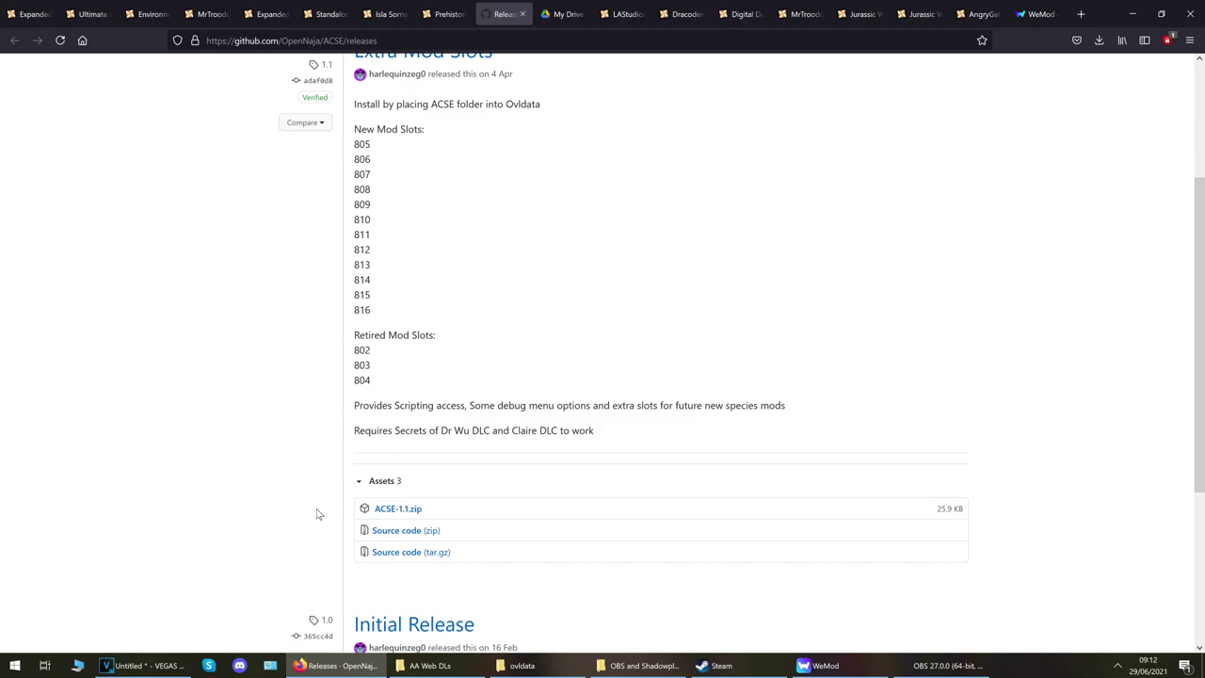
click(384, 514)
click(1098, 40)
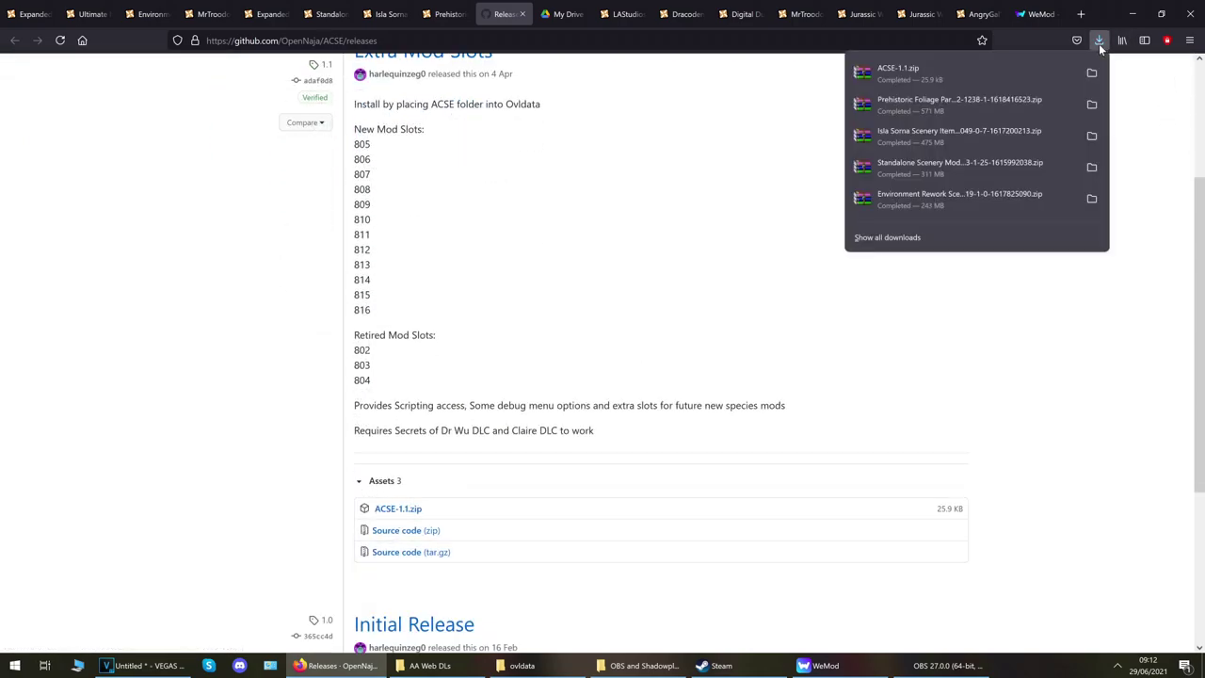
click(924, 76)
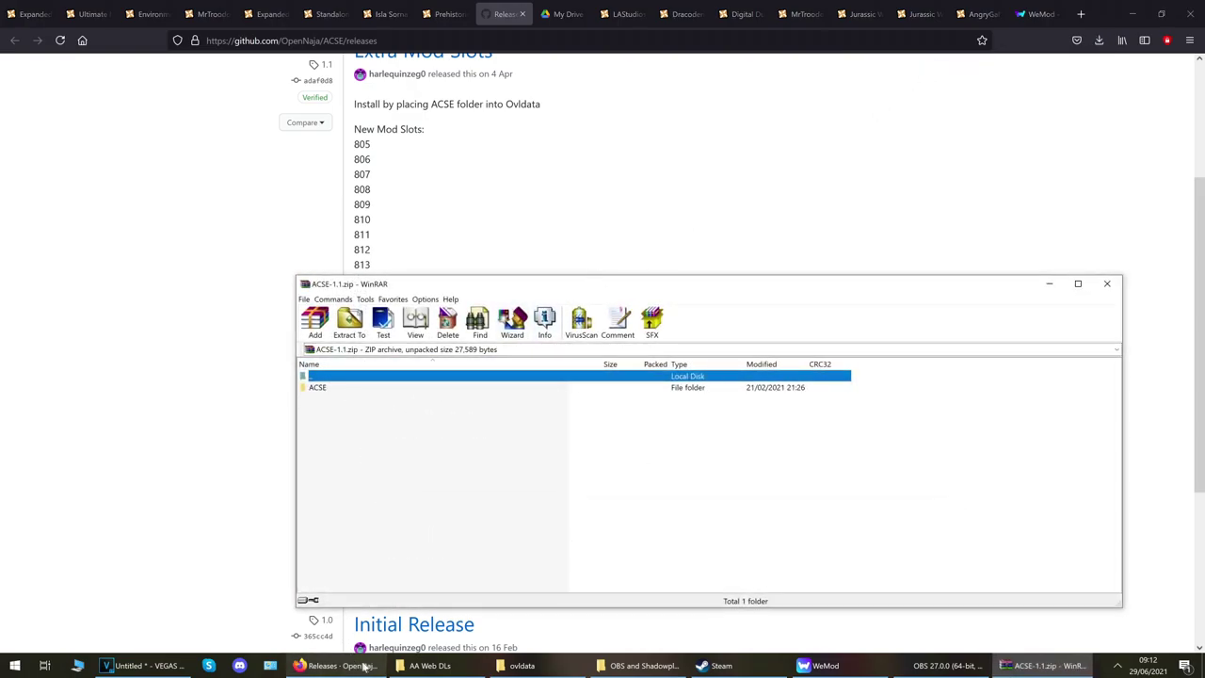
double_click(337, 389)
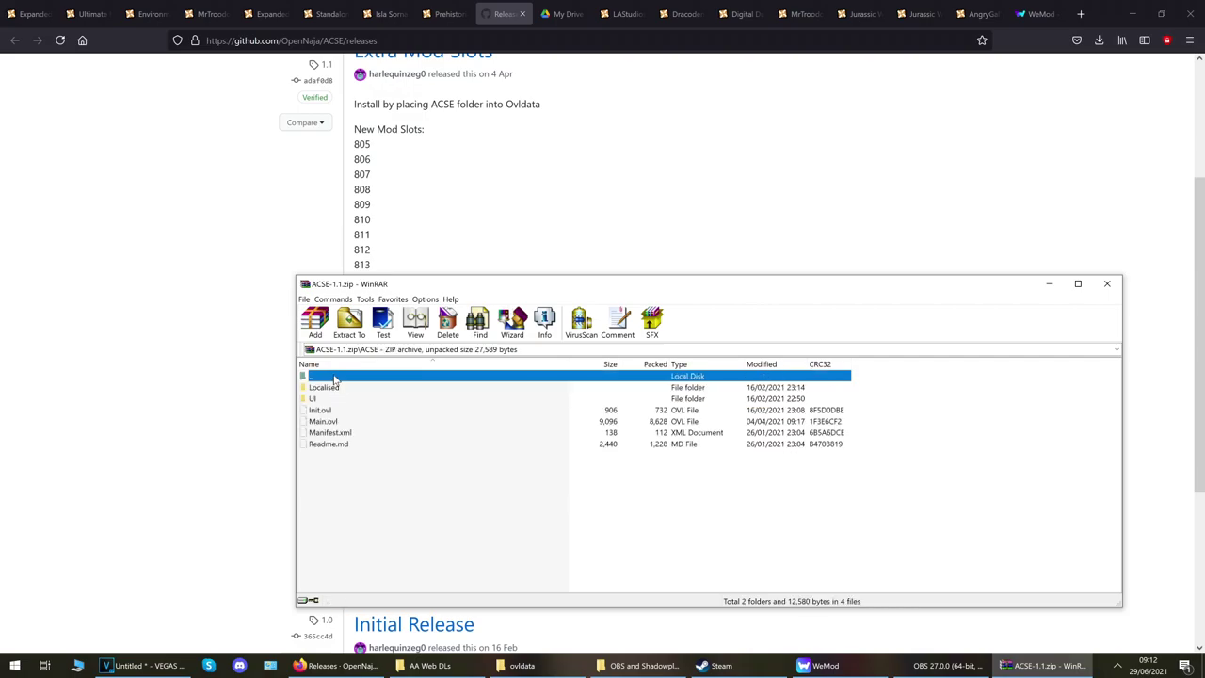
double_click(335, 377)
Extract the ACSE folder from the archive into the game's ovldata folder.
click(571, 668)
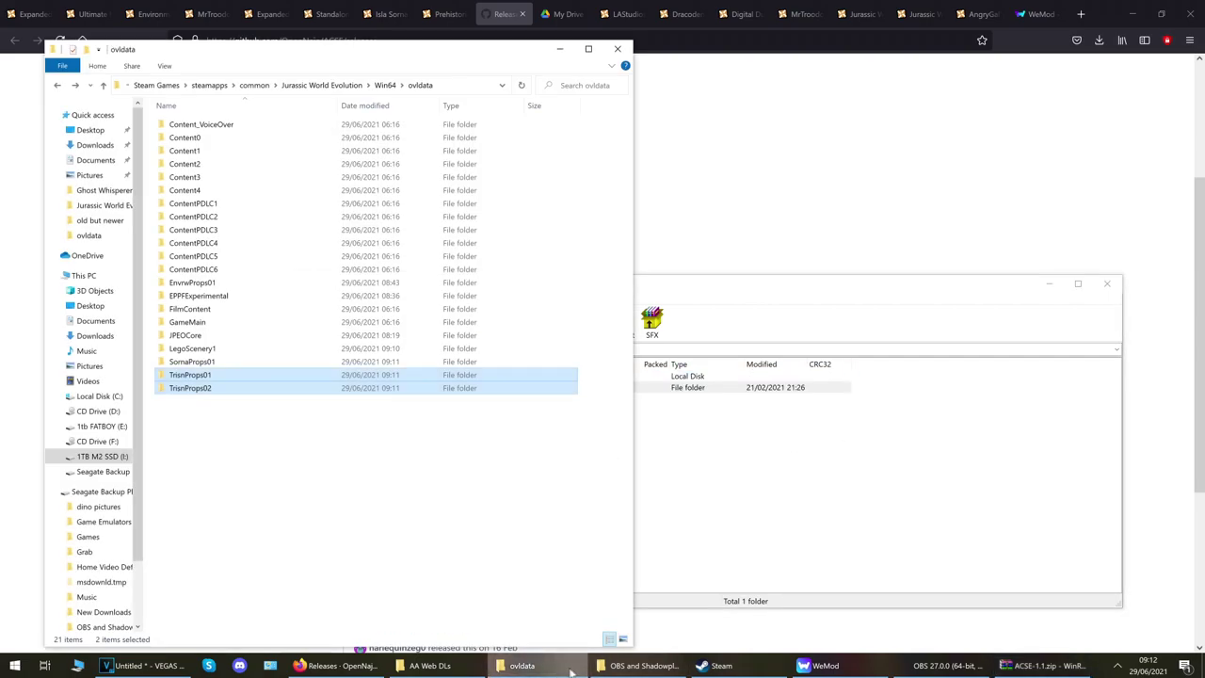
click(698, 542)
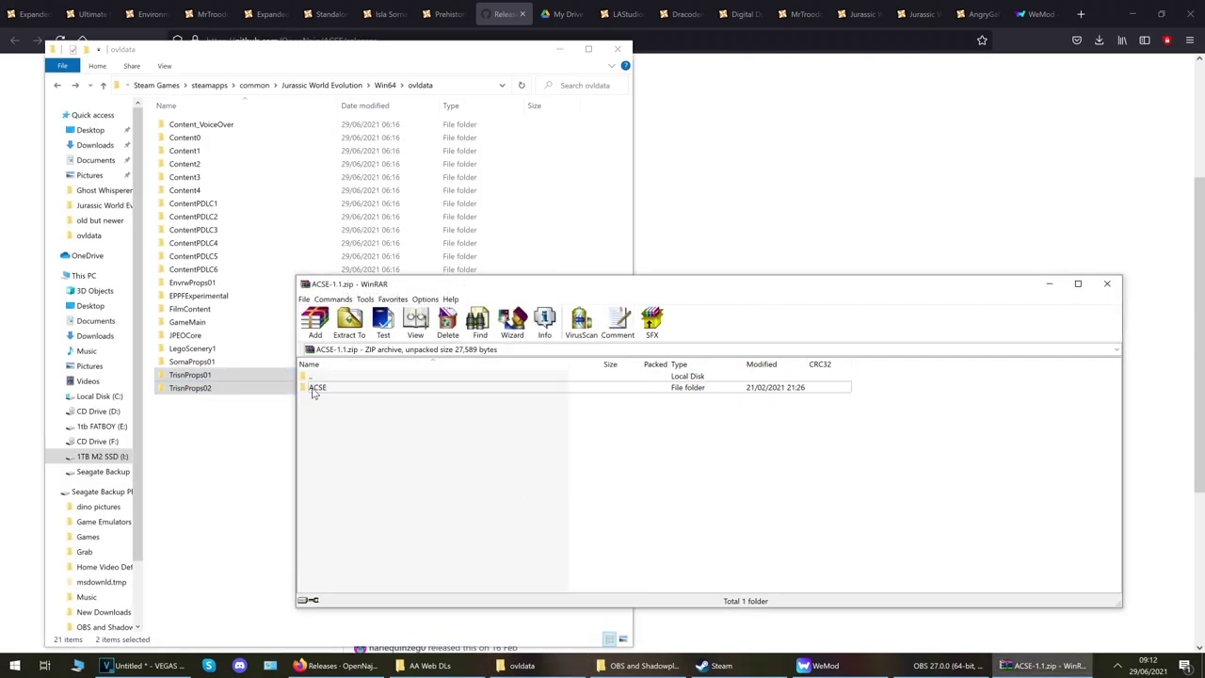
drag(316, 393, 228, 482)
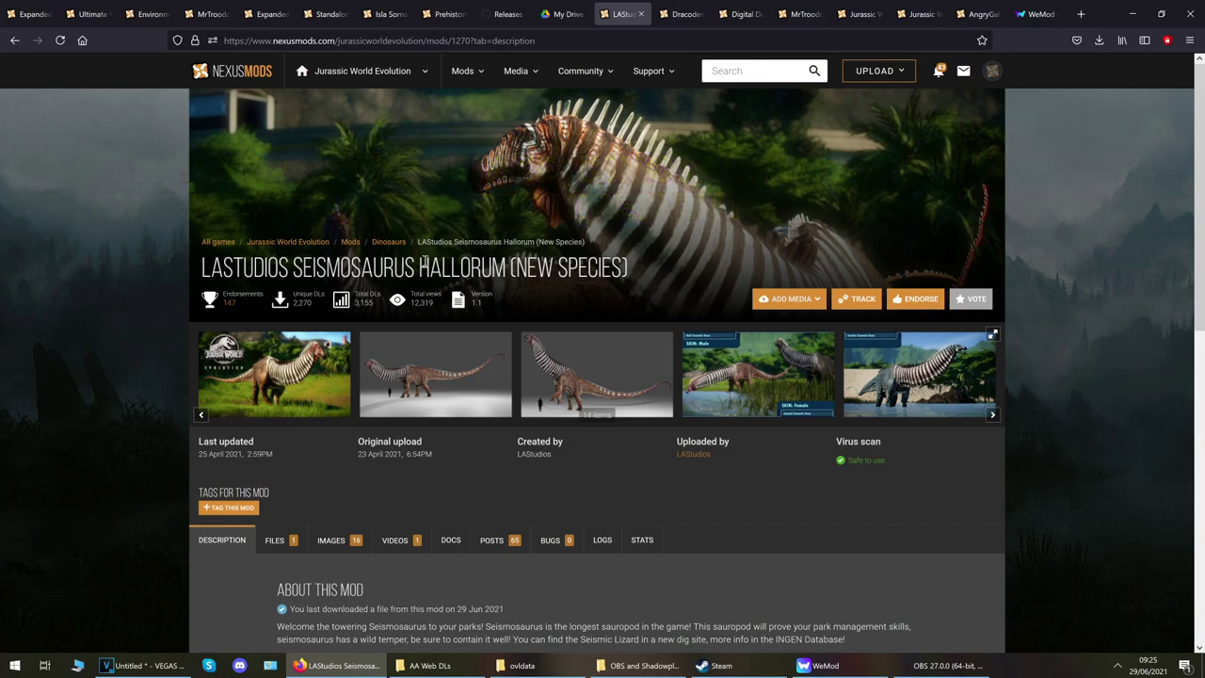
Download New_Species_Dinosaur_Links_and_Information.txt from Google Drive and open the saved file in Notepad.
click(557, 13)
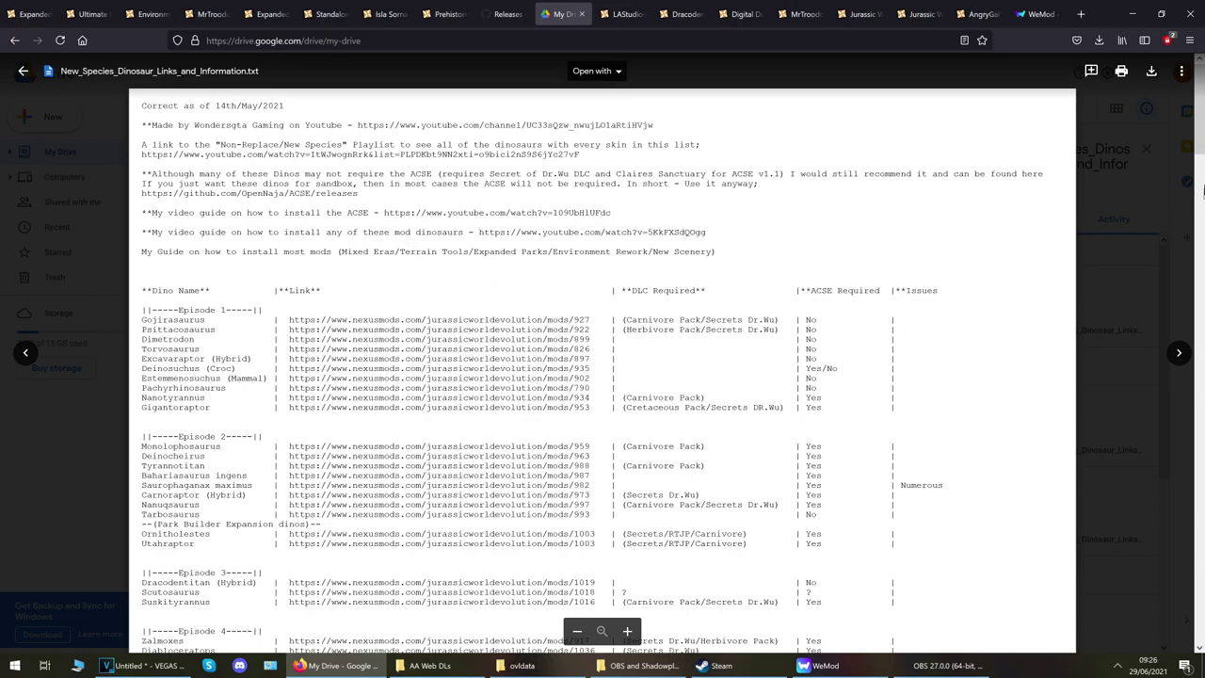
mouse_move(1199, 125)
mouse_down()
mouse_move(1199, 617)
mouse_move(1202, 75)
mouse_move(1201, 357)
mouse_move(1200, 120)
mouse_up()
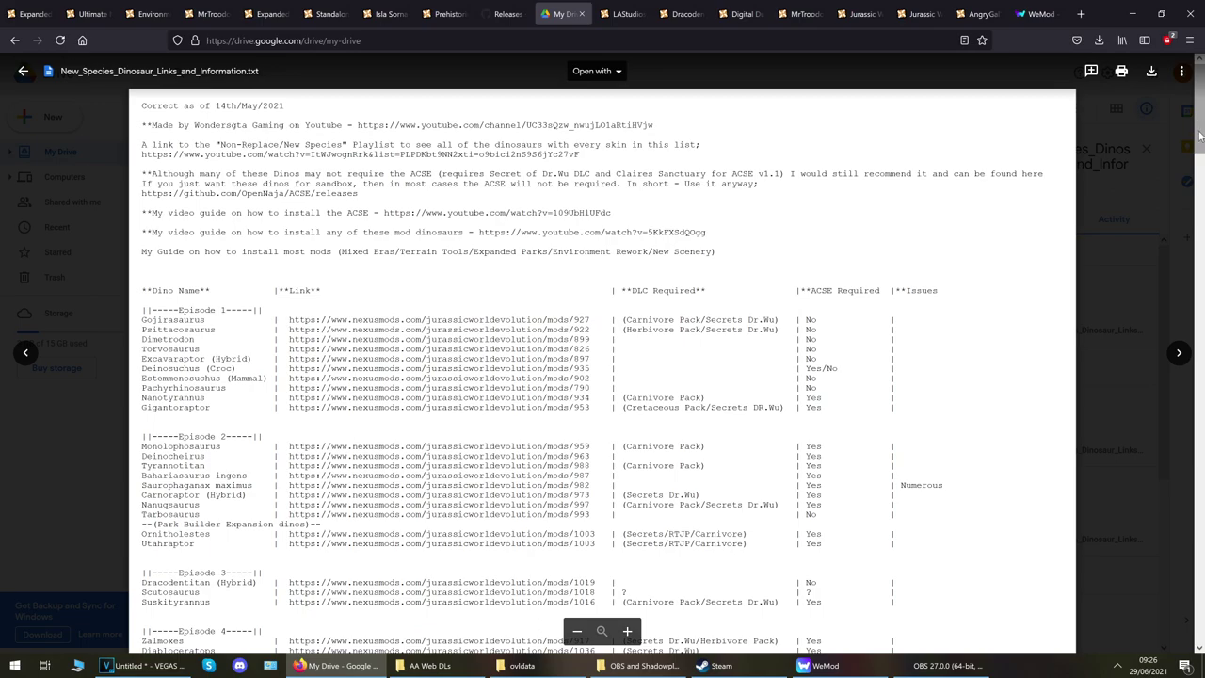
scroll(470, 382, down, 3)
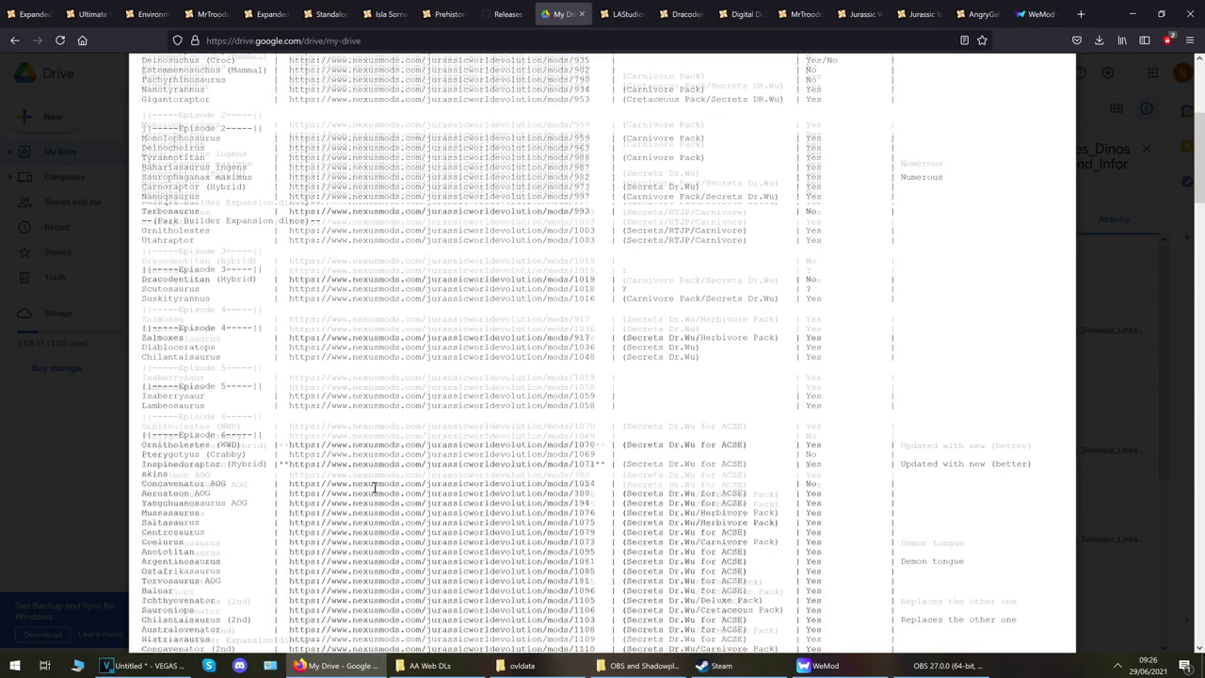
scroll(374, 487, down, 1)
scroll(521, 530, up, 4)
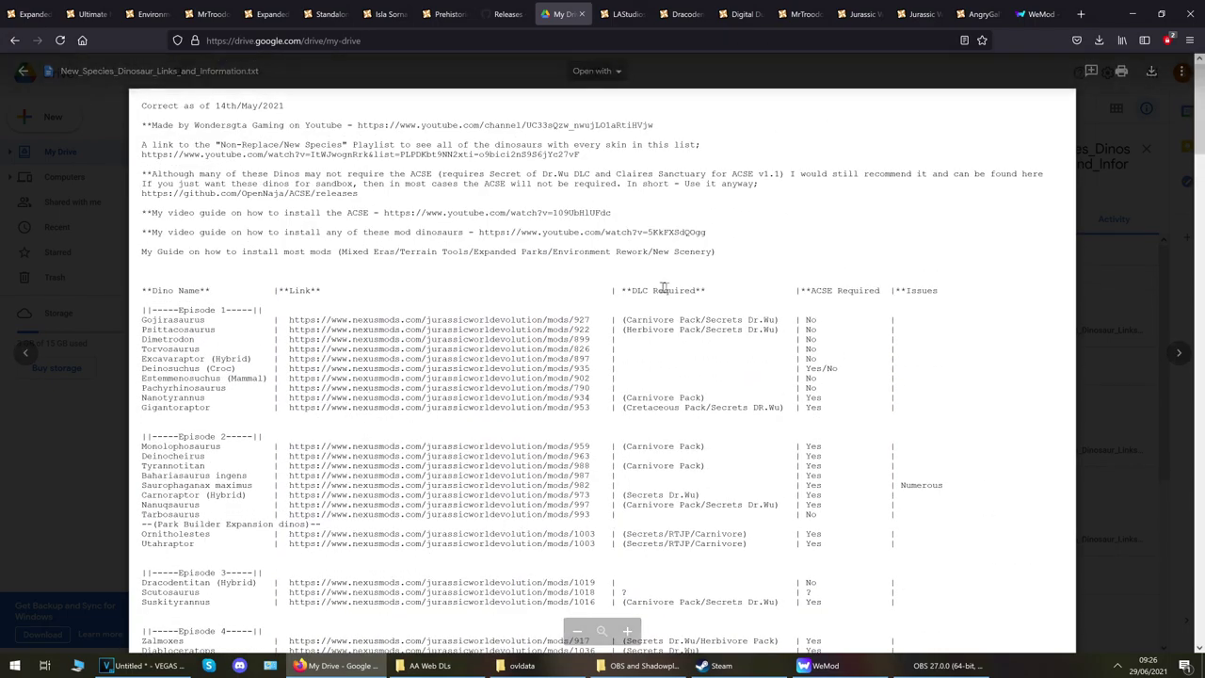
click(1153, 72)
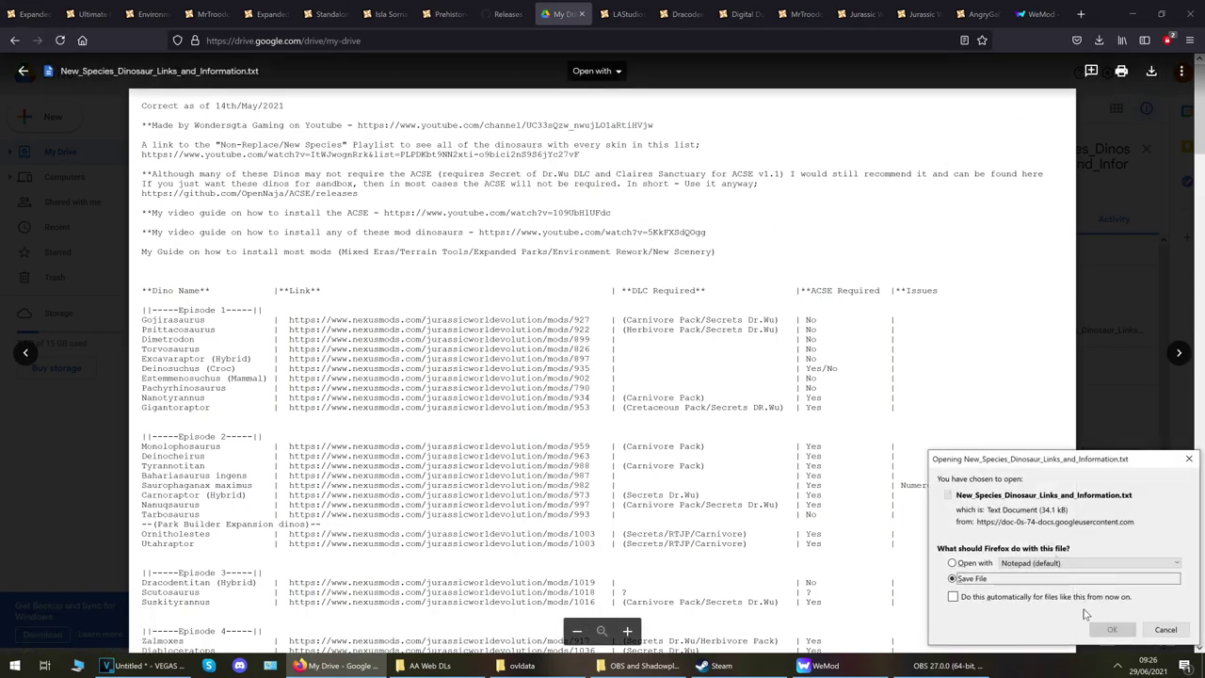
click(1103, 628)
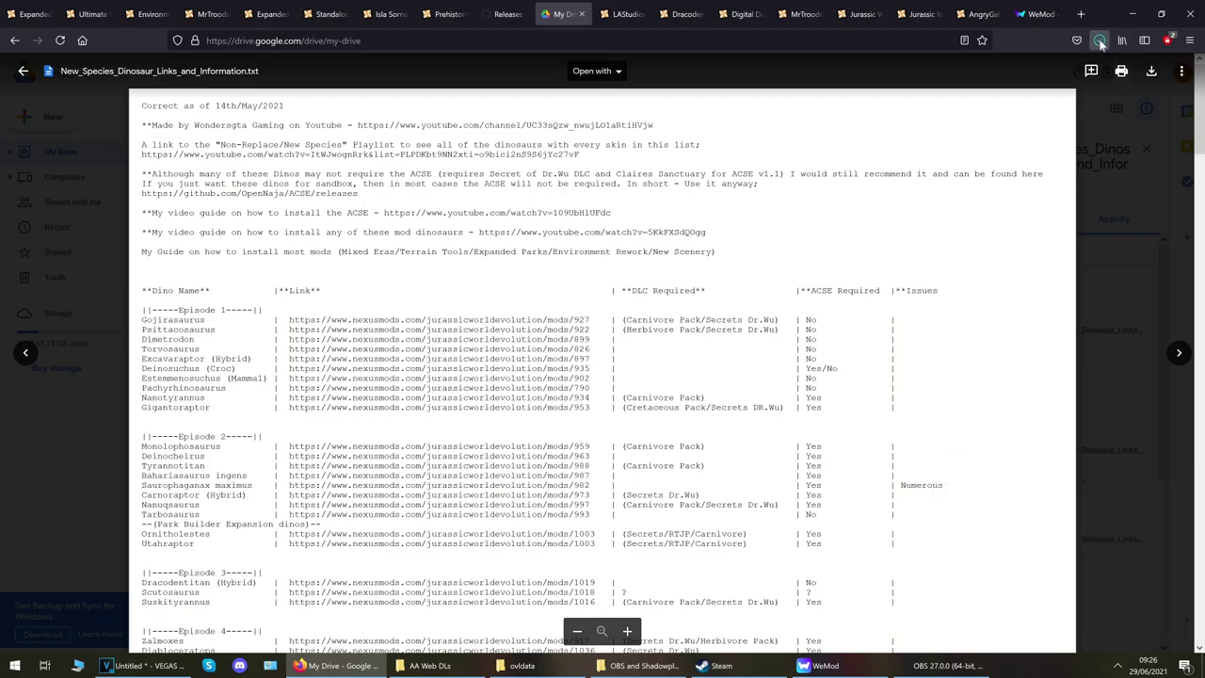
click(996, 68)
Maximize the text file's window and look through the list of new species, links and DLC requirements.
scroll(735, 339, down, 5)
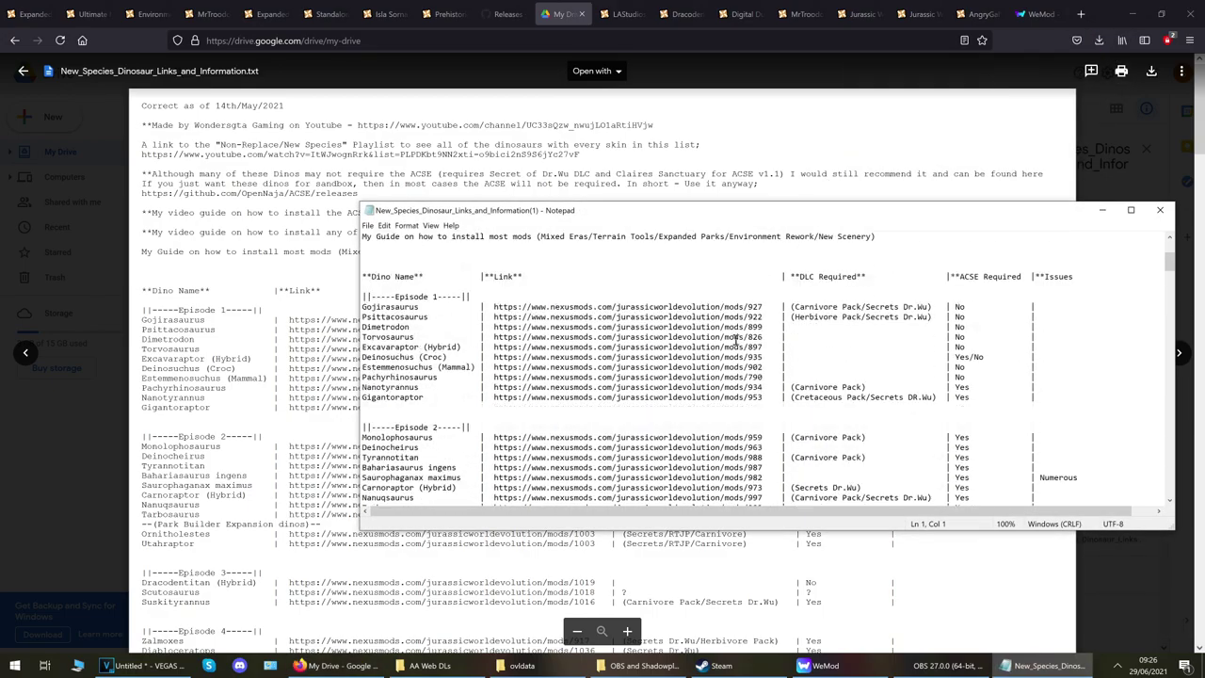
scroll(736, 356, up, 2)
click(1131, 210)
scroll(450, 353, down, 20)
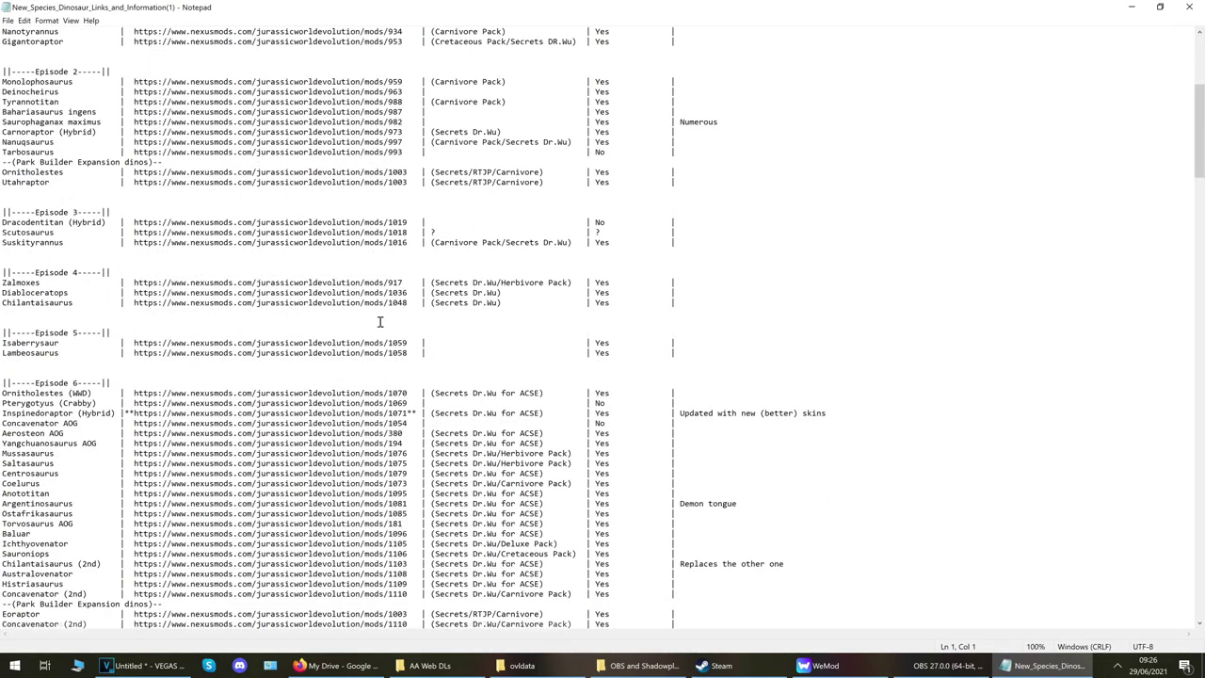
scroll(464, 358, down, 20)
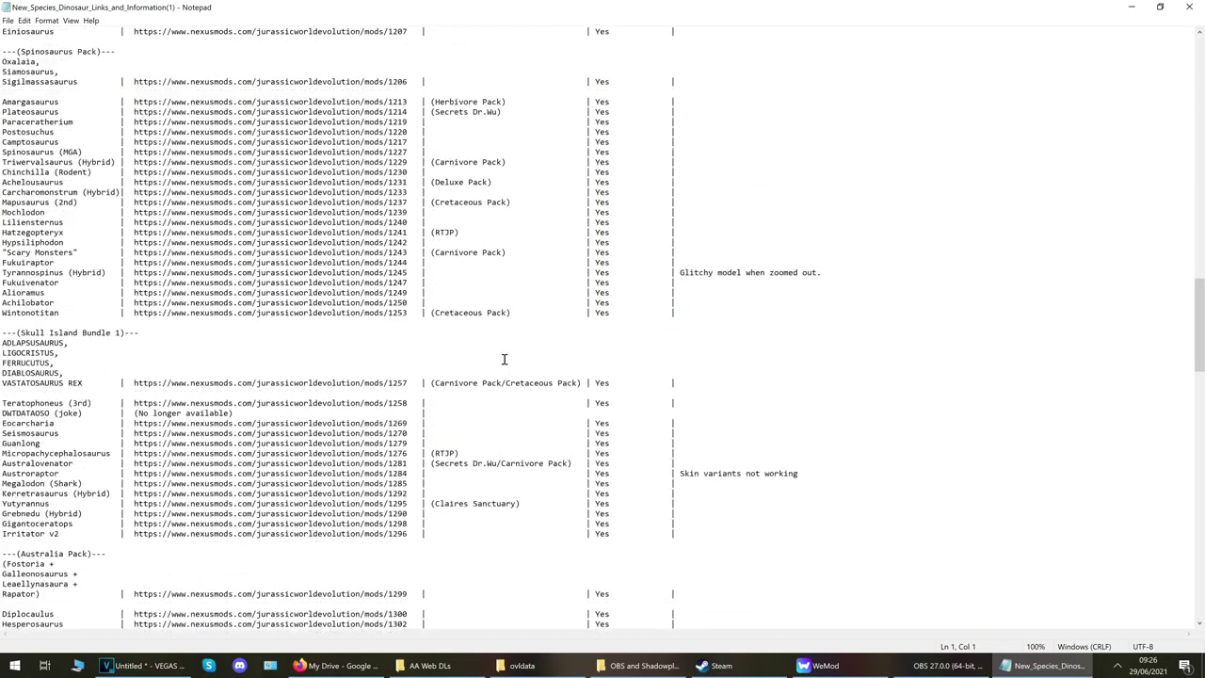
drag(1198, 422, 1200, 85)
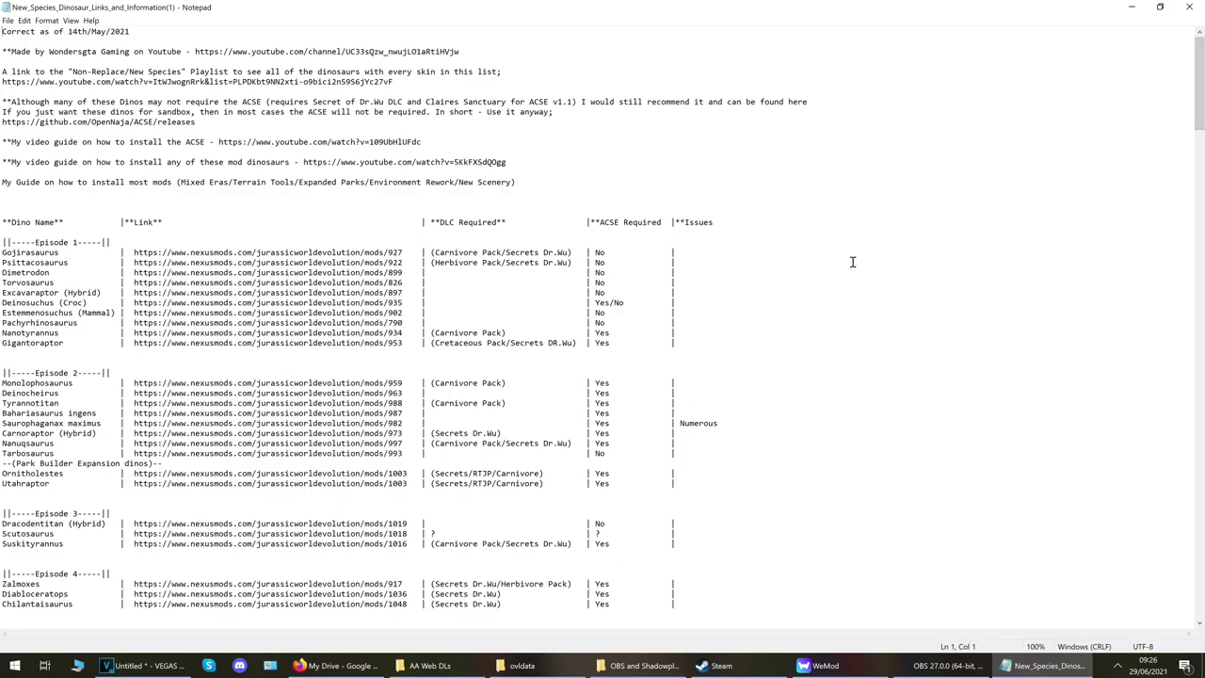
Search the dinosaur list for "torvo" and step through the first three matches.
key(ctrl+f)
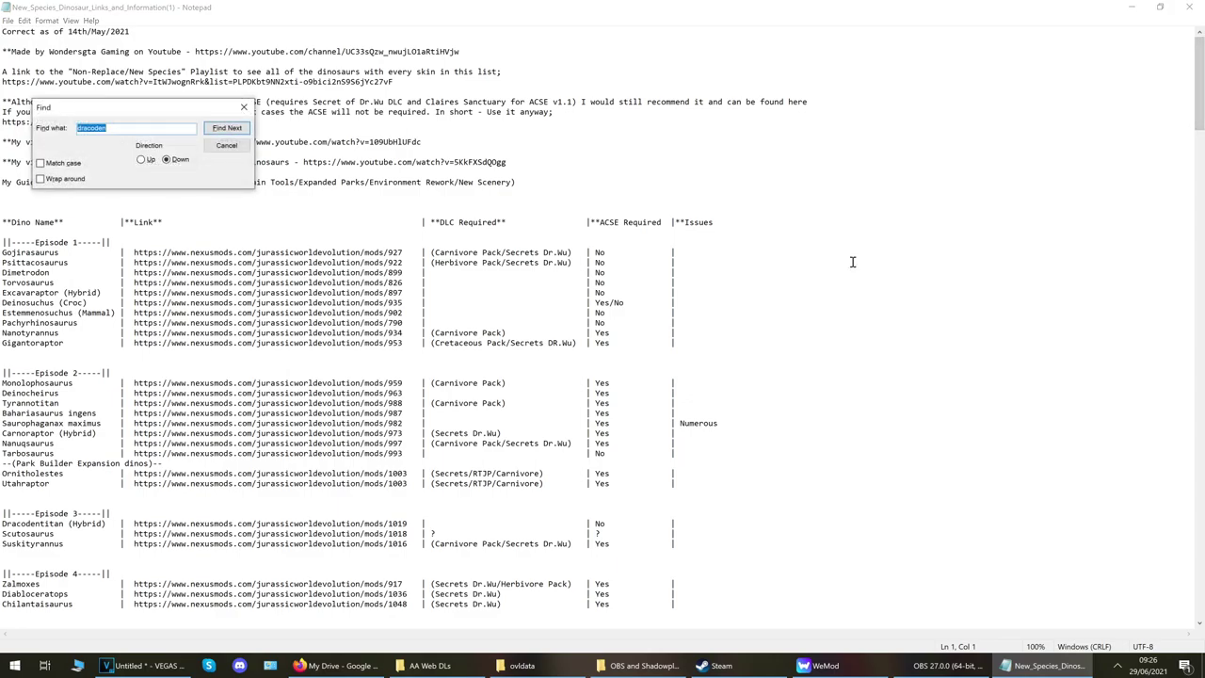
key(BackSpace)
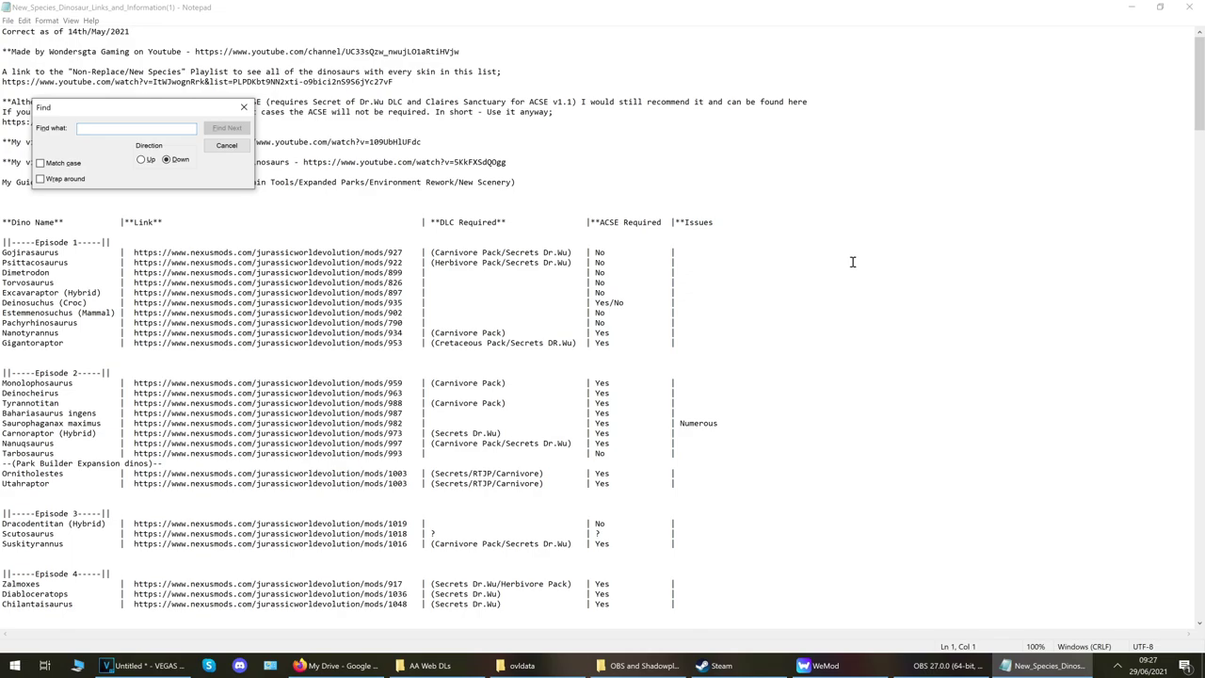
text(torvo)
click(222, 128)
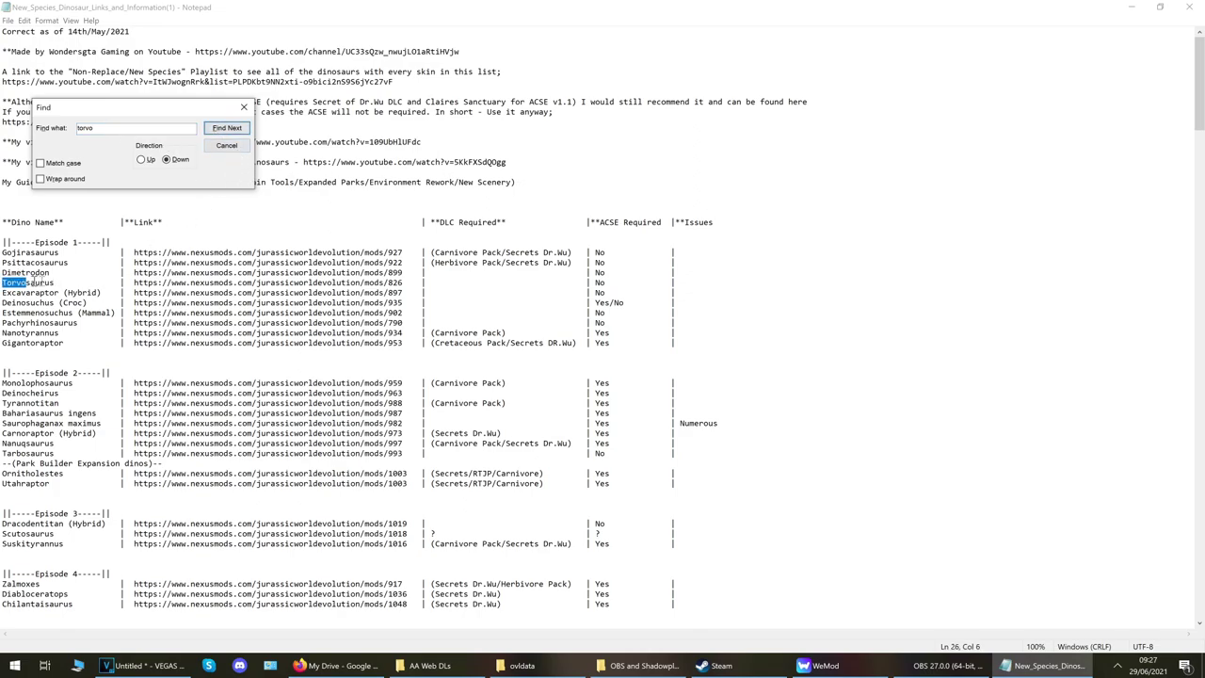
click(226, 128)
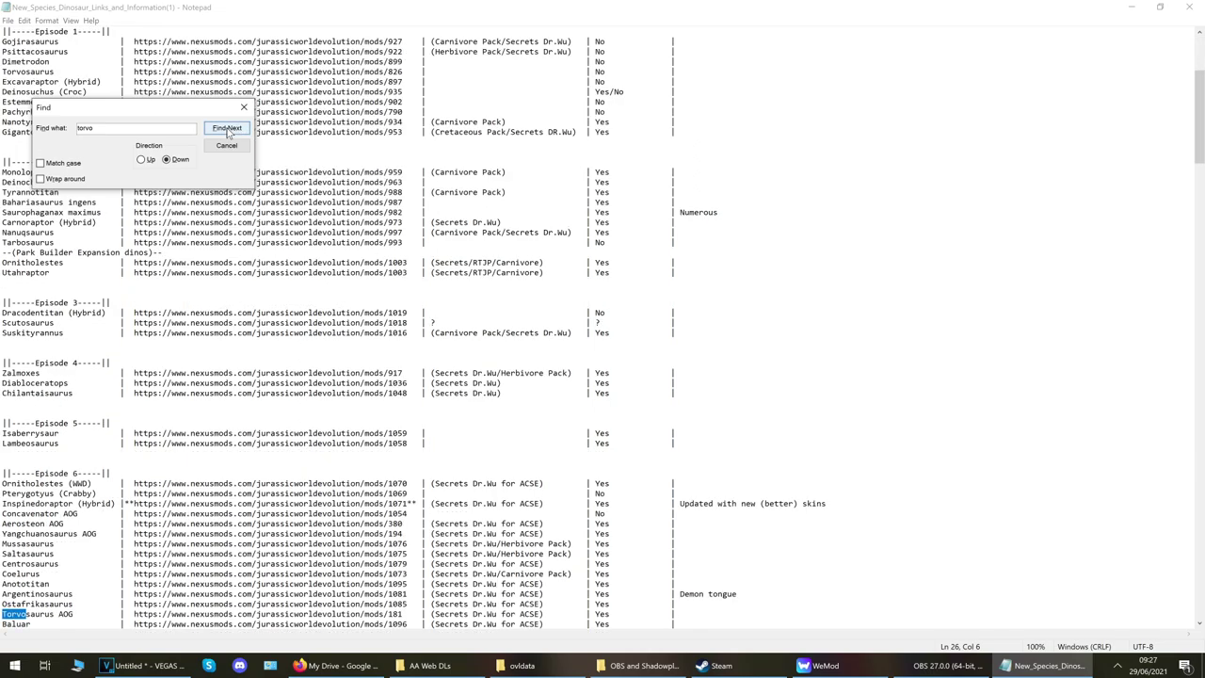
click(226, 129)
Search the dinosaur list for "e750".
double_click(84, 129)
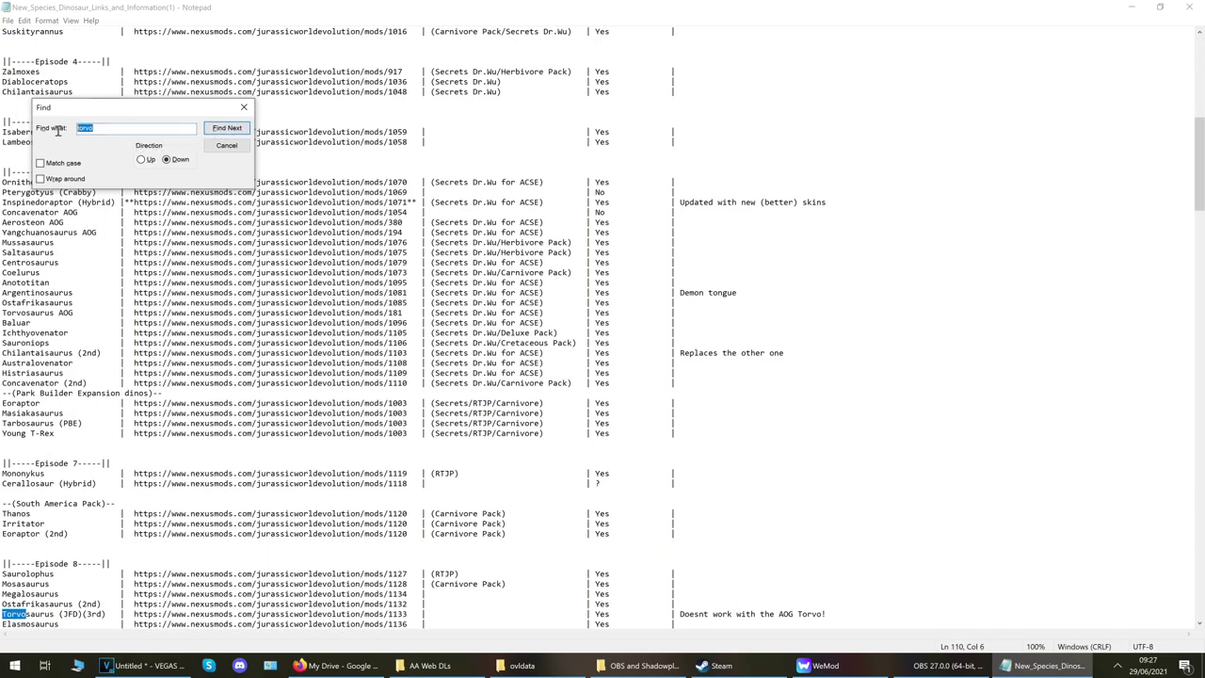
text(e750)
click(226, 128)
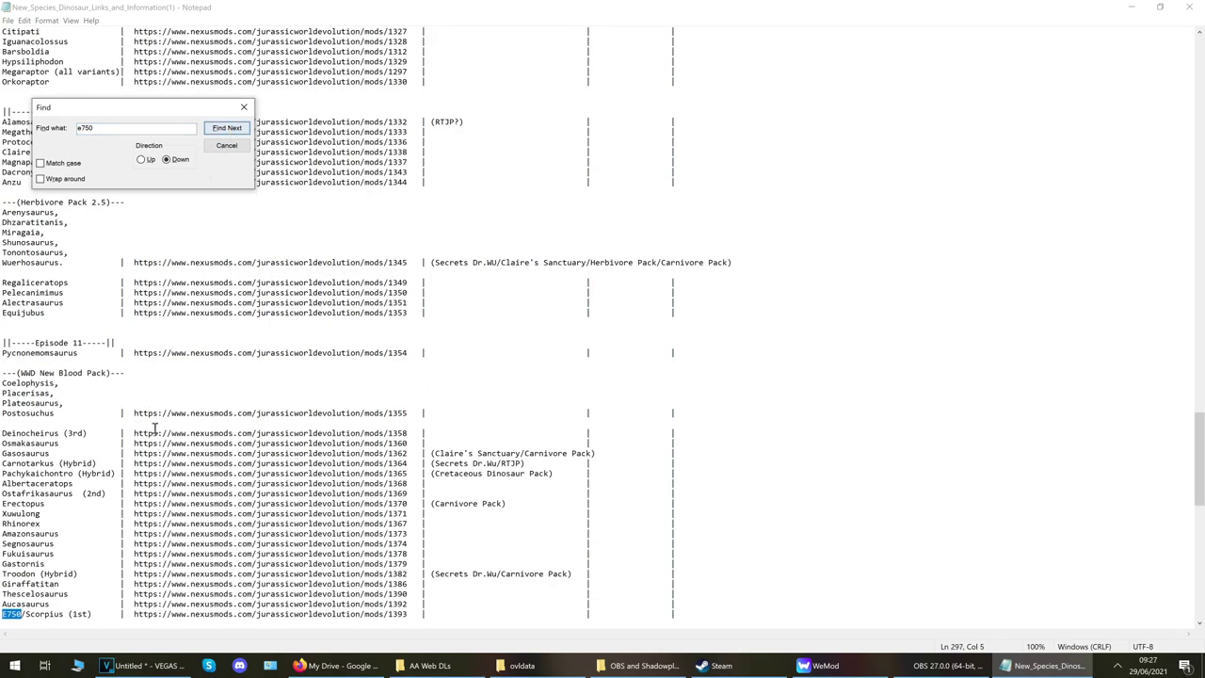
click(141, 160)
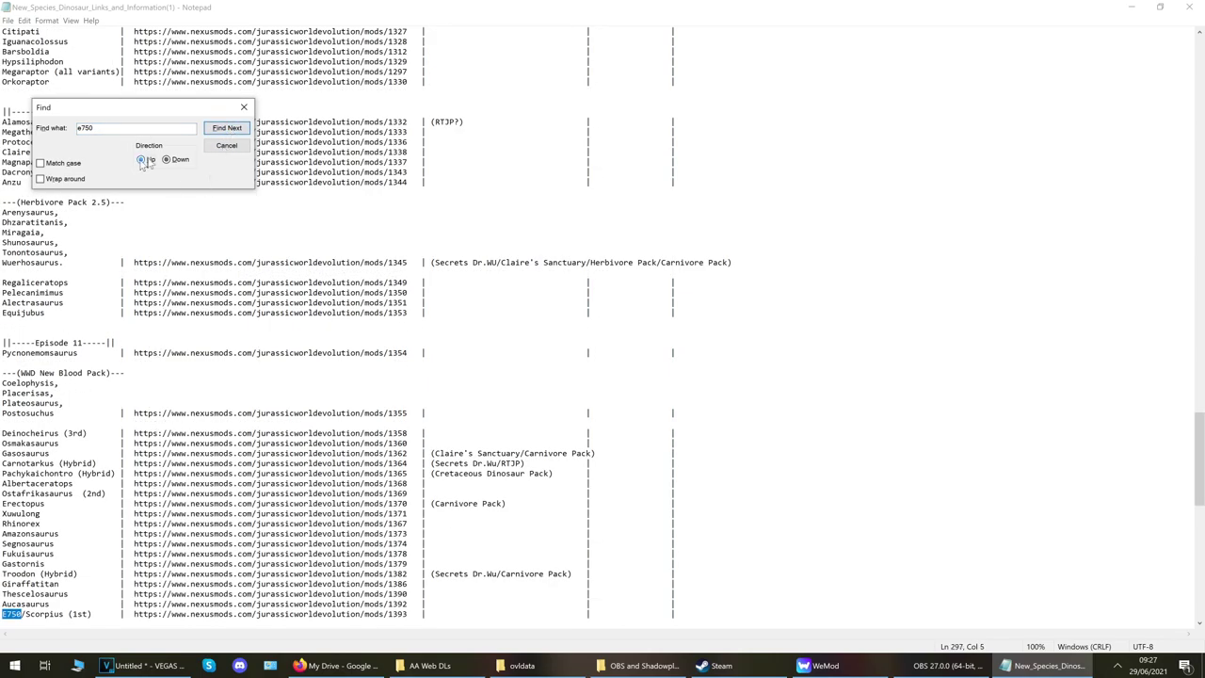
click(225, 131)
click(628, 378)
click(167, 159)
Find the E750/Scorpius (2nd) entry under the Mrtroodon Modpack and copy its Nexus Mods link.
click(226, 132)
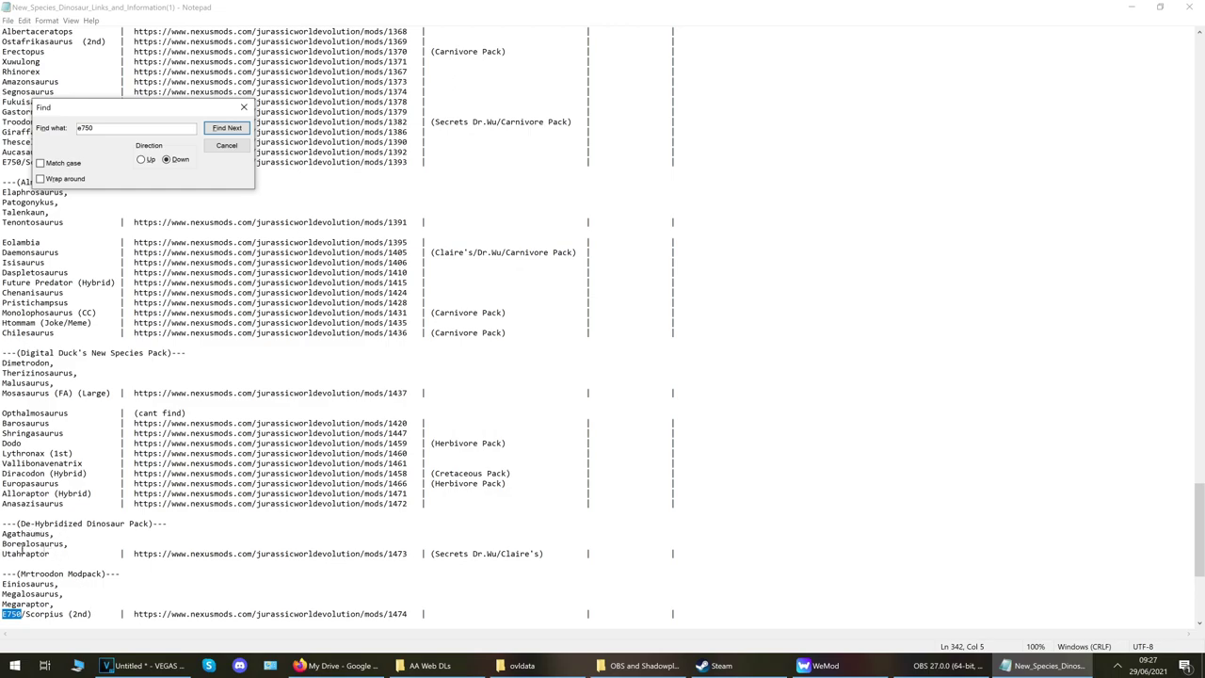
scroll(146, 527, down, 4)
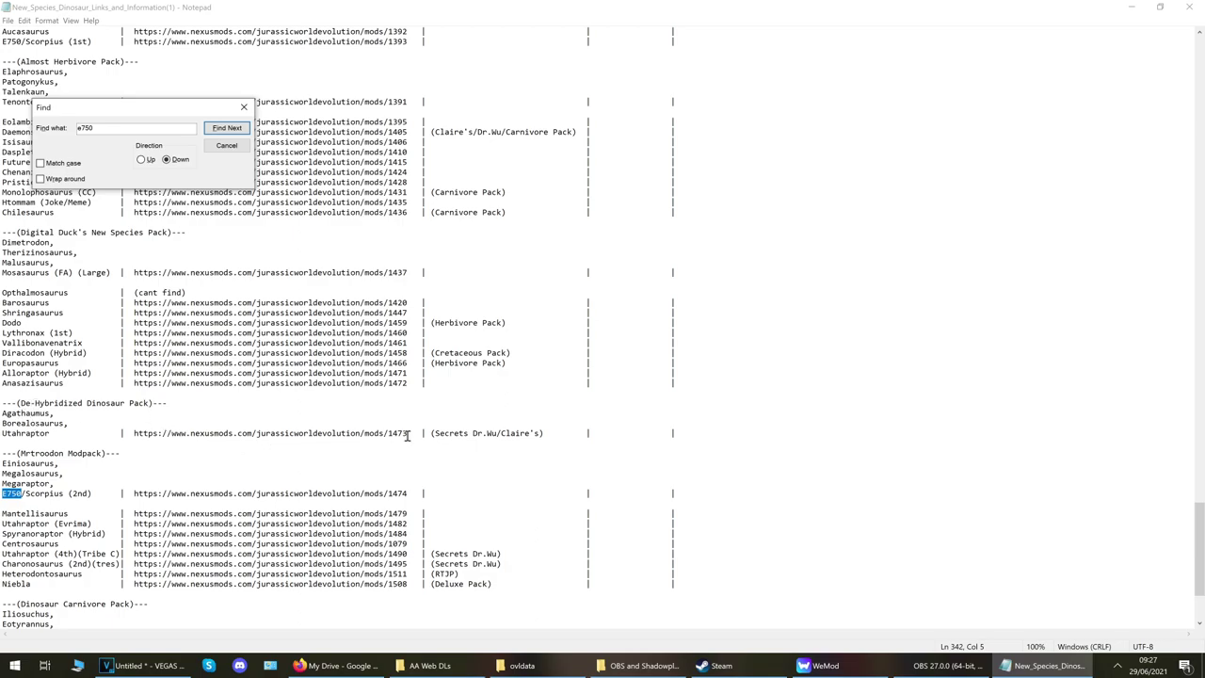
drag(410, 492, 133, 493)
right_click(134, 493)
click(162, 525)
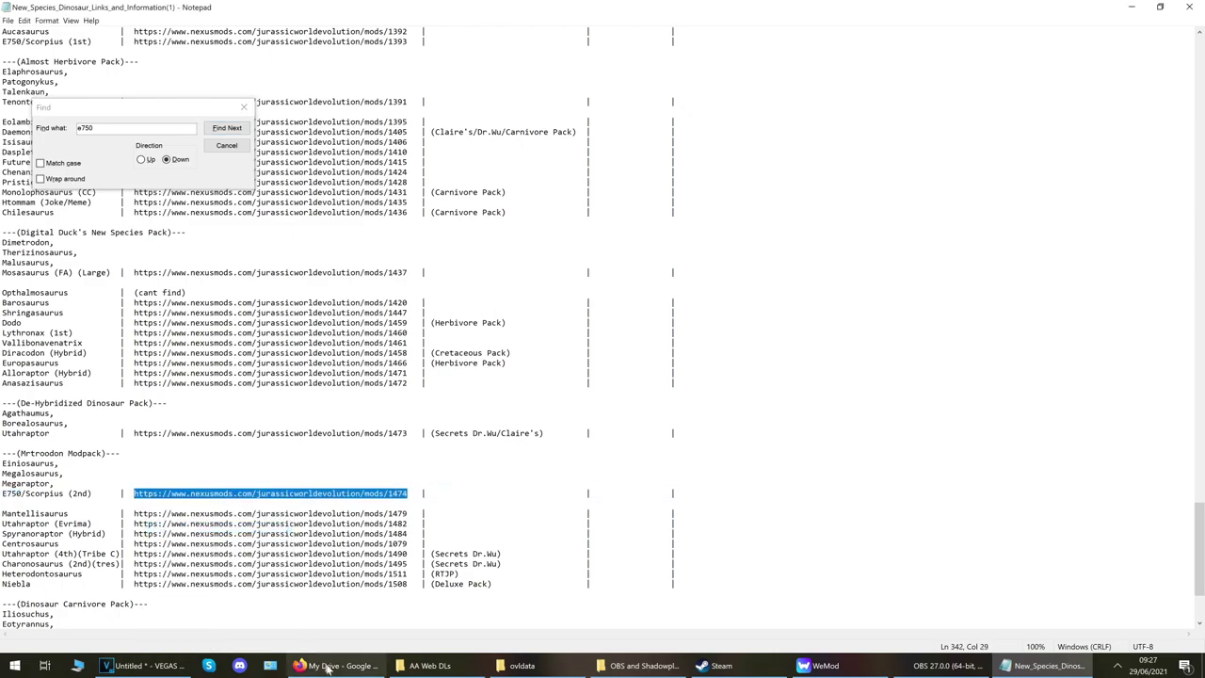
Open the copied link in a new Firefox tab, look over the MrTroodon Modpack page, and close the tab.
click(325, 666)
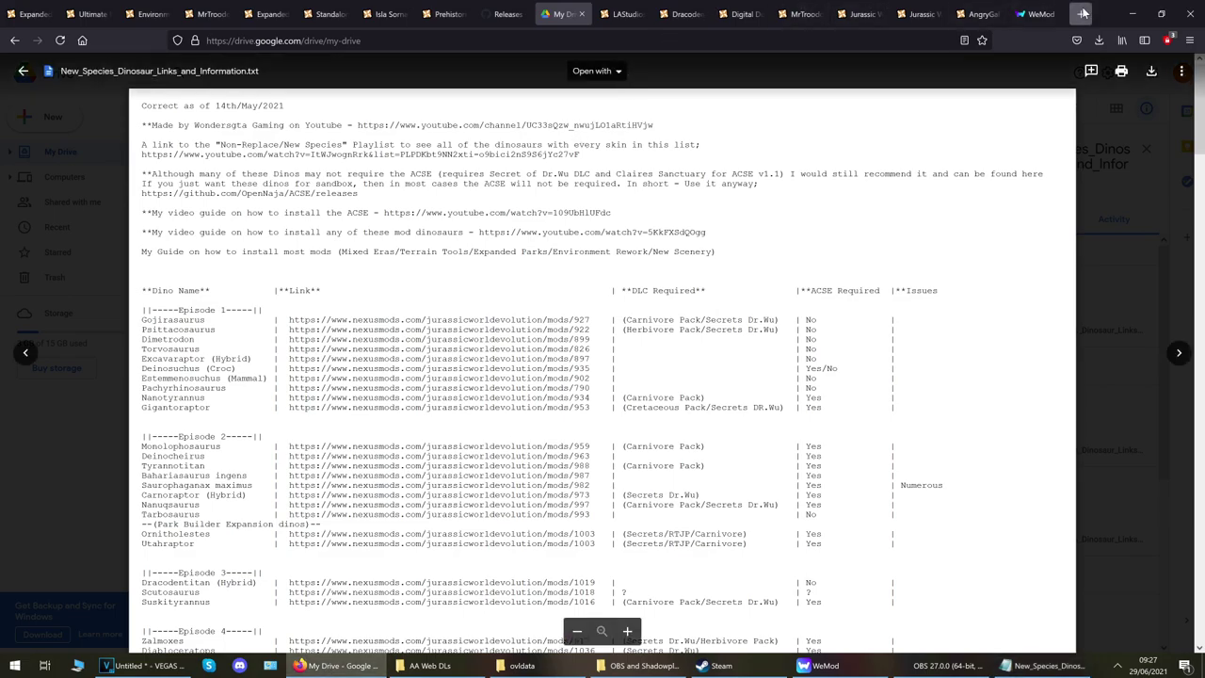
click(1083, 13)
right_click(514, 40)
click(532, 129)
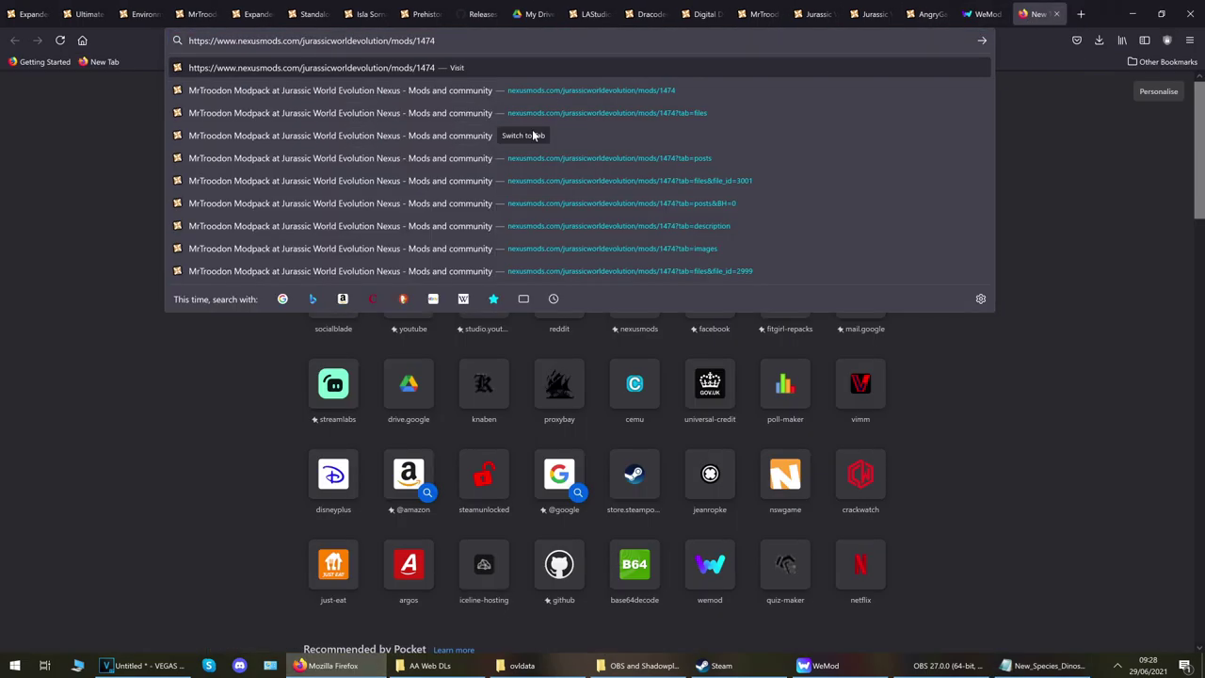
key(Return)
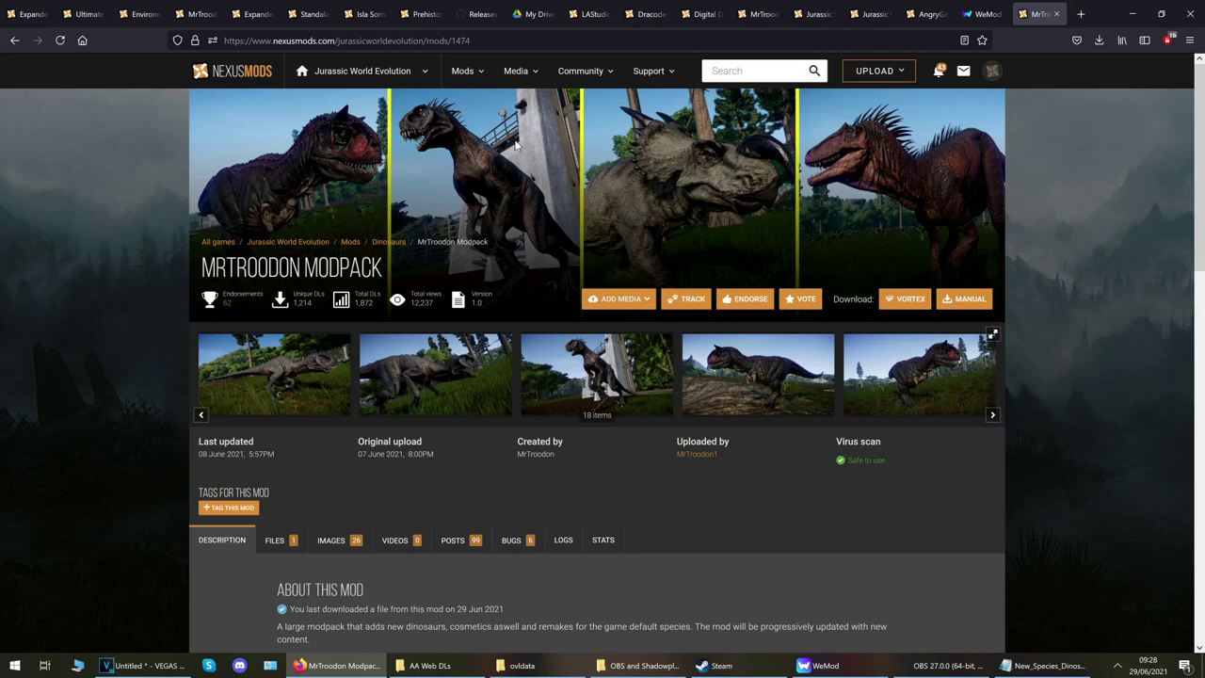
scroll(524, 167, down, 5)
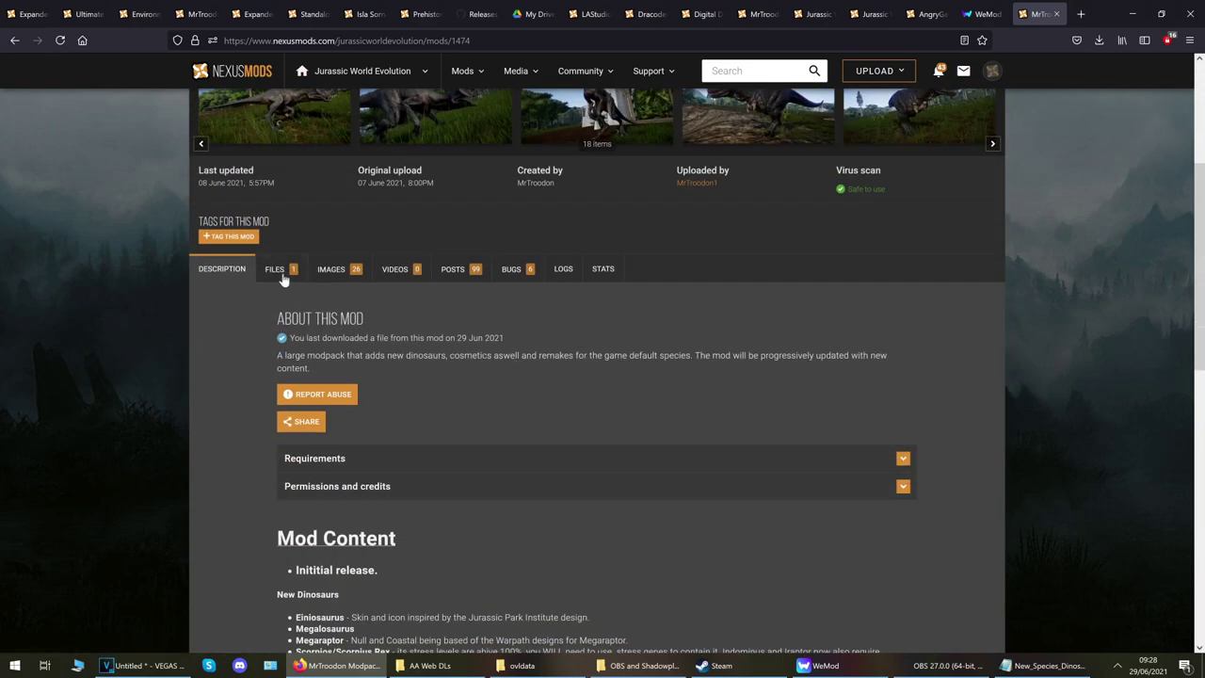
scroll(282, 278, up, 5)
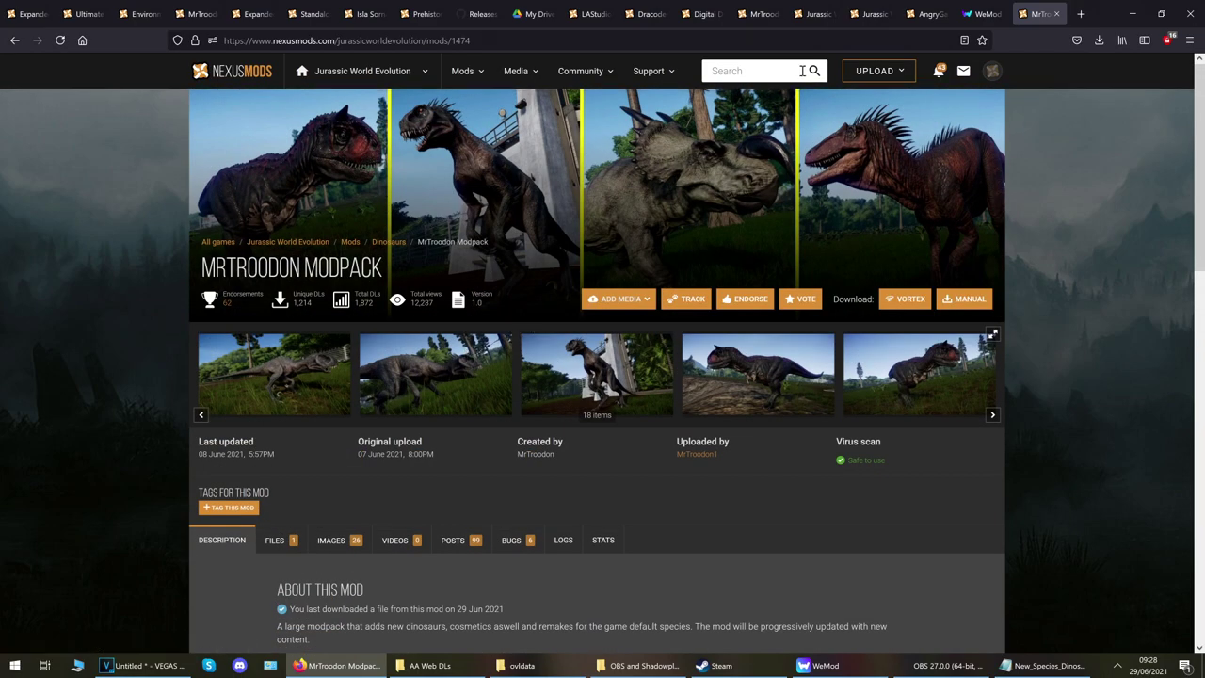
click(1056, 14)
Download the LAS Seismosaurus Hallorum-Fixed Challenge Mode Digsites file manually from its Nexus Mods page with the slow option and save it.
click(622, 14)
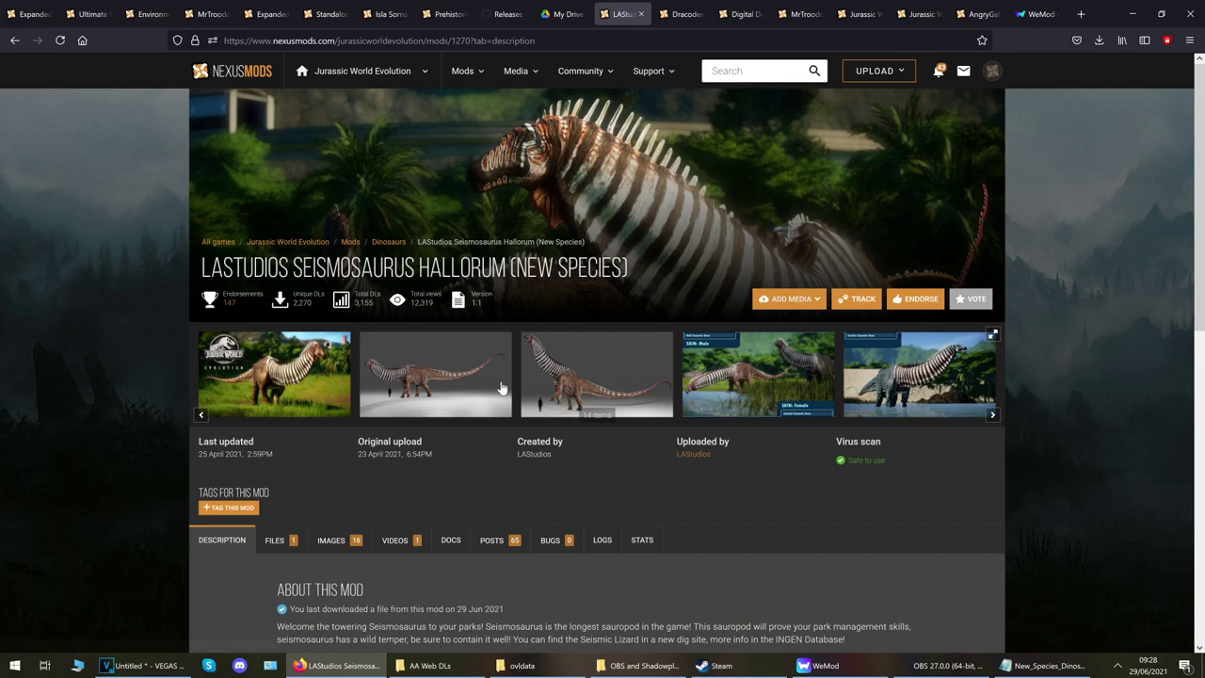
click(275, 542)
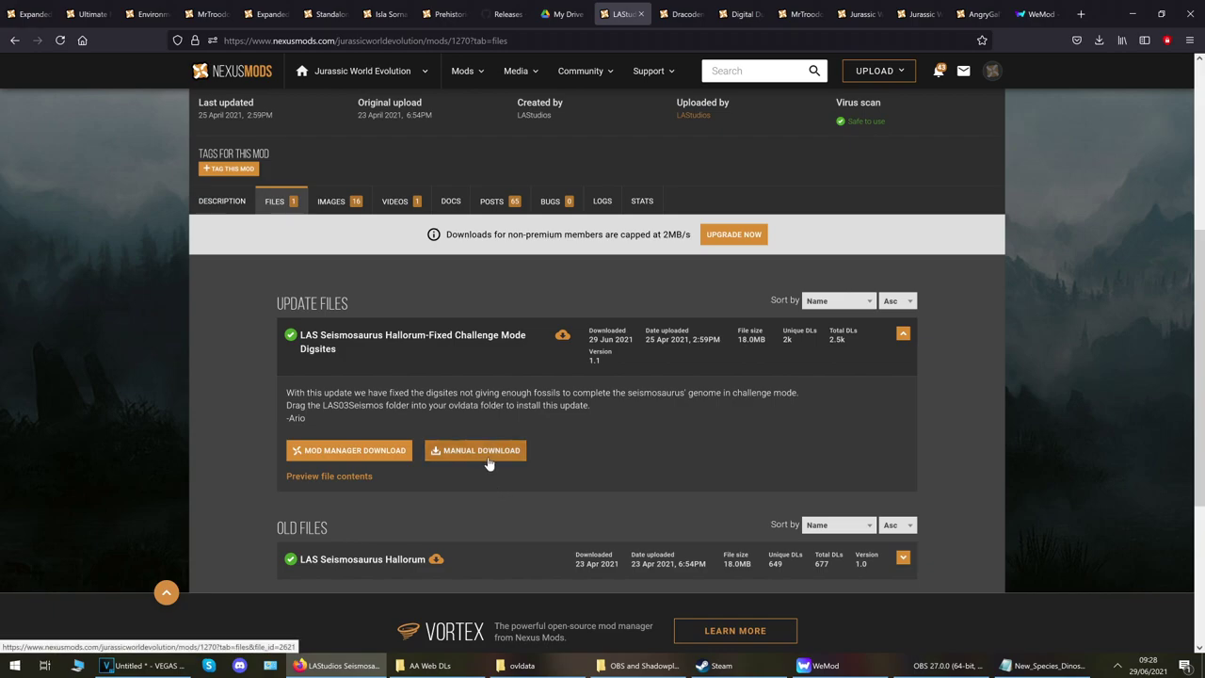
click(512, 455)
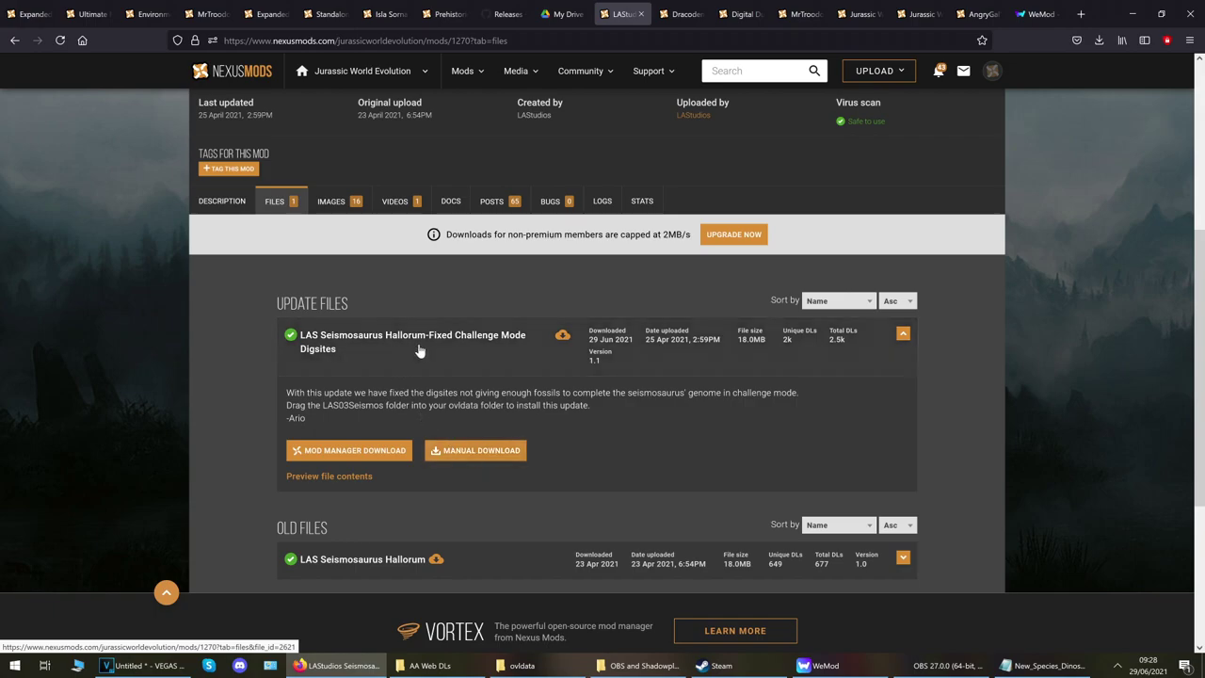
click(483, 457)
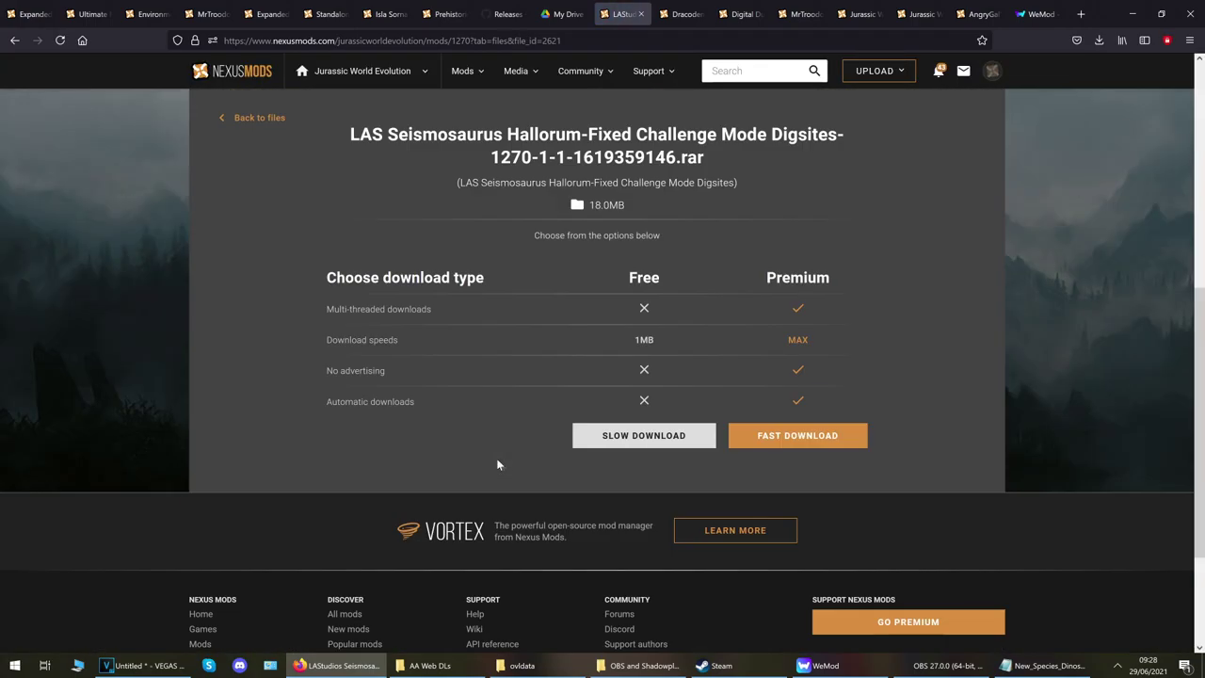
click(625, 438)
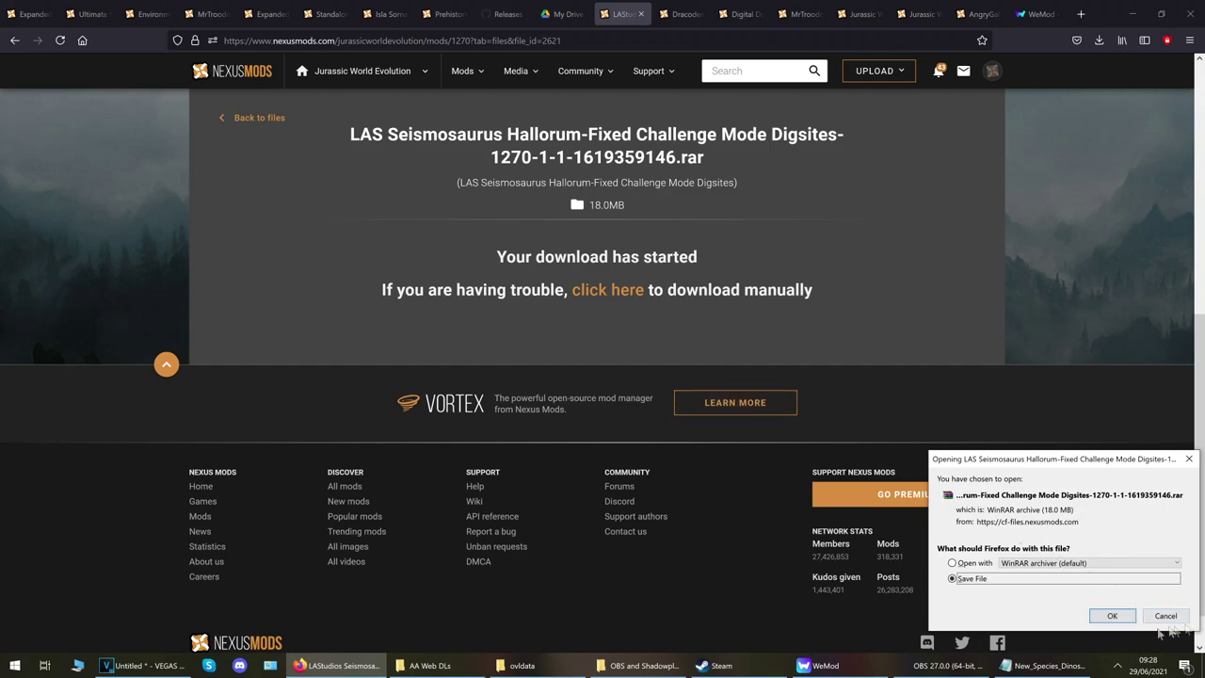
click(1112, 616)
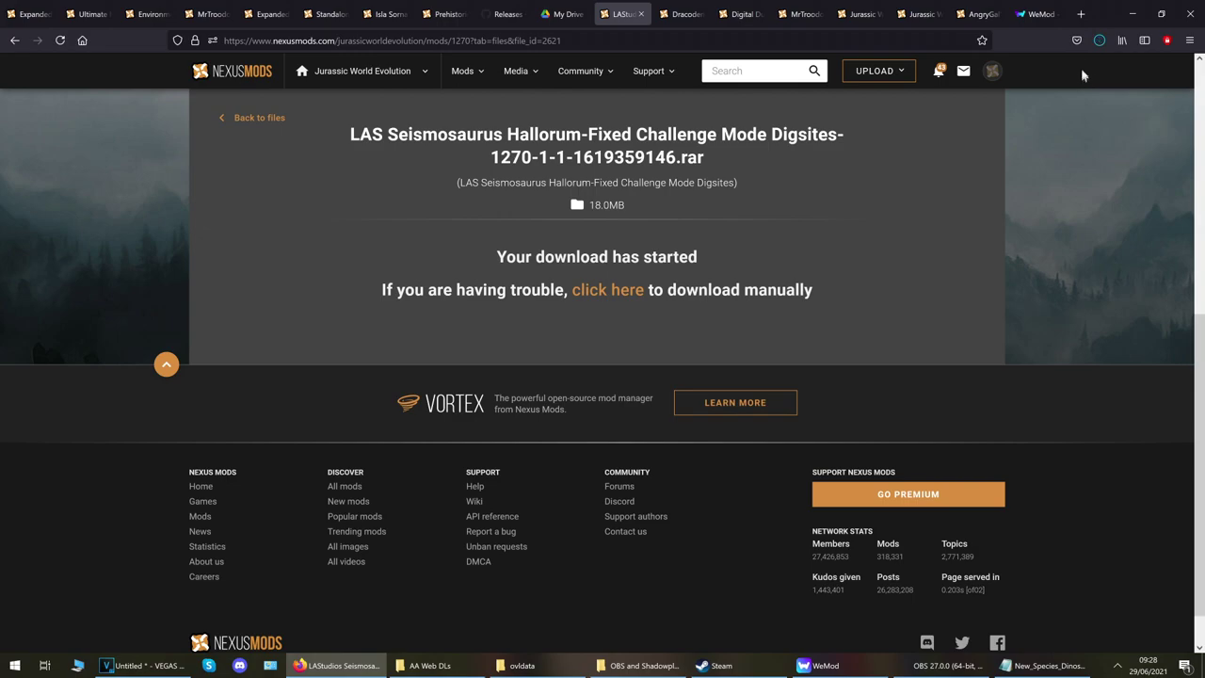
Open the downloaded Seismosaurus archive and enter its LAS03 (OPEN THIS FOLDER) folder.
click(1099, 40)
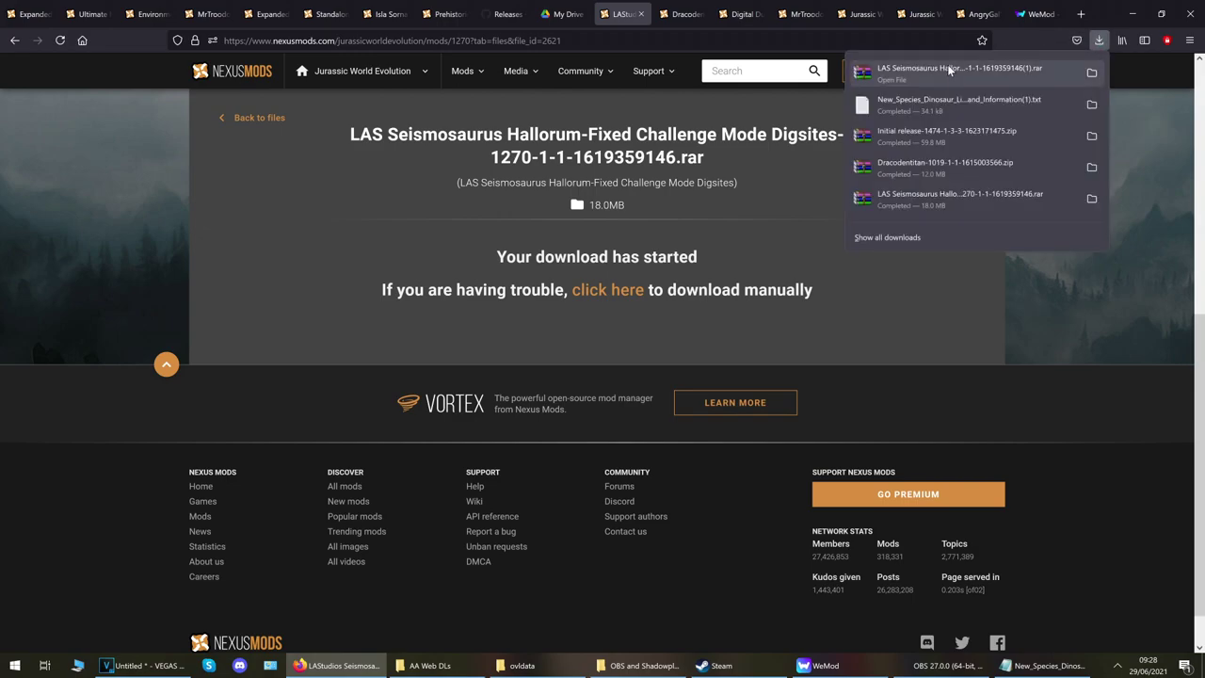
click(947, 70)
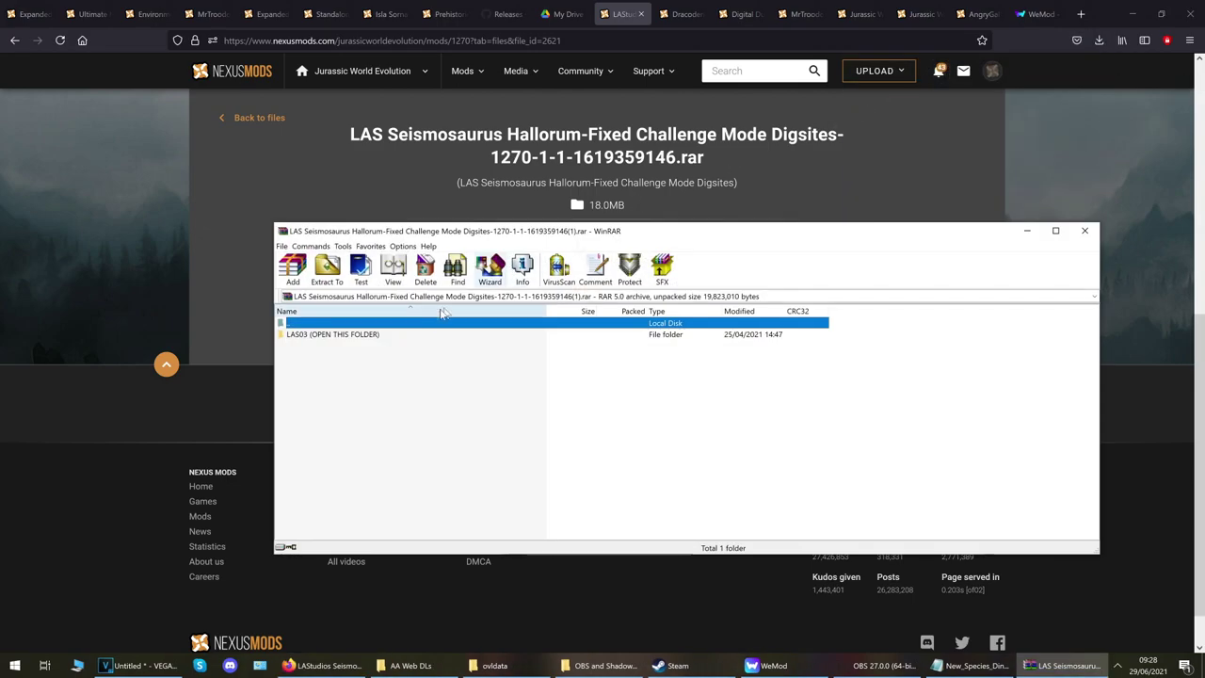
double_click(311, 336)
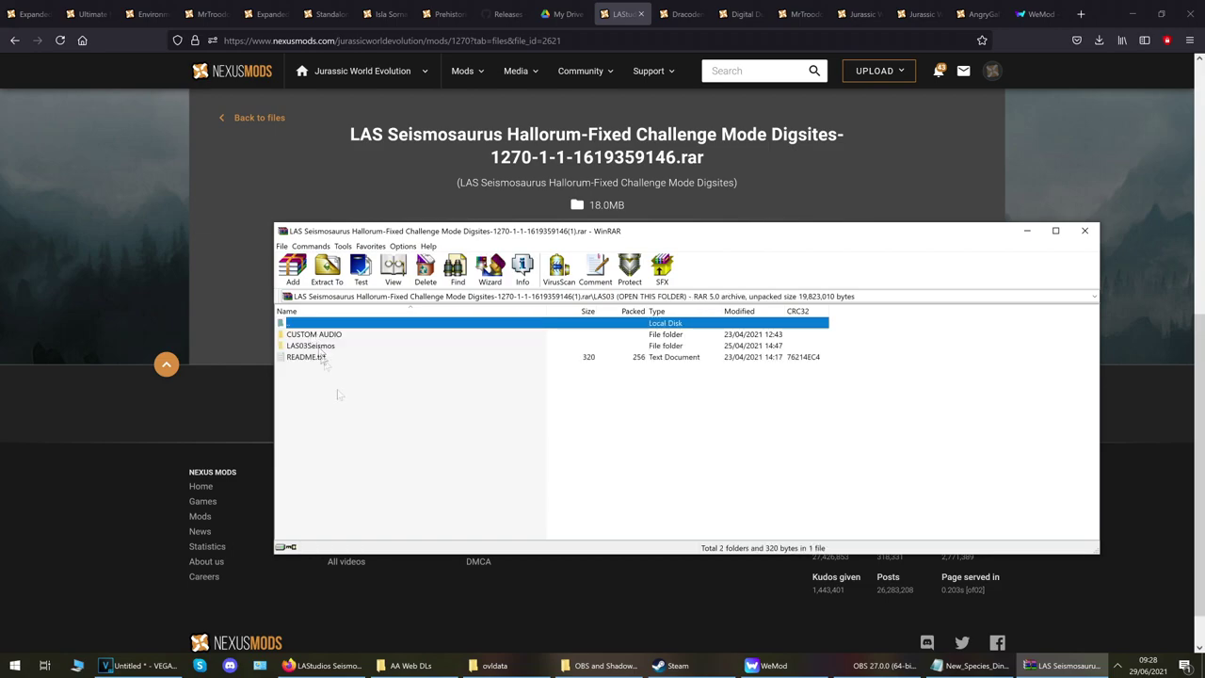
Inspect the contents of the archive's LAS03Seismos folder and return to its parent folder.
double_click(306, 347)
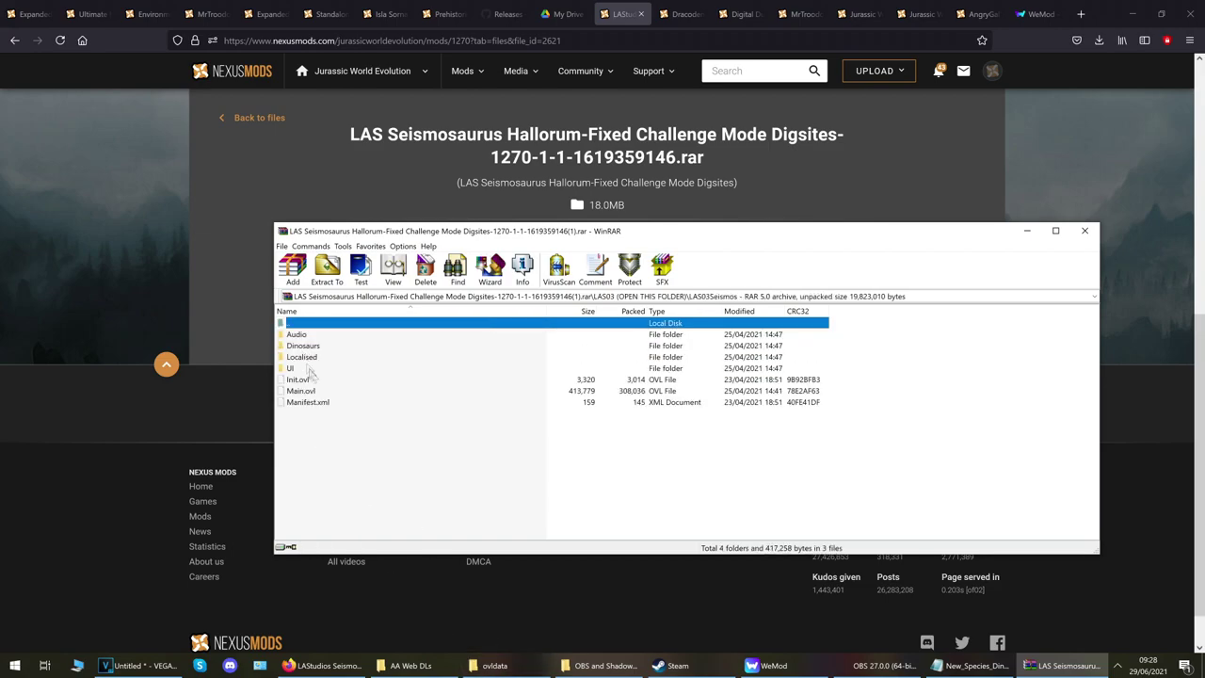
double_click(324, 327)
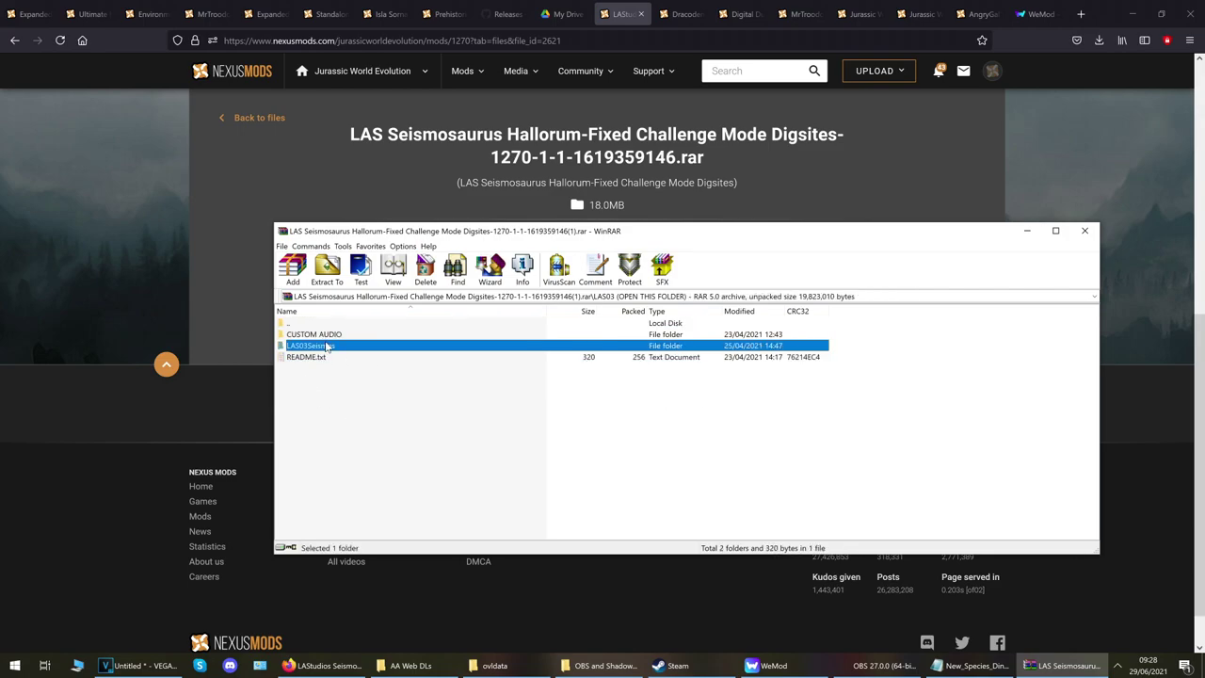
double_click(316, 345)
drag(337, 438, 290, 343)
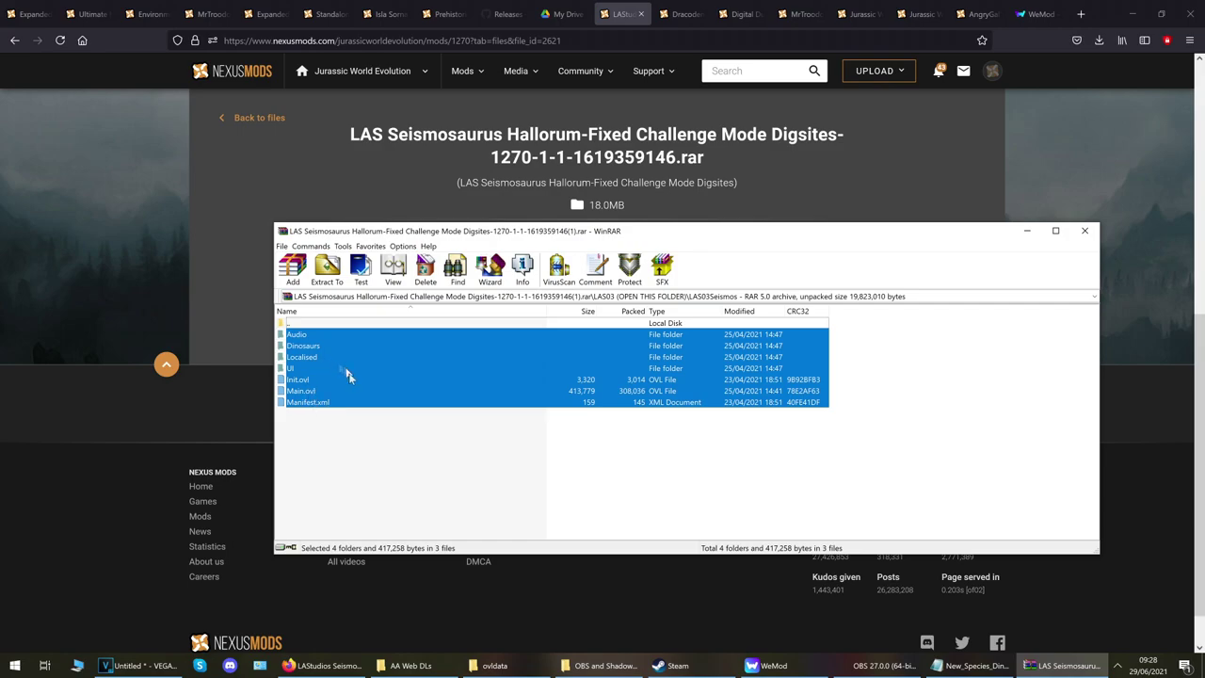
click(303, 322)
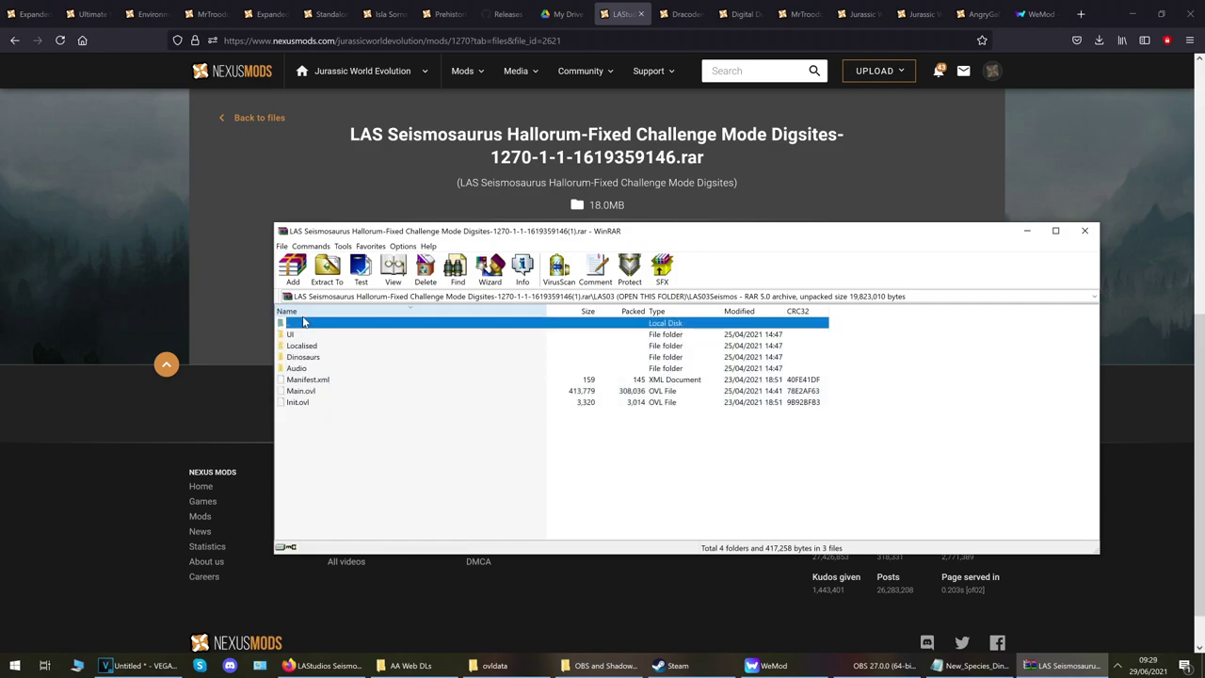
double_click(303, 322)
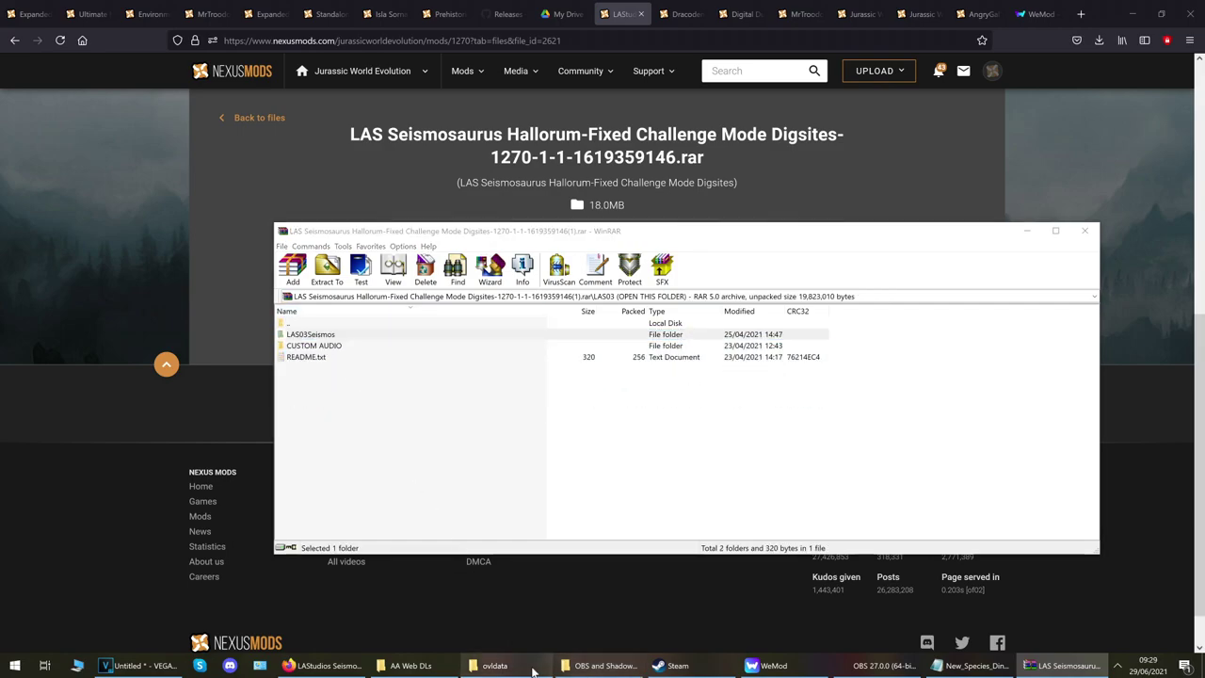
Extract the LAS03Seismos folder from the archive into the game's ovldata folder, replacing the existing files.
click(492, 666)
click(753, 418)
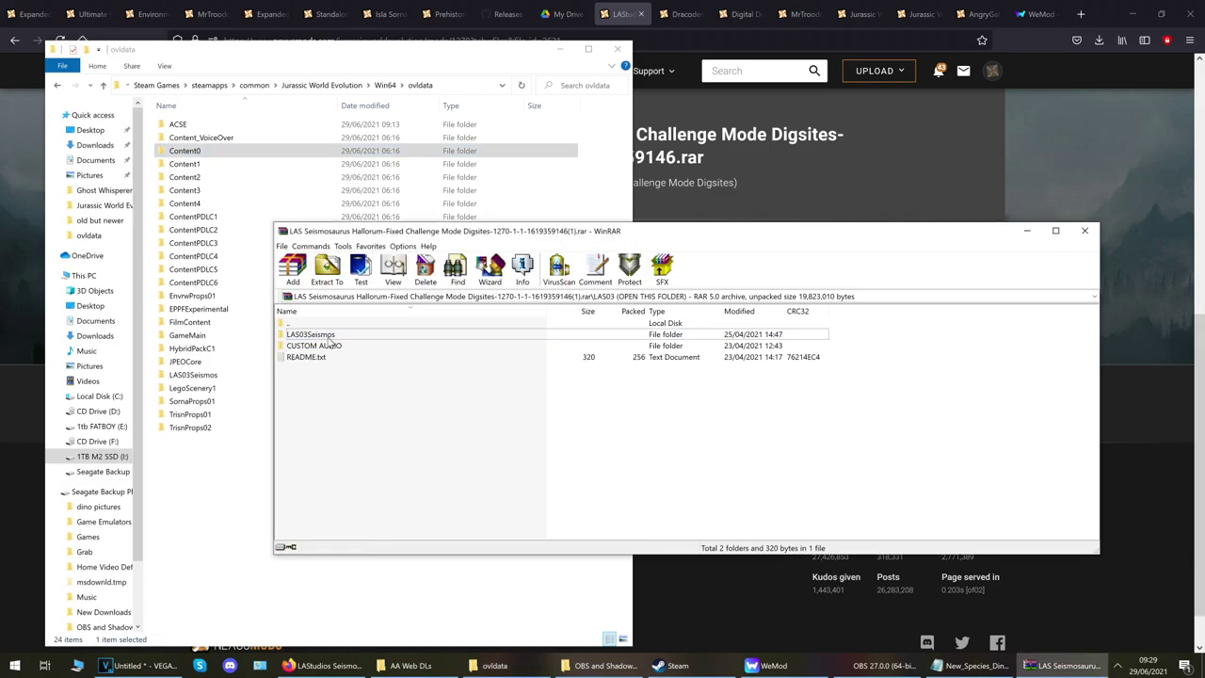
click(327, 336)
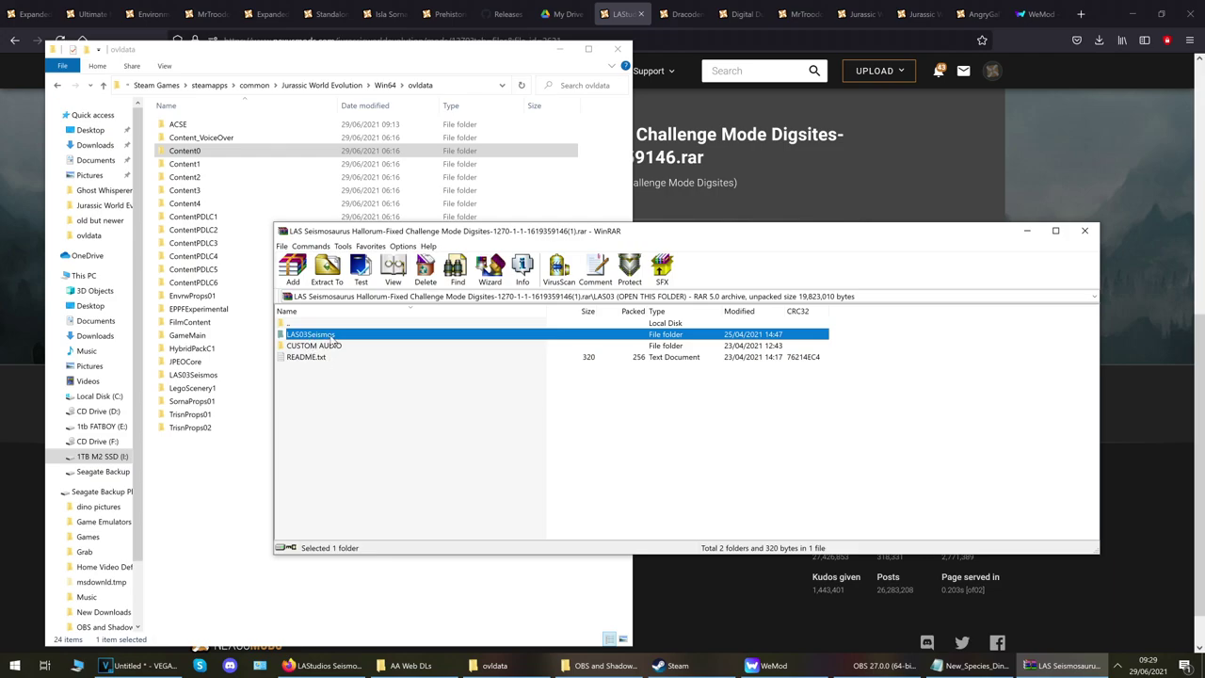
drag(334, 341, 230, 474)
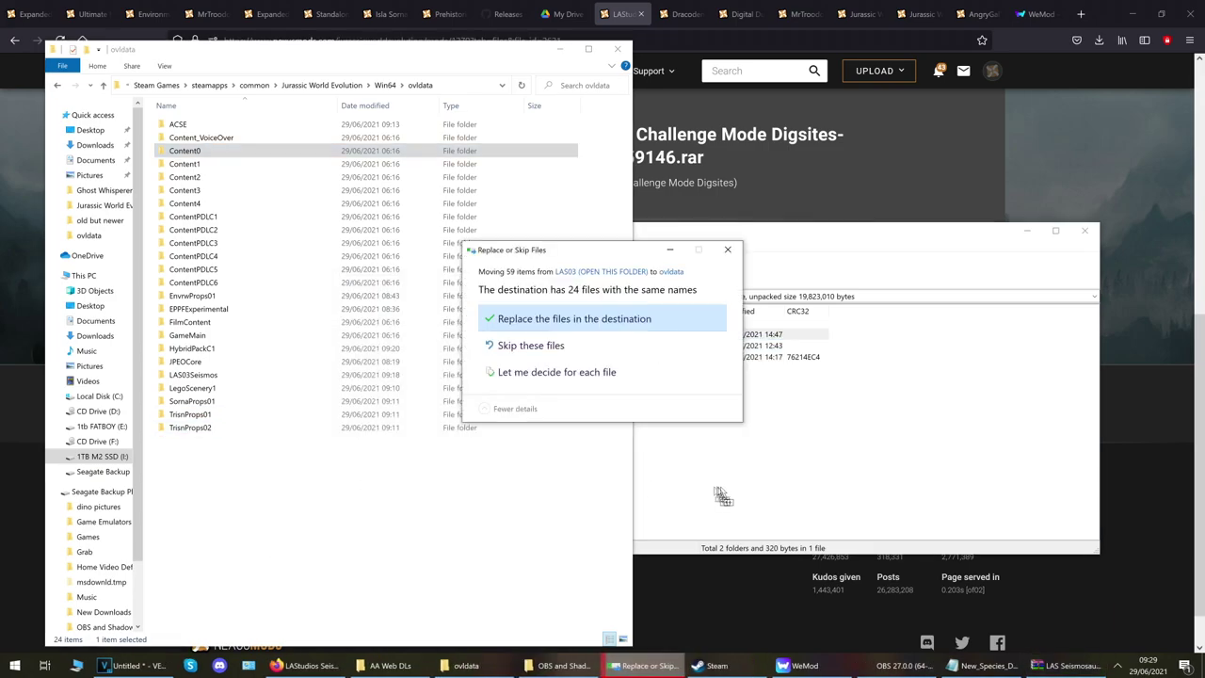
click(552, 323)
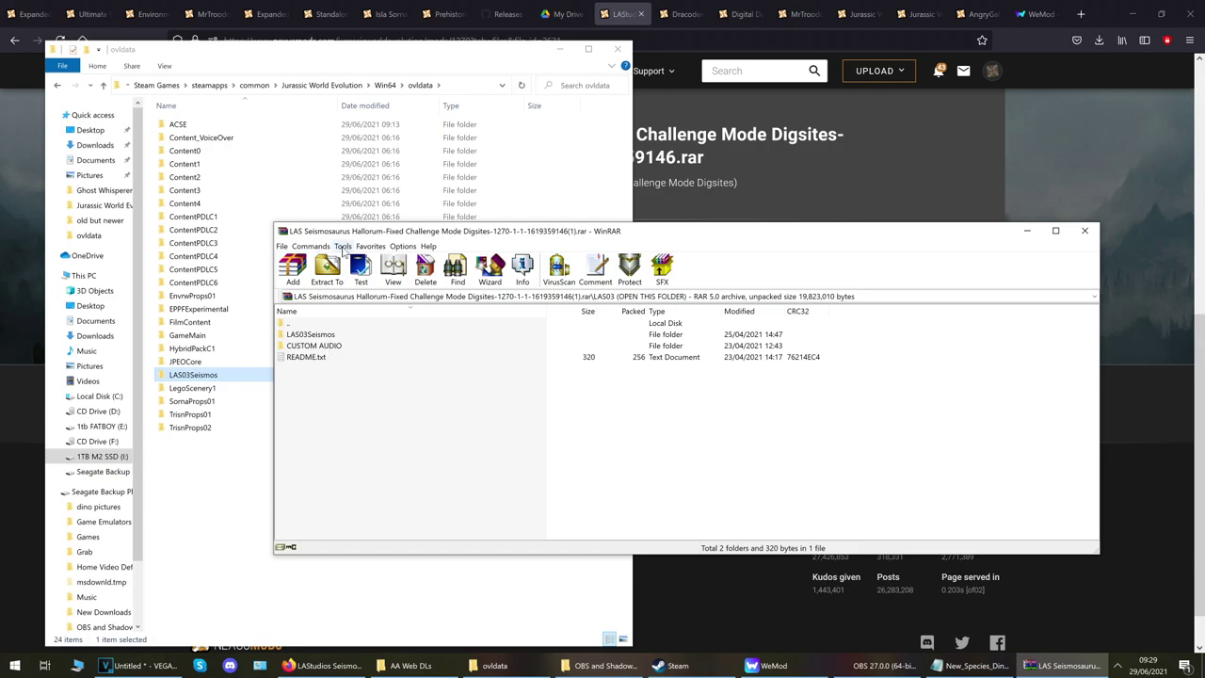
Extract Diplodocus.ovl from the archive's CUSTOM AUDIO folder into ovldata\Content0\Dinosaurs\Diplodocus, replacing the existing file.
drag(344, 238, 533, 219)
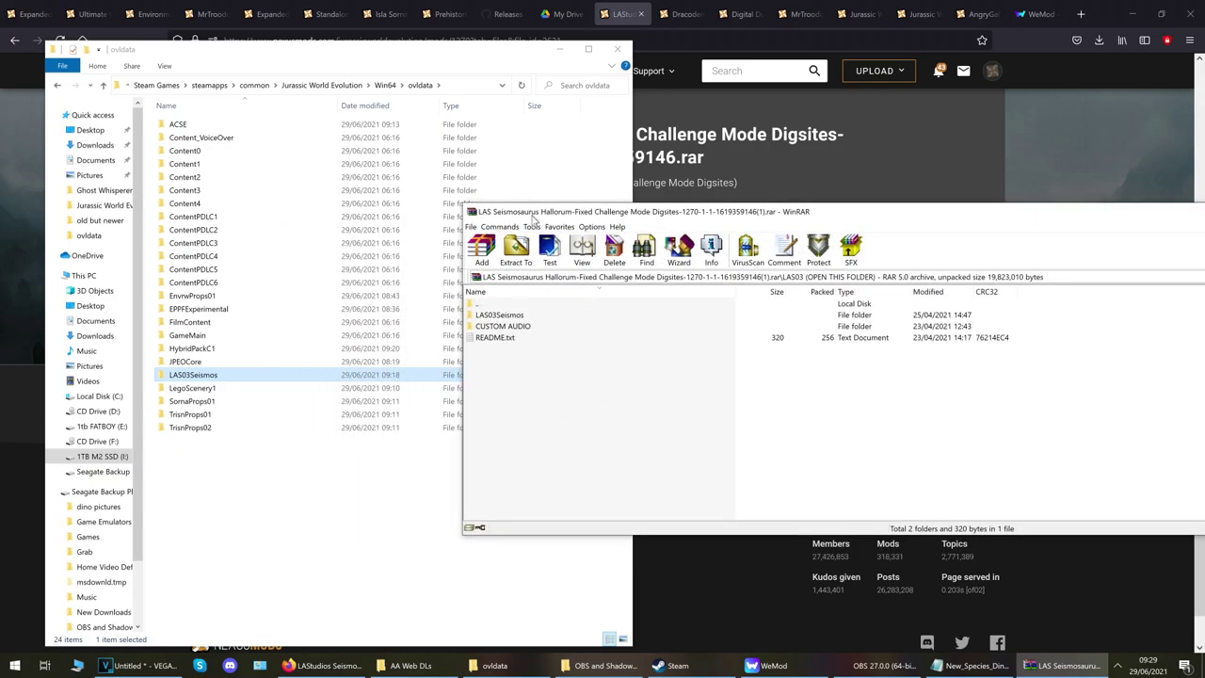
double_click(496, 327)
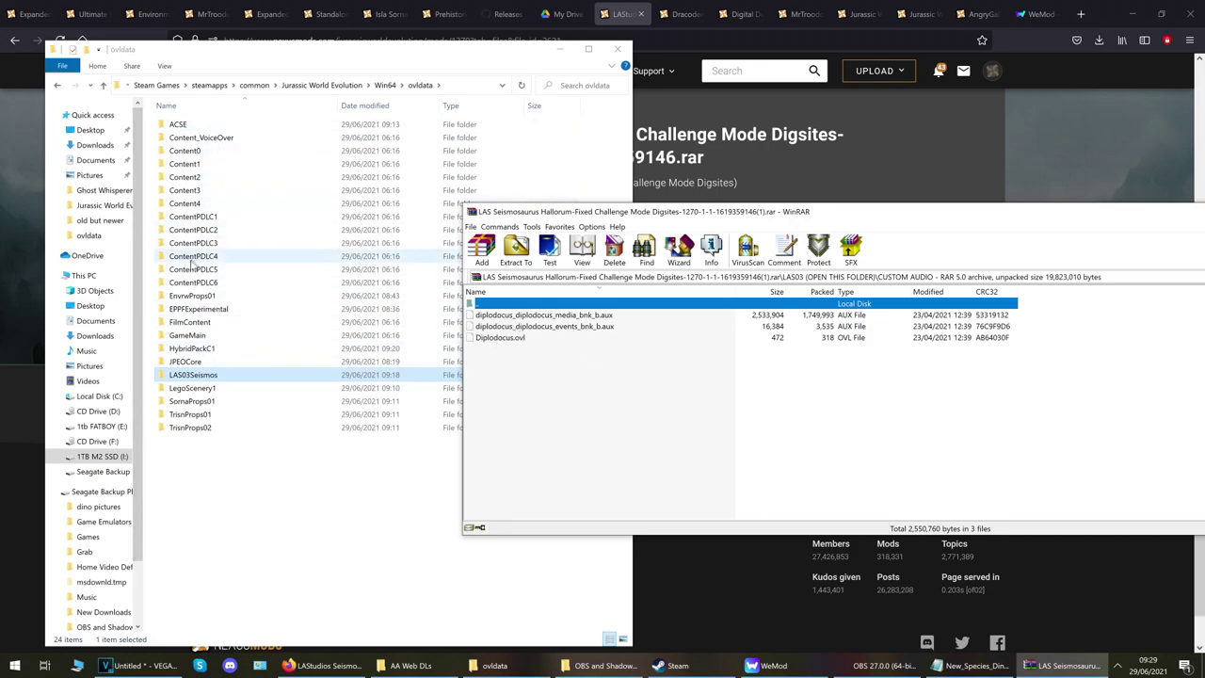
double_click(184, 151)
click(736, 381)
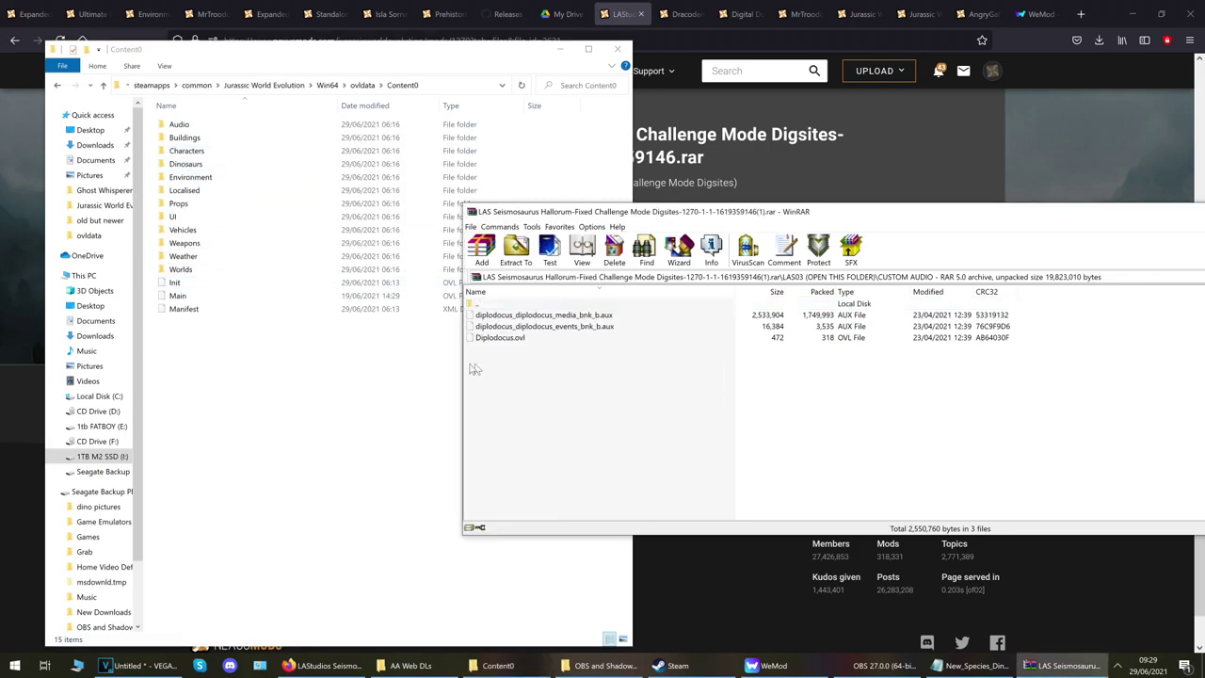
double_click(186, 164)
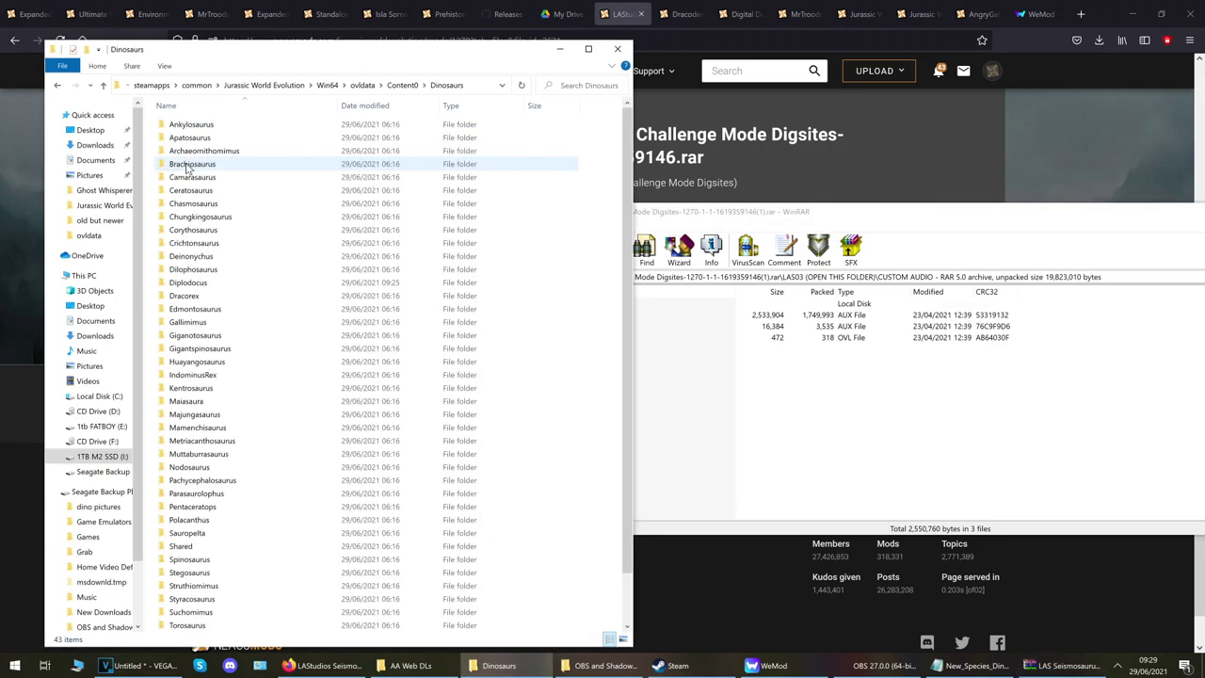
double_click(193, 283)
key(alt+Tab)
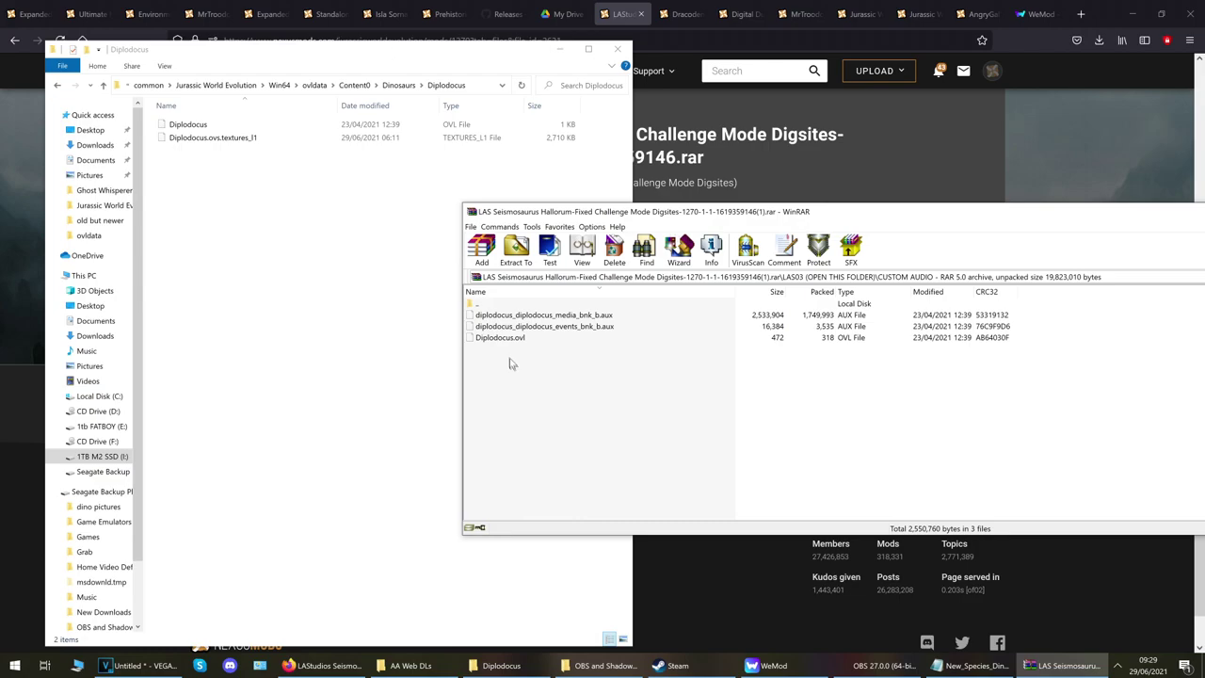
click(509, 341)
drag(543, 344, 367, 288)
click(560, 334)
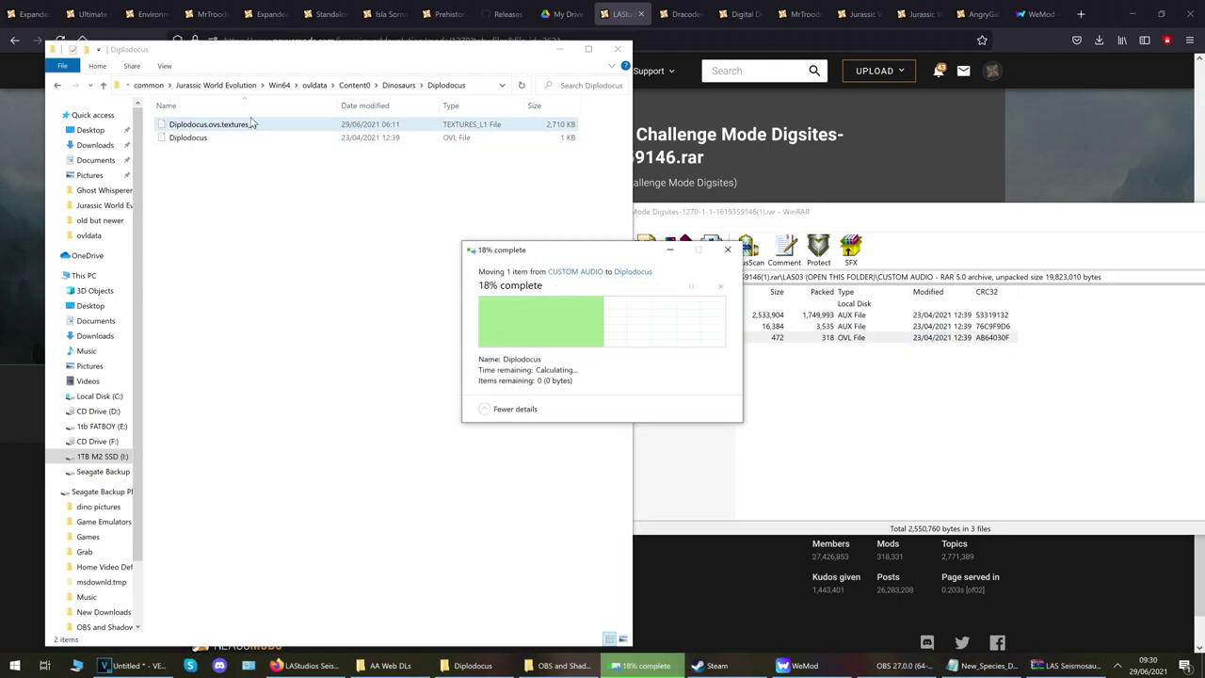
Extract the diplodocus media and events .aux files from CUSTOM AUDIO into ovldata\Content0\Audio, replacing the existing files.
click(358, 86)
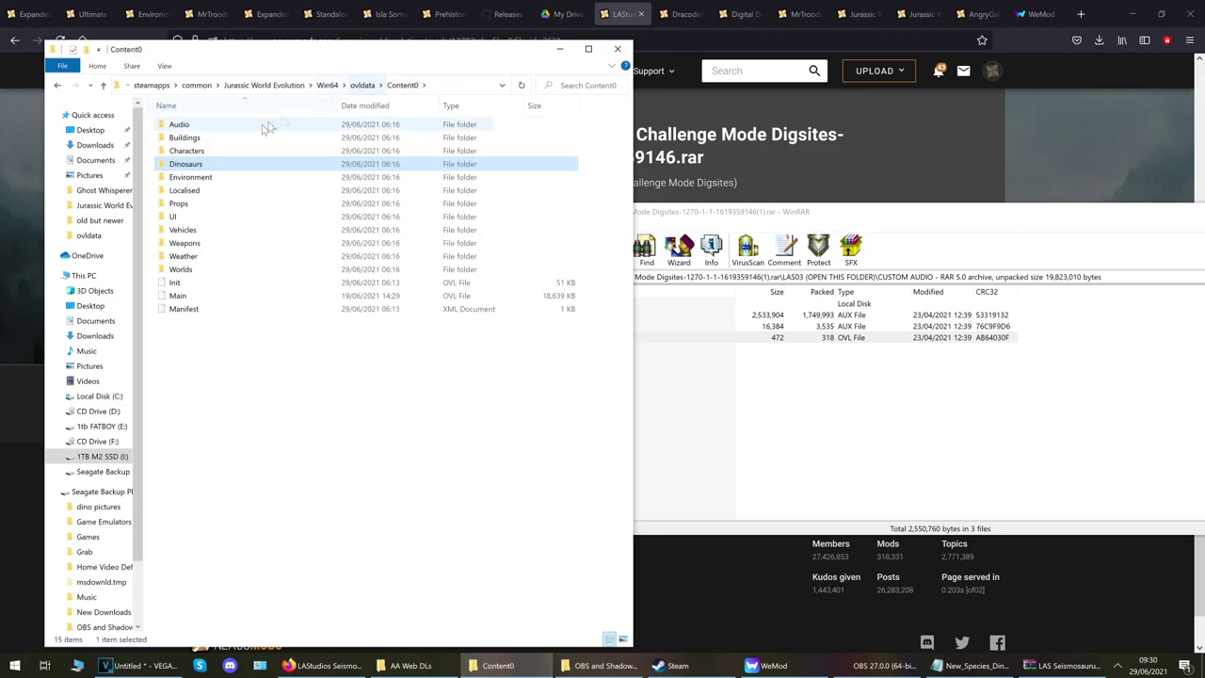
double_click(179, 125)
click(760, 395)
click(760, 396)
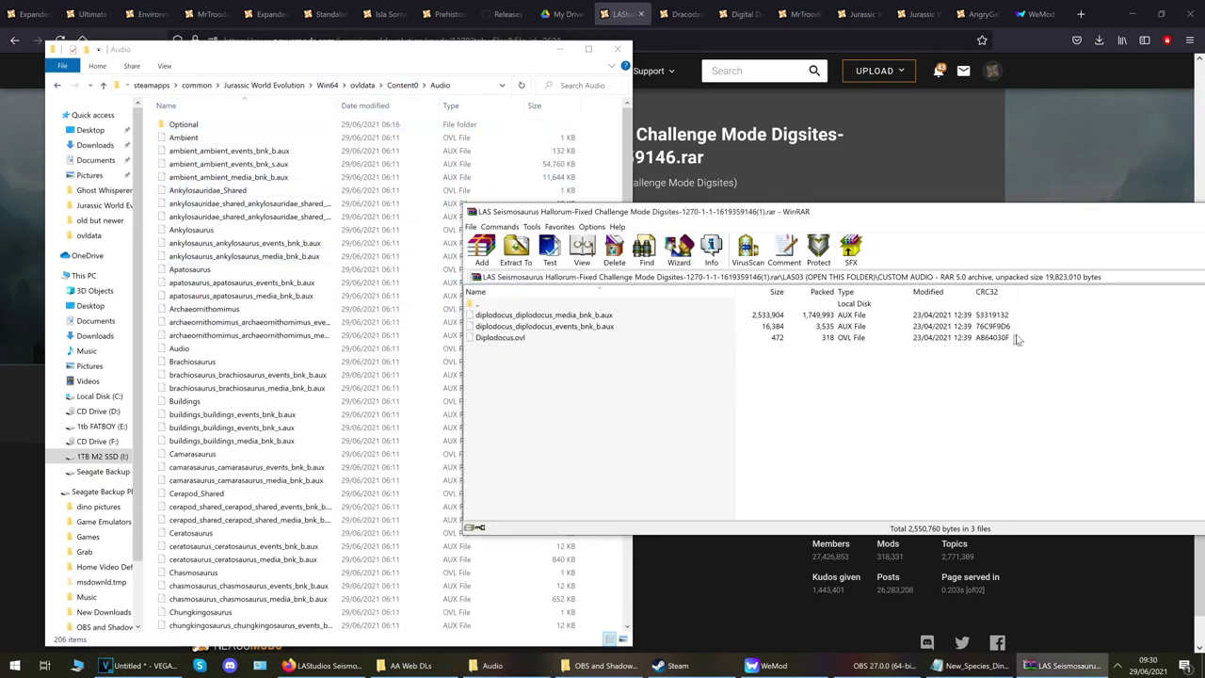
drag(1038, 314, 598, 166)
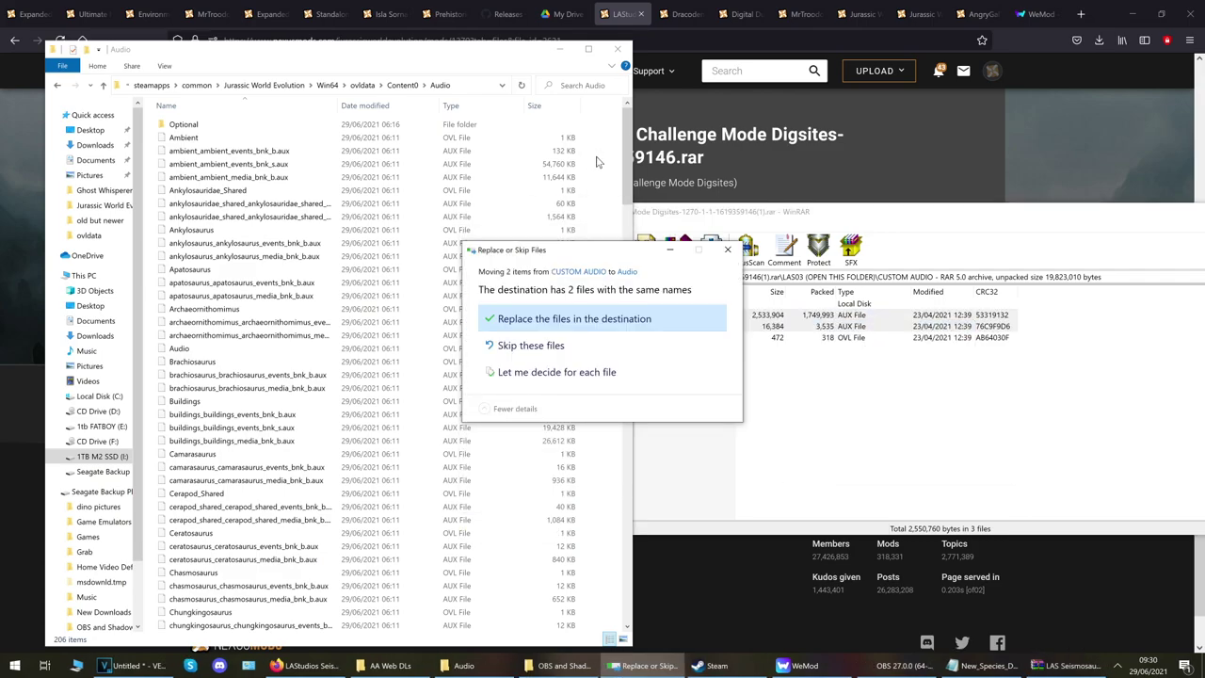
click(564, 320)
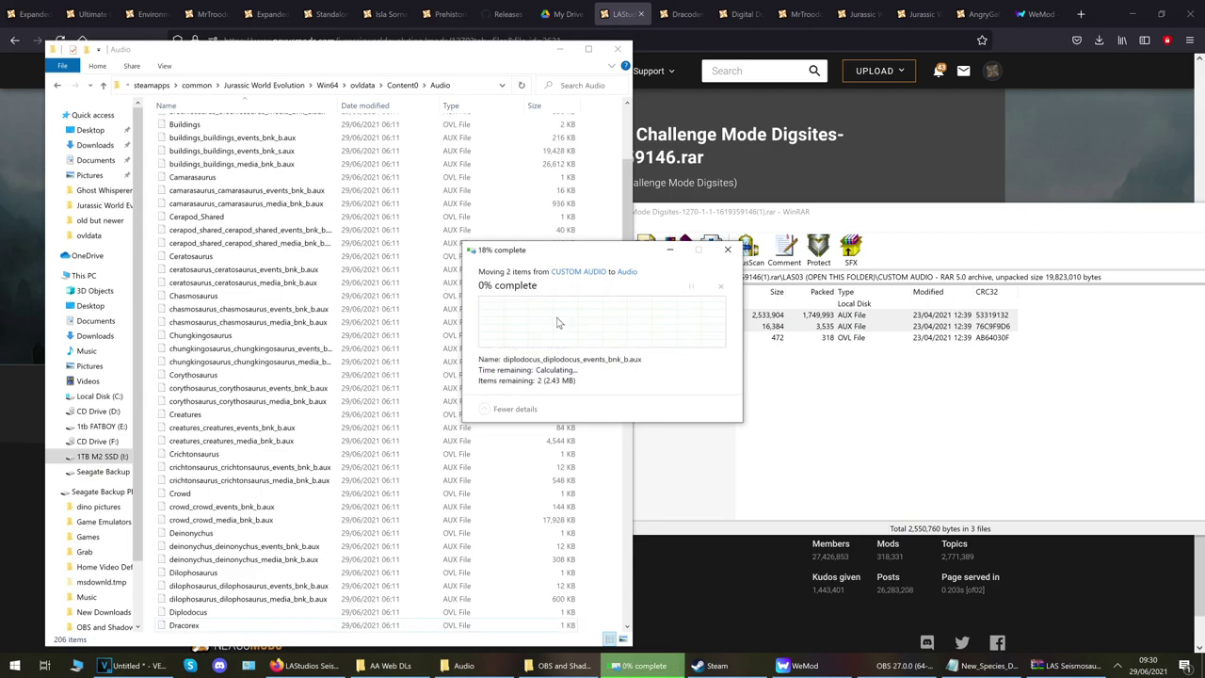
Close the Seismosaurus archive and return to the ovldata folder in File Explorer.
click(805, 417)
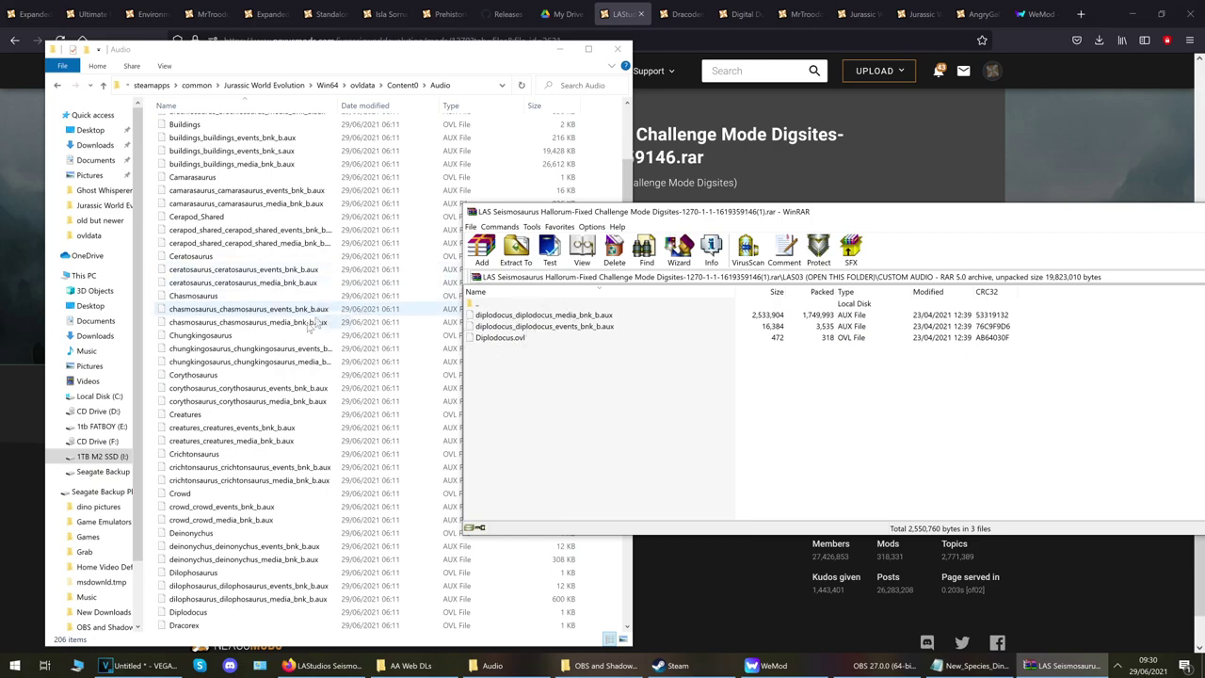
drag(1147, 216, 936, 218)
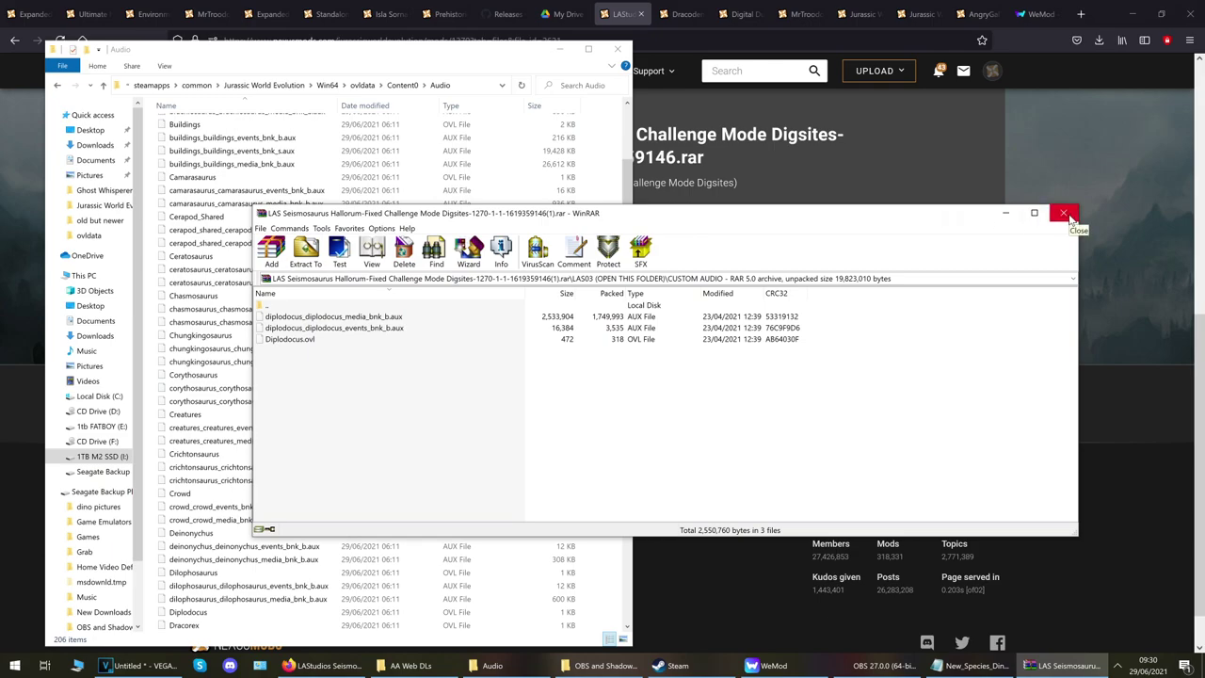
click(1064, 214)
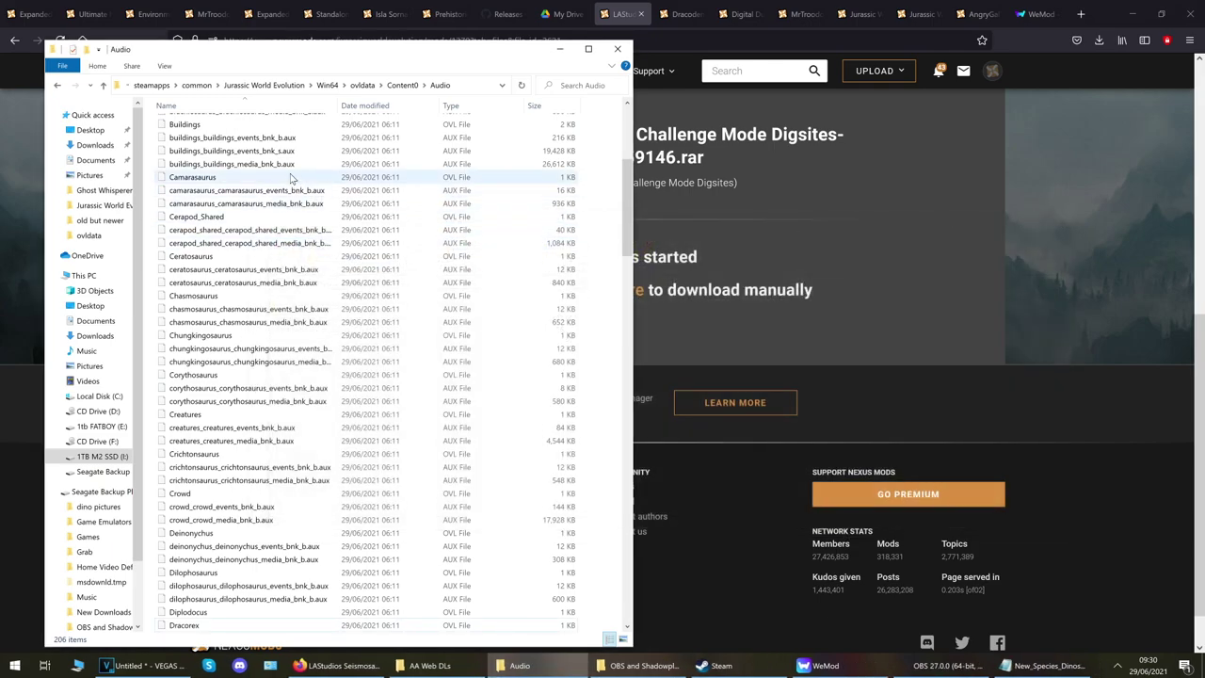
click(393, 86)
click(364, 86)
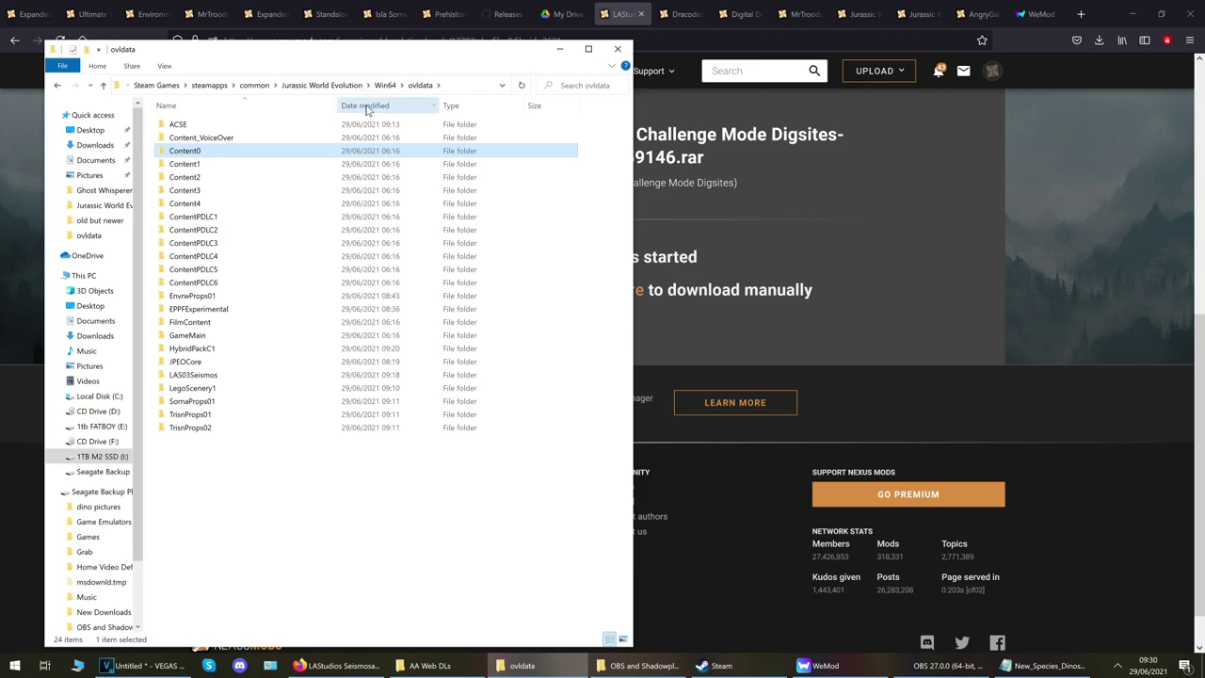
Switch to the Dracodentitan mod page in Firefox and go back to its list of files.
click(680, 14)
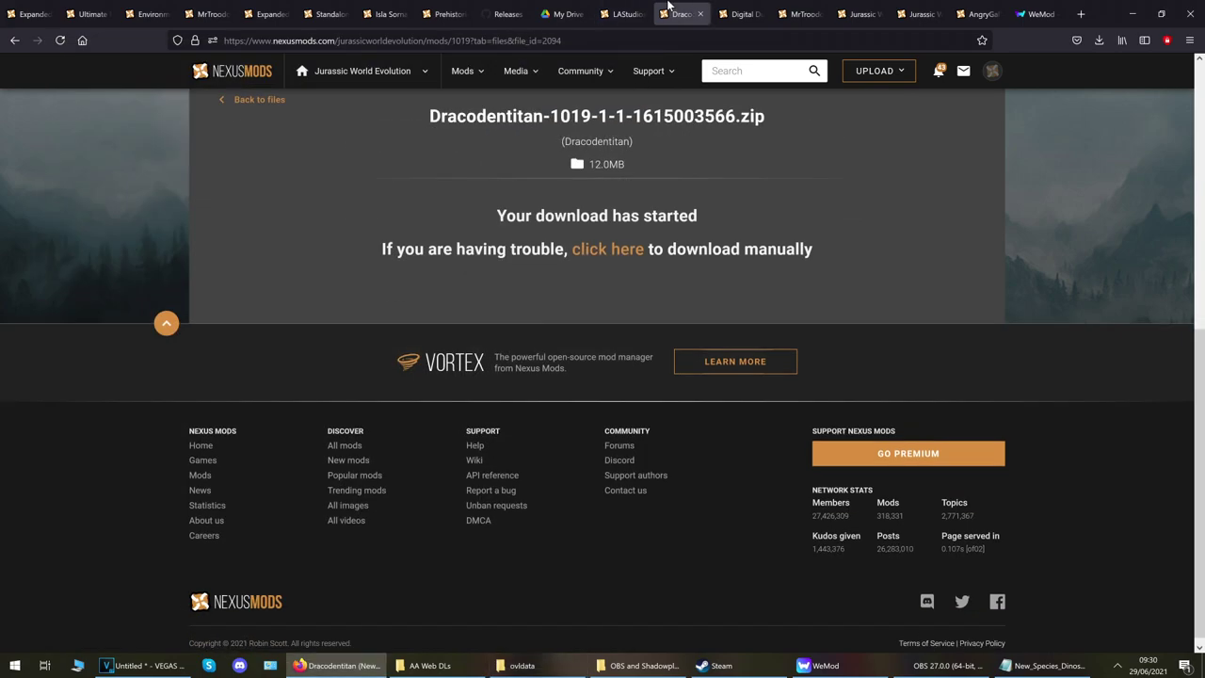
scroll(508, 226, up, 3)
scroll(508, 226, up, 1)
scroll(518, 245, down, 3)
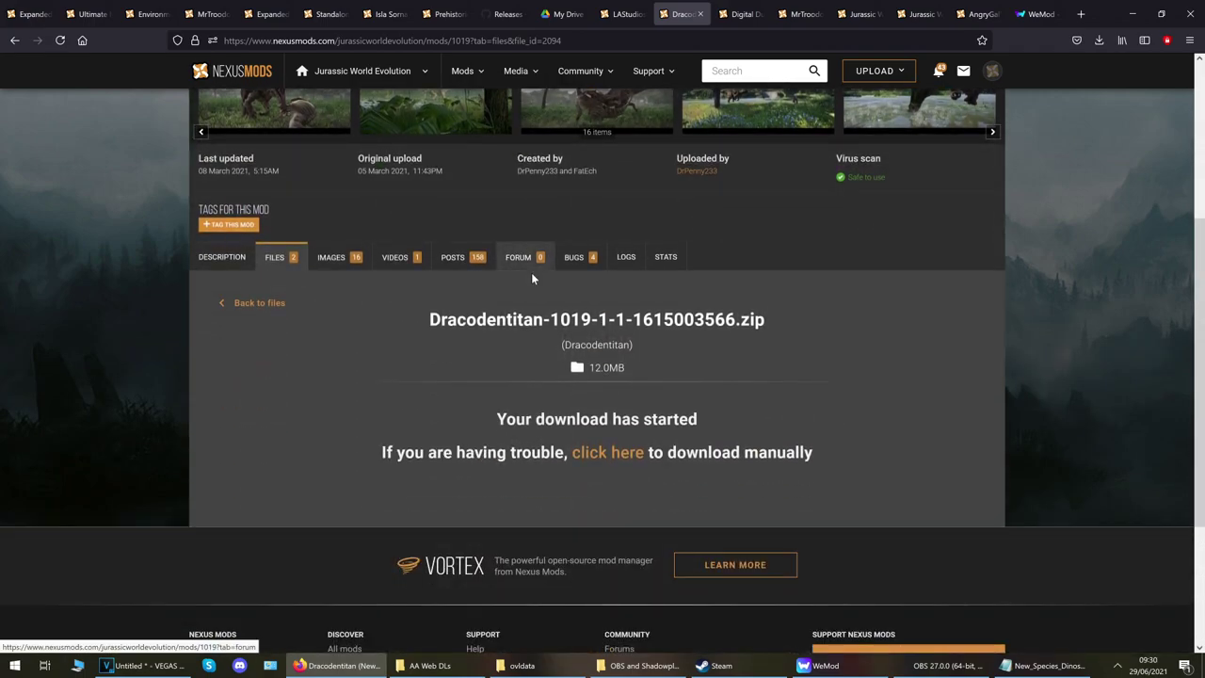
click(263, 309)
scroll(543, 335, down, 4)
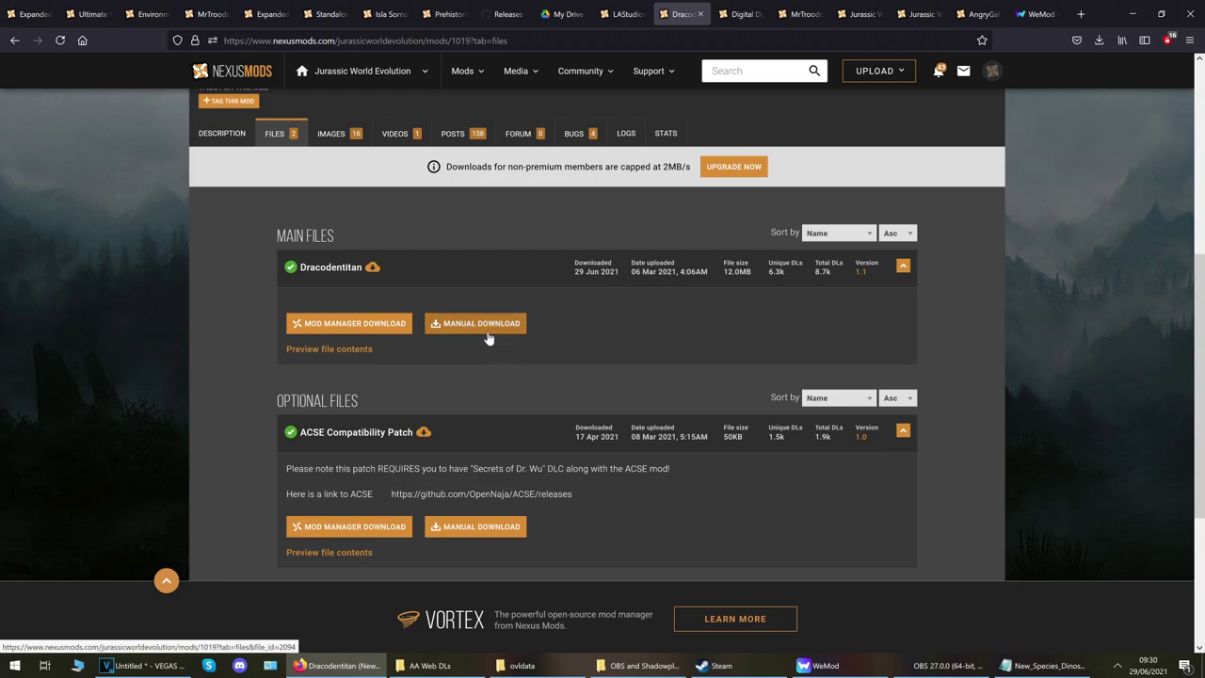
Open the manual download page for the Dracodentitan main file, then open the downloaded Dracodentitan-1019-1-1-1615003566.zip in WinRAR with the ovldata folder behind it.
click(457, 336)
scroll(563, 461, down, 7)
scroll(660, 442, up, 4)
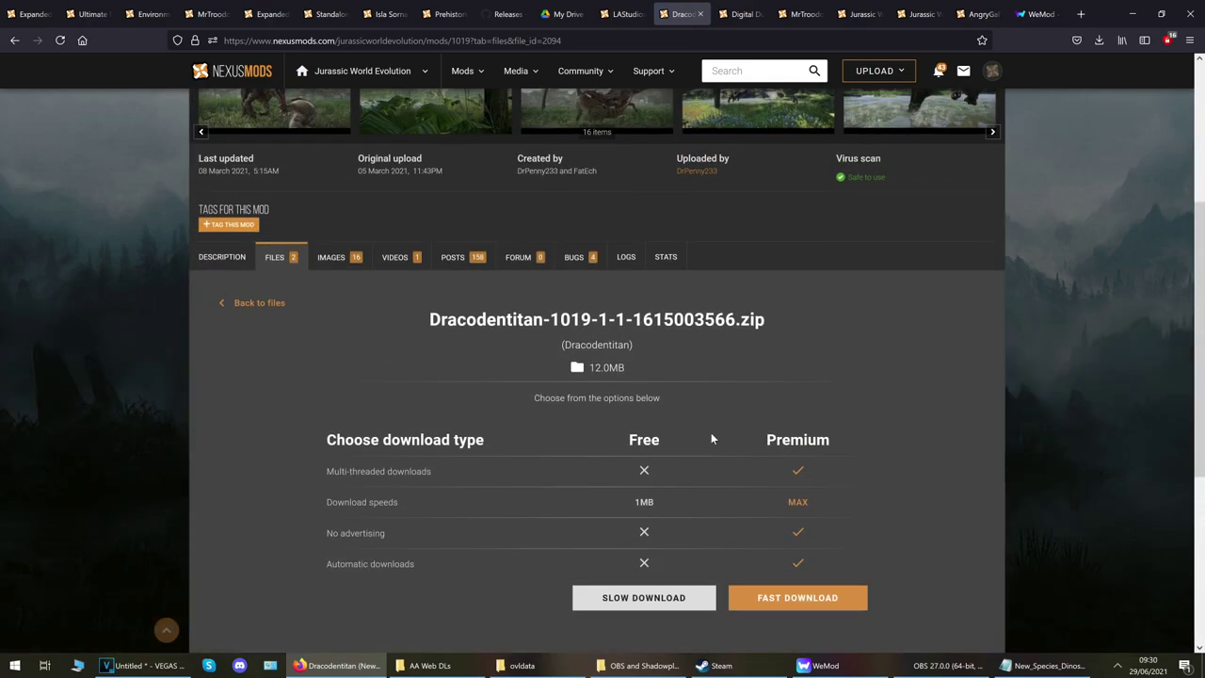
click(1099, 40)
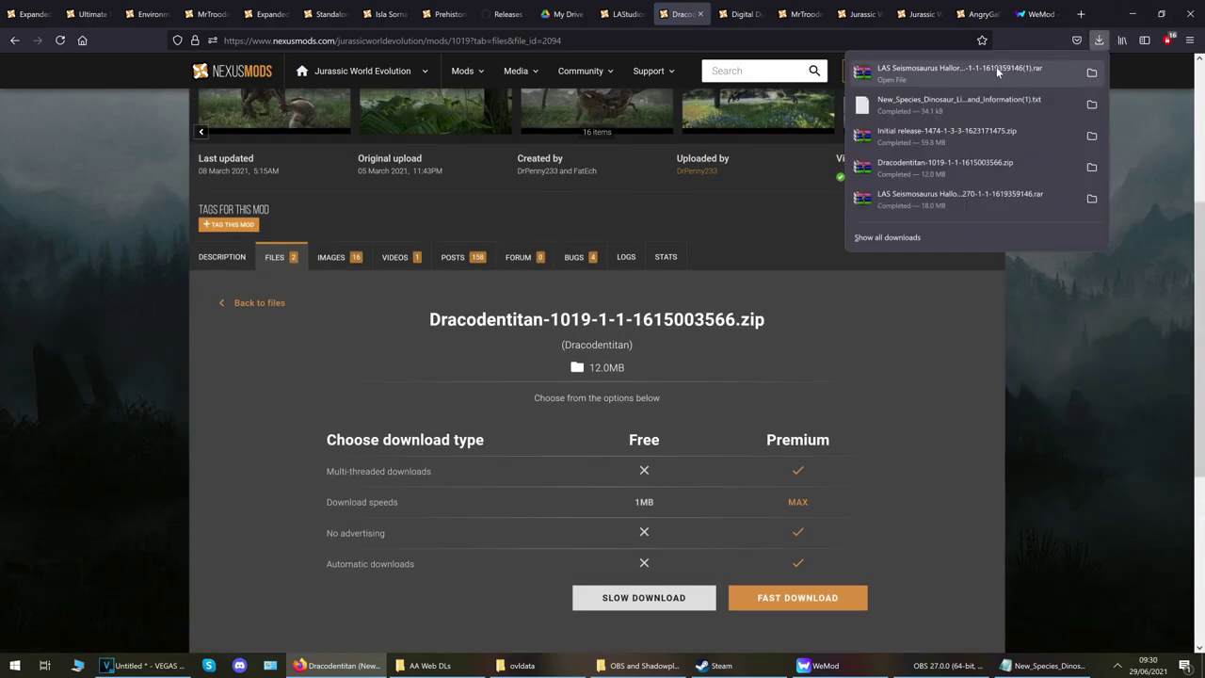
click(950, 166)
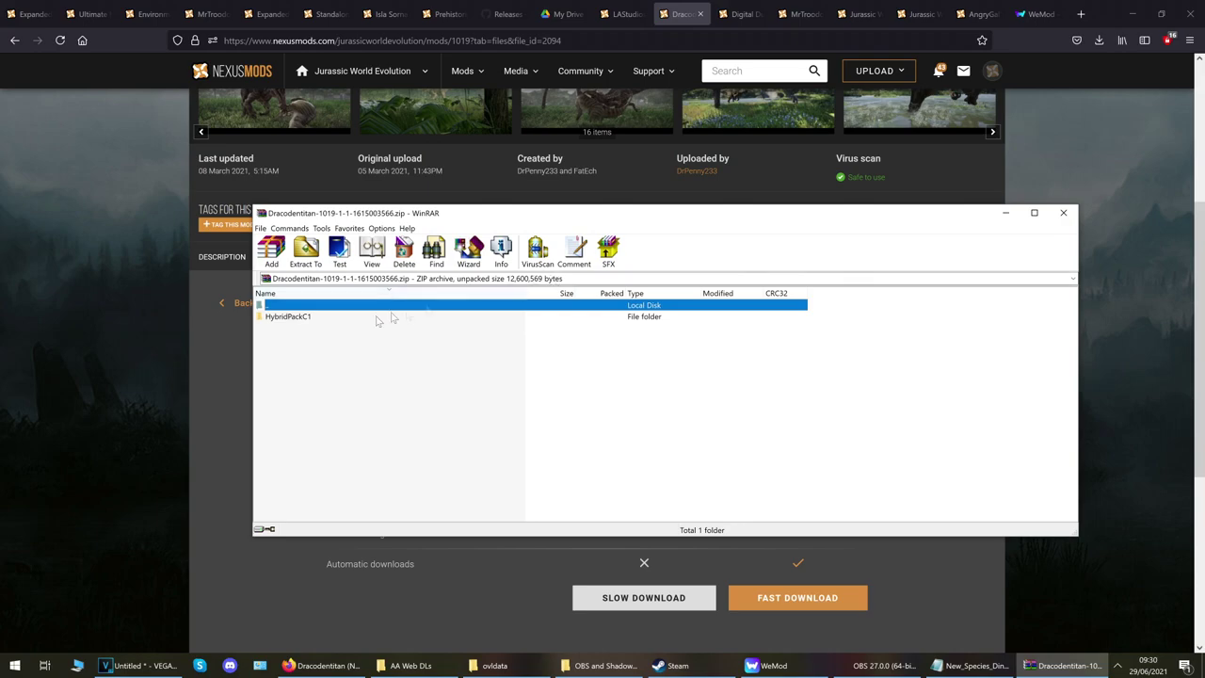
click(494, 665)
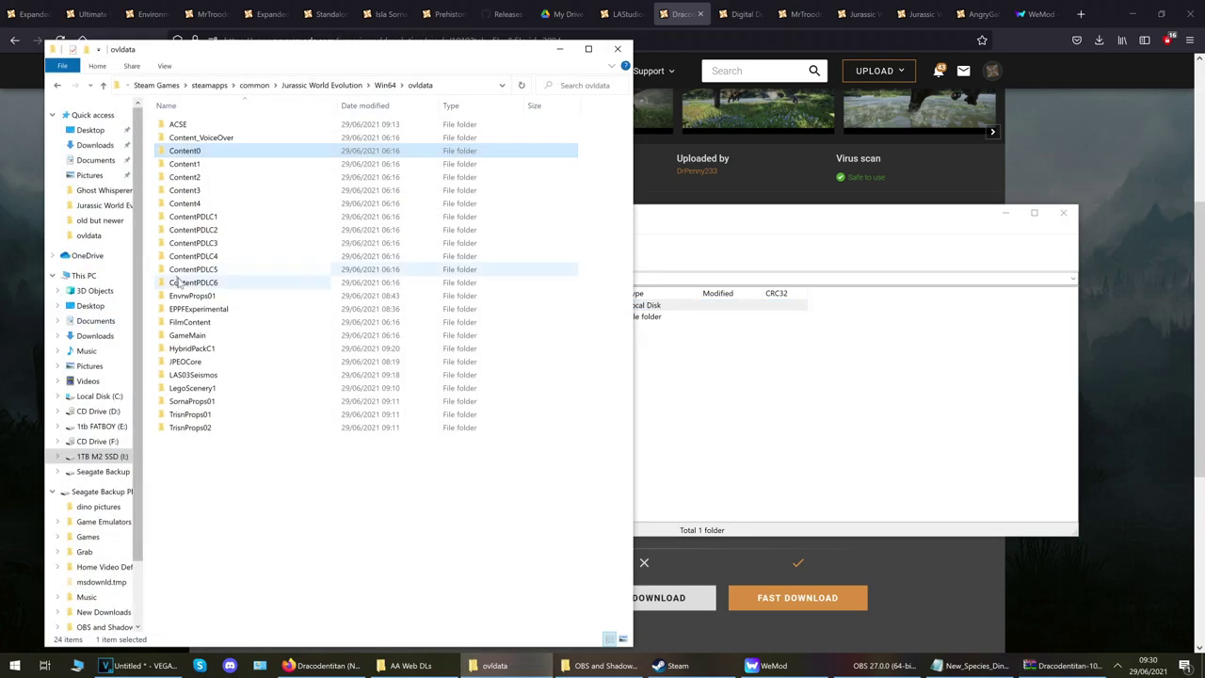
click(743, 419)
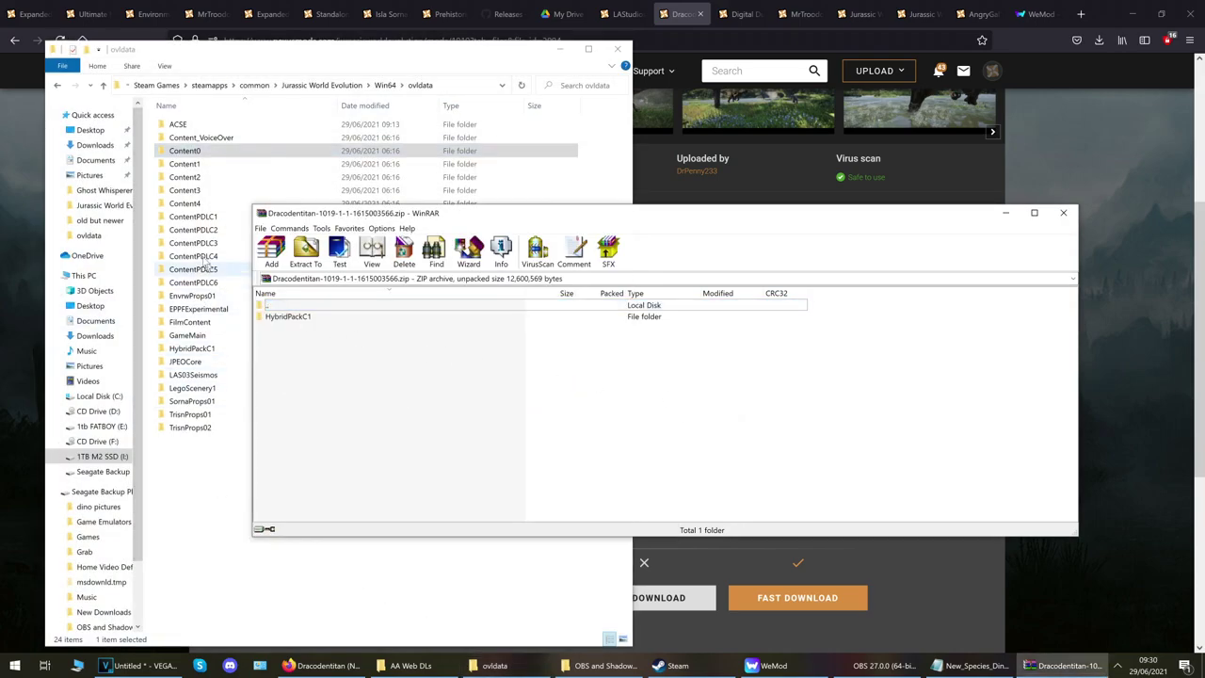
Examine the contents of the HybridPackC1 folder inside the Dracodentitan archive.
double_click(288, 316)
double_click(298, 309)
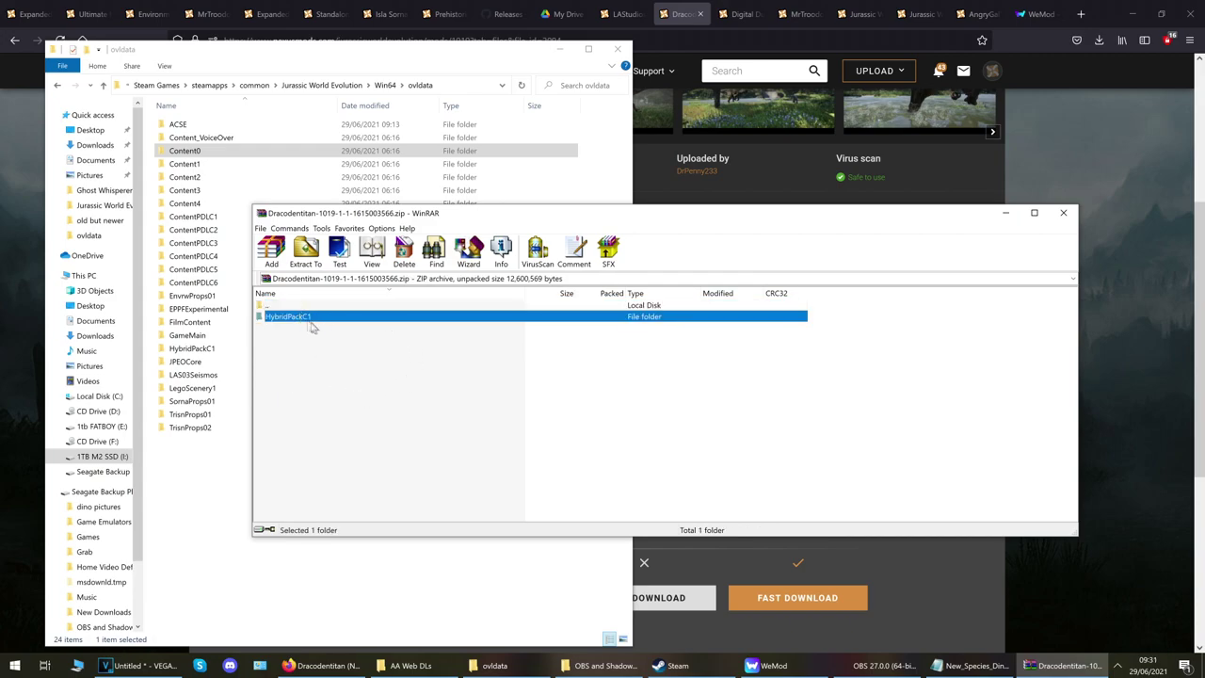
double_click(290, 307)
double_click(316, 352)
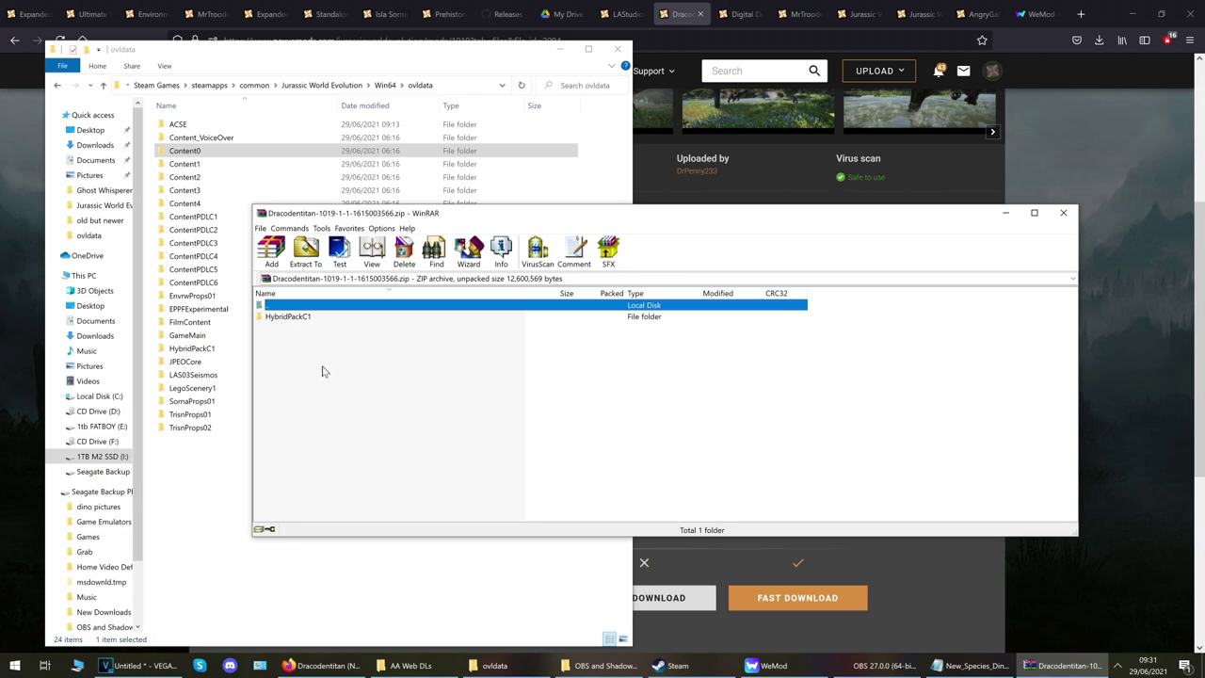
double_click(288, 321)
double_click(292, 307)
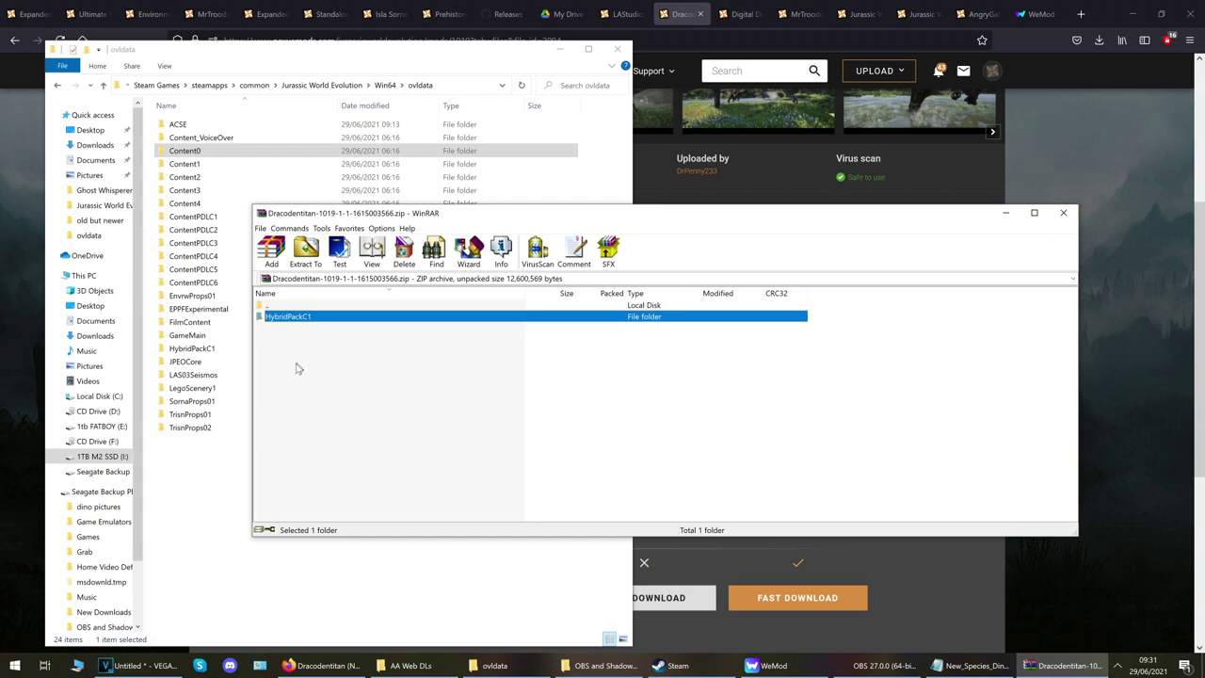
double_click(288, 319)
drag(295, 421, 275, 320)
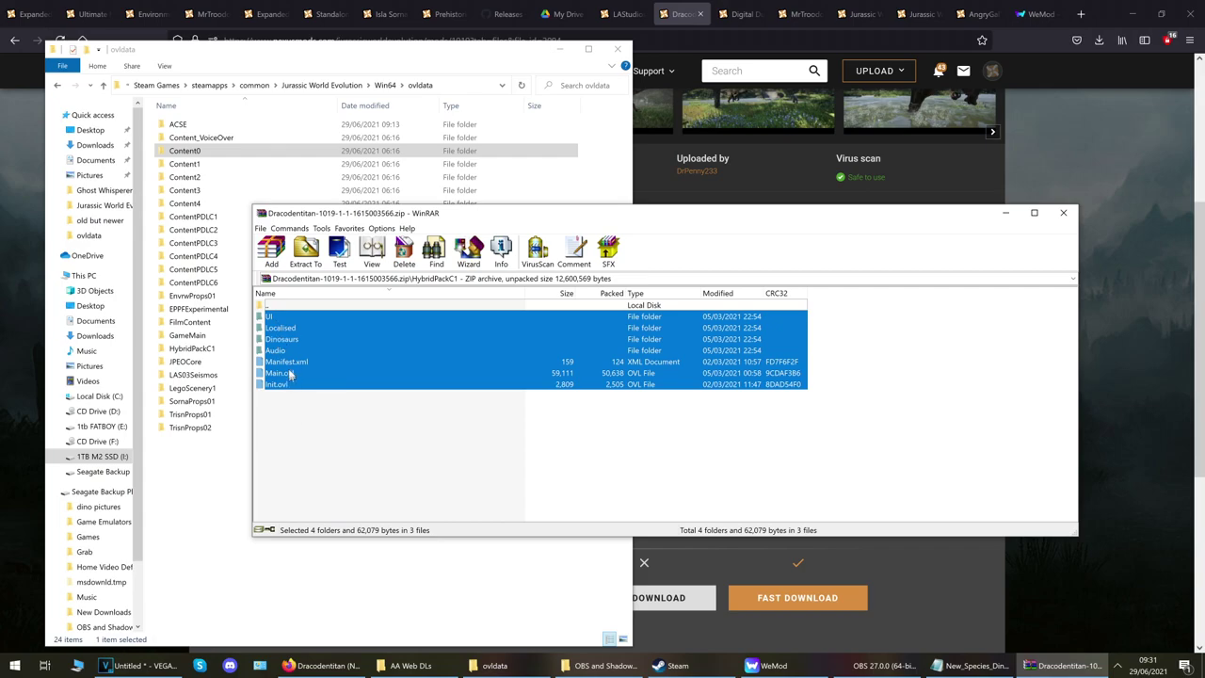
Return to the top level of the Dracodentitan archive and extract the whole HybridPackC1 folder into ovldata.
click(303, 415)
double_click(283, 306)
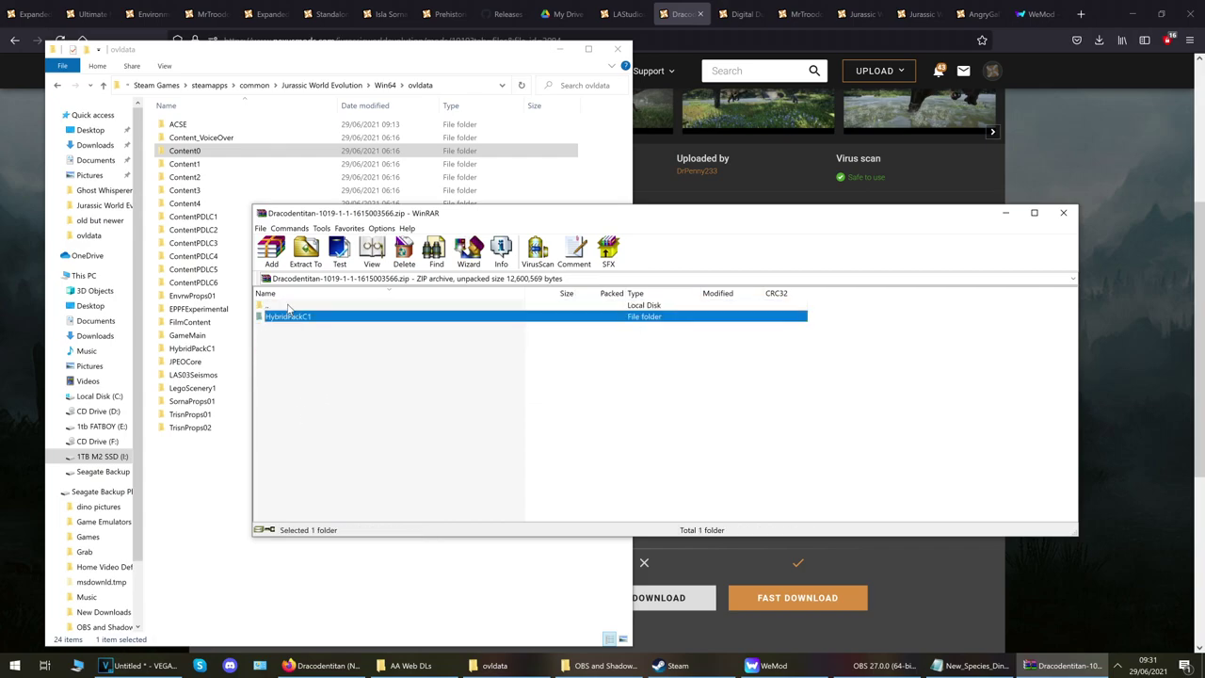
drag(292, 318, 226, 456)
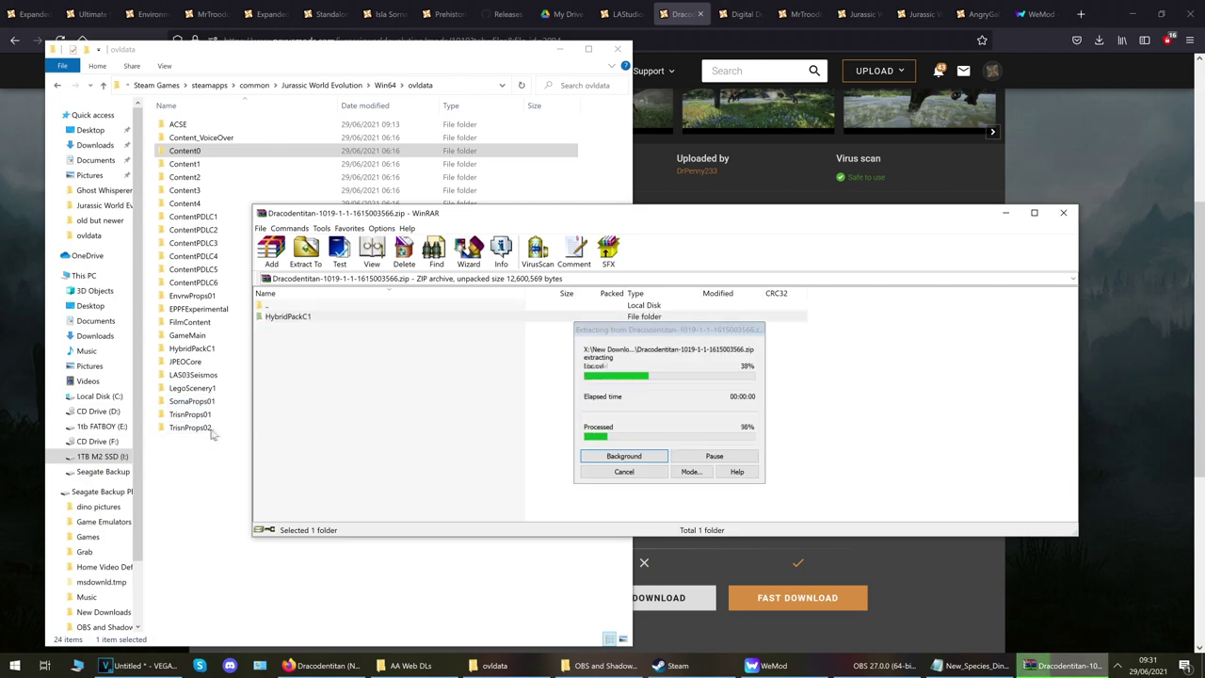
click(524, 314)
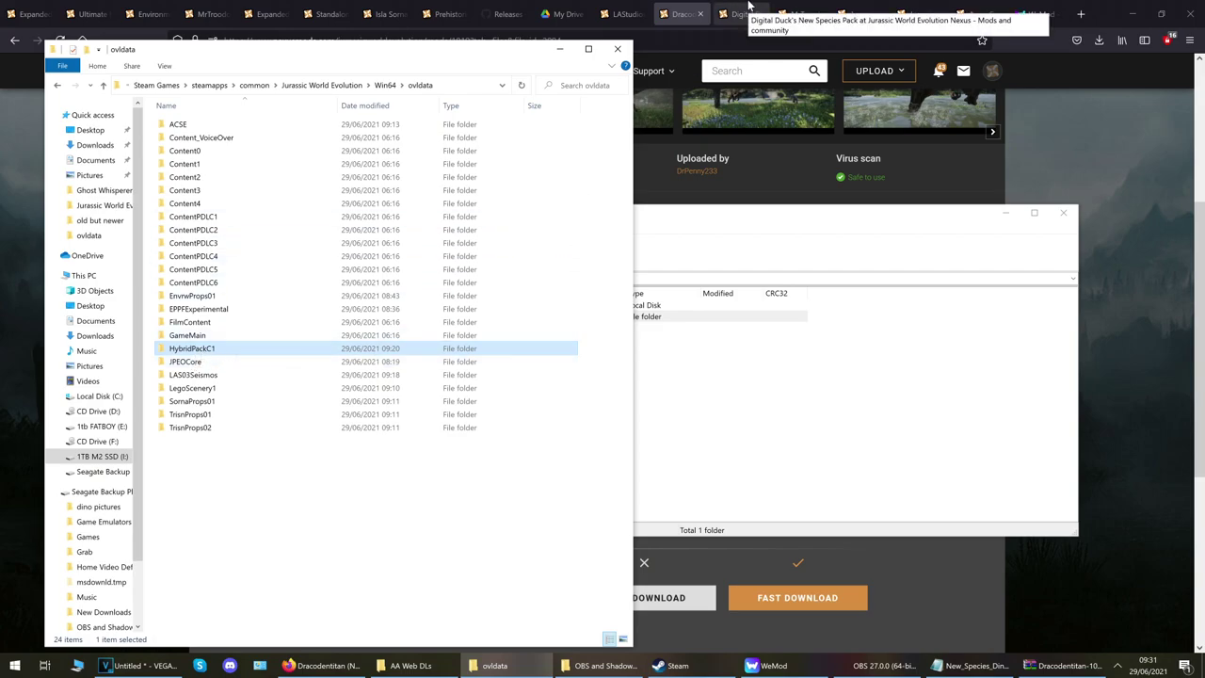
View the Digital Duck's New Species Pack page in Firefox and move on to the MrTroodon Modpack page.
click(741, 14)
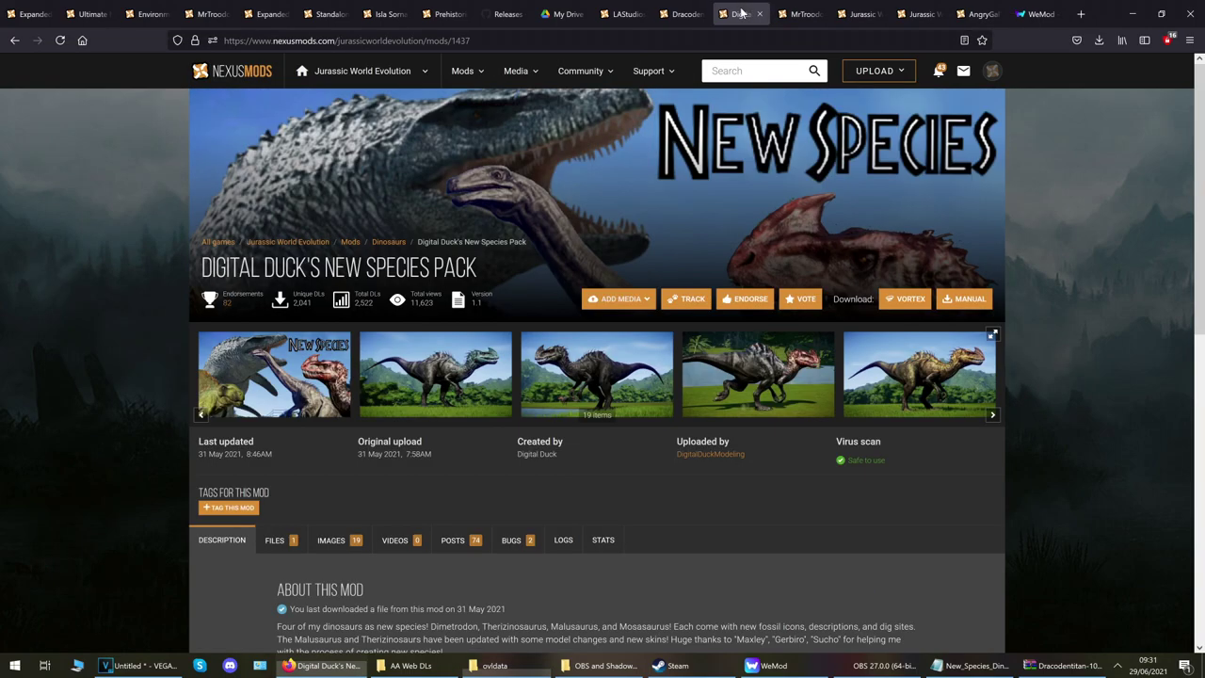
click(802, 14)
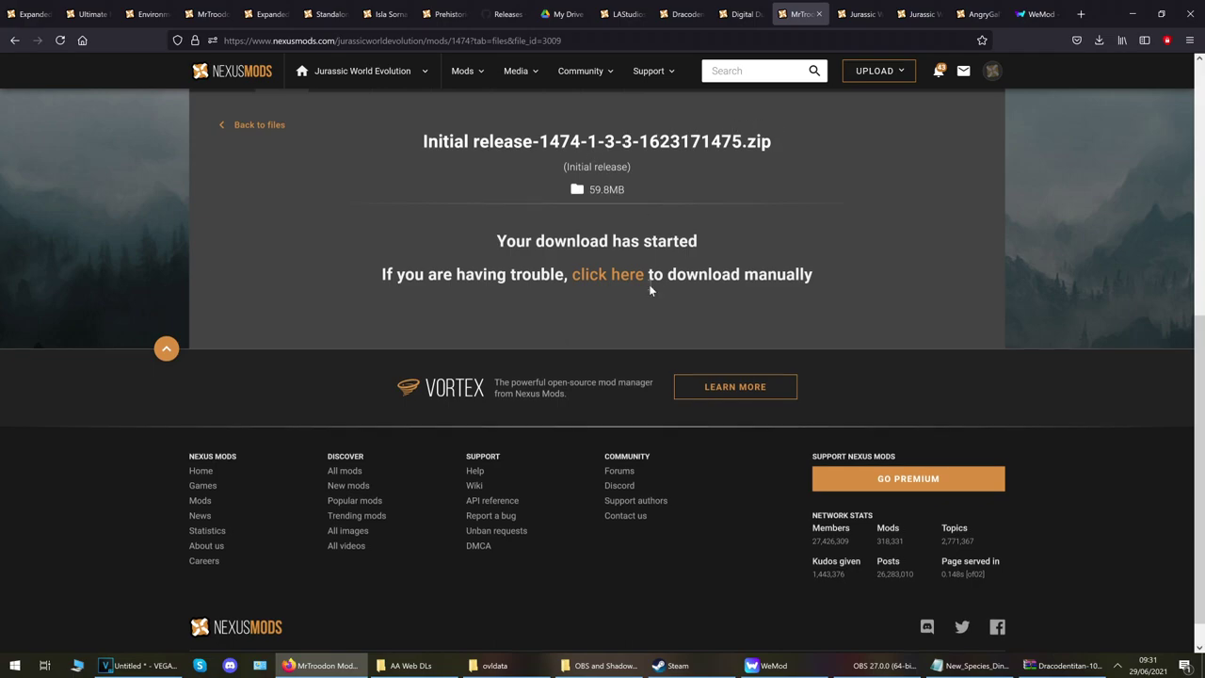
scroll(583, 387, up, 4)
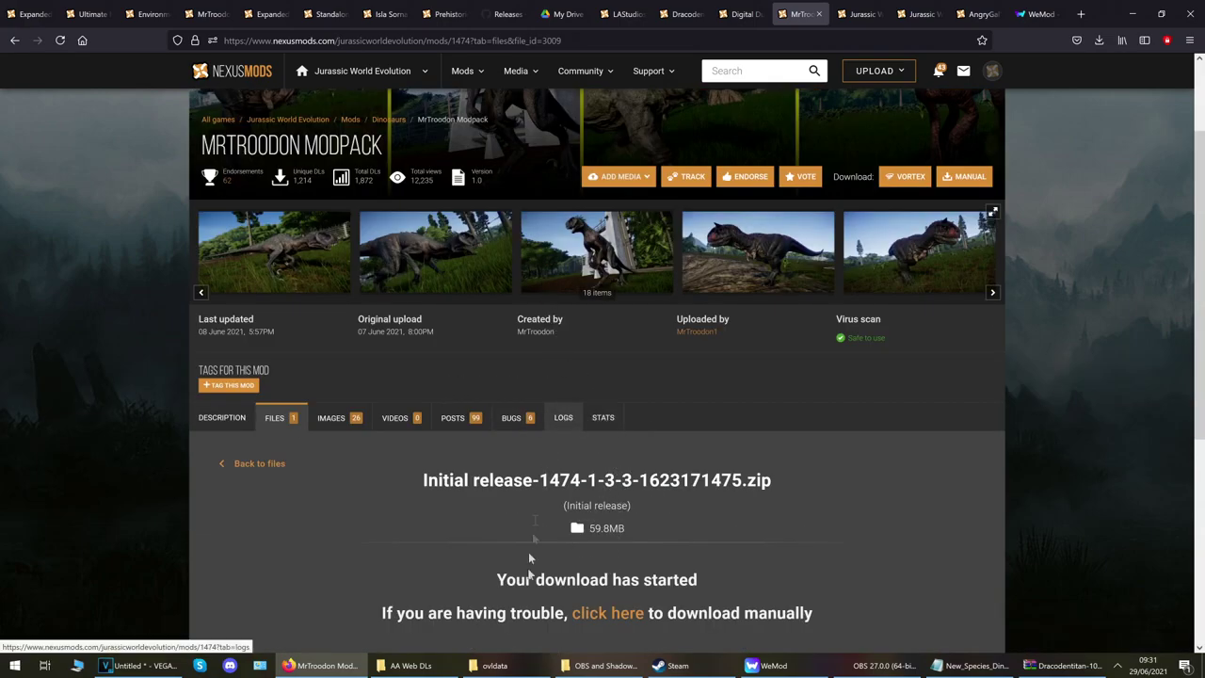
click(494, 666)
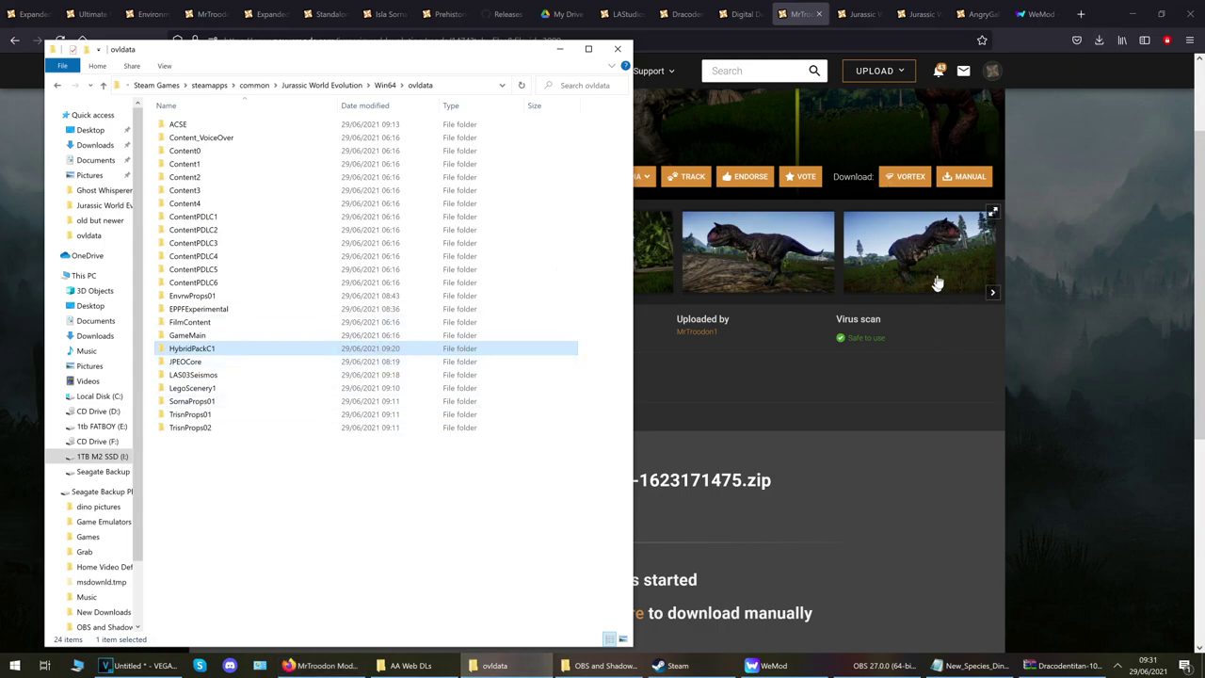
click(800, 9)
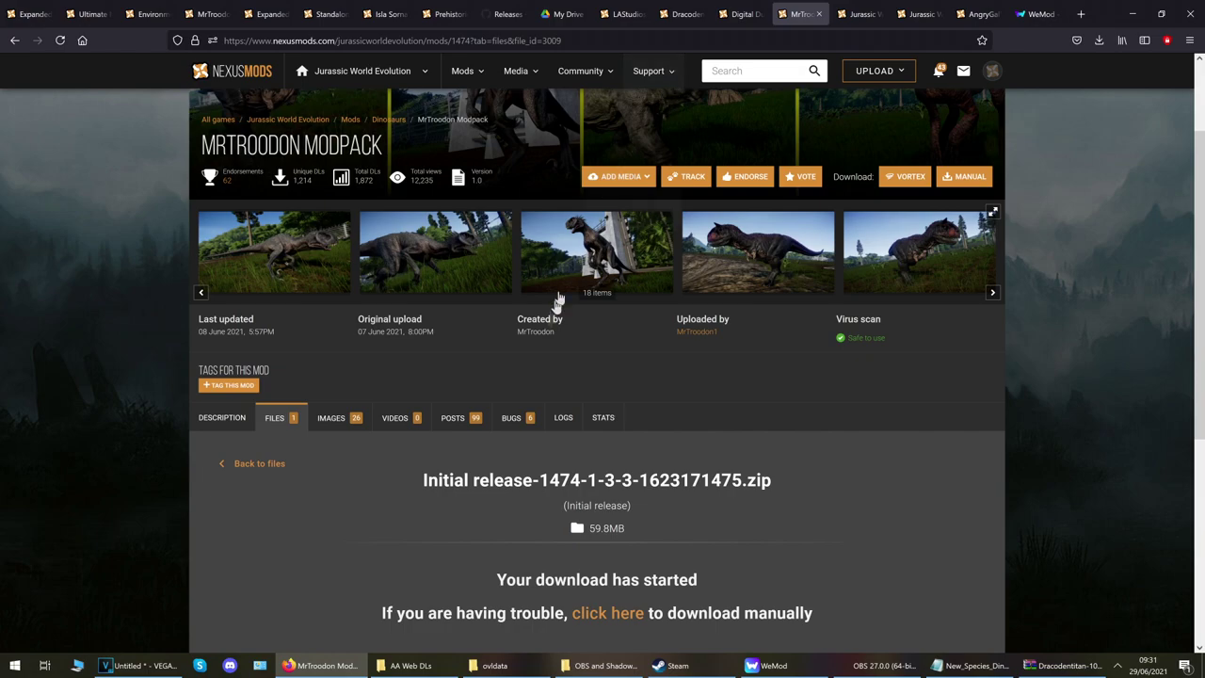
scroll(533, 388, up, 2)
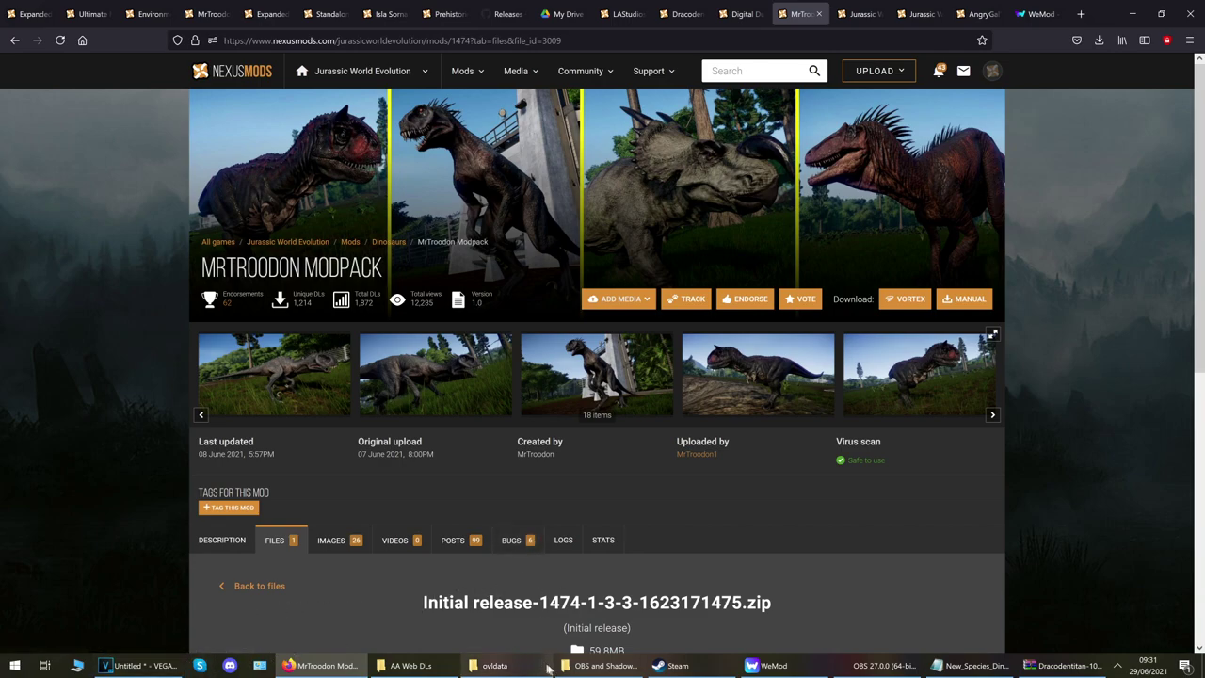
Open the downloaded Initial release-1474-1-3-3-1623171475.zip in WinRAR and look through its MrTroodon folders.
click(495, 665)
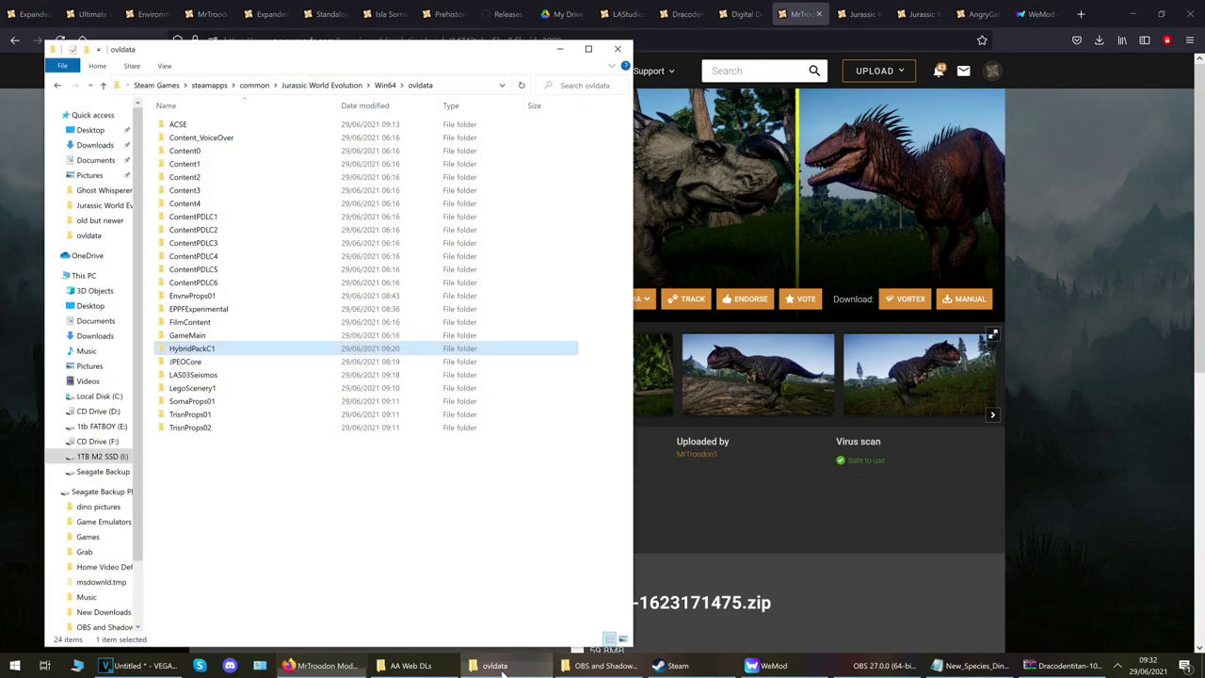
click(1097, 41)
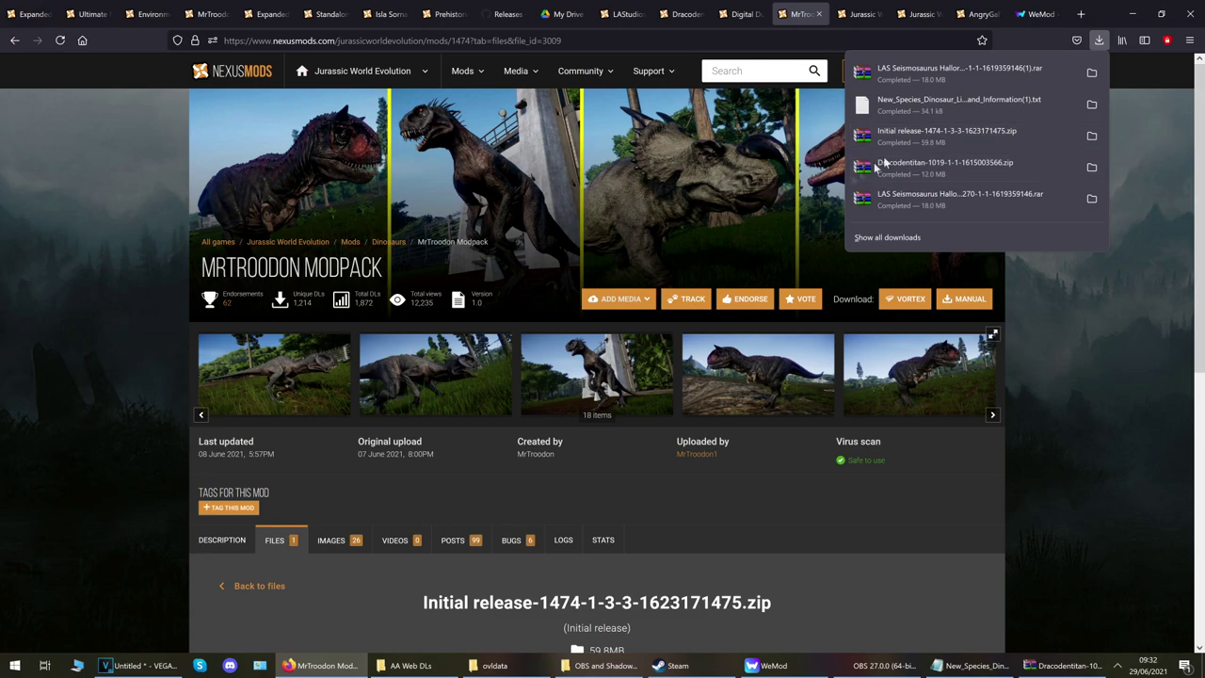
scroll(442, 565, down, 3)
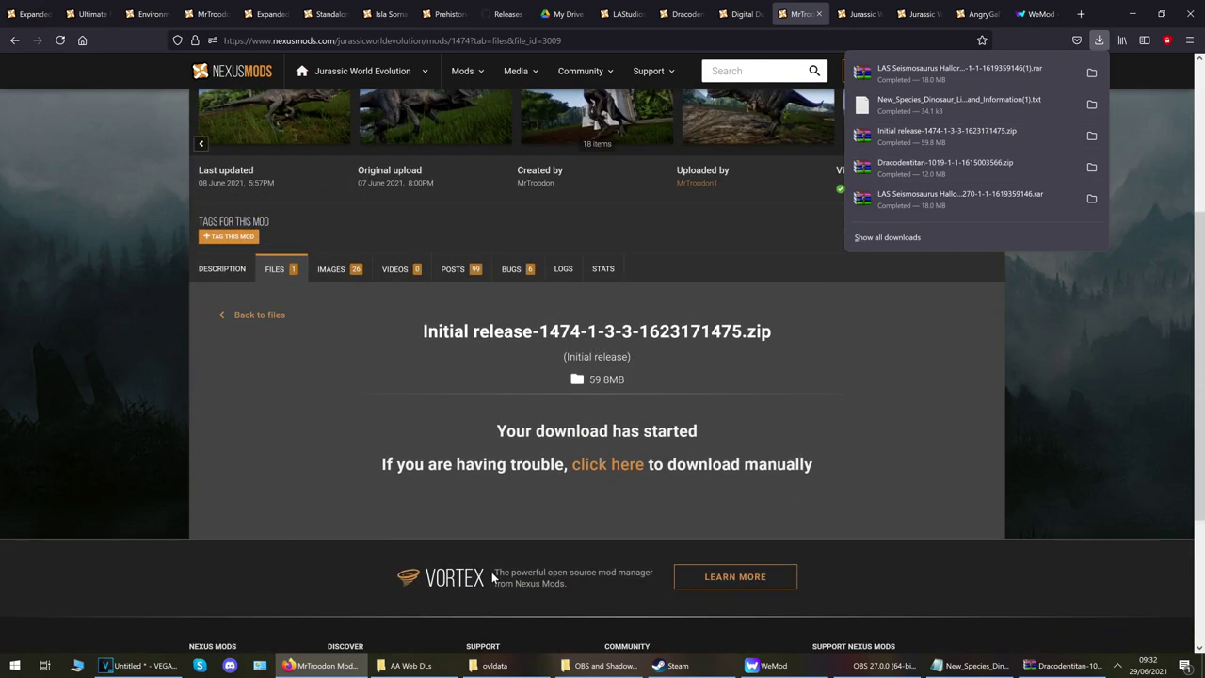
click(919, 137)
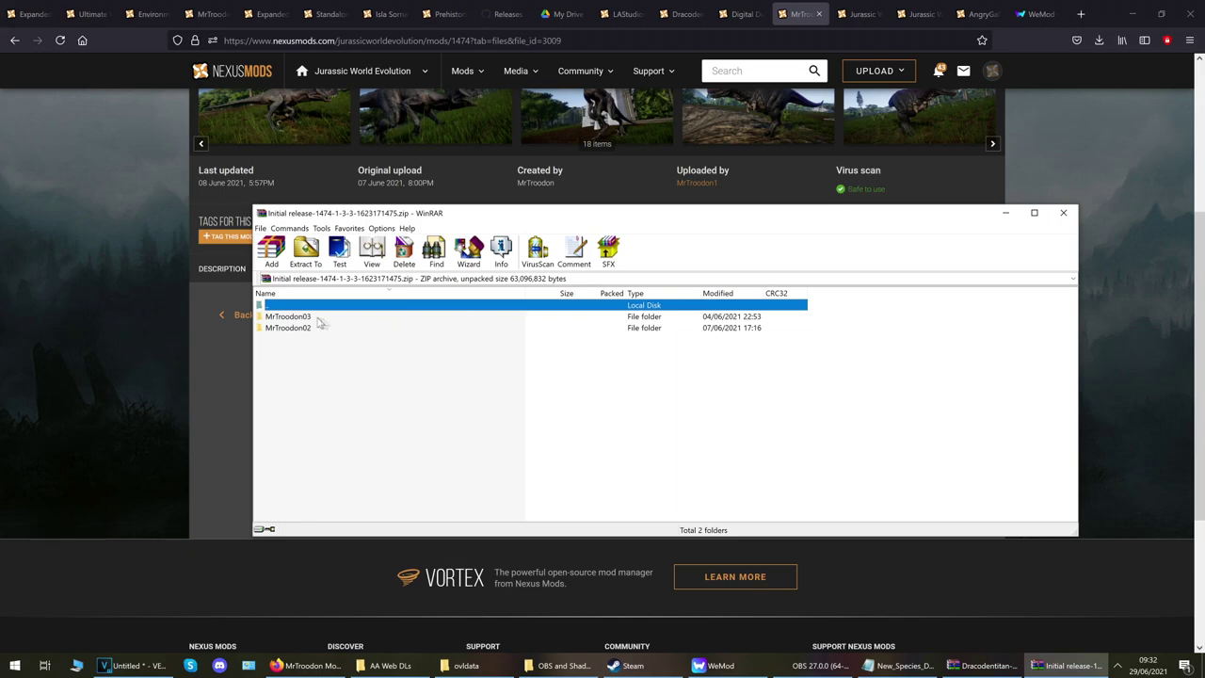
double_click(297, 317)
double_click(297, 307)
double_click(298, 317)
double_click(301, 306)
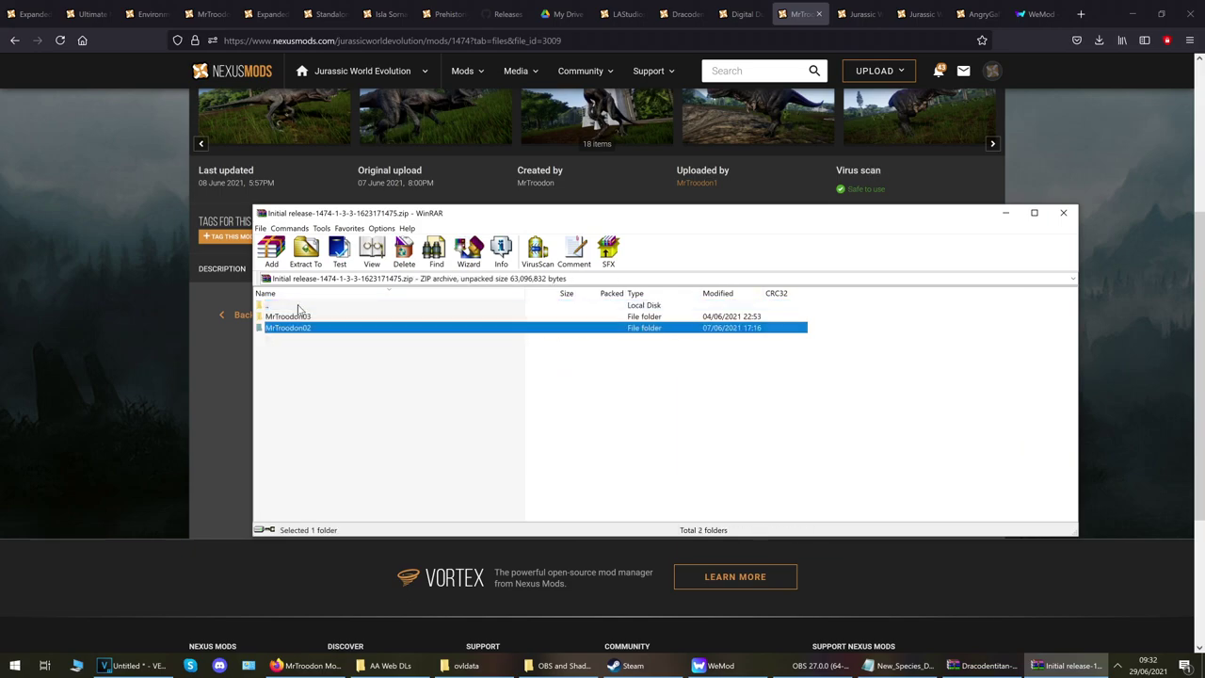
Bring up the ovldata folder and place the MrTroodon archive window beside it.
click(467, 665)
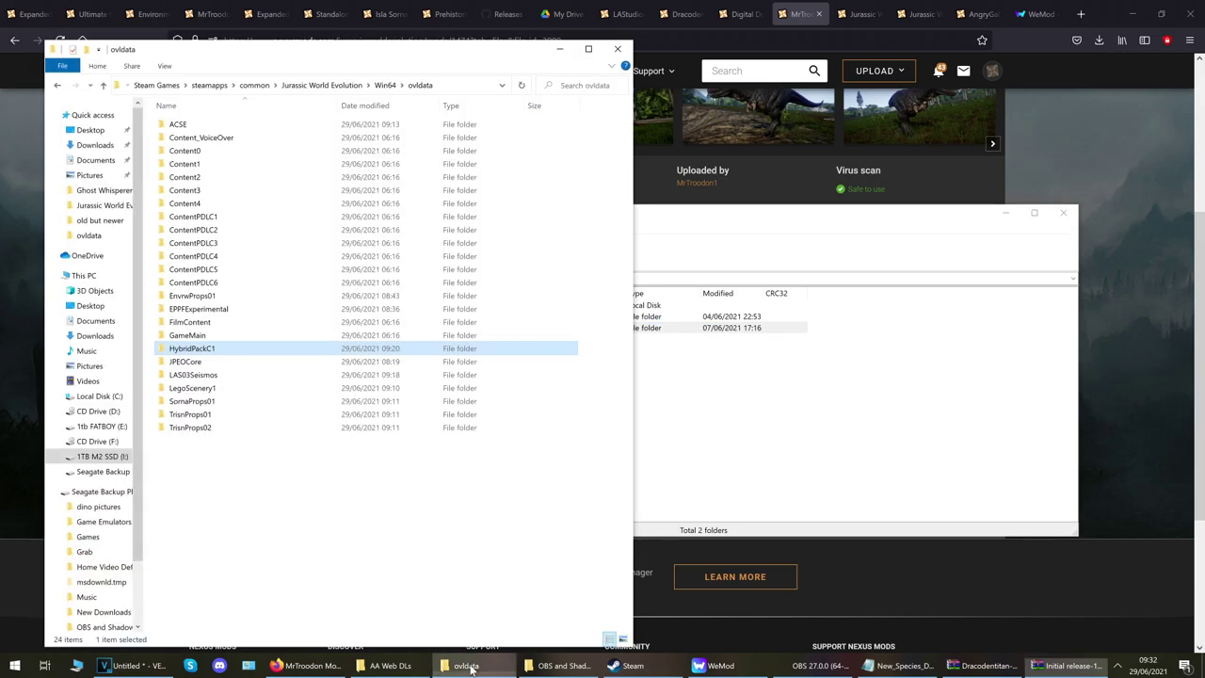
click(756, 462)
drag(476, 218, 850, 277)
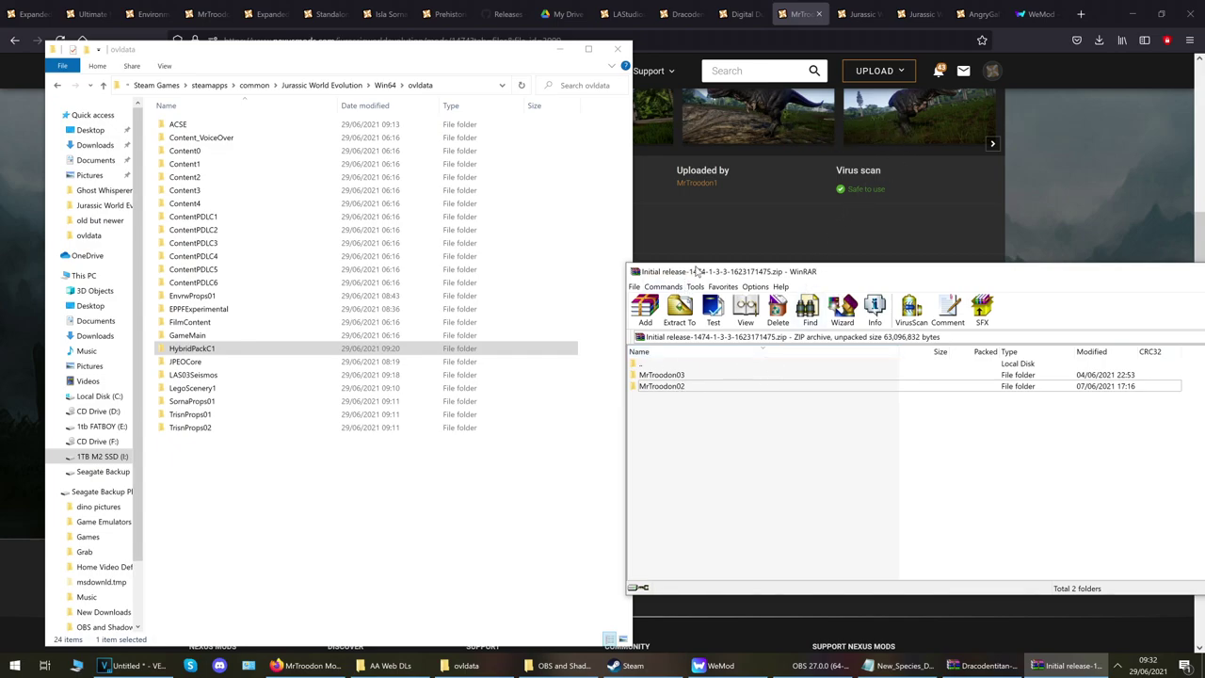
Check the contents of the MrTroodon02 and MrTroodon03 folders in the archive, then return to its top level.
double_click(692, 387)
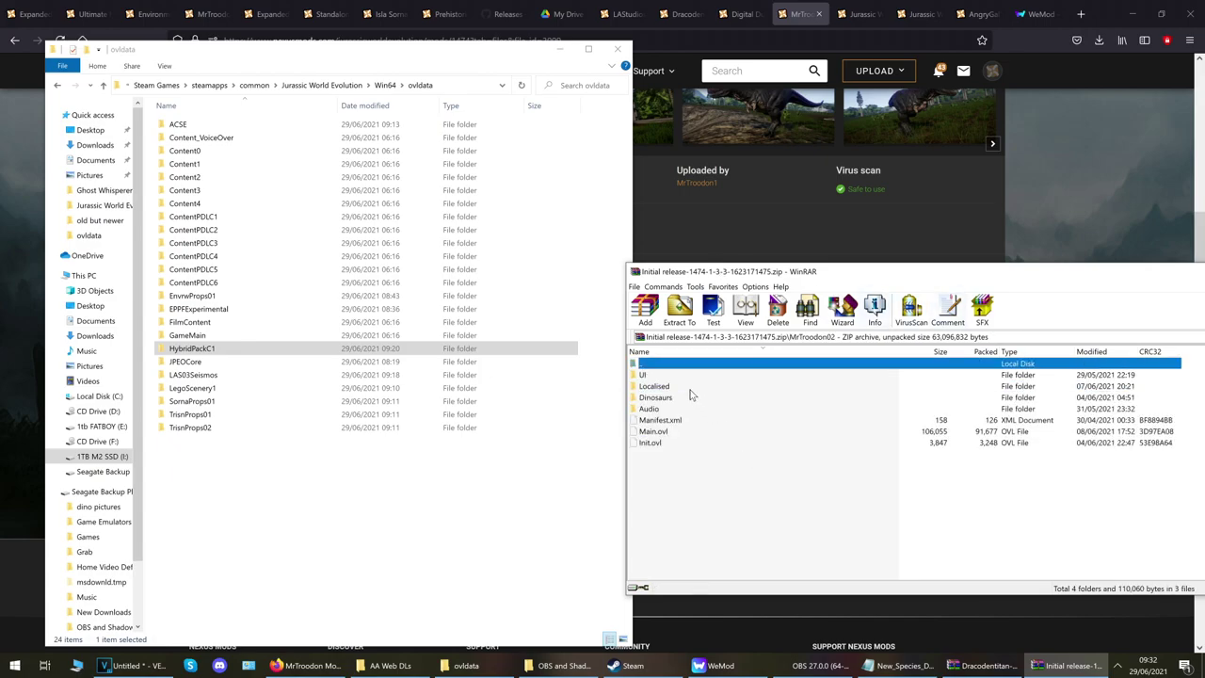
double_click(696, 366)
double_click(684, 376)
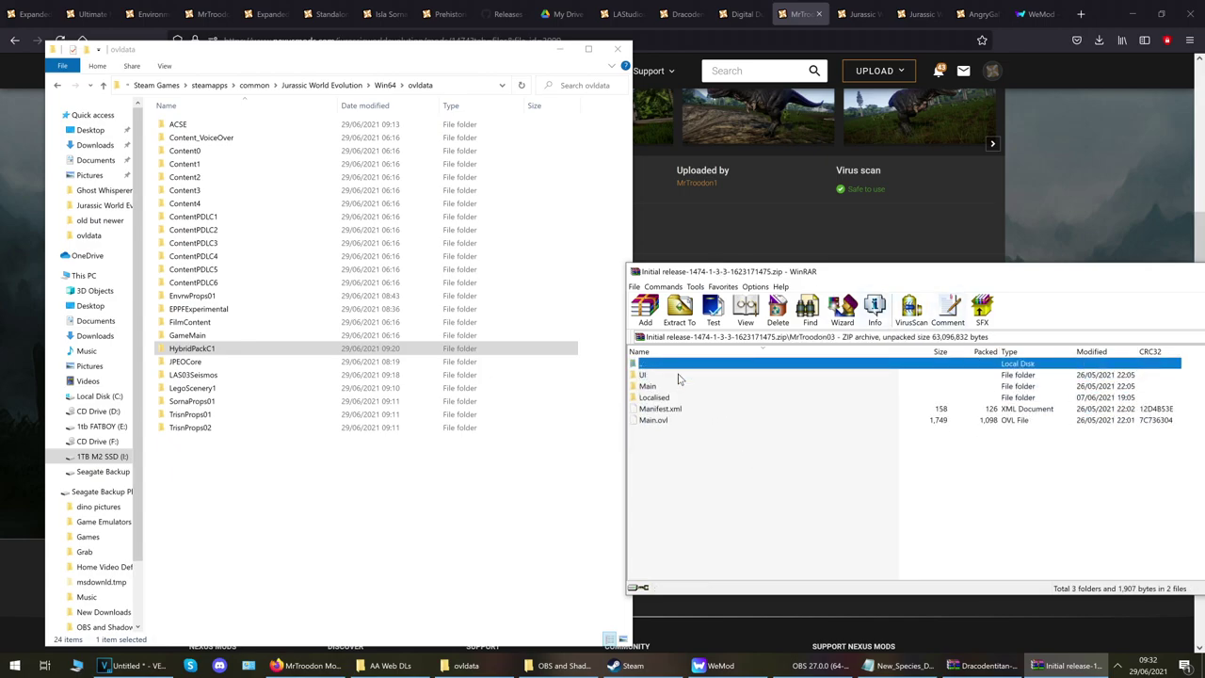
double_click(657, 365)
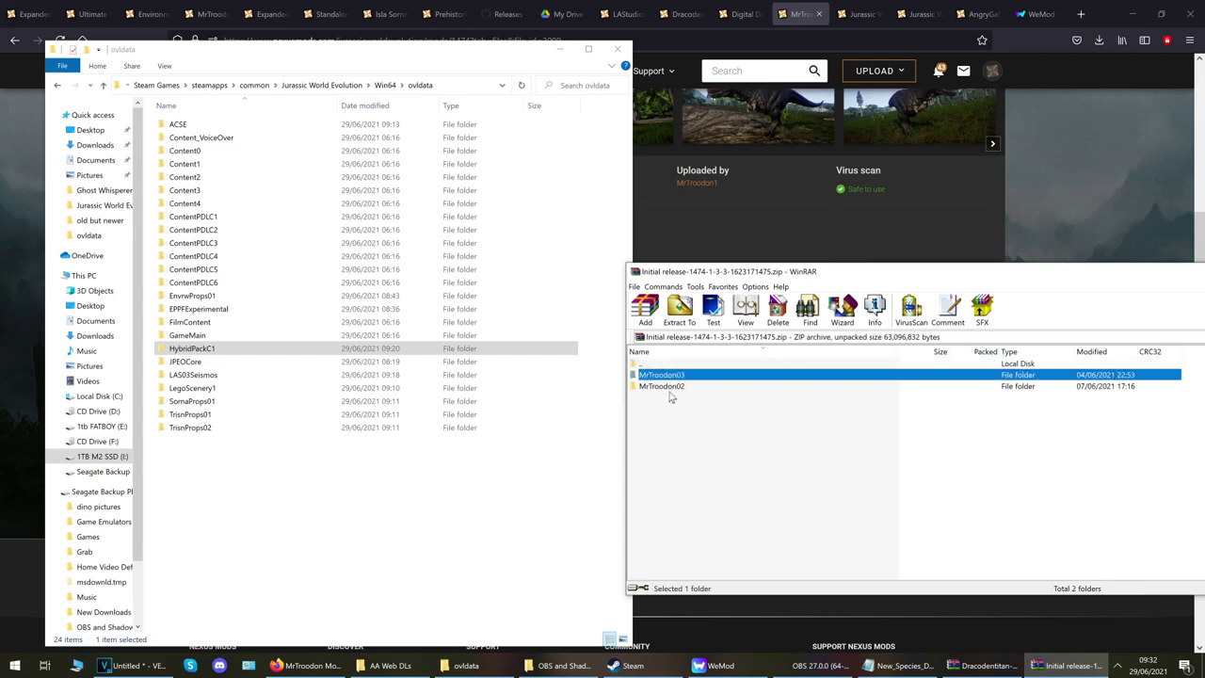
double_click(671, 387)
double_click(668, 367)
Extract both the MrTroodon02 and MrTroodon03 folders from the archive into ovldata.
shift+click(670, 376)
drag(669, 381, 386, 477)
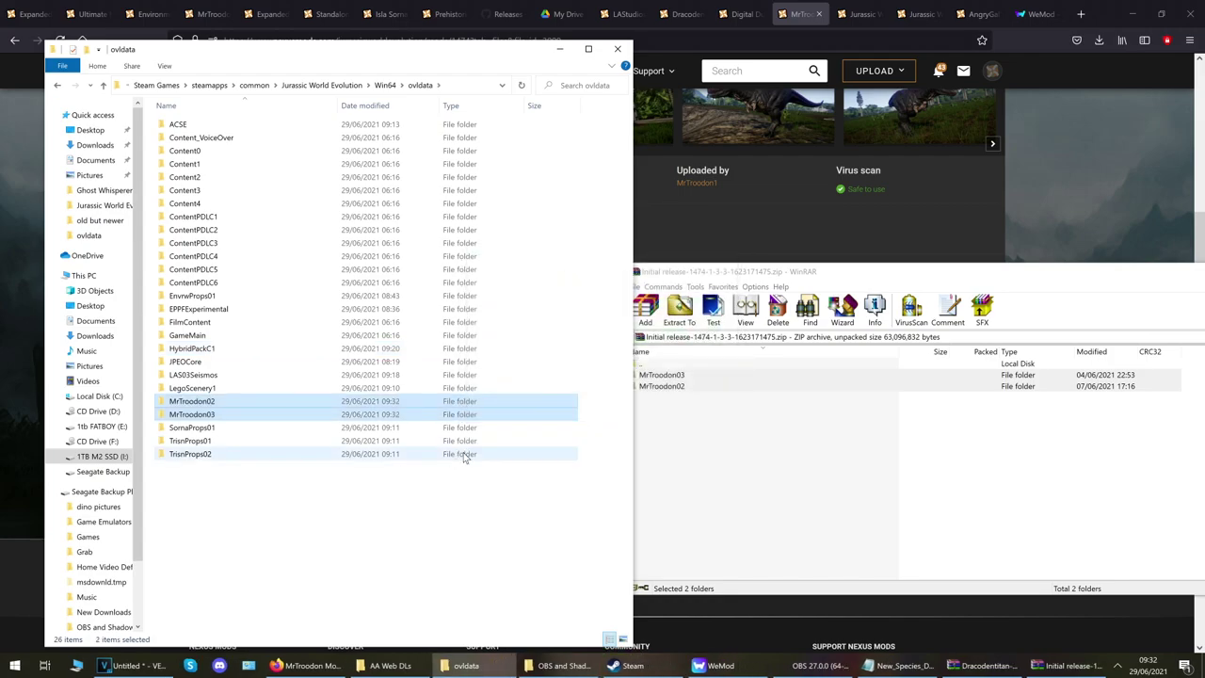
click(485, 502)
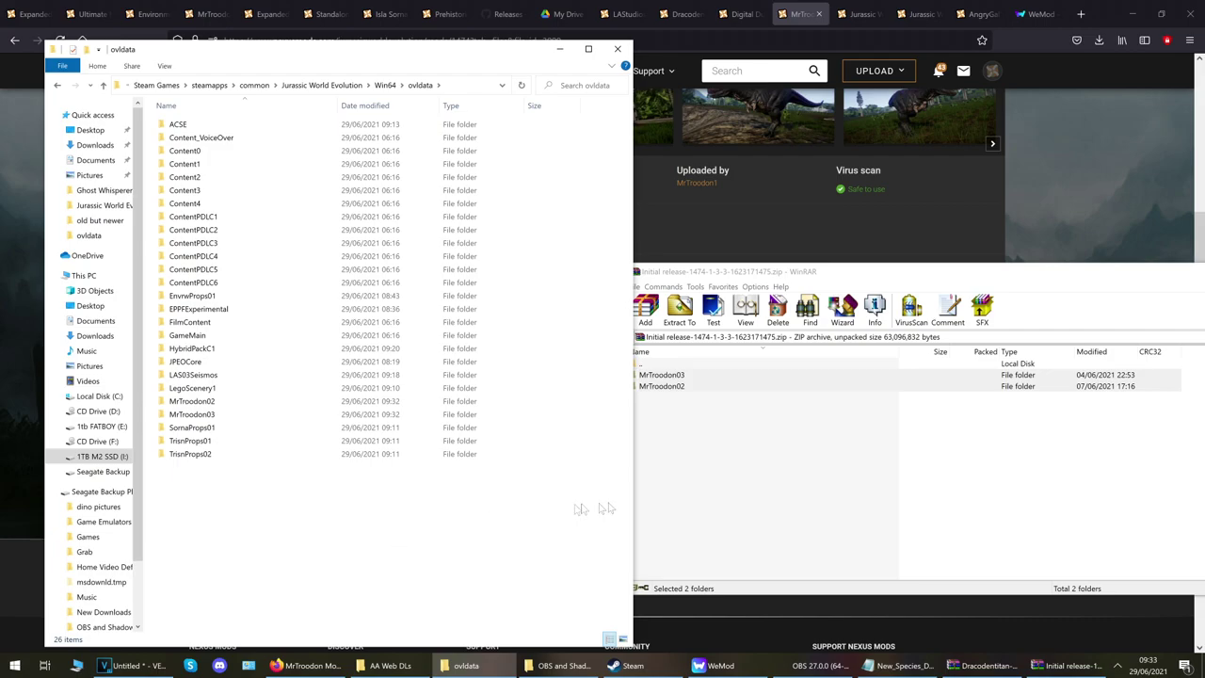
Move the MrTroodon archive window fully into view and close it.
click(748, 504)
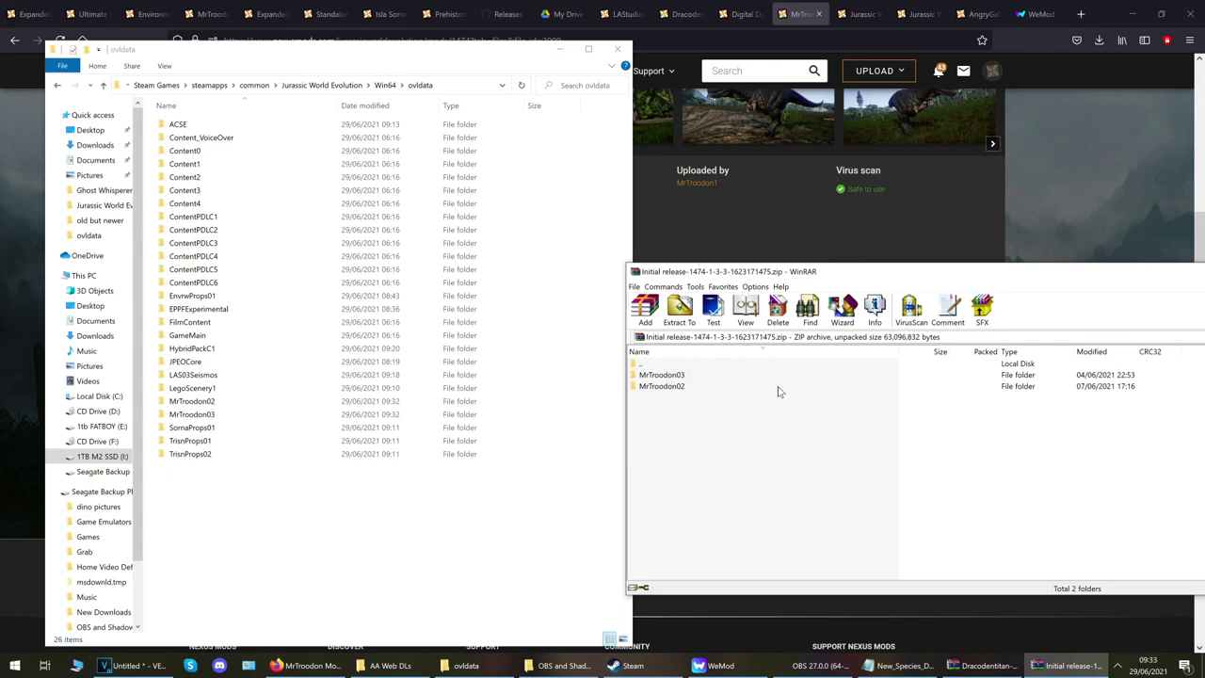
drag(1155, 274, 886, 285)
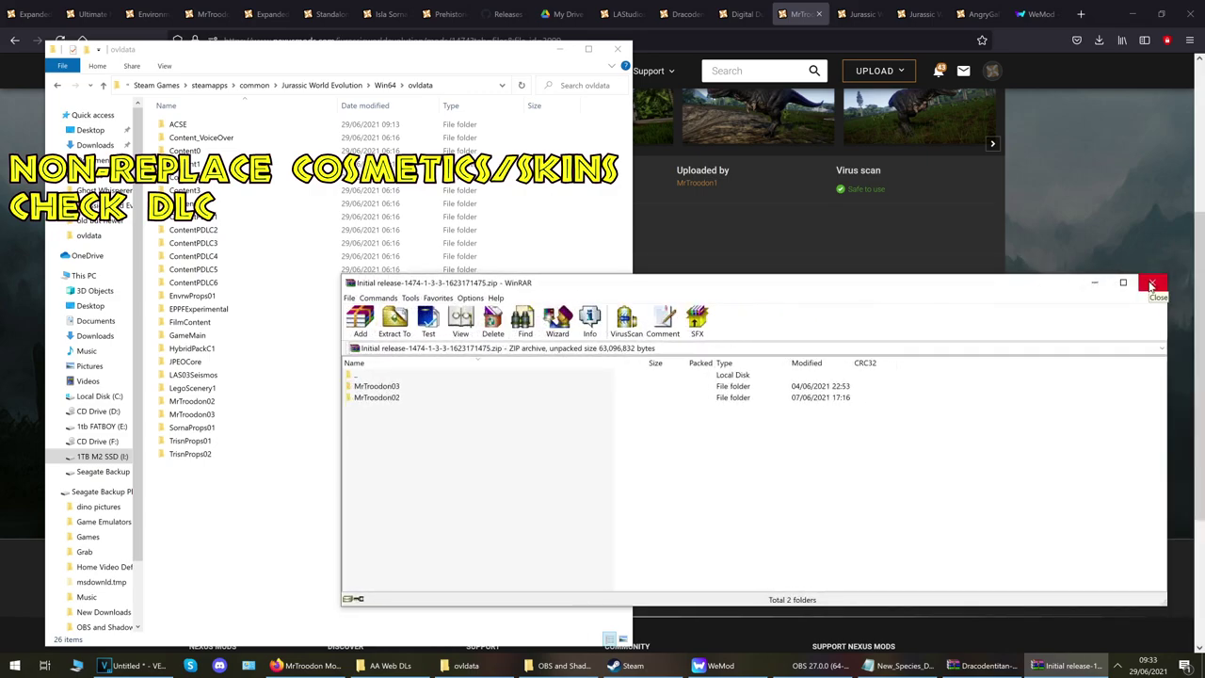
click(1151, 284)
Open the Jurassic World Level 40 Indominus New Skin page in Firefox and check the new species list in Google Drive before returning to it.
click(845, 15)
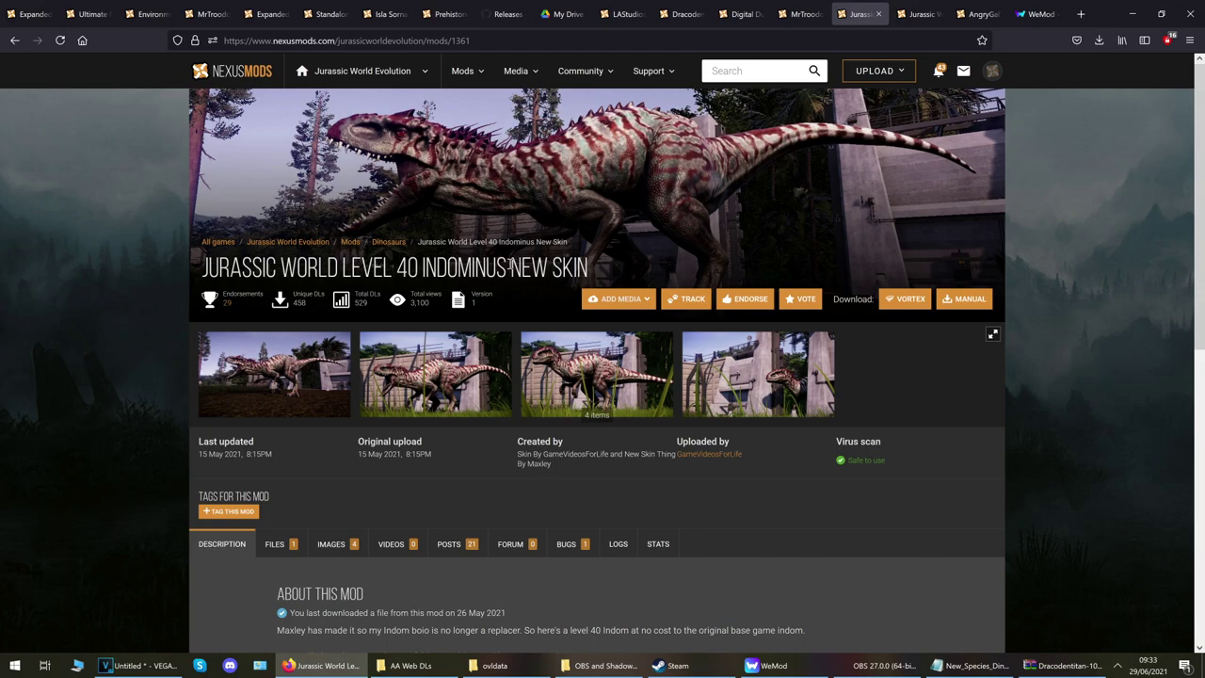
click(555, 13)
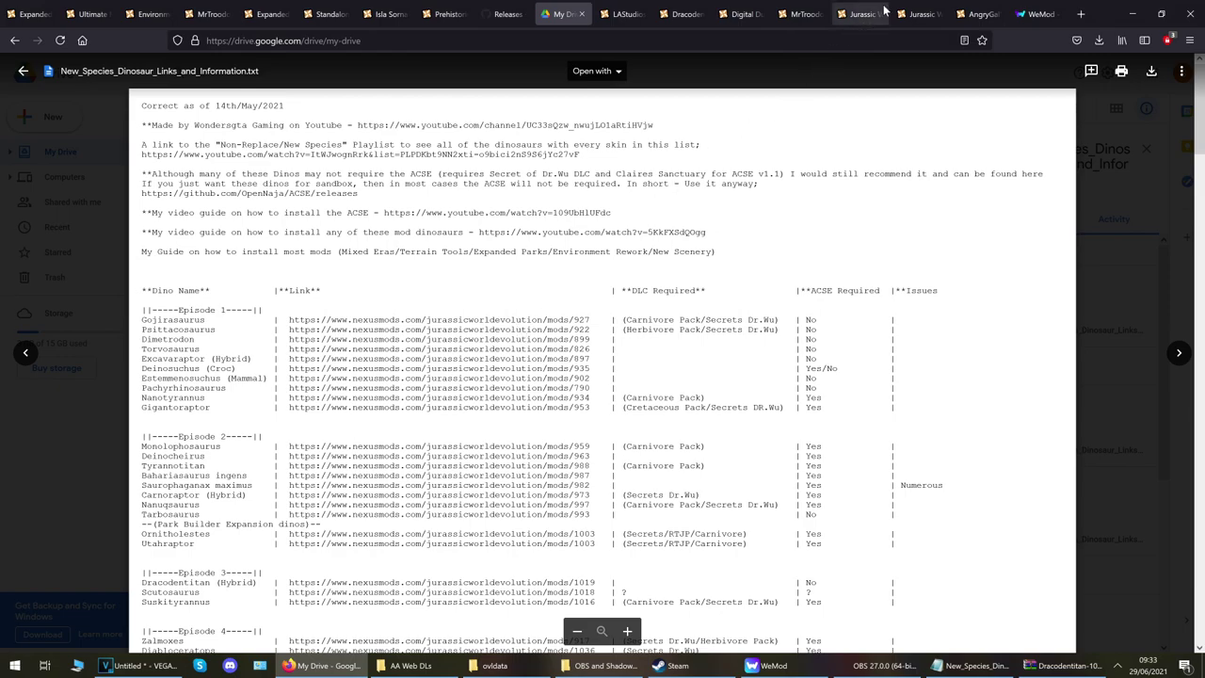
click(861, 13)
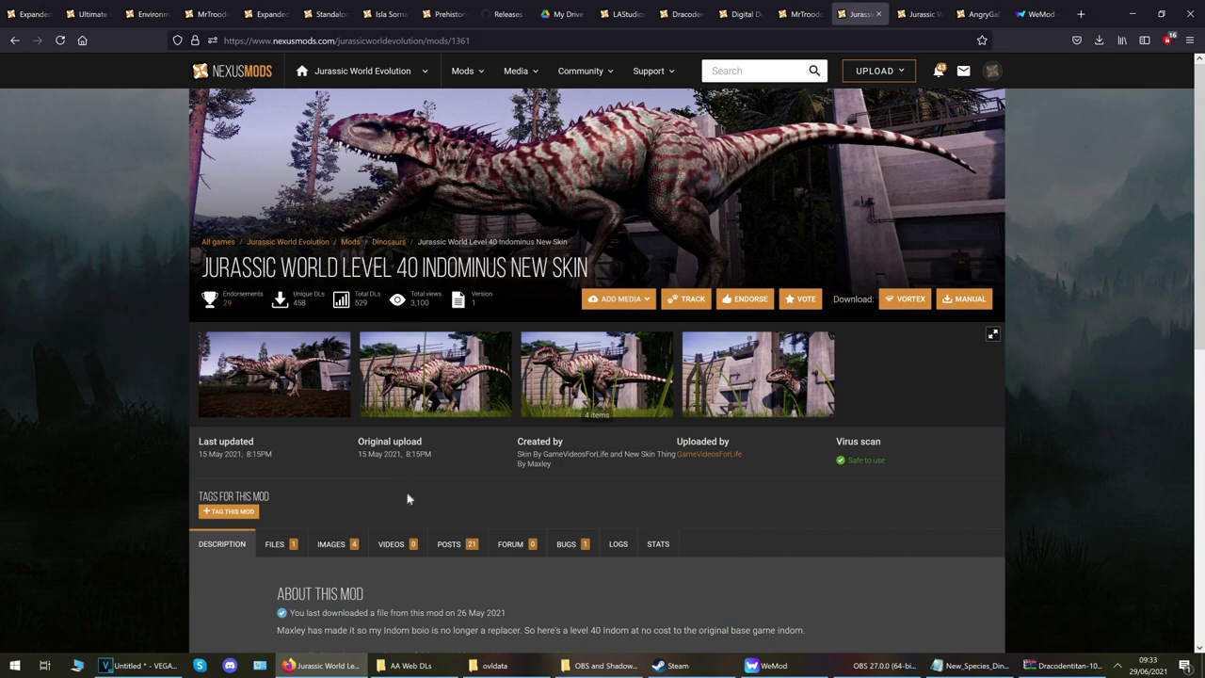
Download the Level 40 Indominus New Skin main file manually with the free slow download.
scroll(401, 516, down, 3)
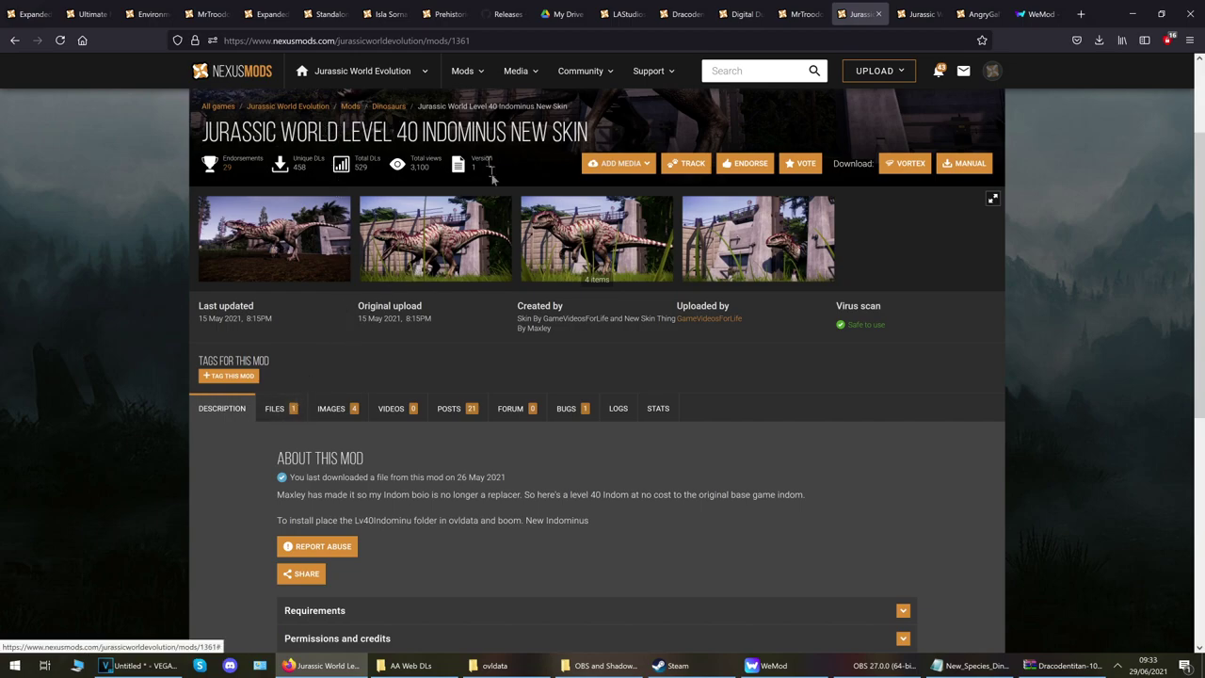
scroll(490, 177, up, 3)
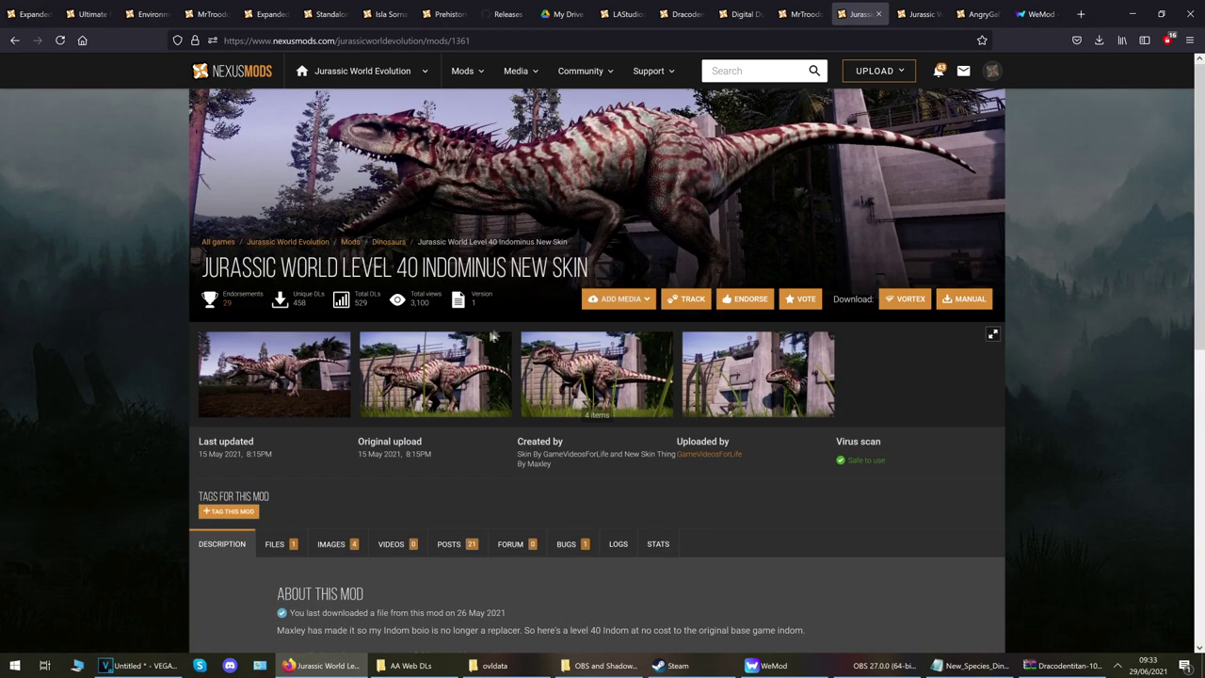
click(278, 546)
scroll(279, 547, down, 3)
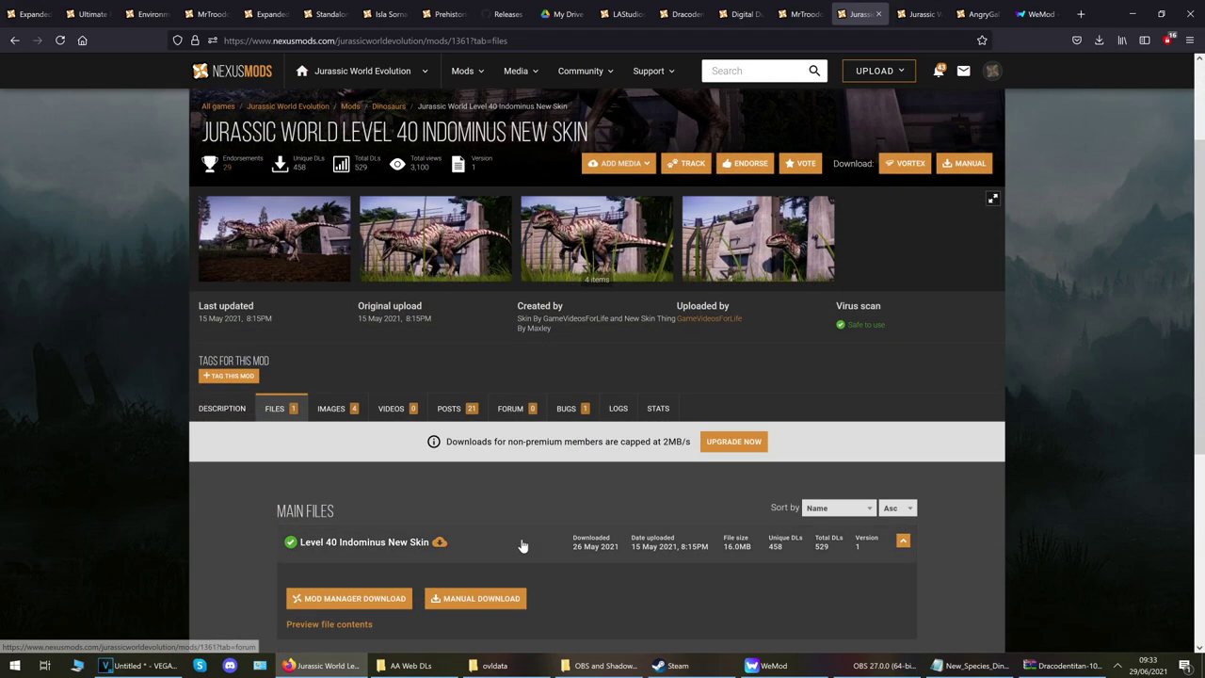
scroll(522, 546, down, 2)
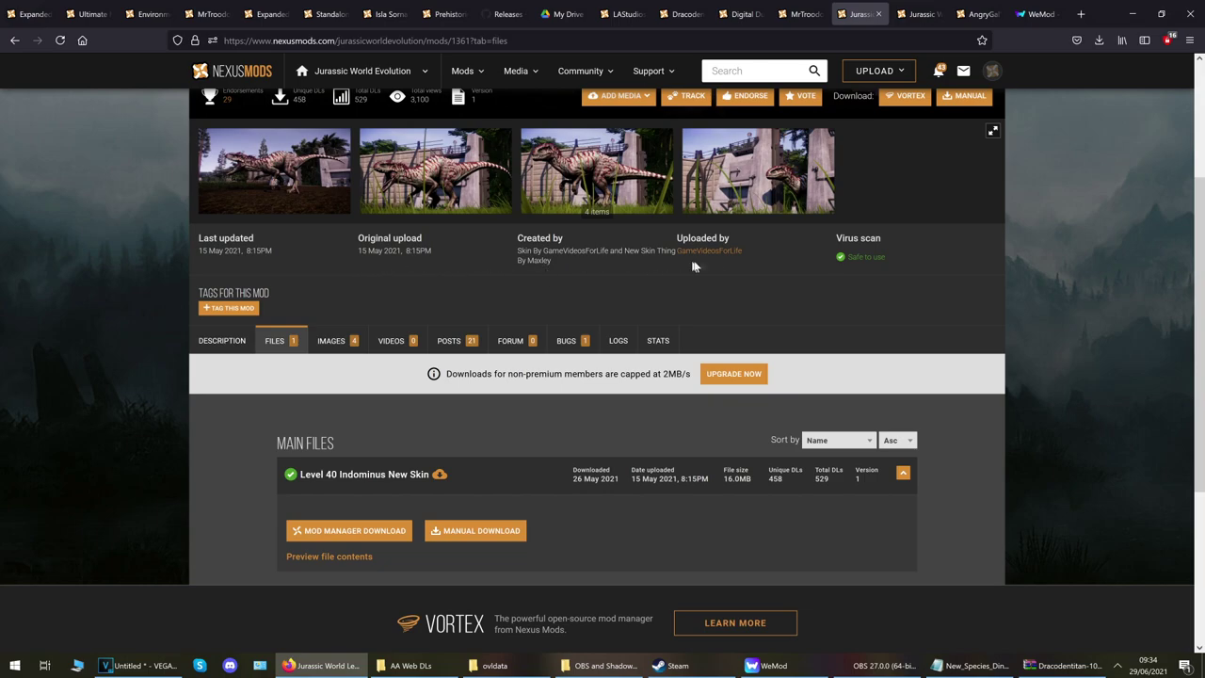
scroll(437, 320, up, 3)
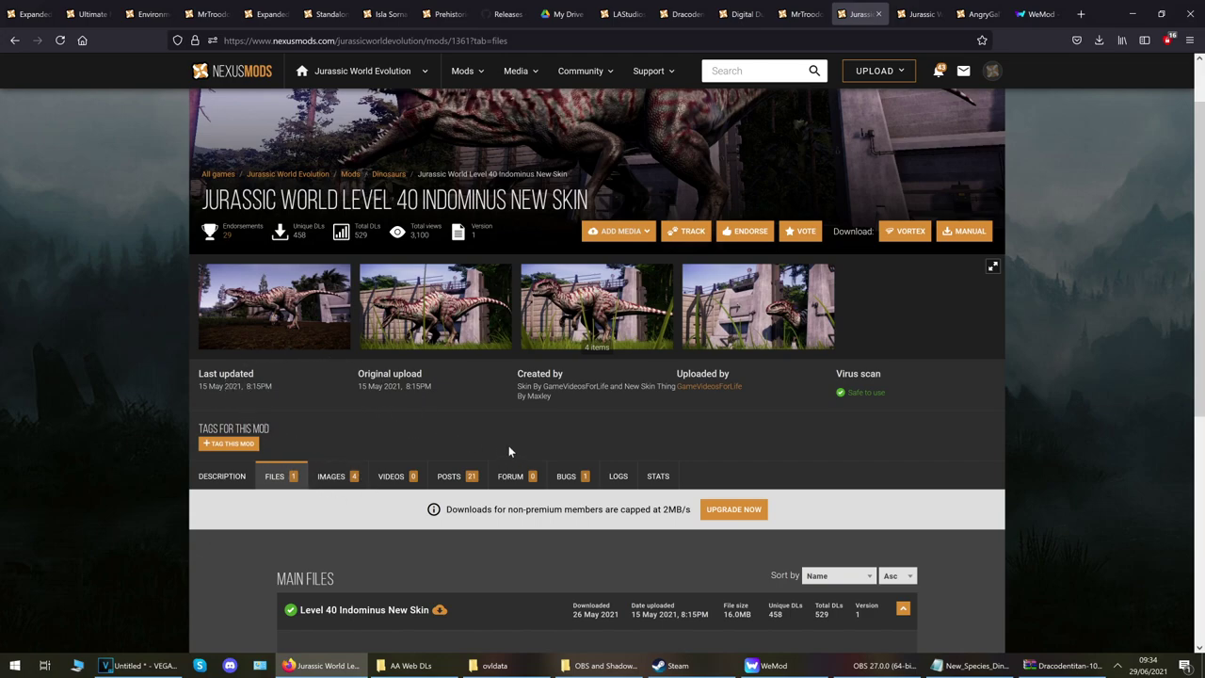
scroll(505, 442, down, 2)
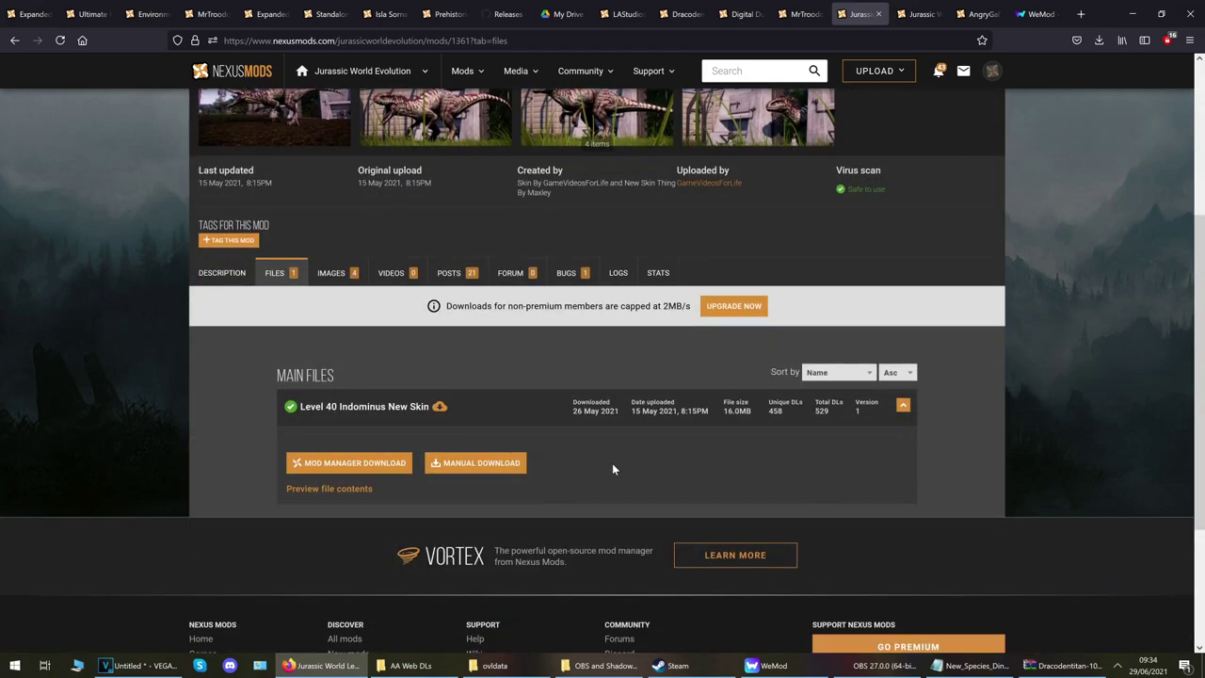
click(471, 468)
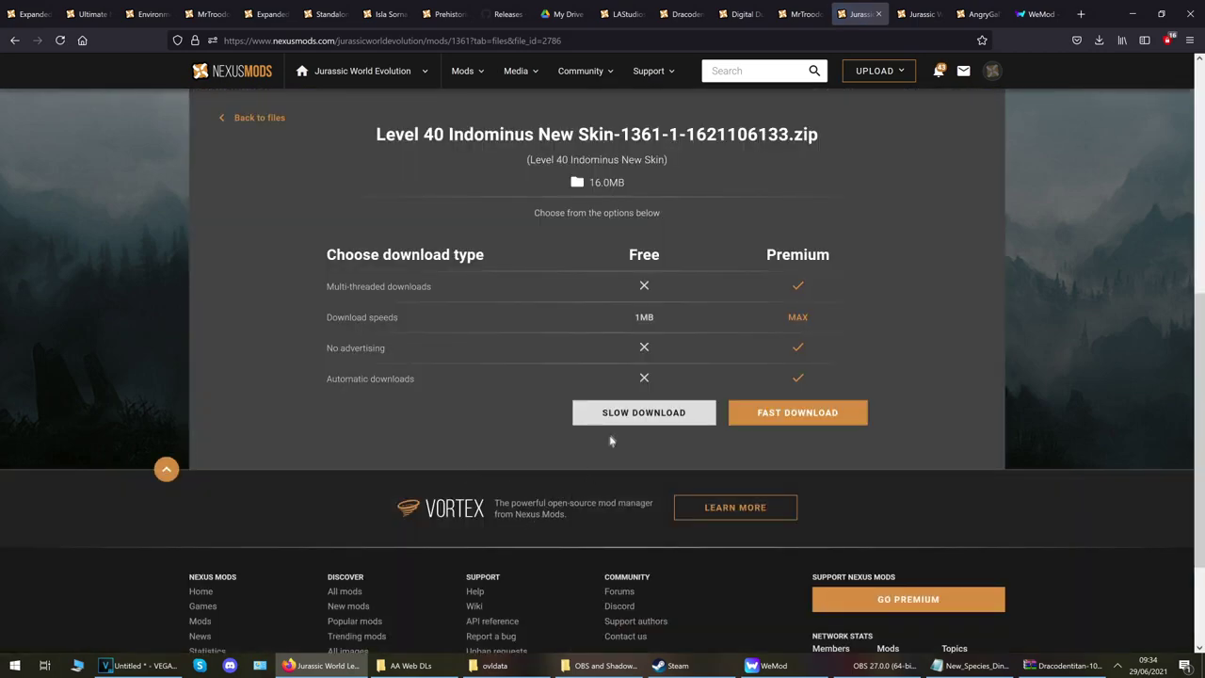
click(617, 422)
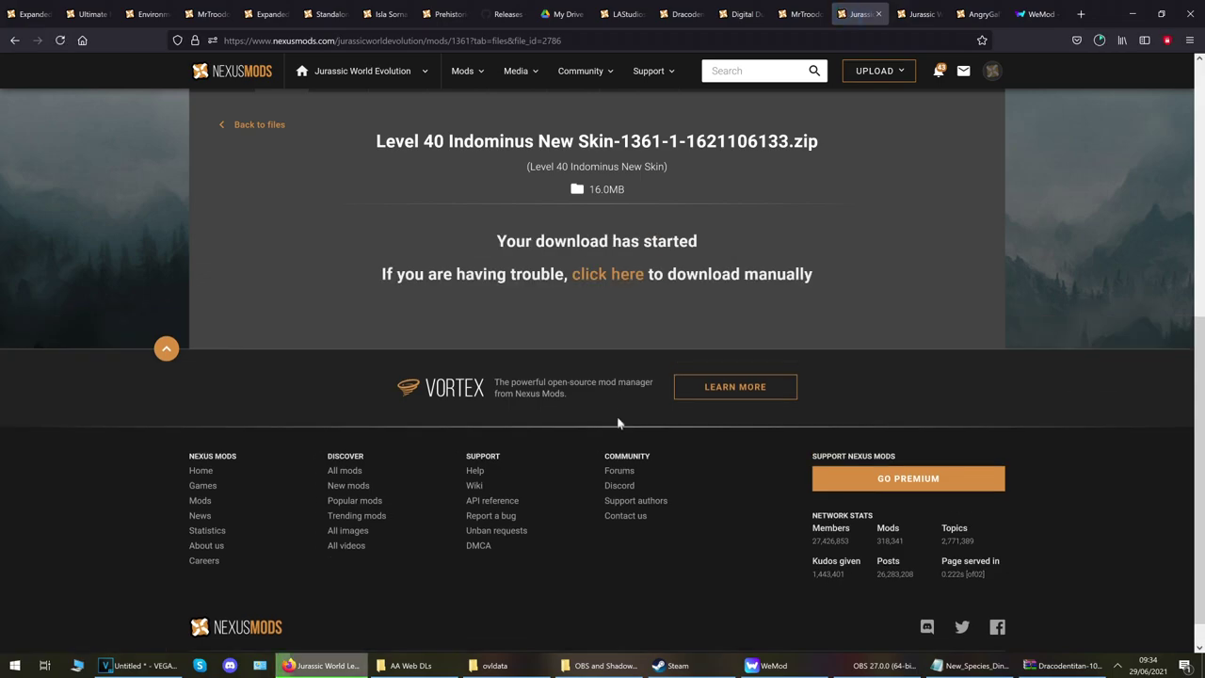
Open the downloaded Level 40 Indominus archive, look inside its Lv40Indominu folder and return to the archive's top level.
click(1099, 40)
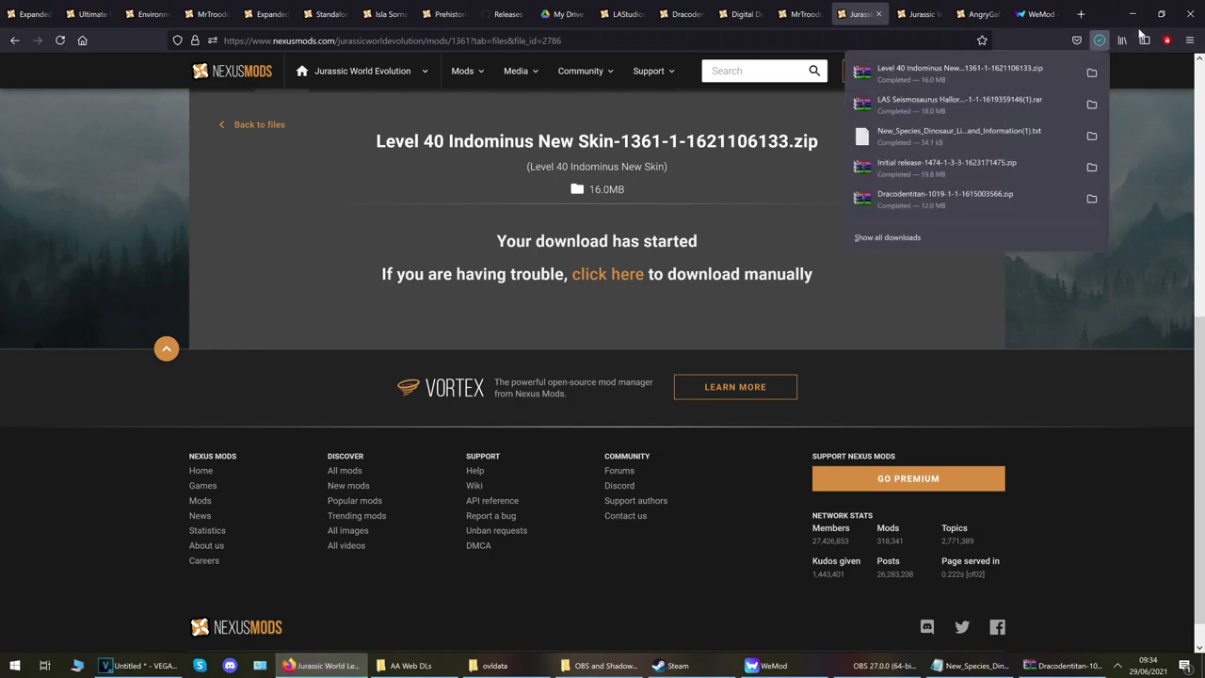
click(908, 74)
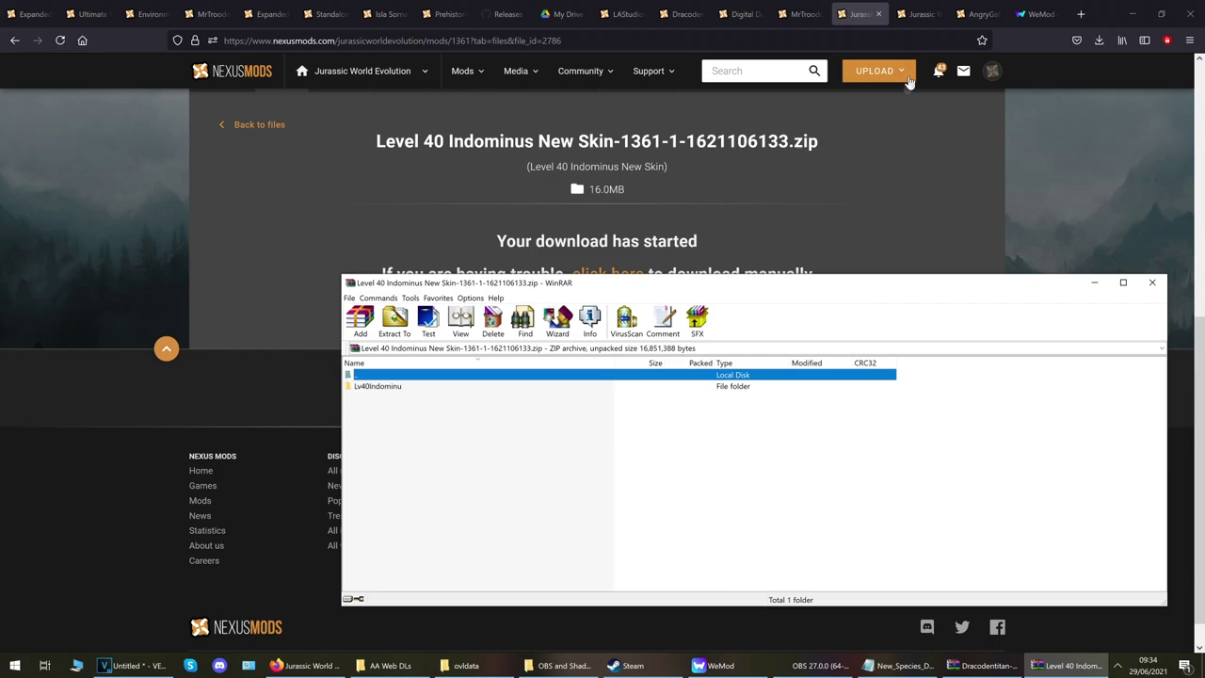
double_click(394, 388)
double_click(396, 377)
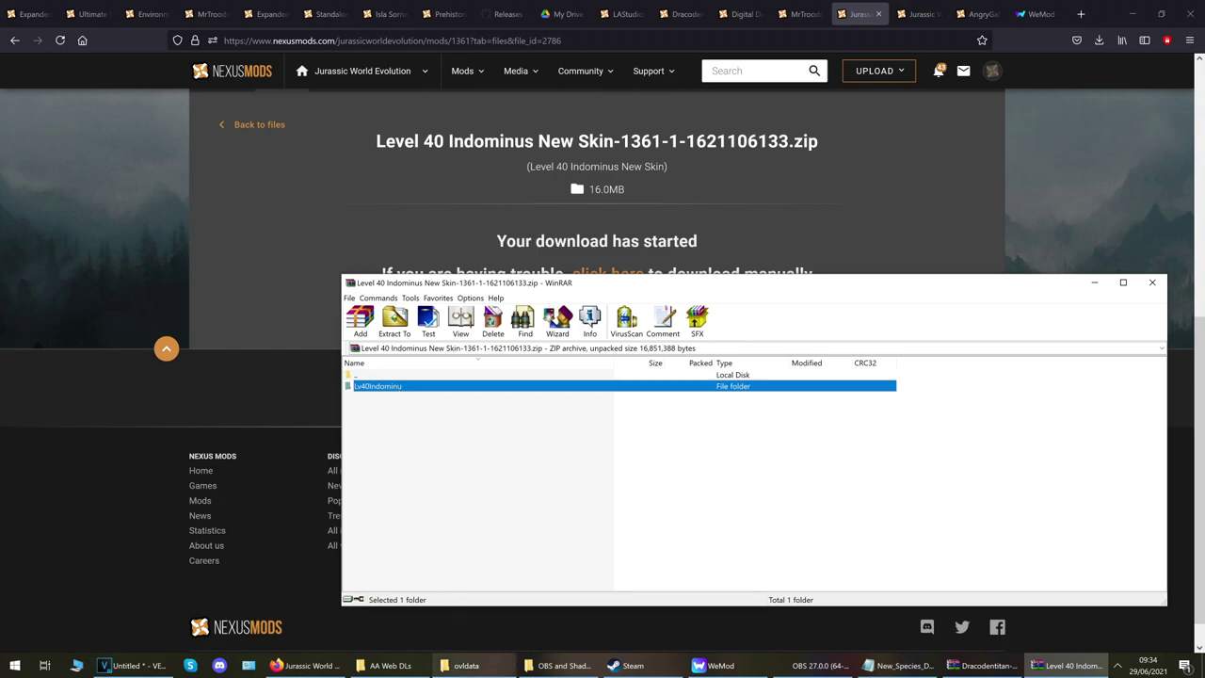
Show the ovldata folder behind the archive window and recheck the contents of Lv40Indominu before going back up.
click(463, 666)
click(710, 475)
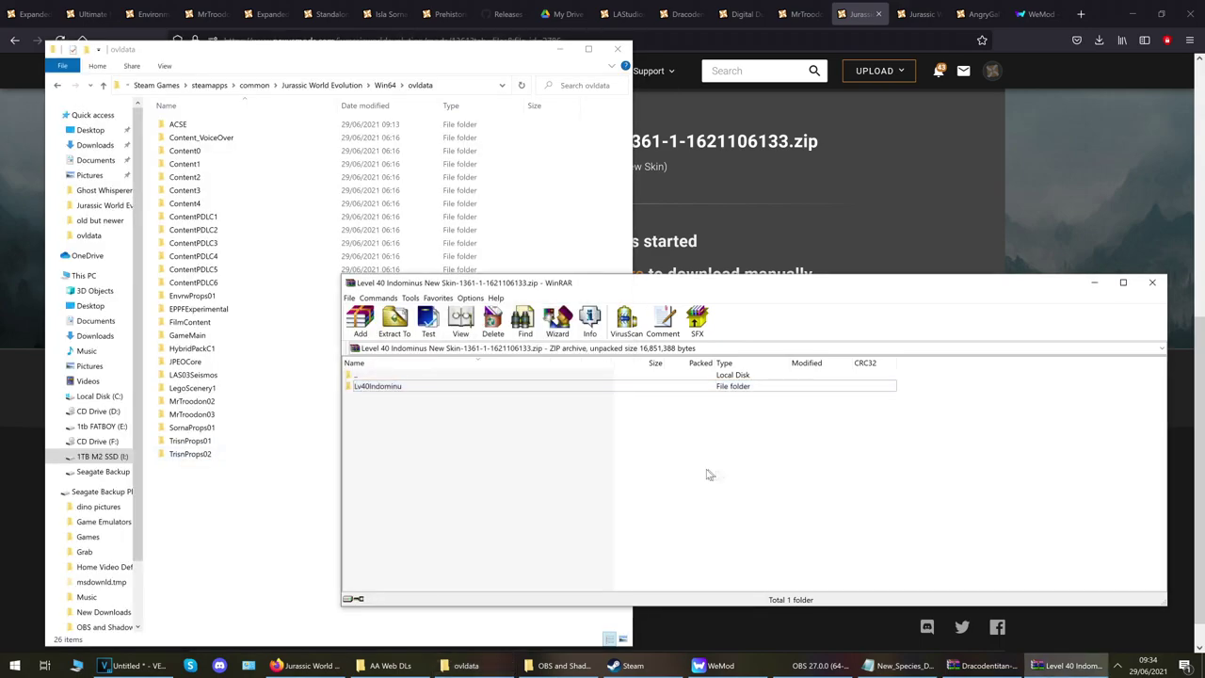
double_click(386, 376)
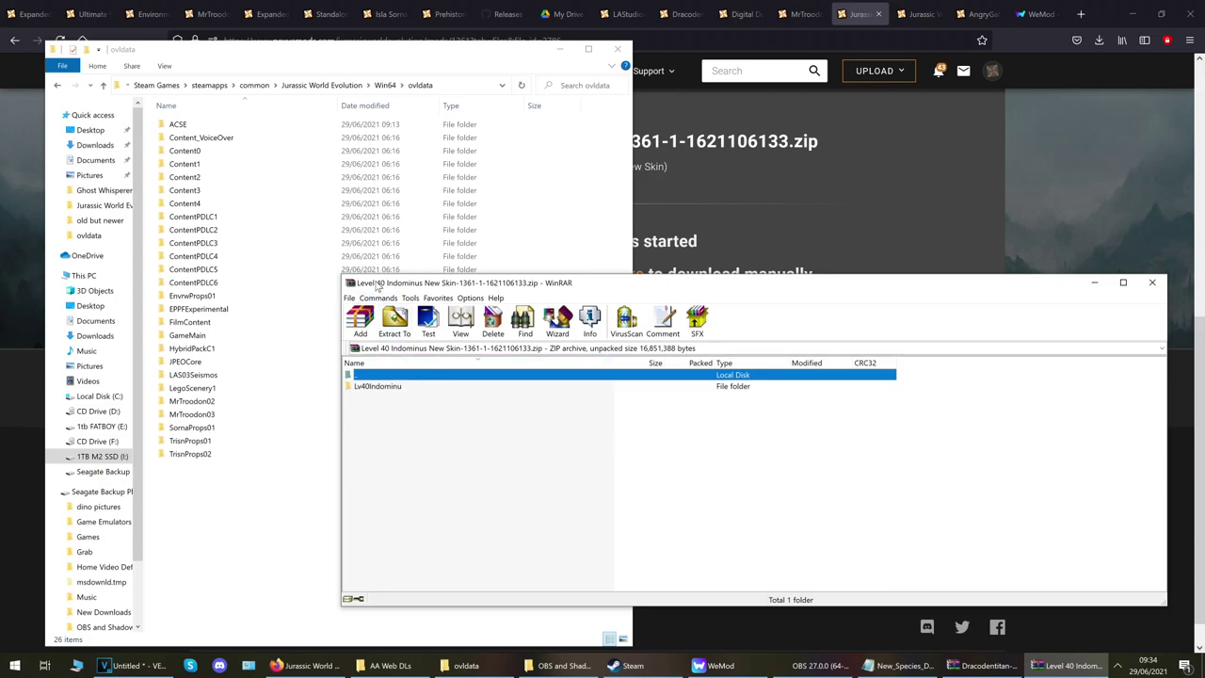
double_click(382, 388)
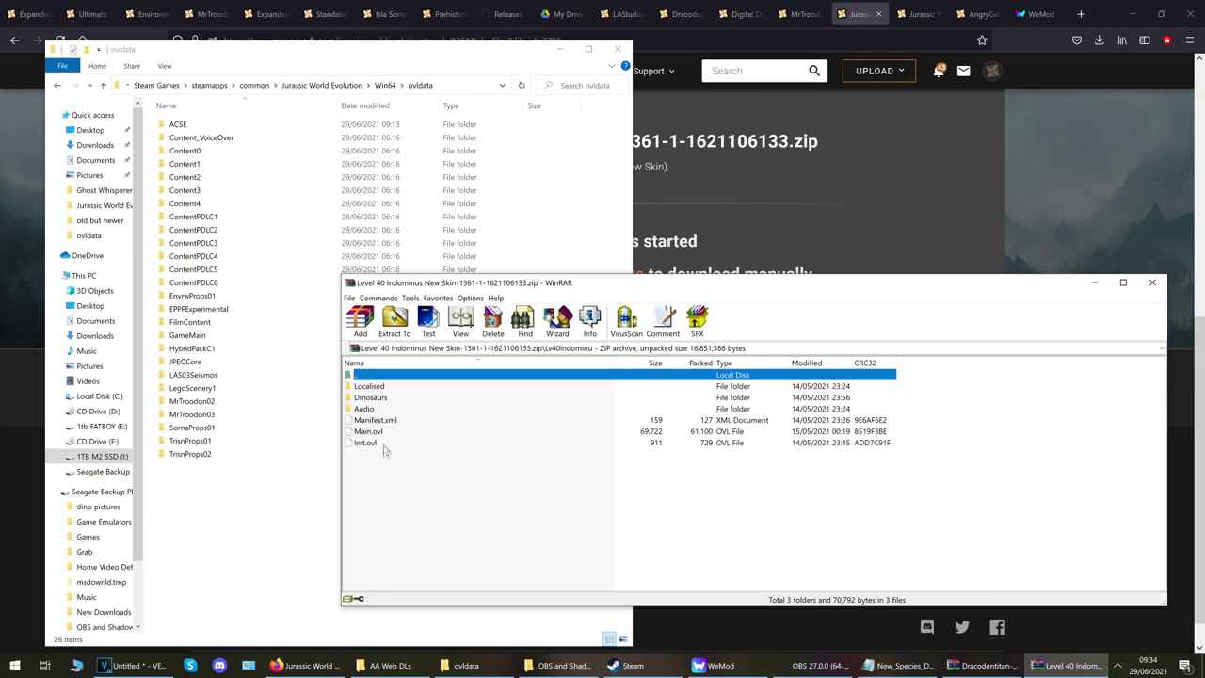
double_click(377, 377)
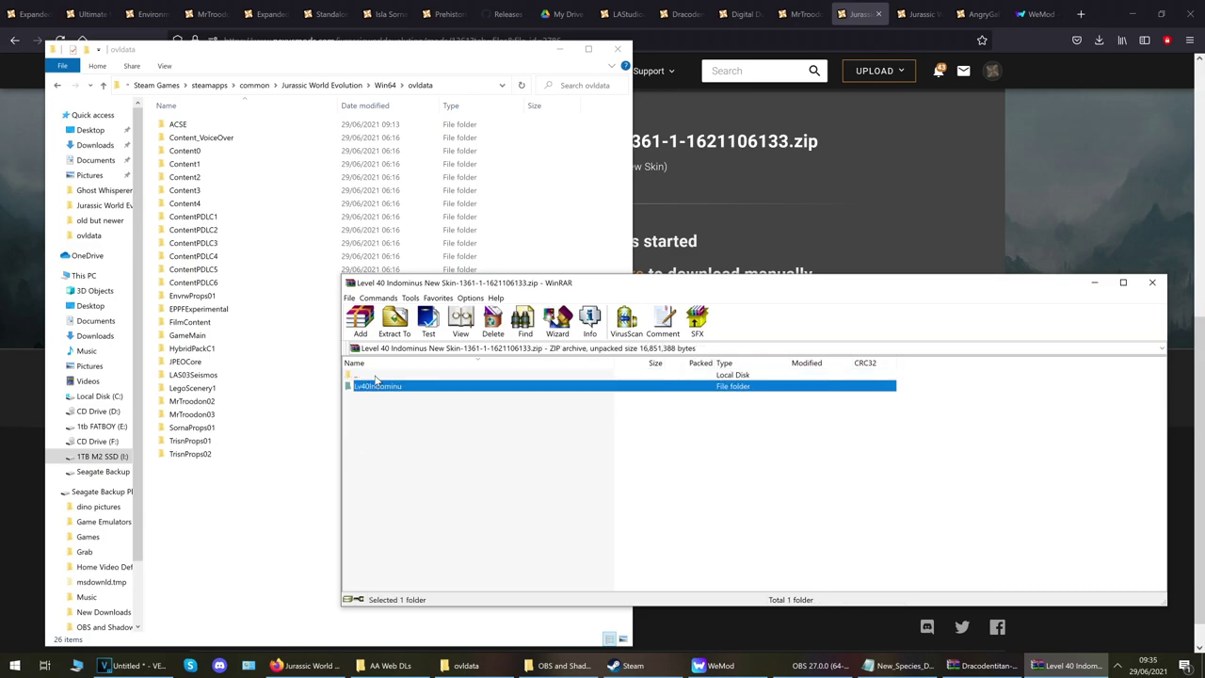
Extract the Lv40Indominu folder from the archive into ovldata, then minimize the archive window.
drag(385, 391, 235, 525)
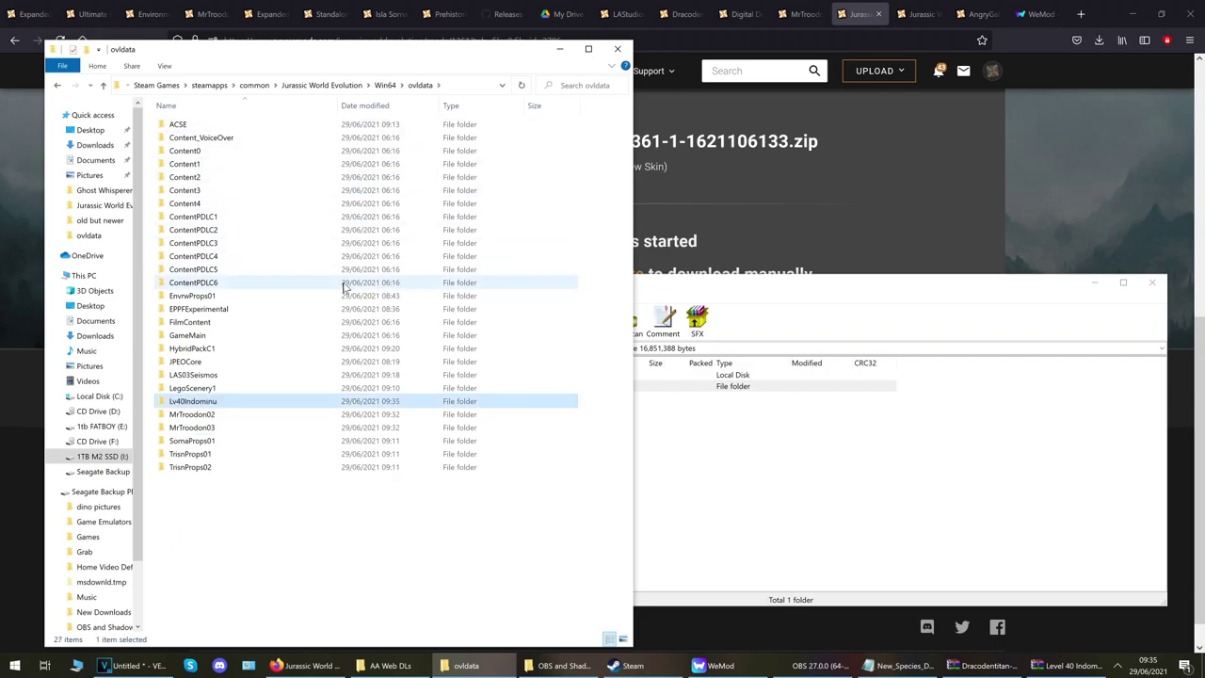
click(287, 537)
click(222, 405)
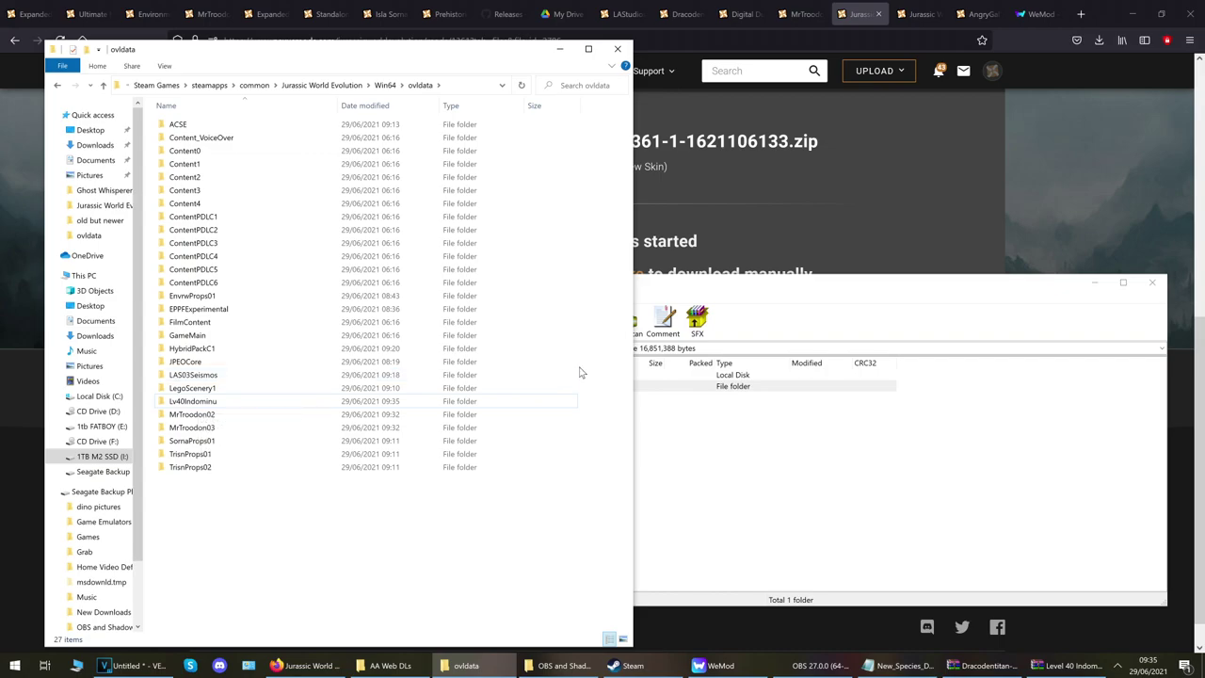
click(774, 436)
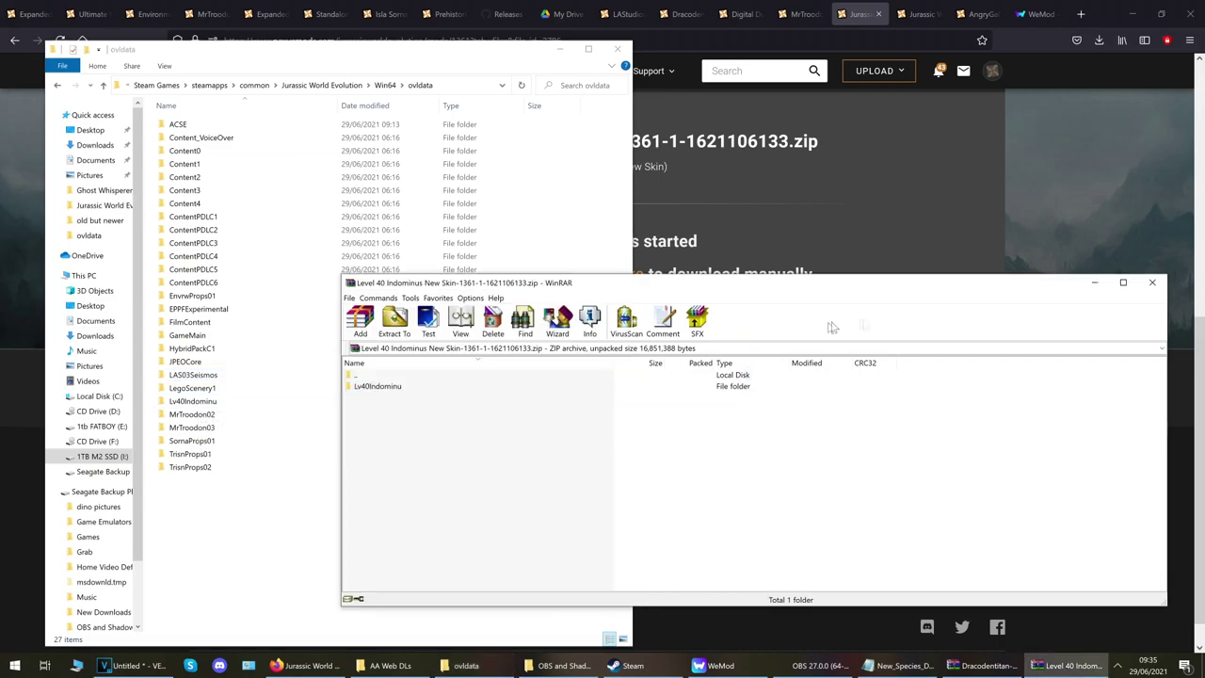
click(1094, 282)
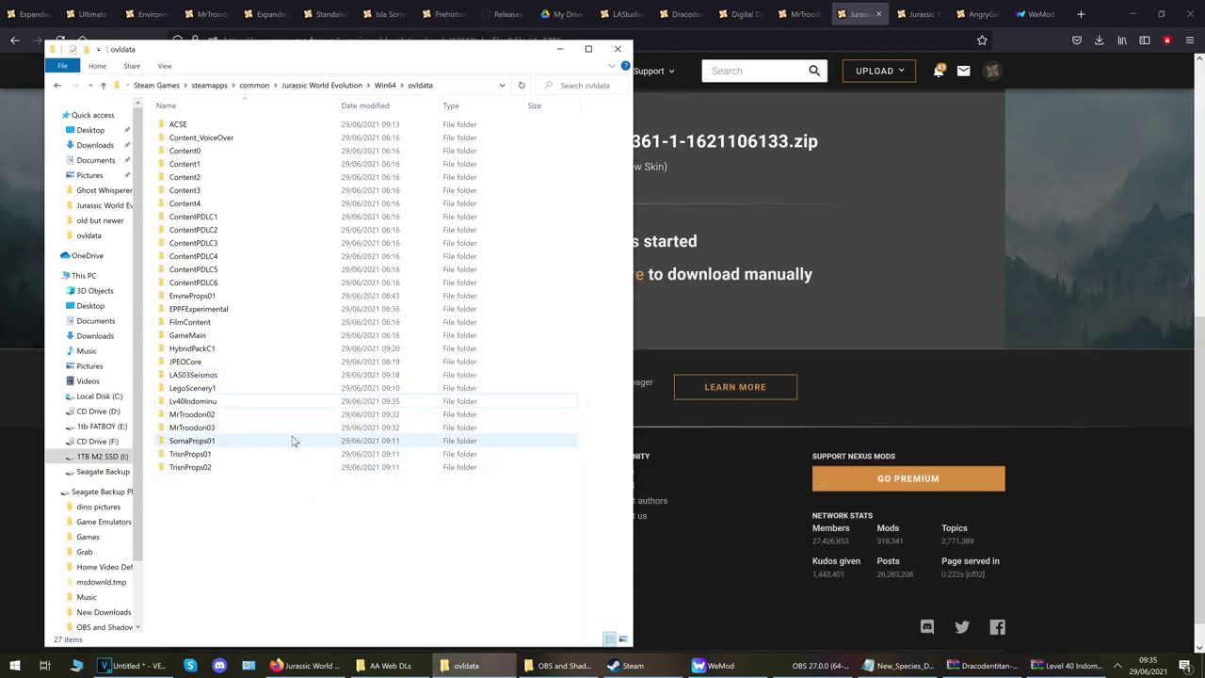
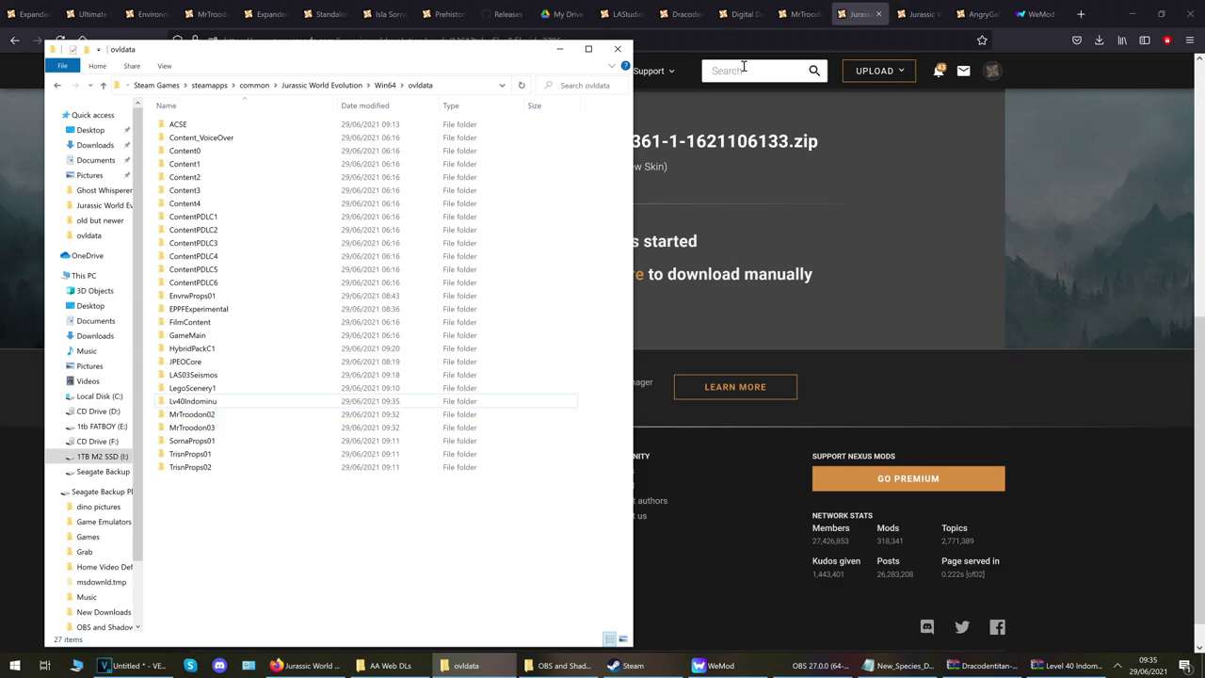
Return to Nexus Mods in Firefox, search the mods for "replacement" and open the JFD Triceratops Prorsus page.
click(785, 113)
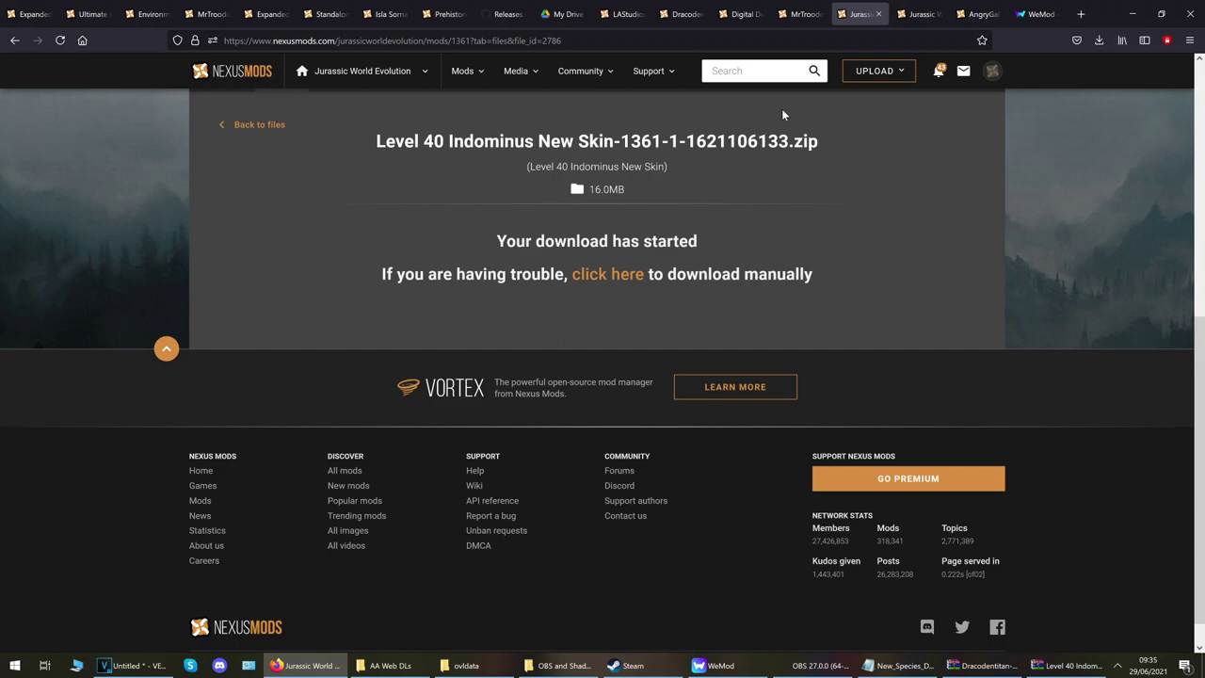
click(727, 75)
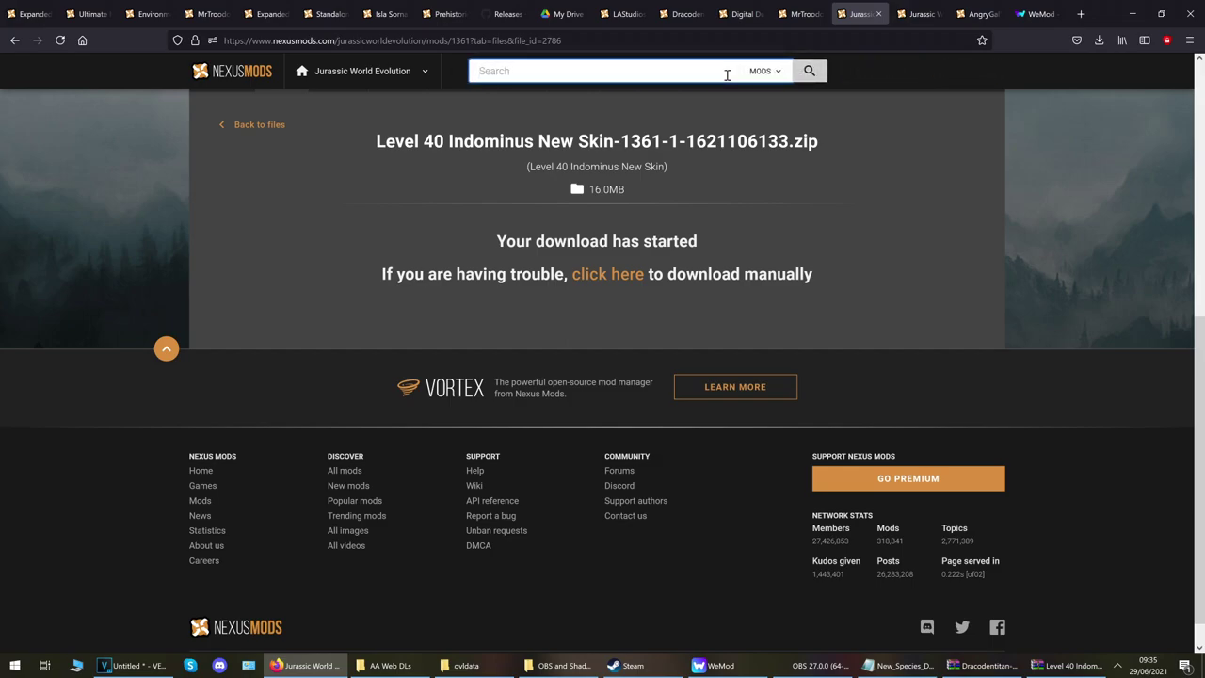
text(replacement)
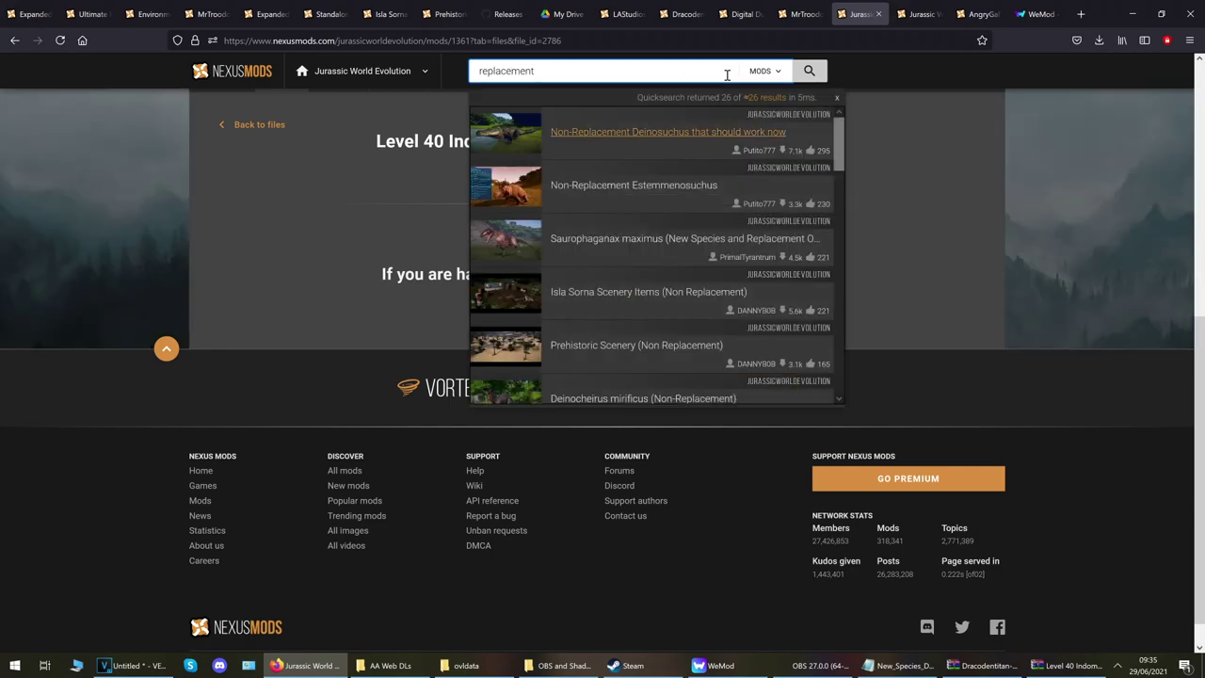
scroll(640, 202, down, 3)
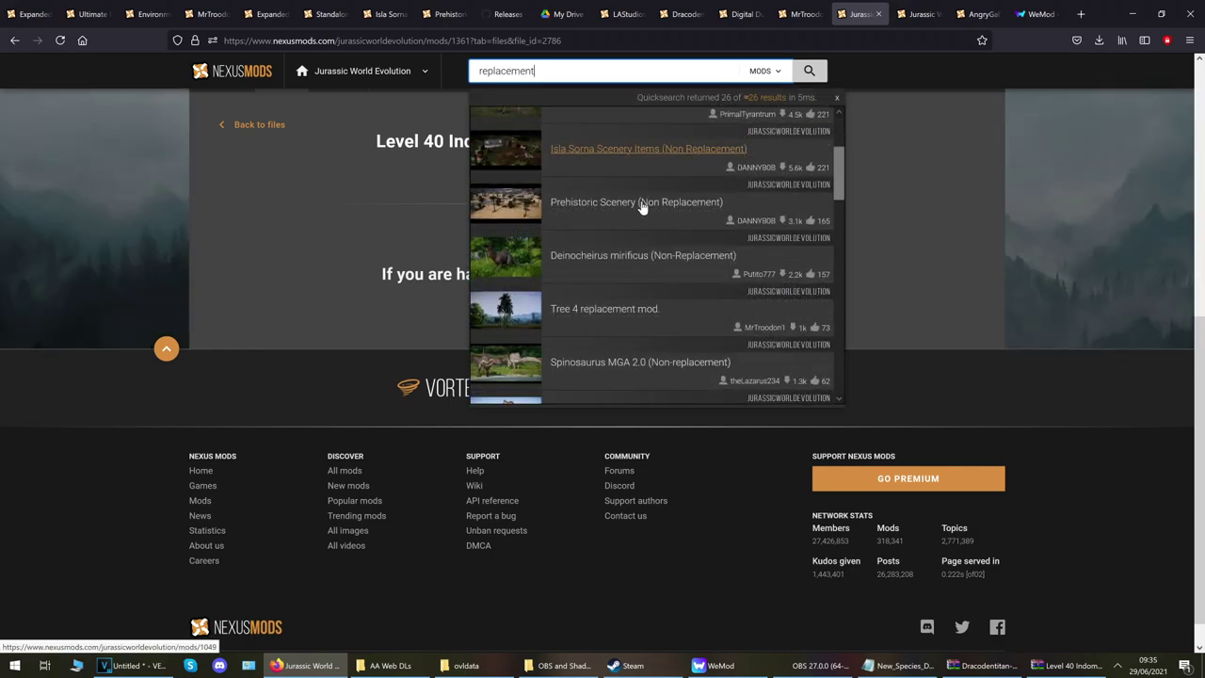
scroll(637, 203, up, 2)
scroll(618, 248, down, 3)
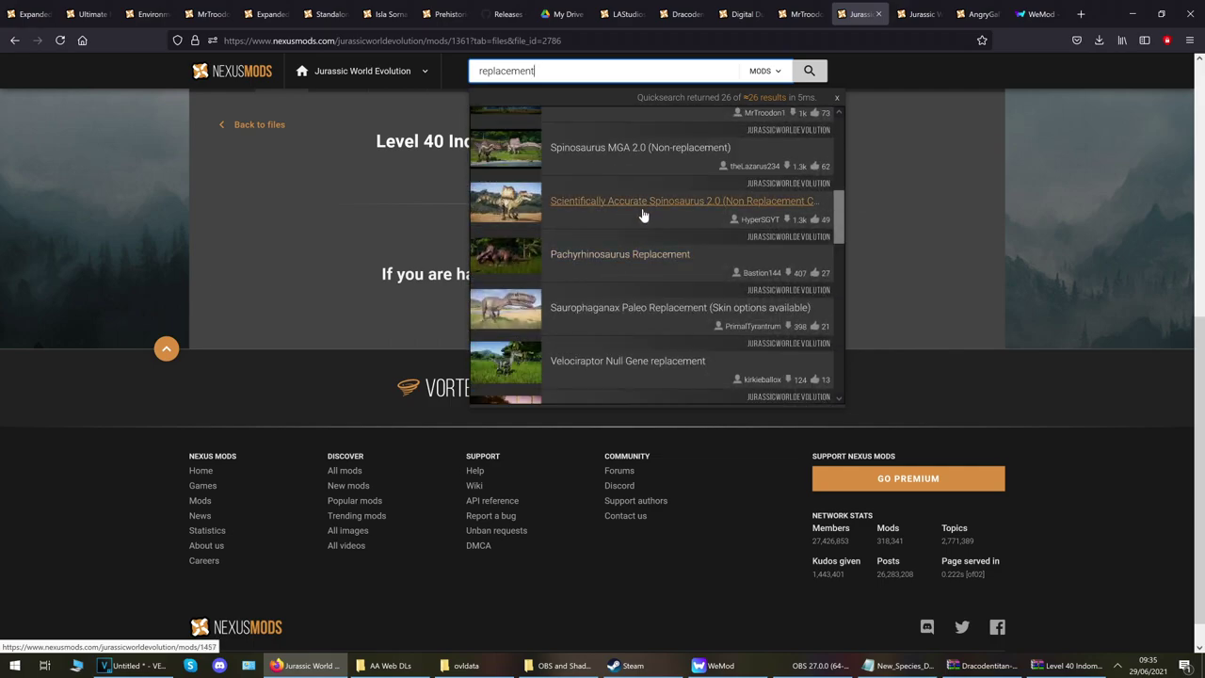
scroll(646, 226, down, 3)
click(644, 240)
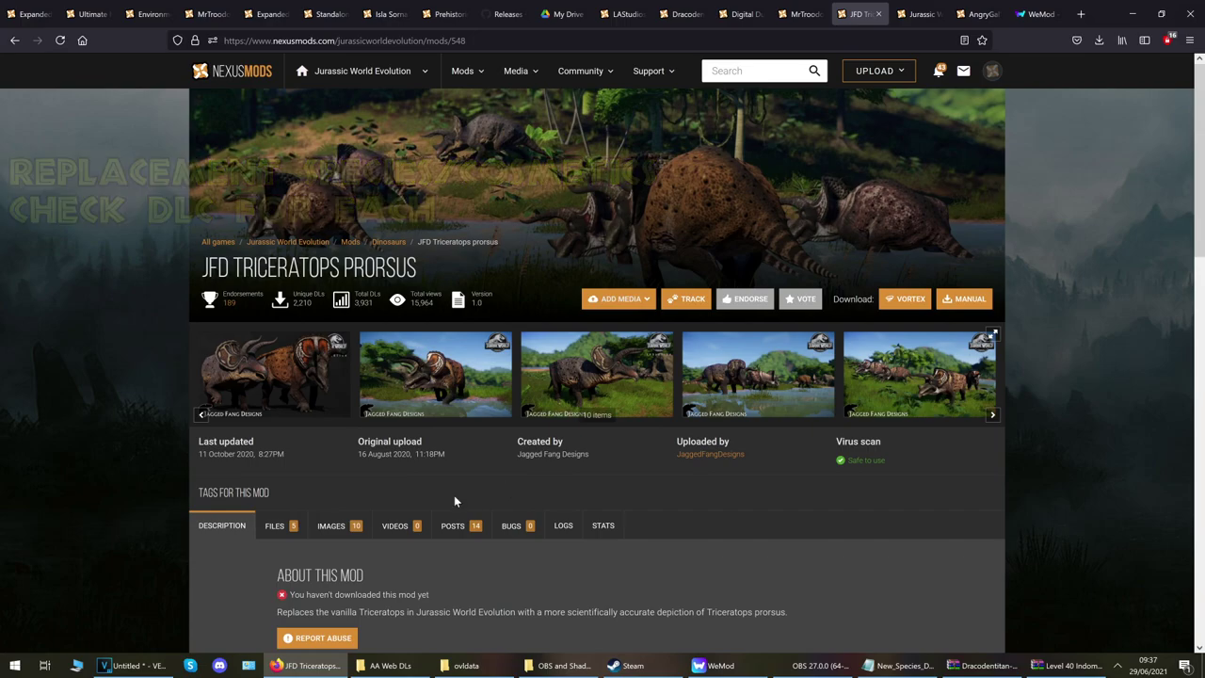
Examine the JFD Triceratops Prorsus description and its main, update and optional files.
scroll(461, 494, down, 2)
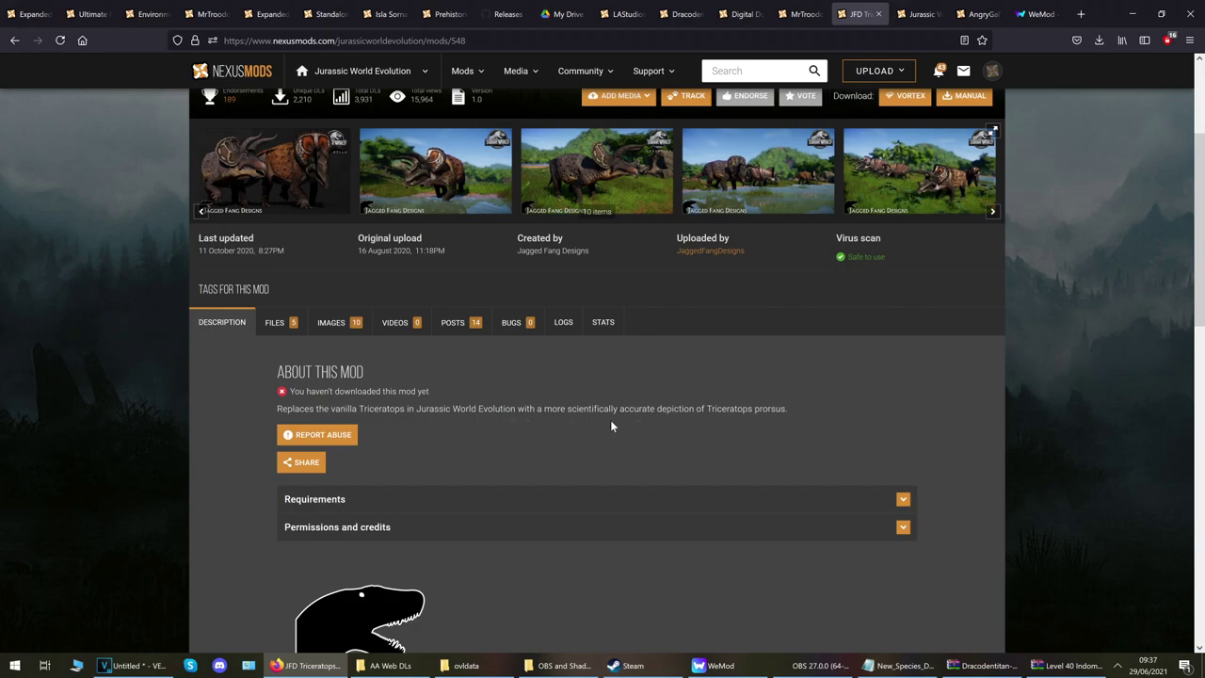
scroll(635, 448, up, 2)
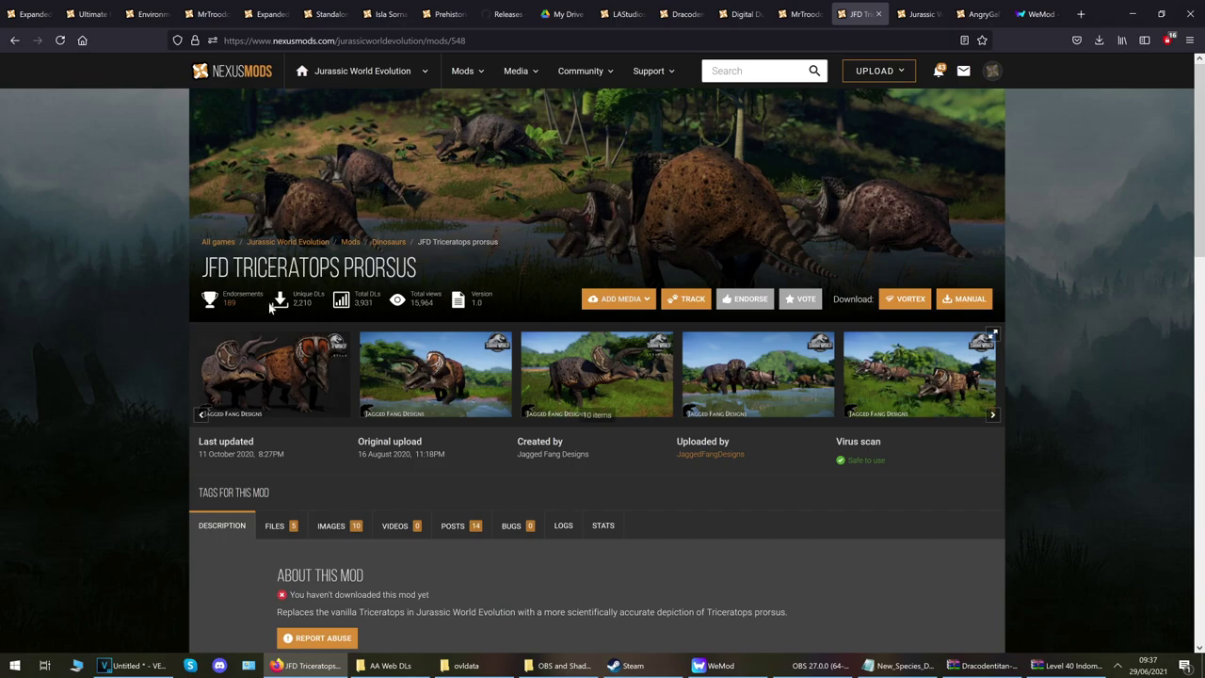
scroll(288, 395, down, 2)
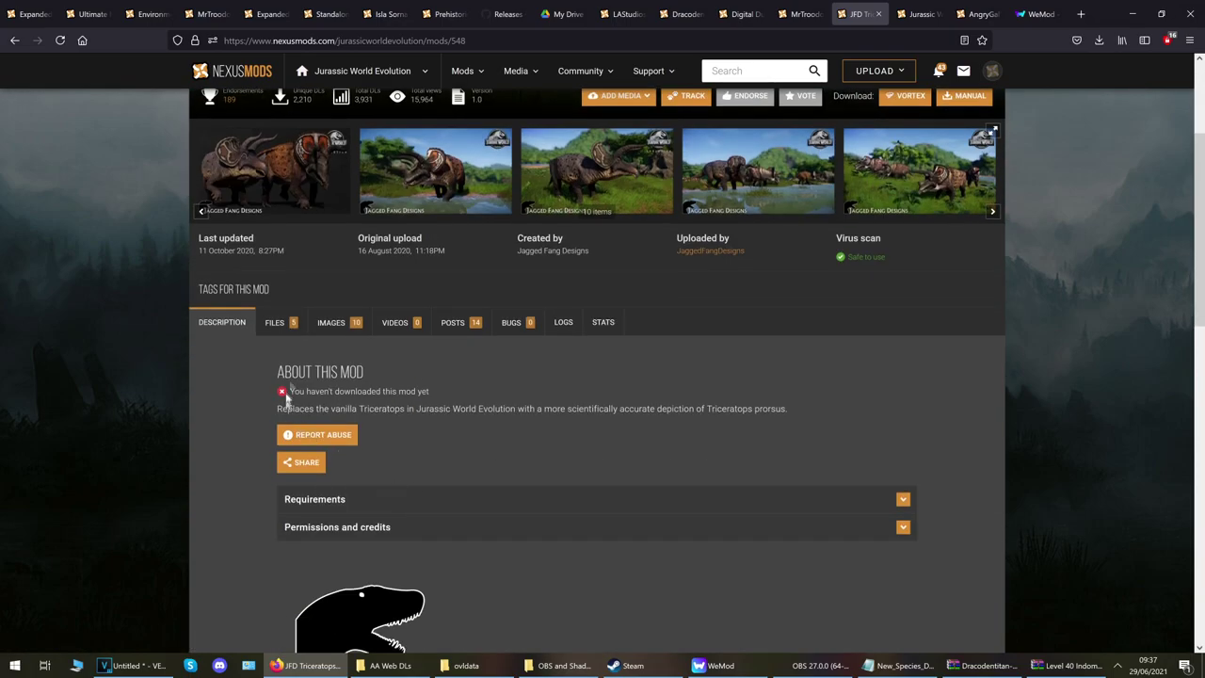
click(283, 323)
scroll(561, 471, down, 1)
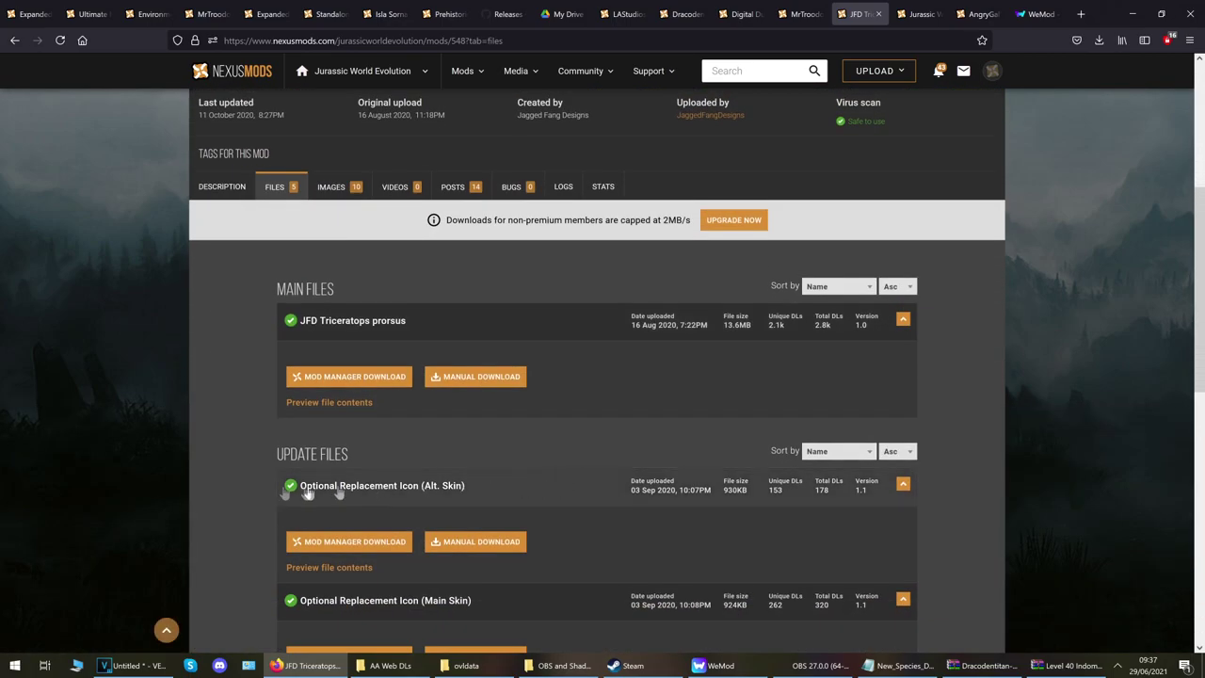
scroll(241, 471, down, 2)
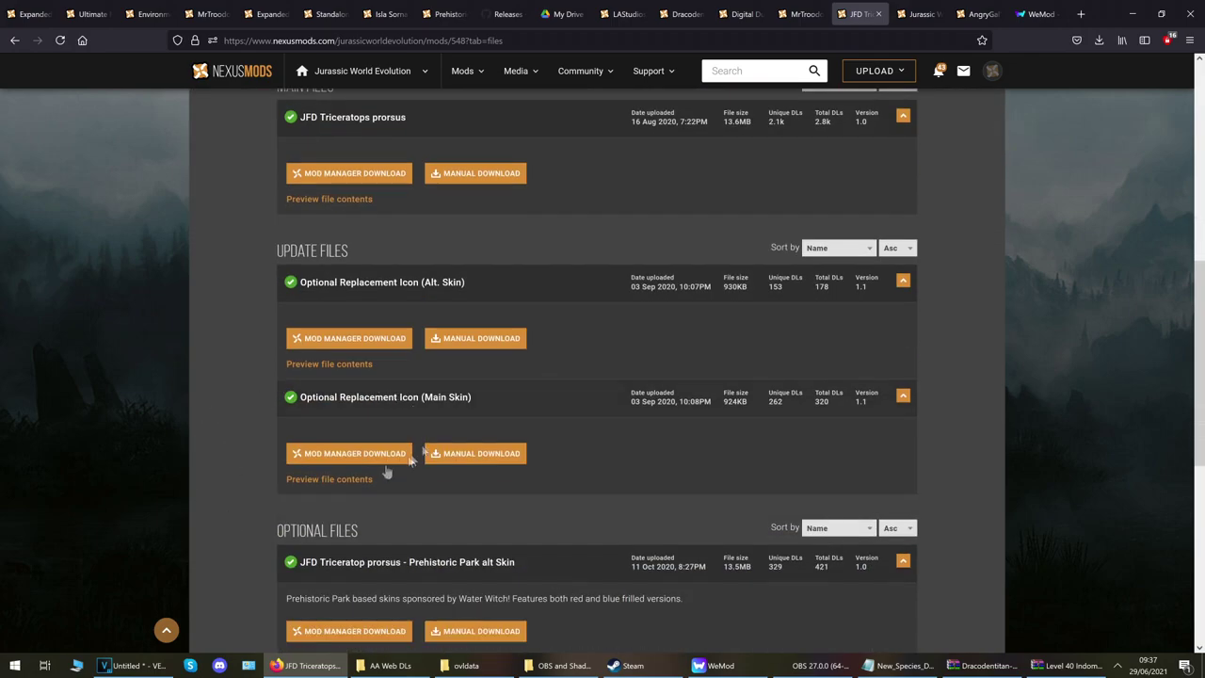
scroll(250, 452, down, 2)
scroll(248, 436, up, 4)
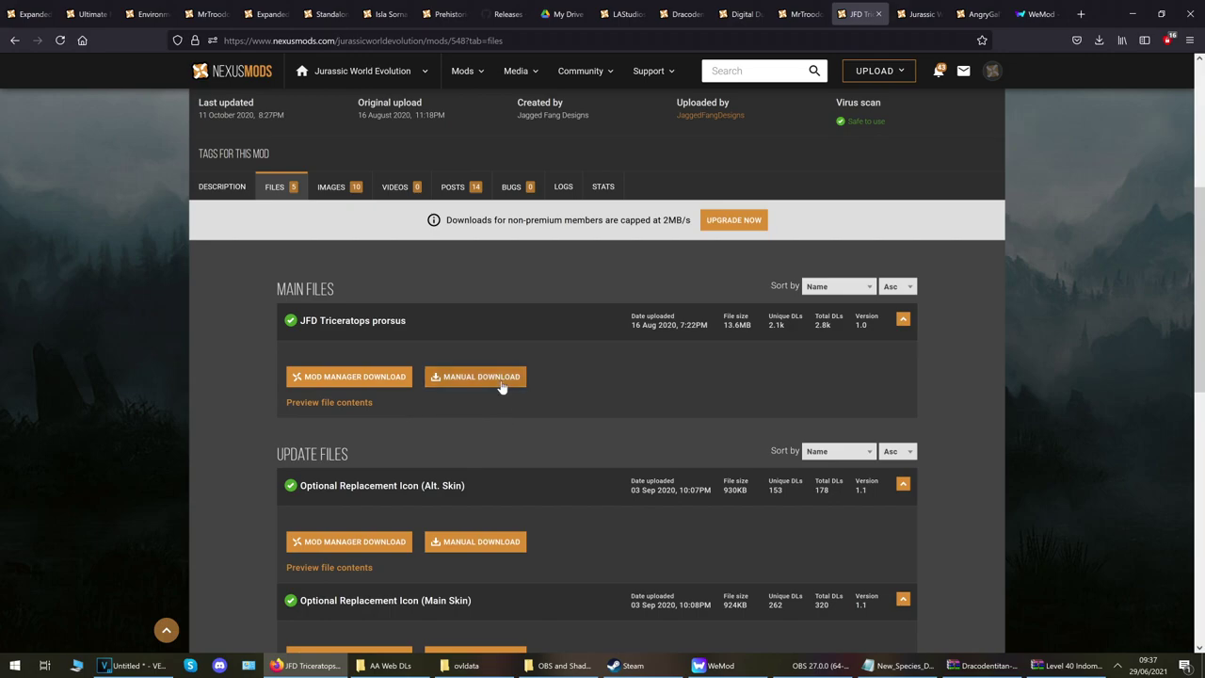
Download the JFD Triceratops prorsus main file manually with the free slow download and show the recent downloads.
click(470, 378)
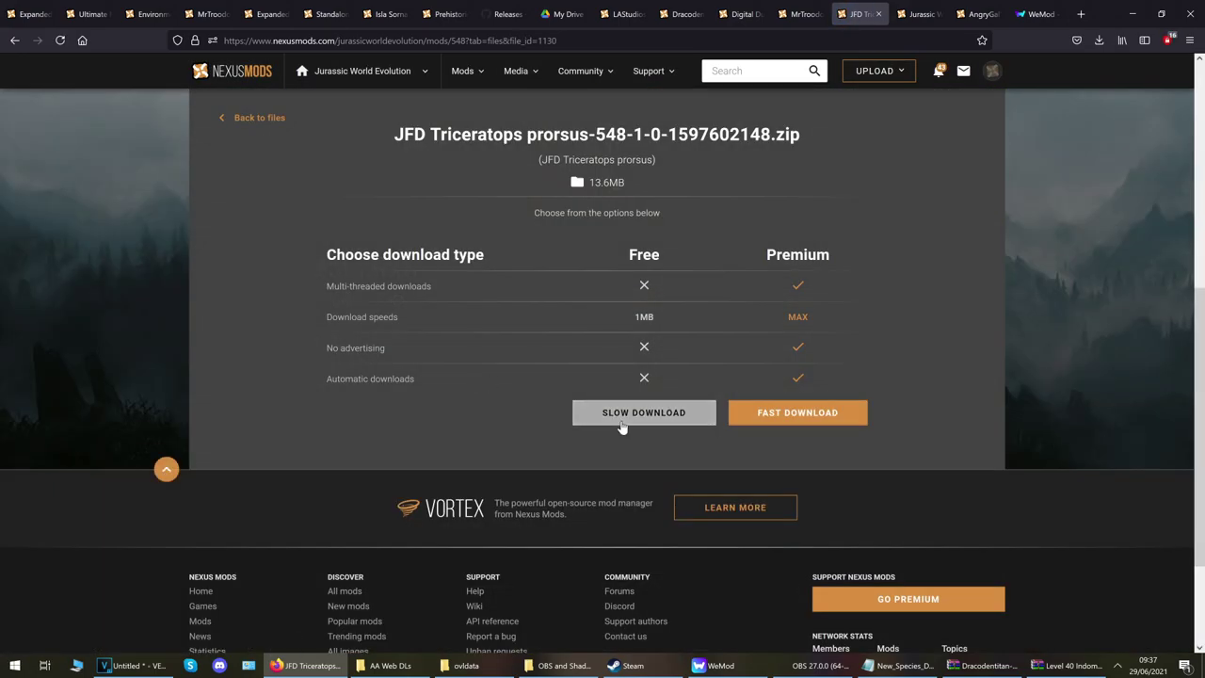
click(622, 418)
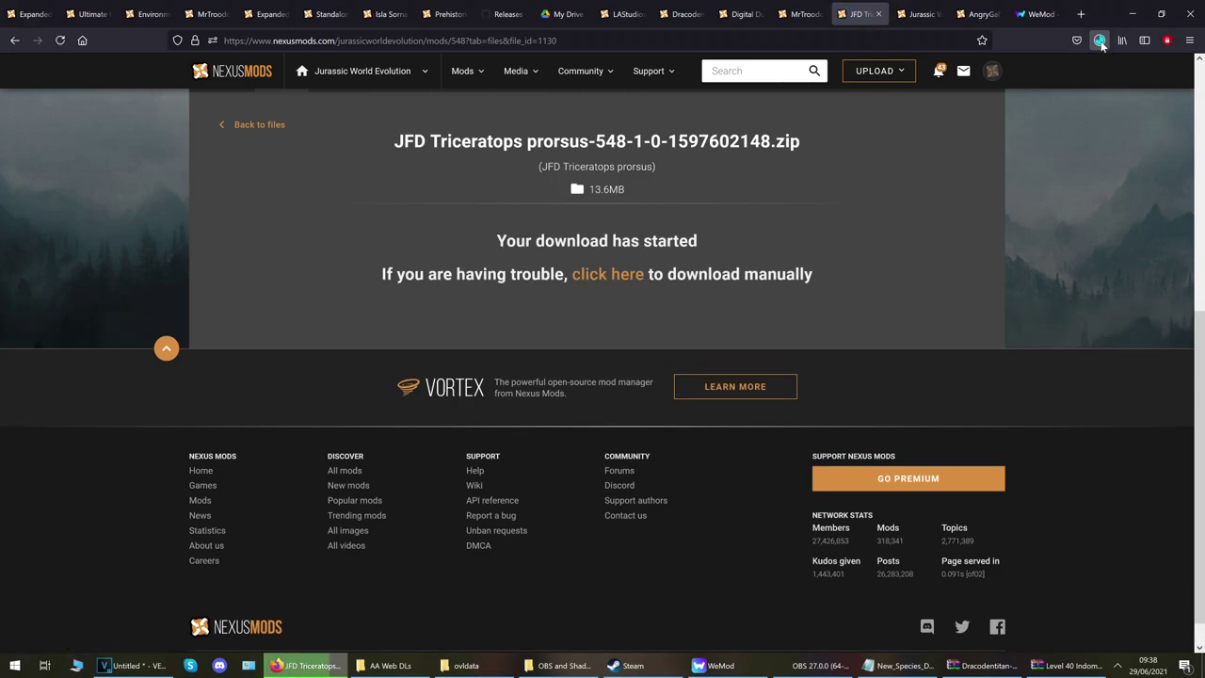
click(1099, 40)
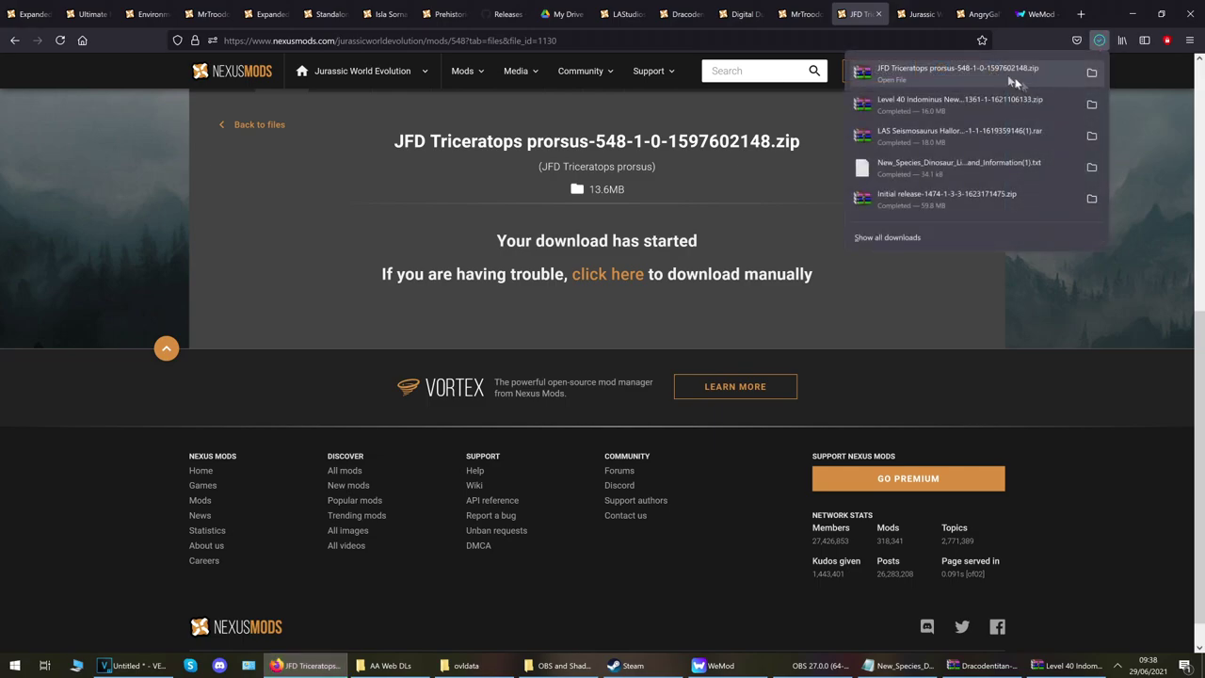
Open the downloaded JFD Triceratops prorsus archive and place its window beside the ovldata folder window.
click(941, 71)
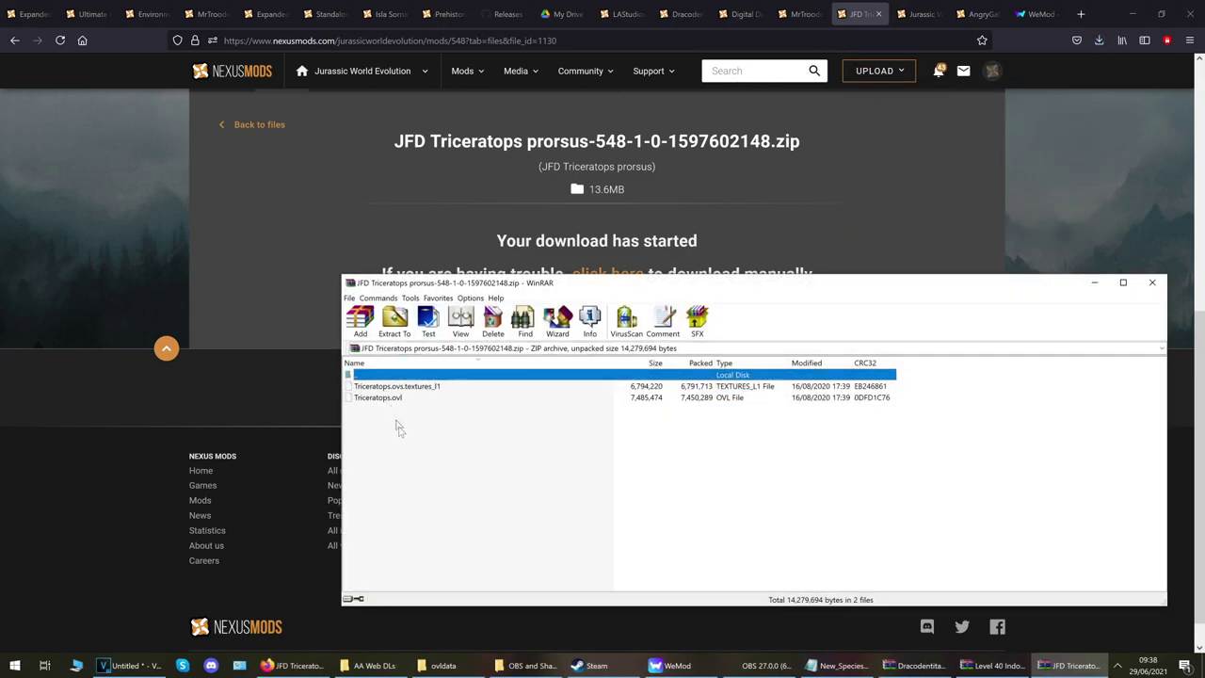
click(442, 666)
click(640, 311)
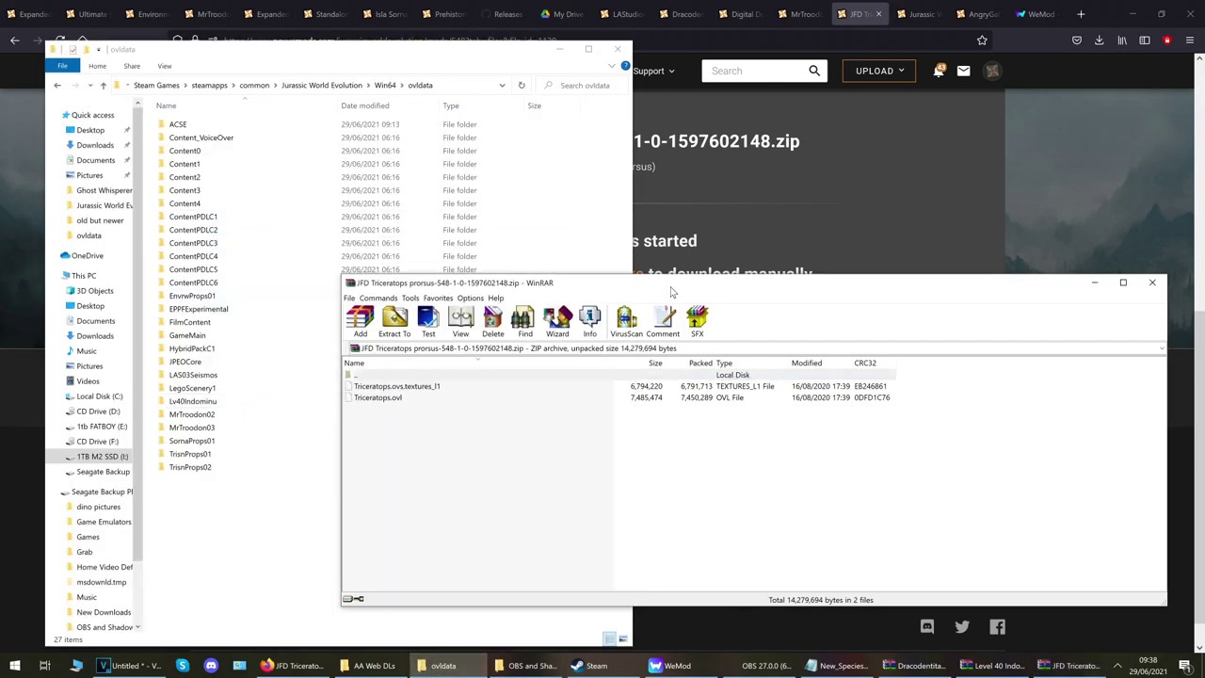
drag(603, 285, 921, 263)
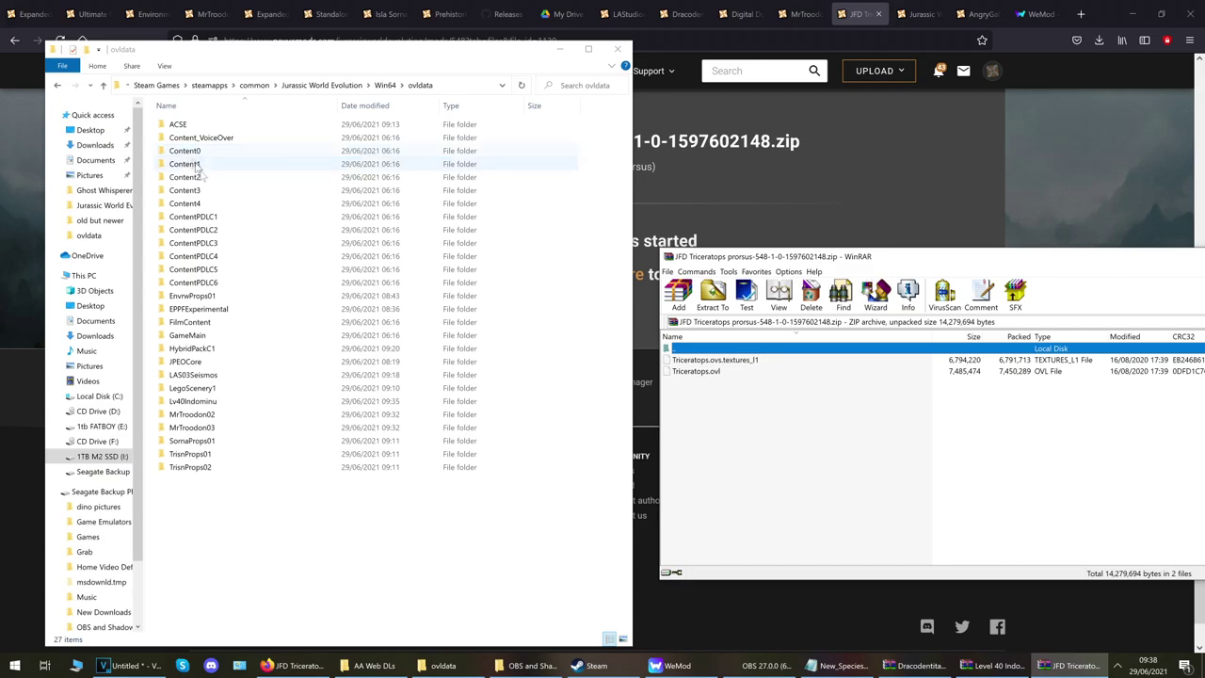
Examine the FilmContent, ContentPDLC2 and ContentPDLC3 folders in ovldata, including the Dinosaurs subfolders, and return to ovldata.
double_click(193, 322)
double_click(187, 139)
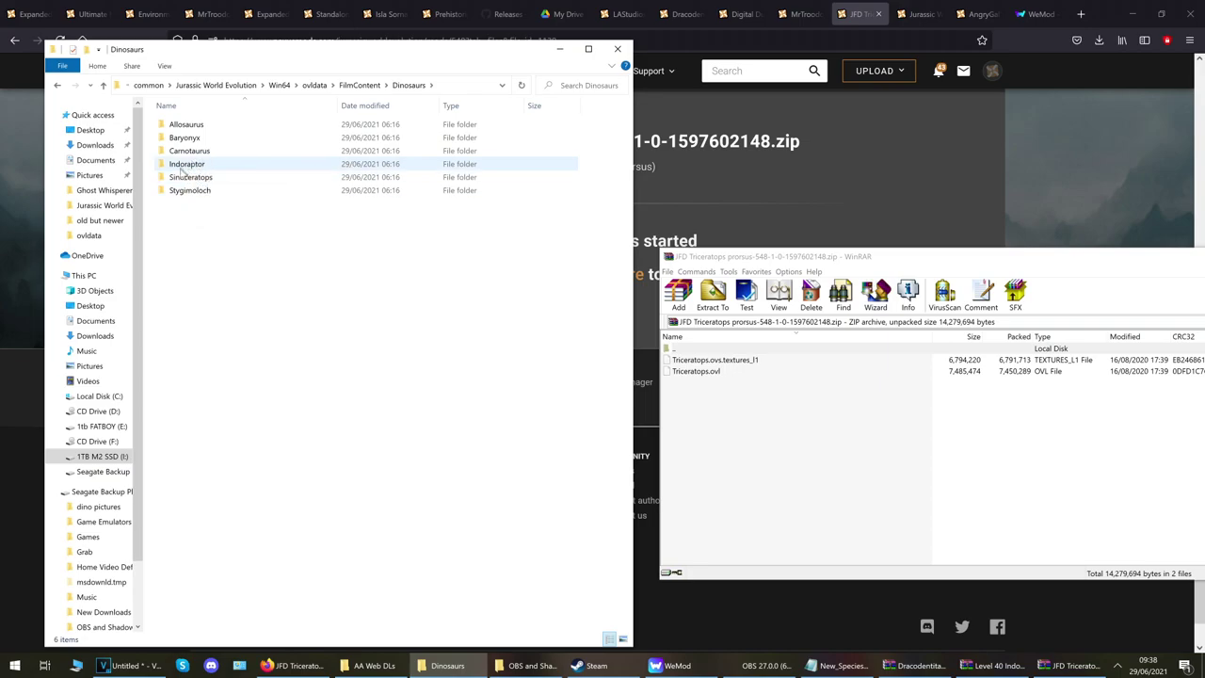
click(189, 141)
double_click(191, 142)
click(318, 86)
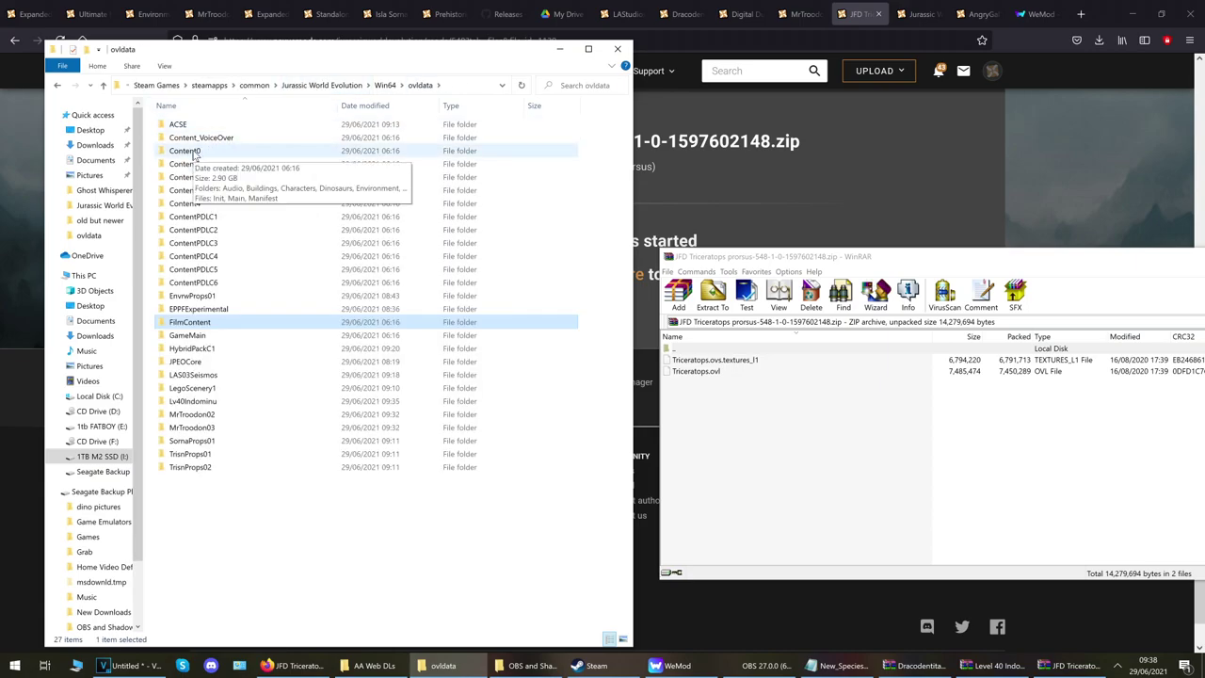
double_click(195, 229)
click(363, 85)
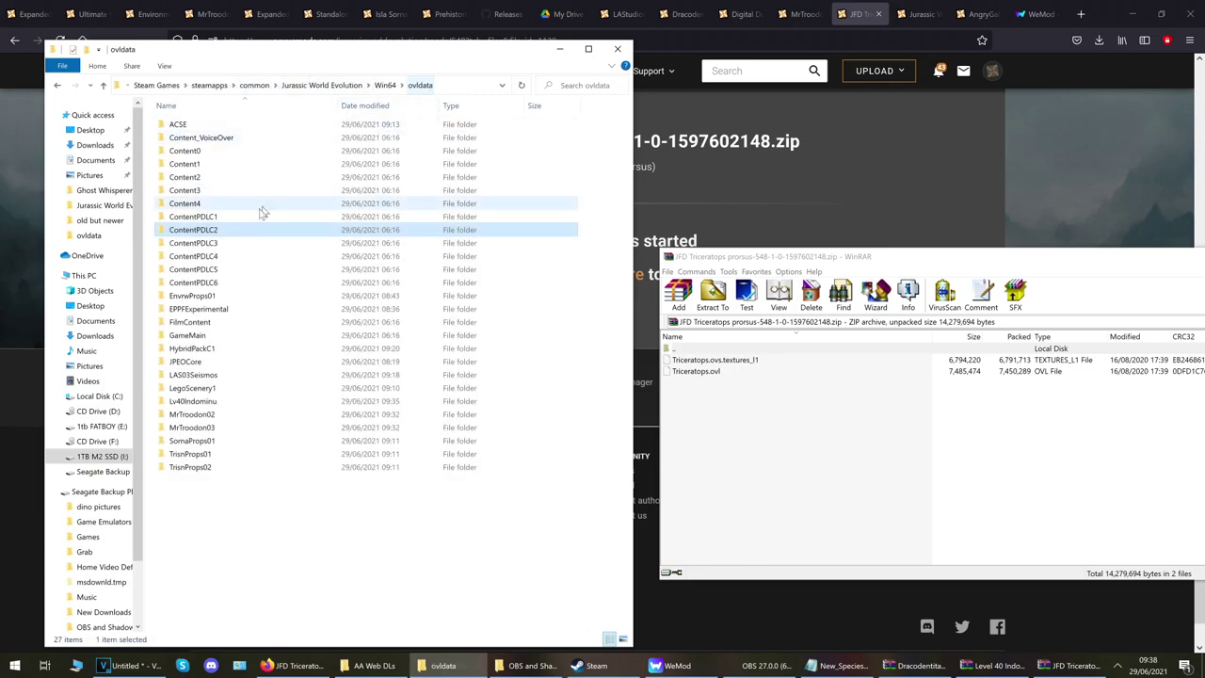
double_click(195, 243)
double_click(186, 139)
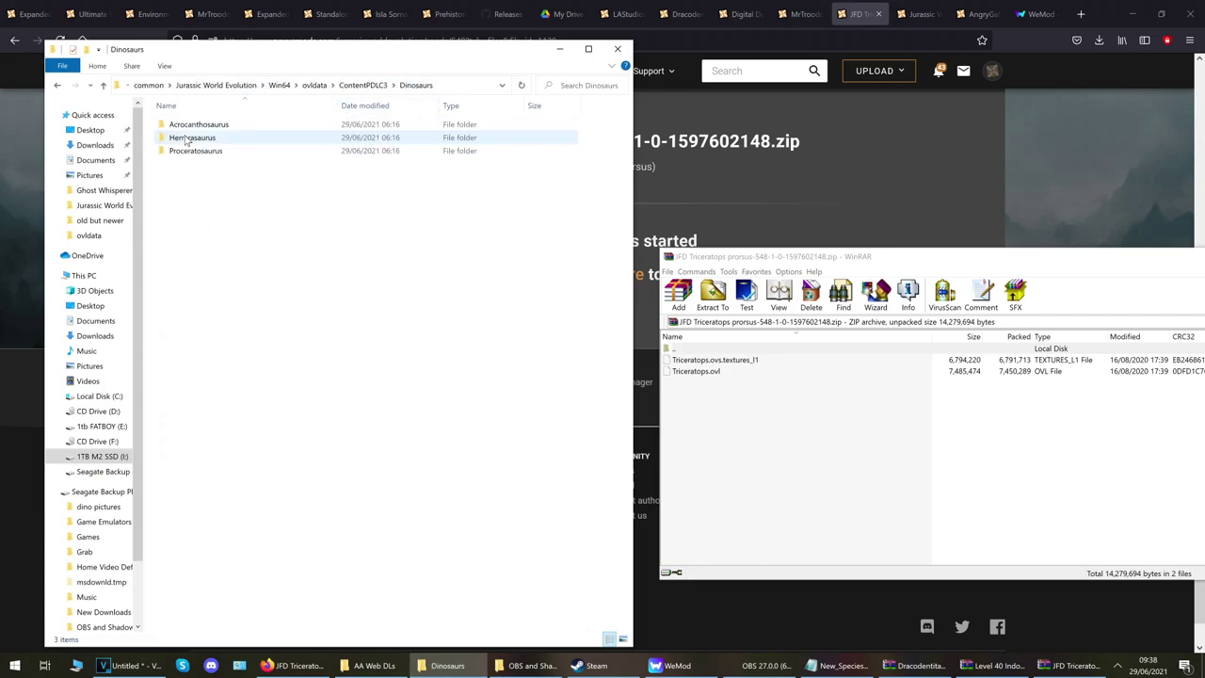
click(318, 86)
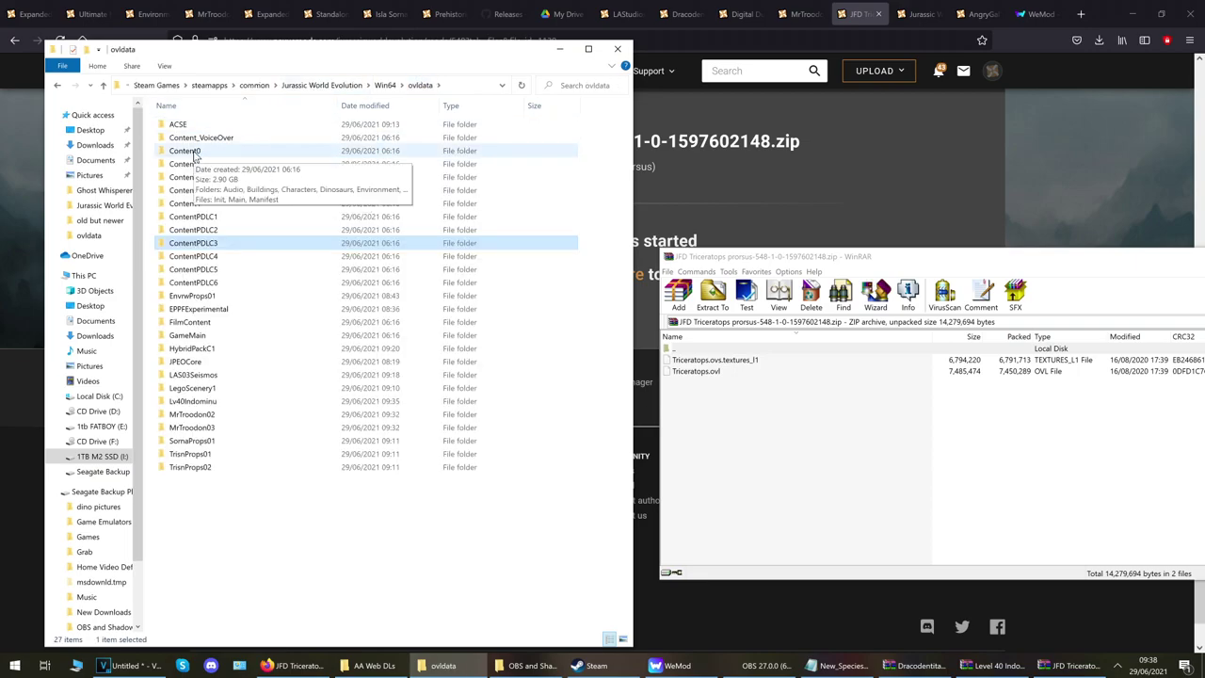
Extract Triceratops.ovl and Triceratops.ovs.textures_l1 from the archive into Content0 > Dinosaurs > Triceratops, replacing the existing files.
double_click(193, 153)
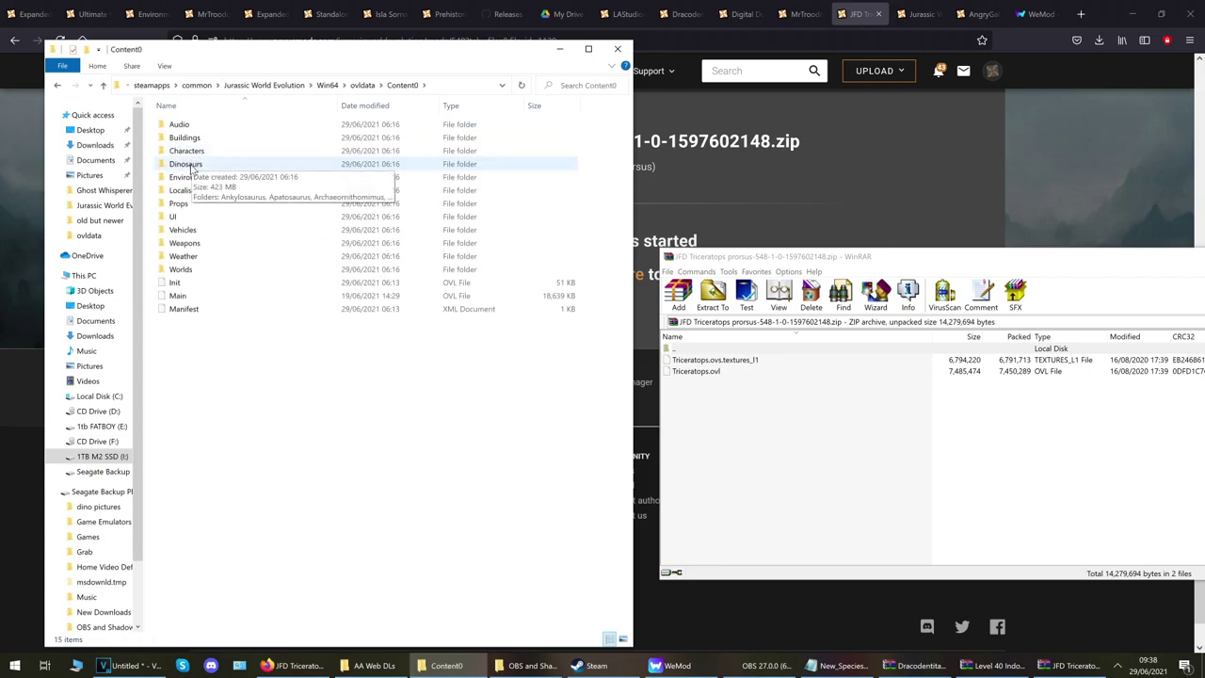
double_click(188, 165)
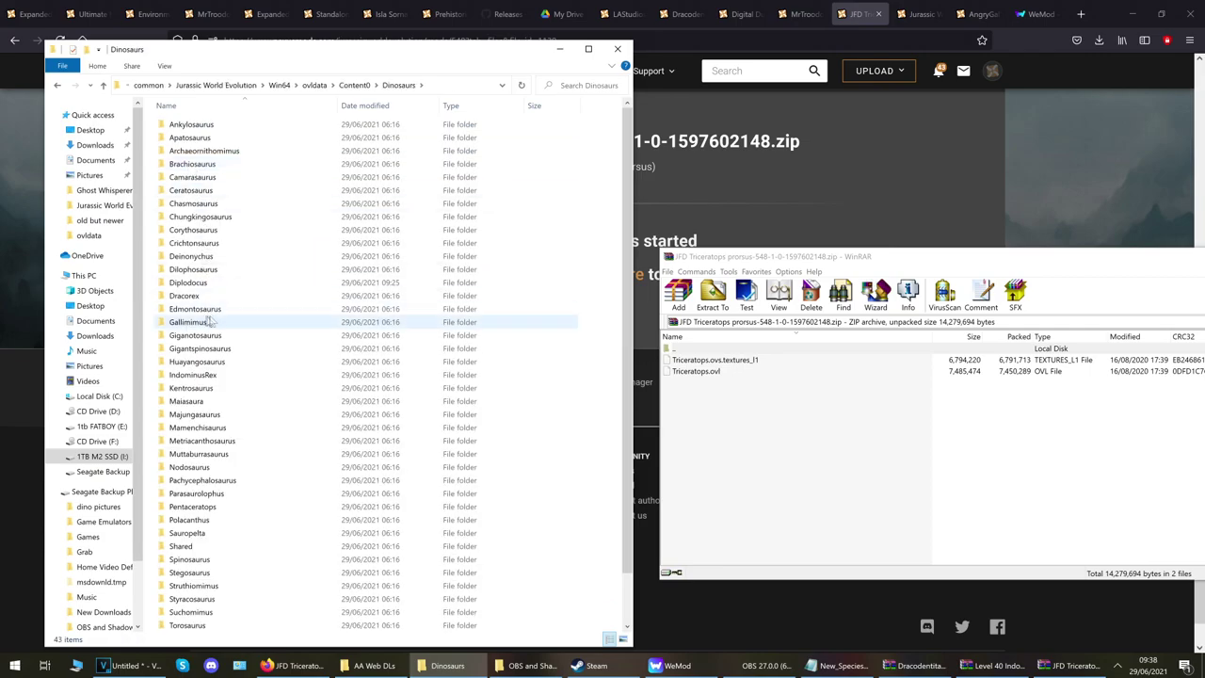
scroll(226, 353, down, 2)
double_click(186, 586)
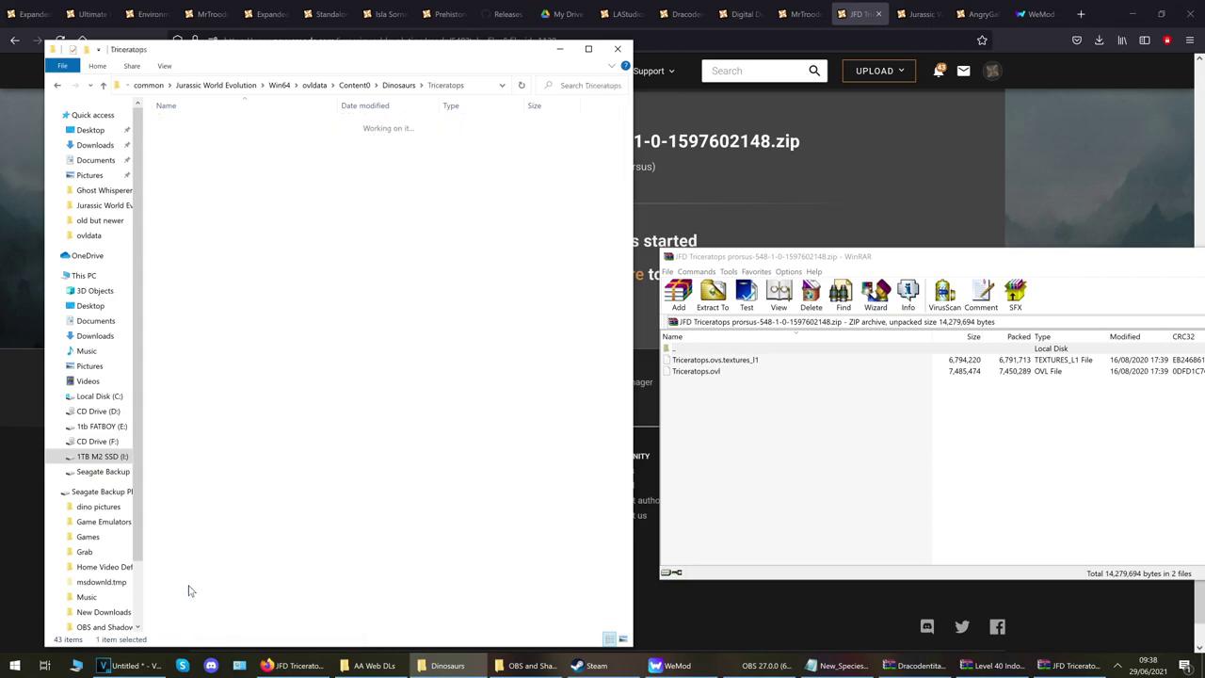
click(702, 349)
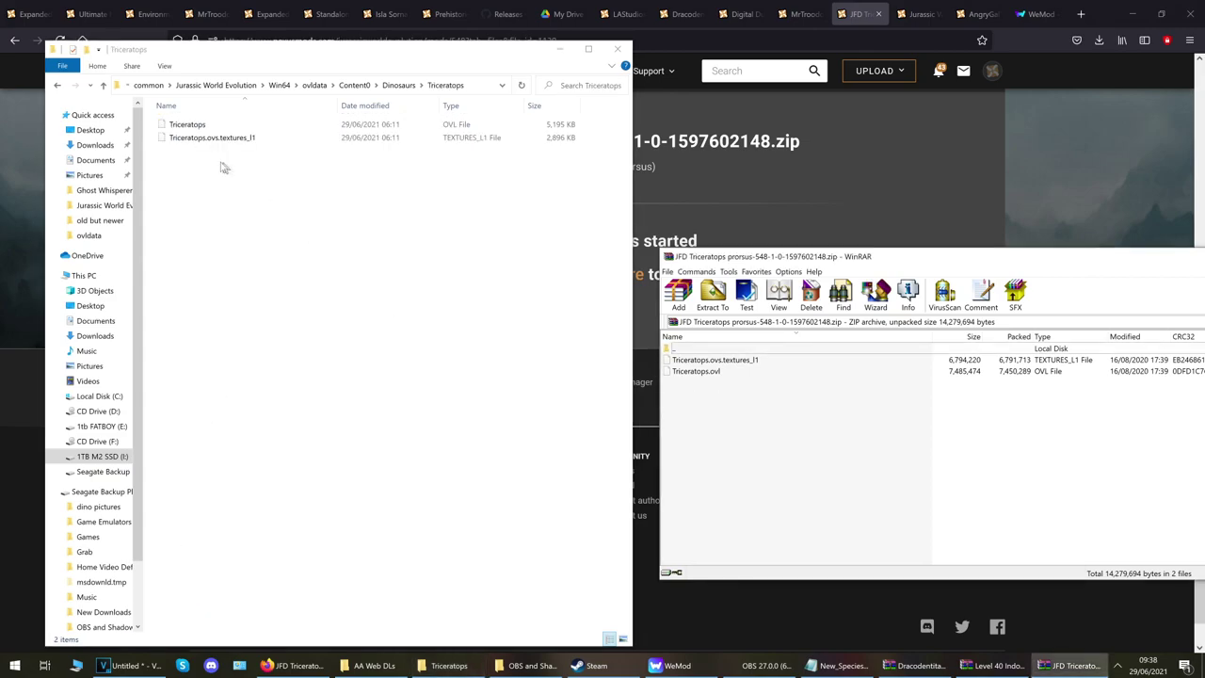
drag(774, 423, 452, 335)
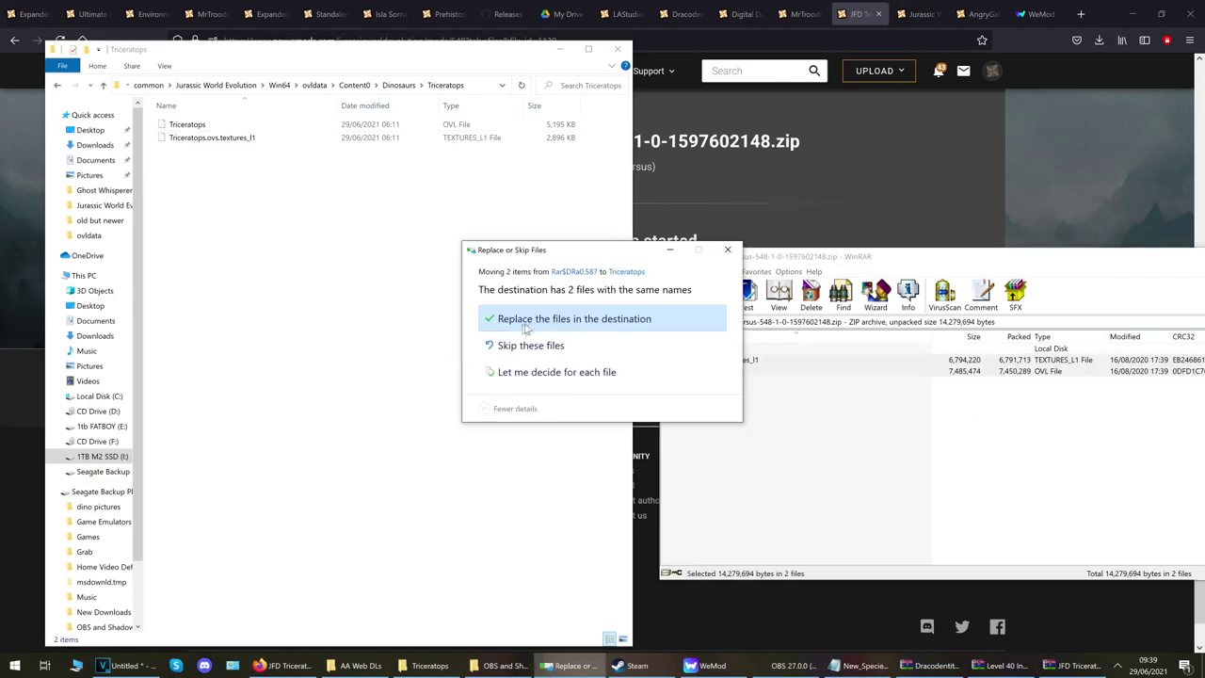
click(525, 321)
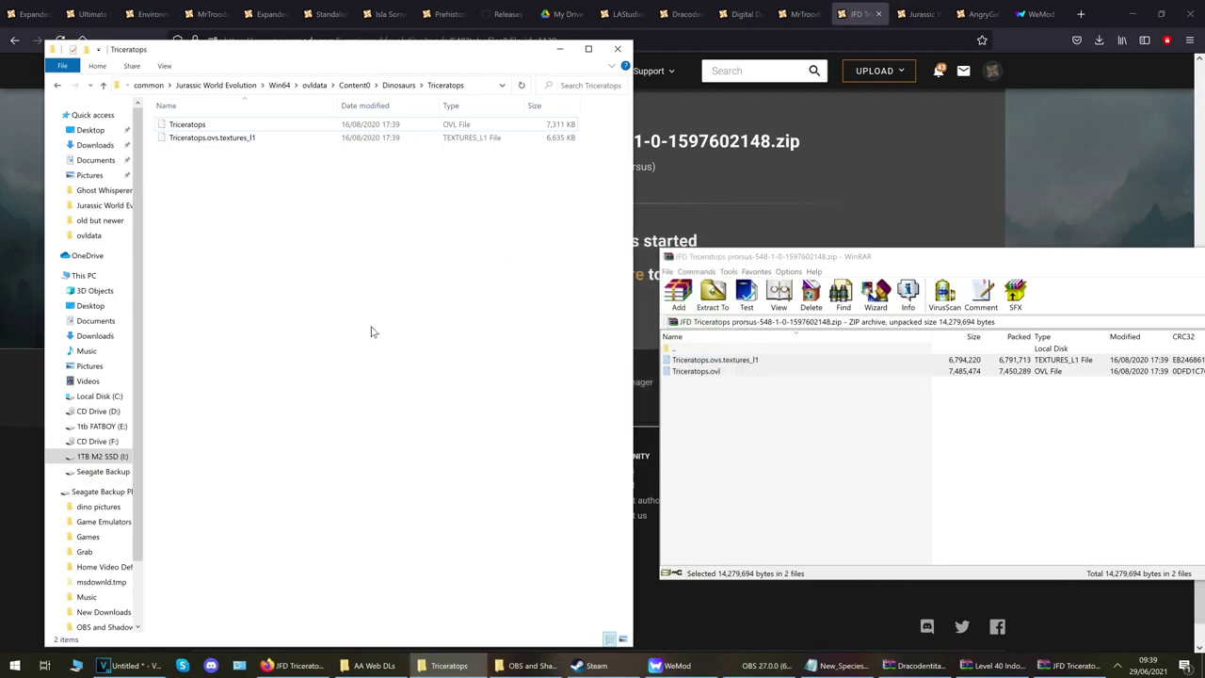
Return to Nexus Mods in Firefox and examine the main file versions offered for the Expanded Dinosaur Behaviour mod.
click(691, 160)
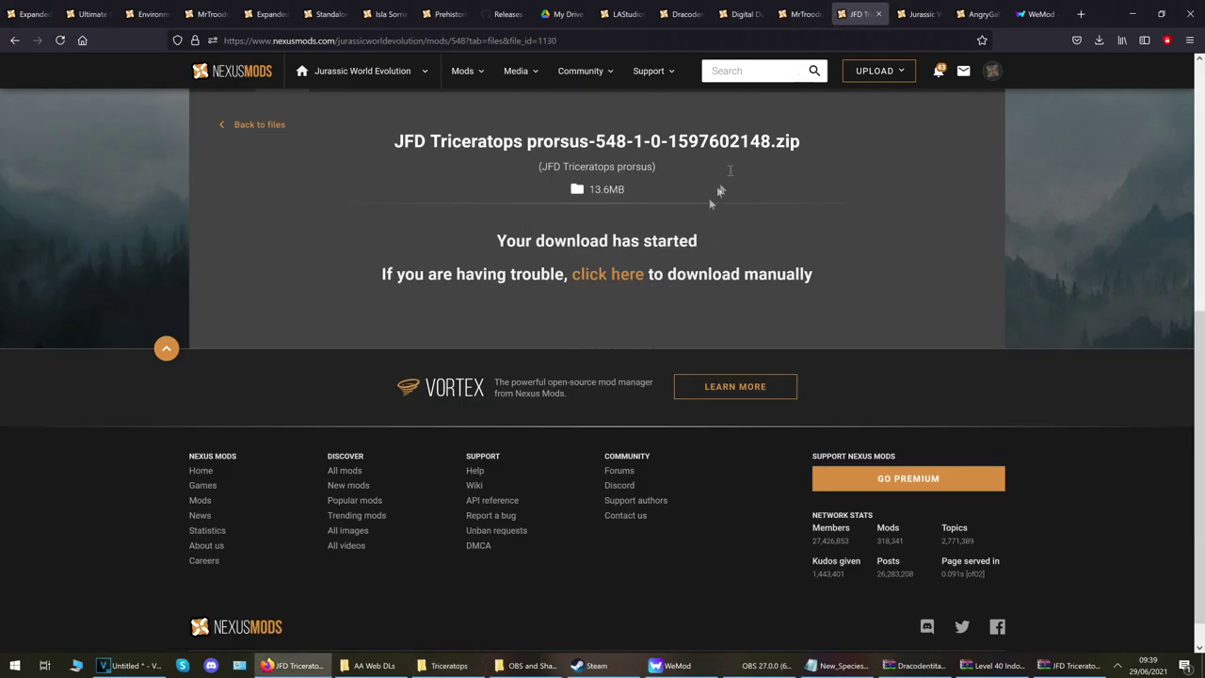
scroll(212, 376, up, 5)
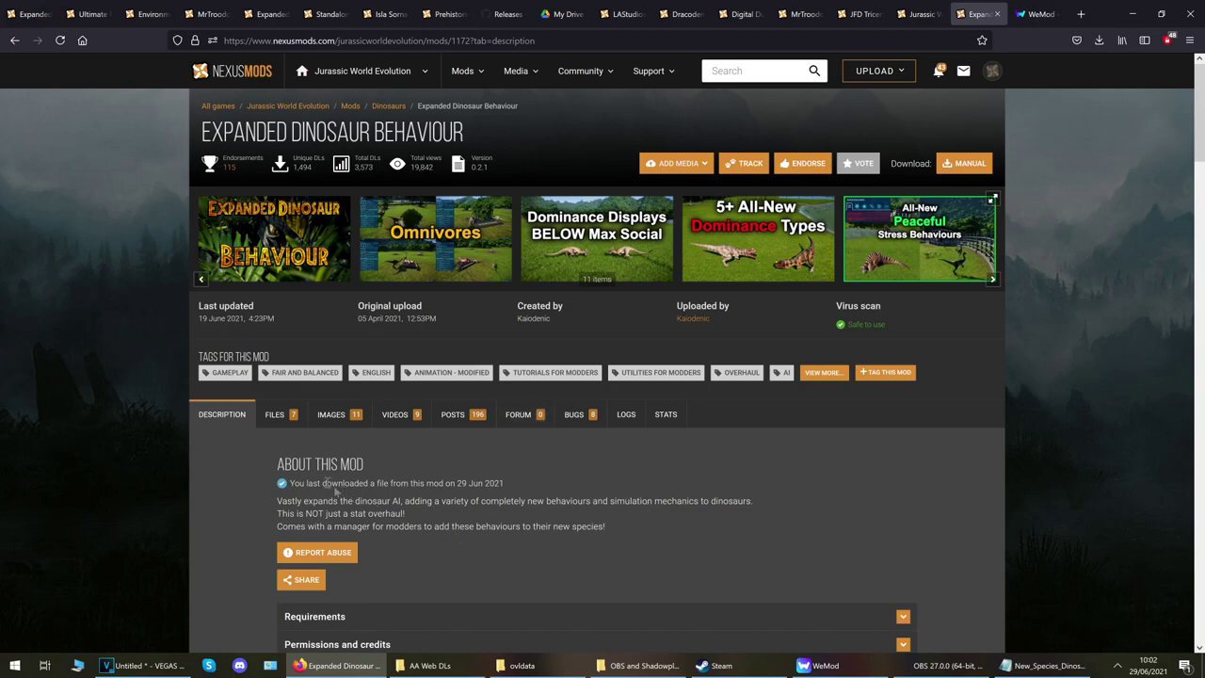
click(272, 415)
scroll(160, 458, down, 5)
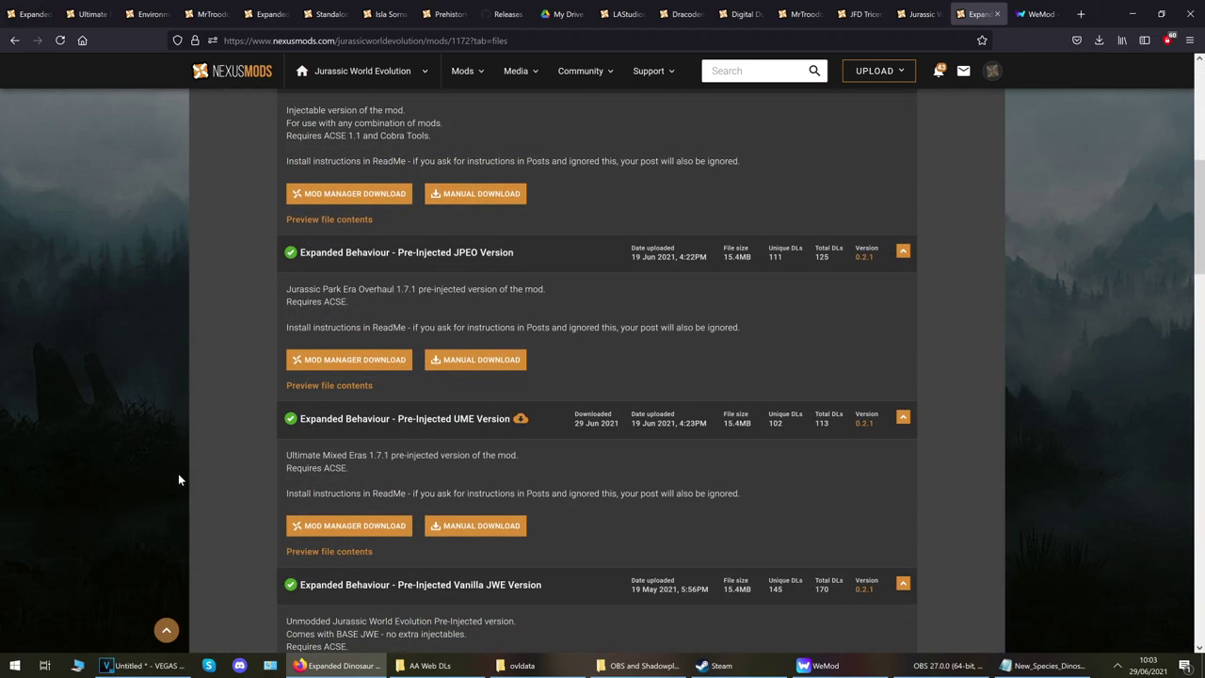
scroll(180, 479, up, 4)
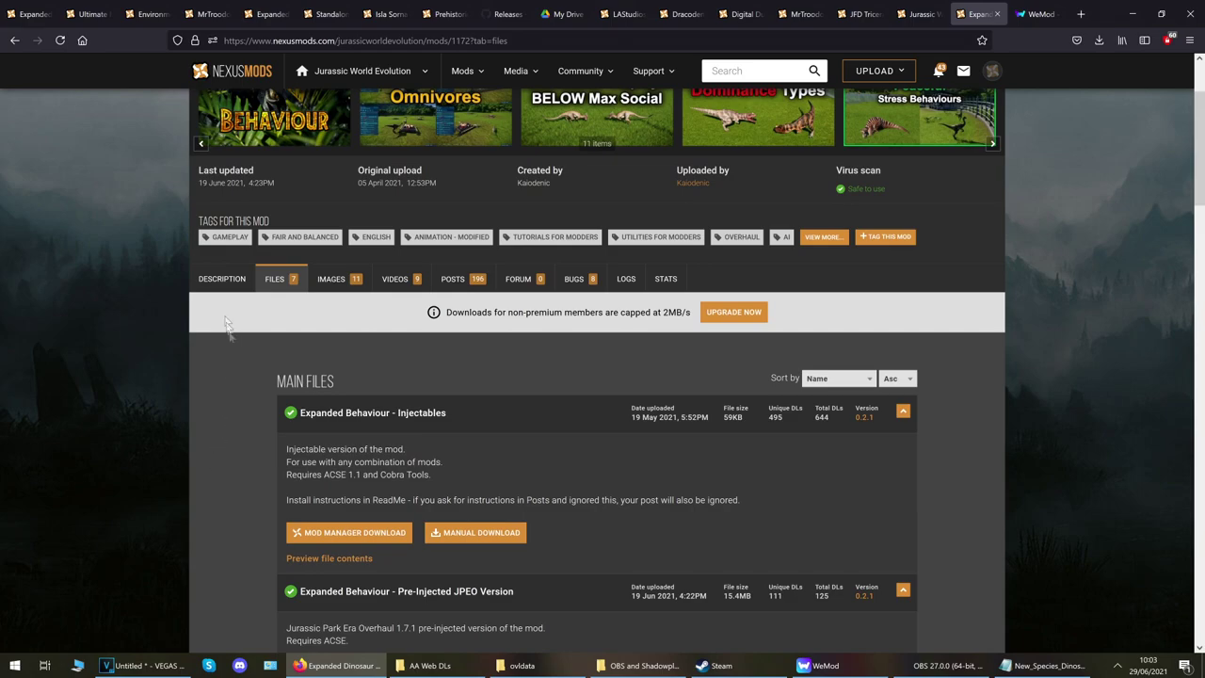
scroll(215, 450, down, 5)
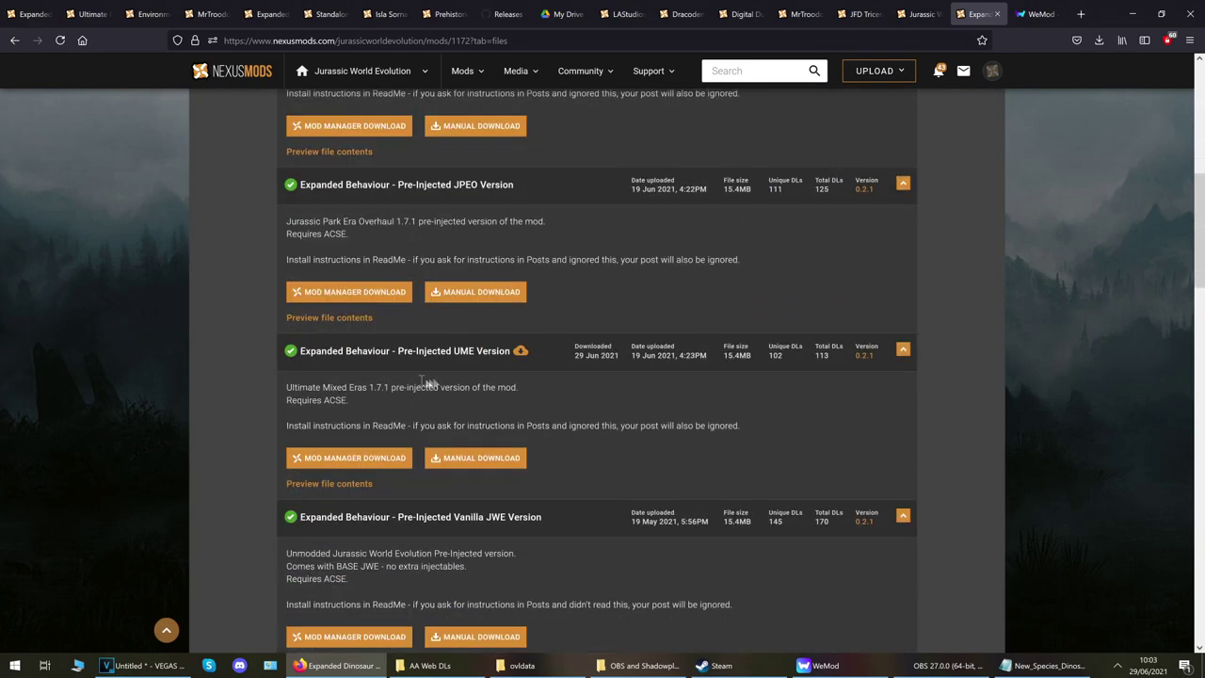